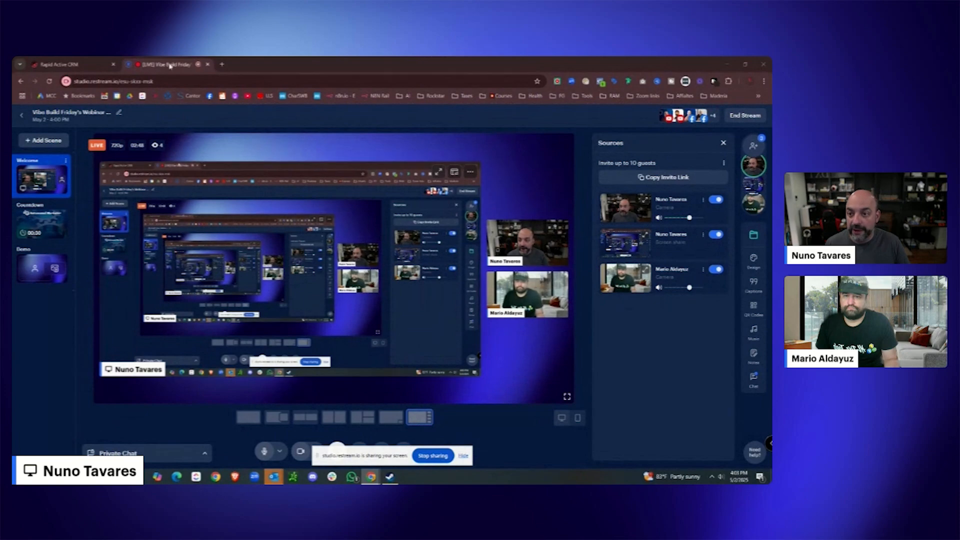
Drag the Restream studio tab off the Chrome tab strip so the CRM Webinar Funnels page shows.
drag(171, 65, 771, 83)
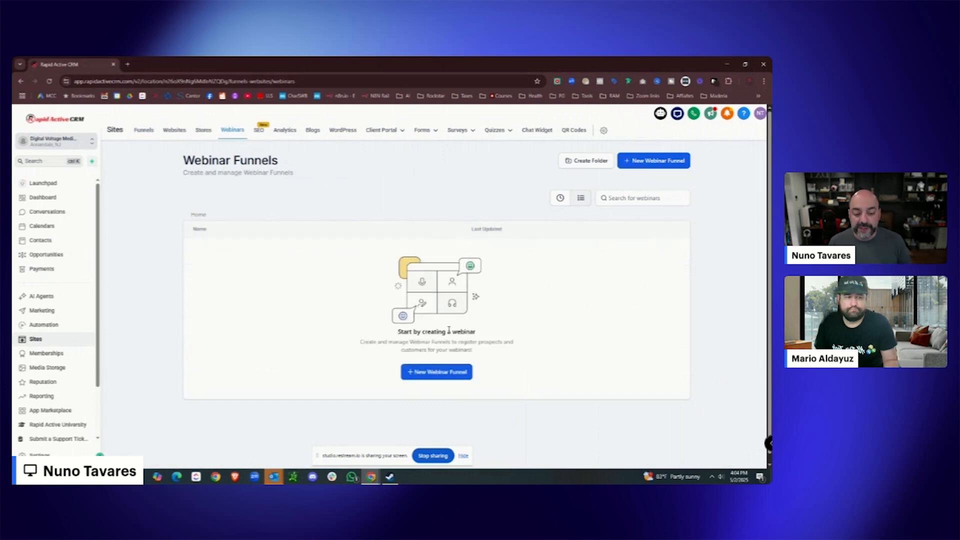
Start a new On Demand Webinar funnel at Webinar Details, then open a blank browser tab.
click(441, 376)
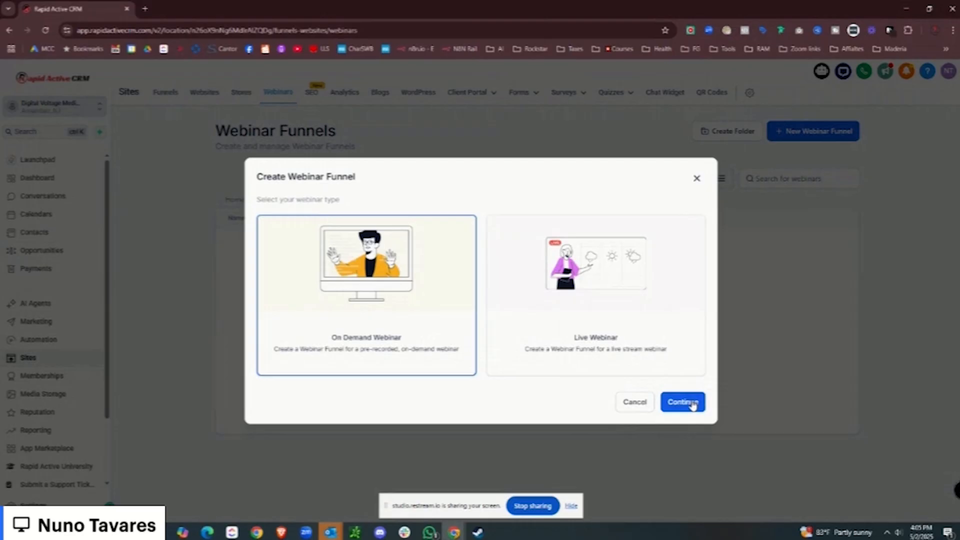
click(551, 374)
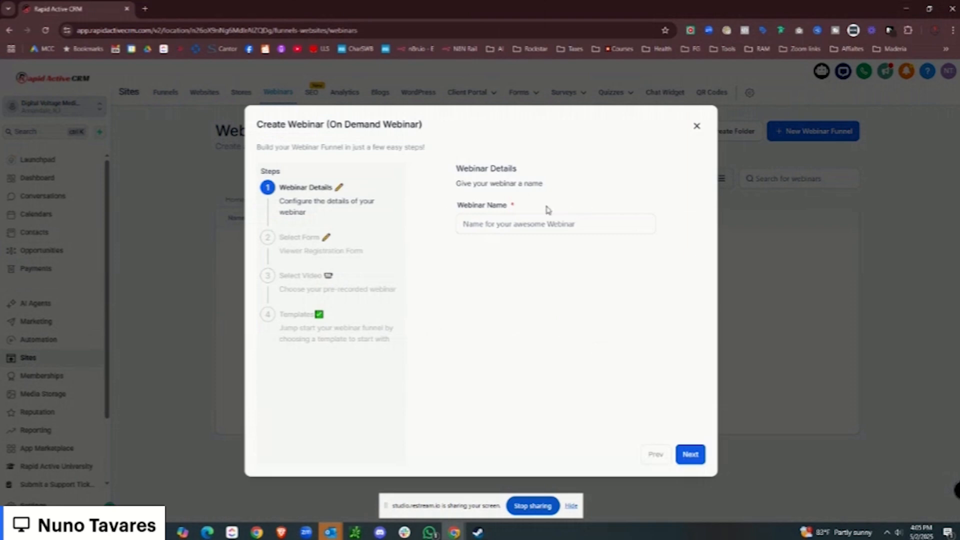
click(146, 9)
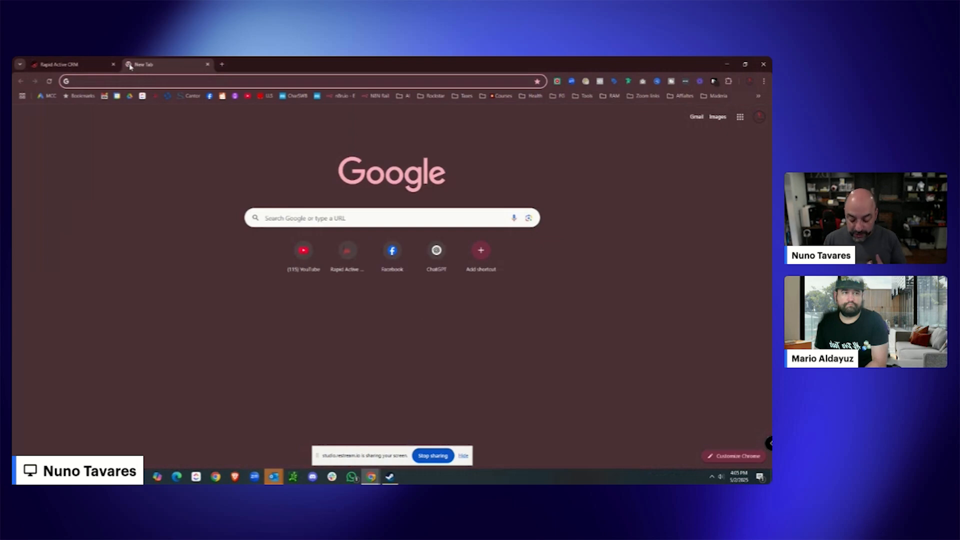
Go to ChatGPT by entering 'chatgpt' in the new tab's address bar.
text(chatgpt)
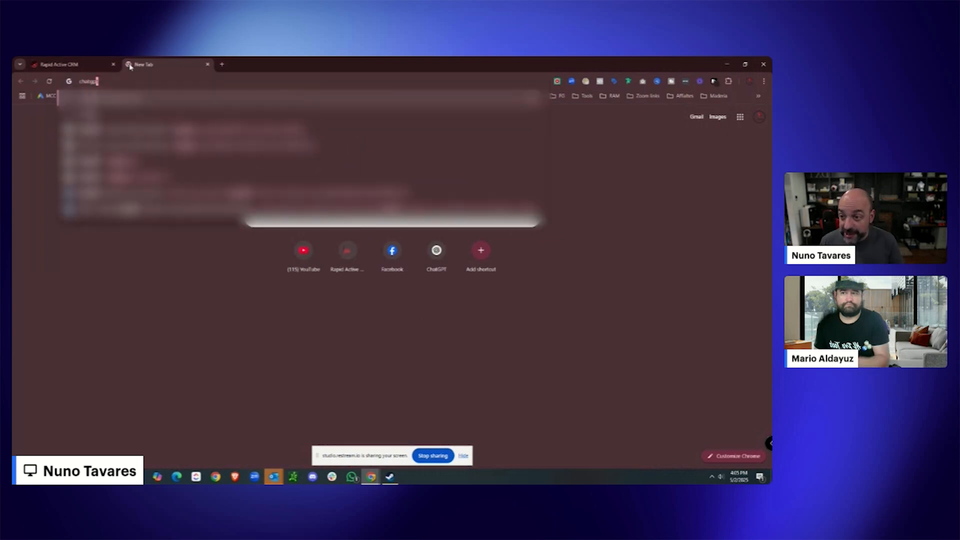
key(Return)
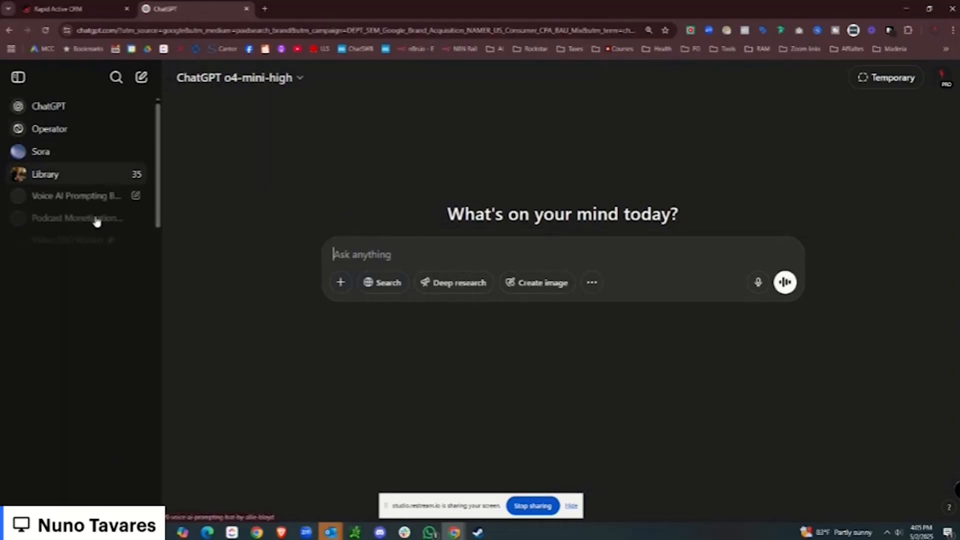
scroll(81, 221, down, 1)
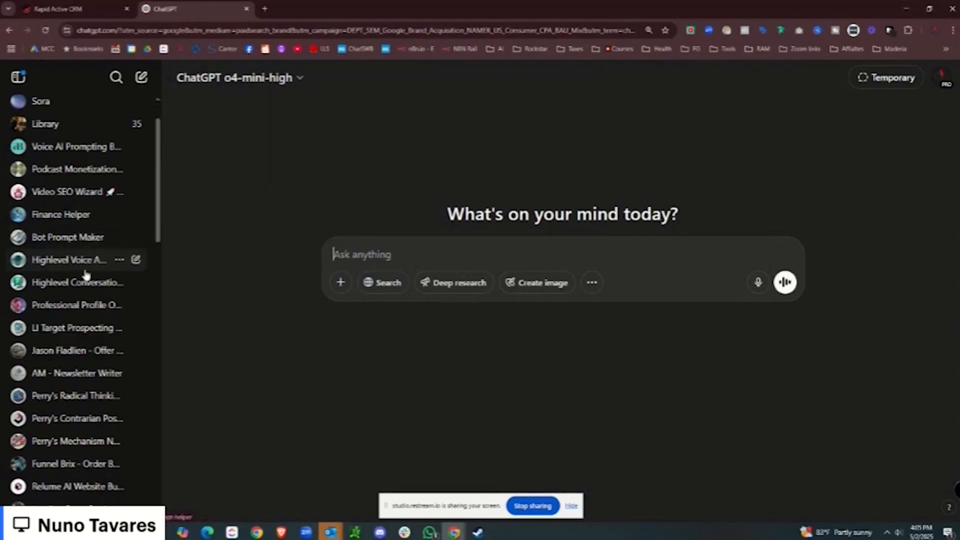
scroll(85, 291, down, 1)
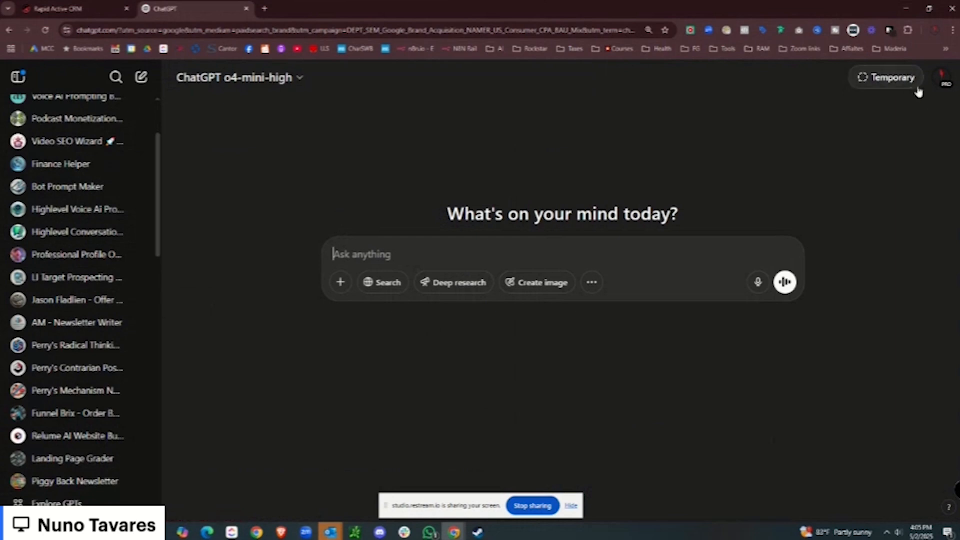
Open the Webinar Offer and Landing Page Creator GPT from My GPTs, loading more entries.
click(942, 79)
click(898, 138)
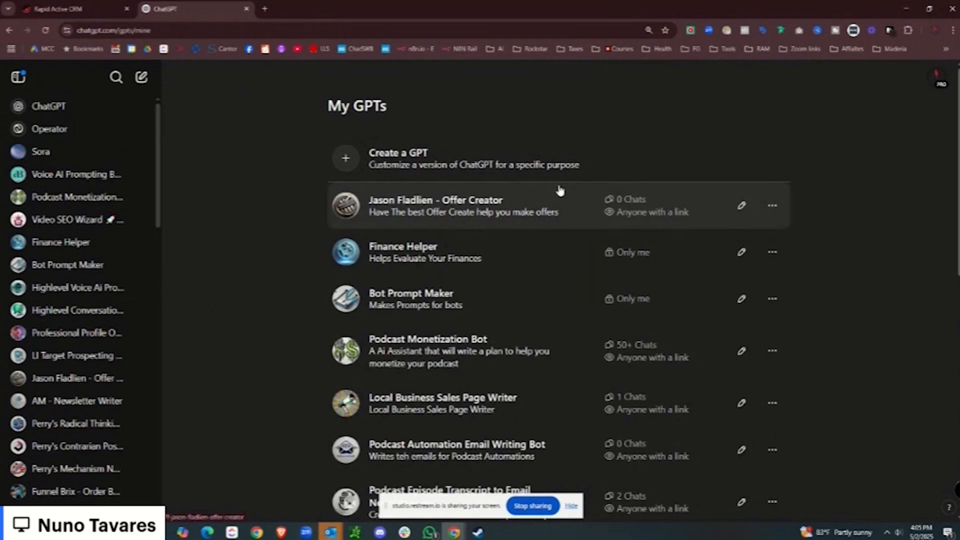
scroll(529, 276, down, 1)
scroll(429, 283, down, 2)
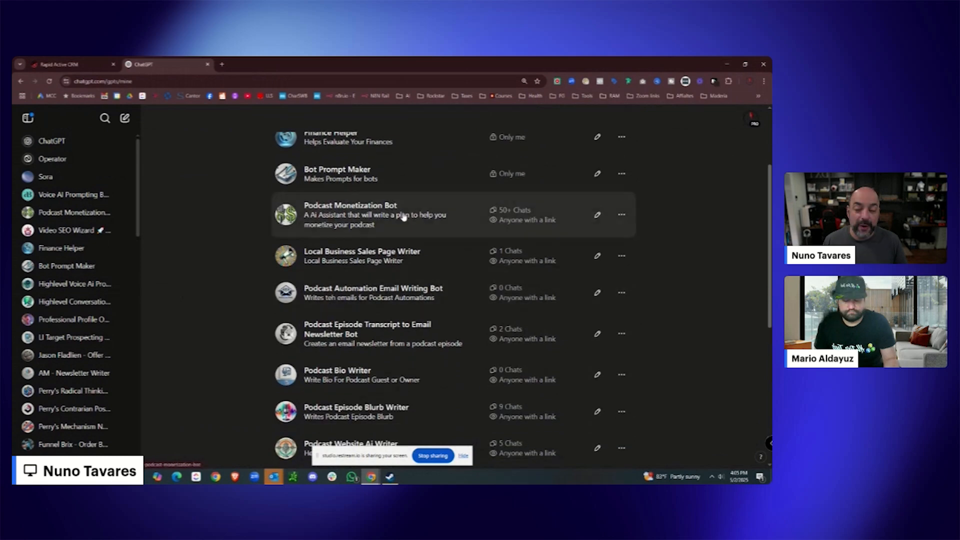
scroll(406, 227, down, 6)
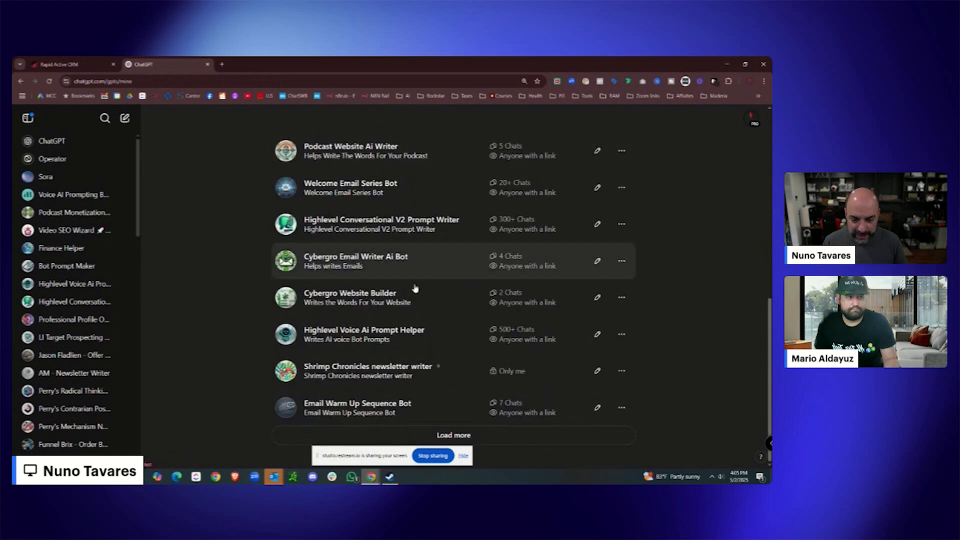
click(468, 433)
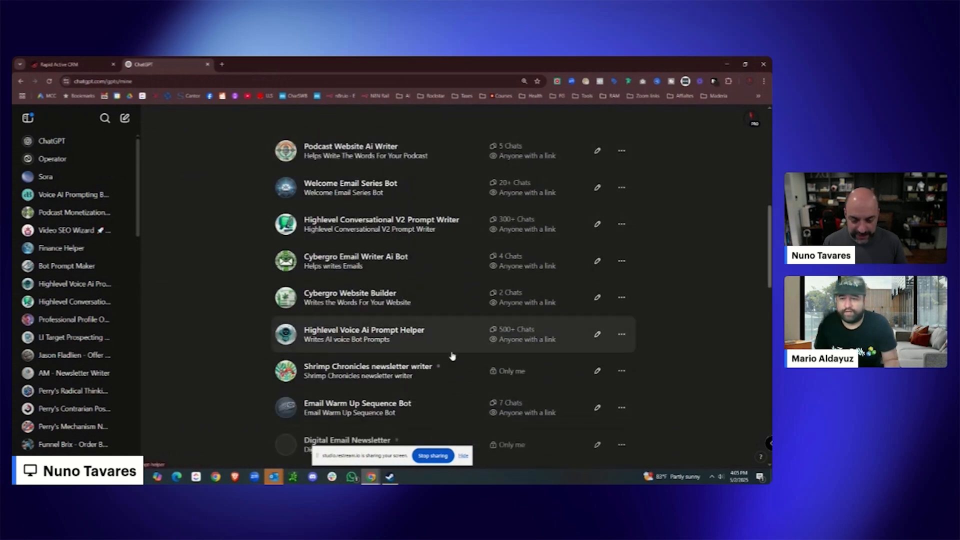
scroll(439, 324, down, 3)
scroll(439, 325, down, 2)
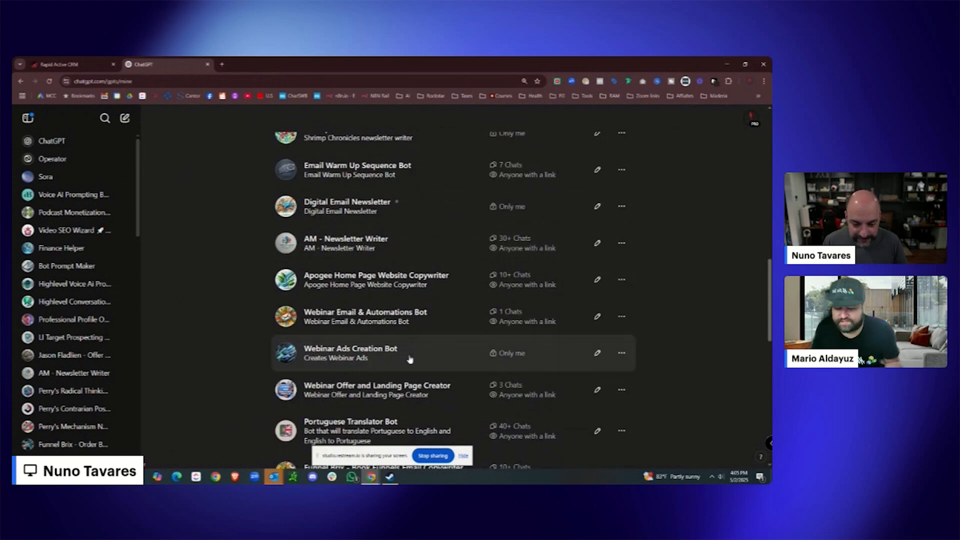
click(396, 395)
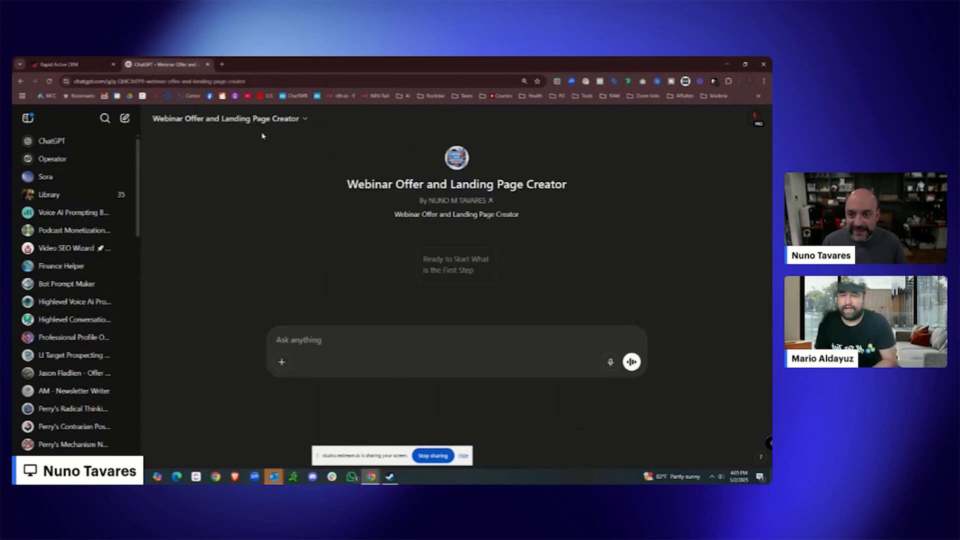
Copy the GPT's page URL from the address bar.
click(241, 81)
right_click(240, 81)
click(328, 165)
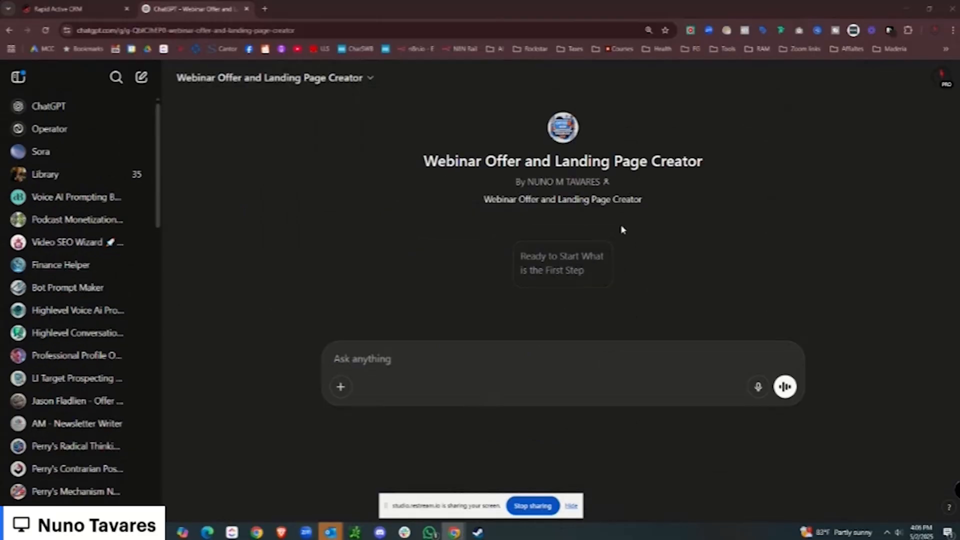
Send the Ready to Start starter and request filler copy on landing your first 10 clients with HighLevel.
click(545, 278)
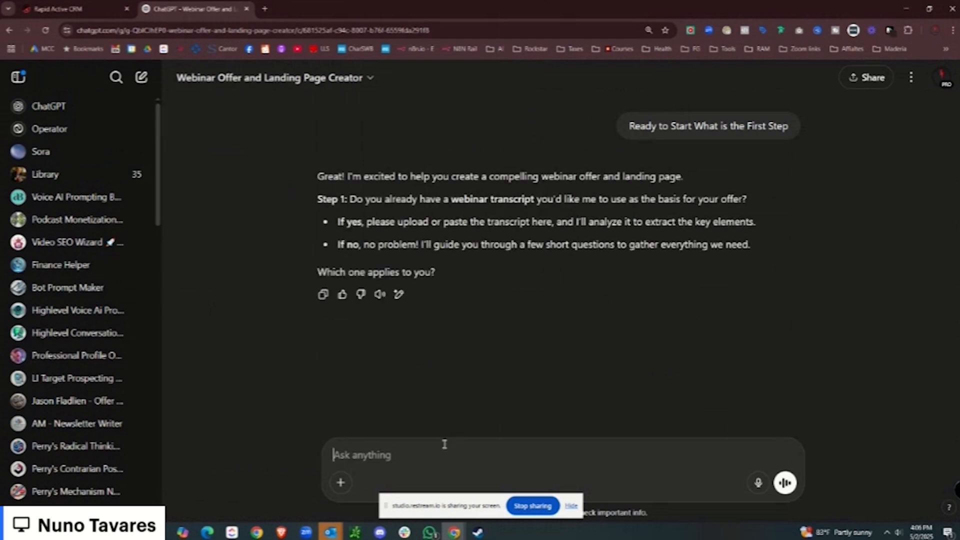
text(Listen)
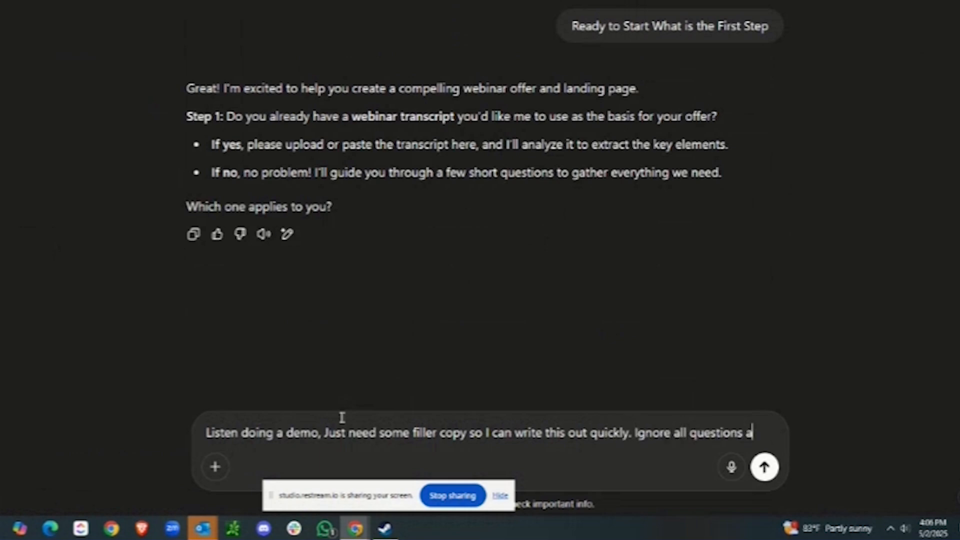
text(nd please create the copy. make it about hwo to get your first 10)
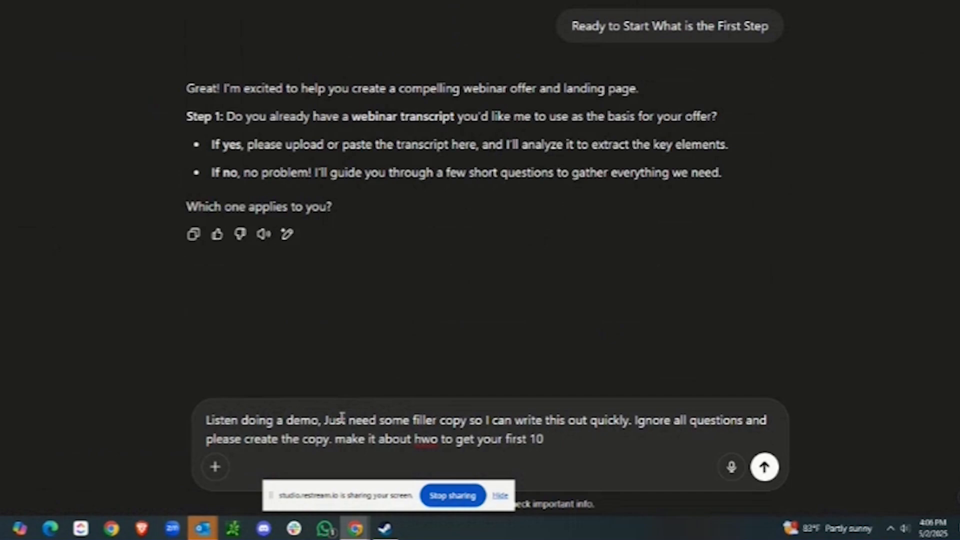
text(ighlevel)
key(Return)
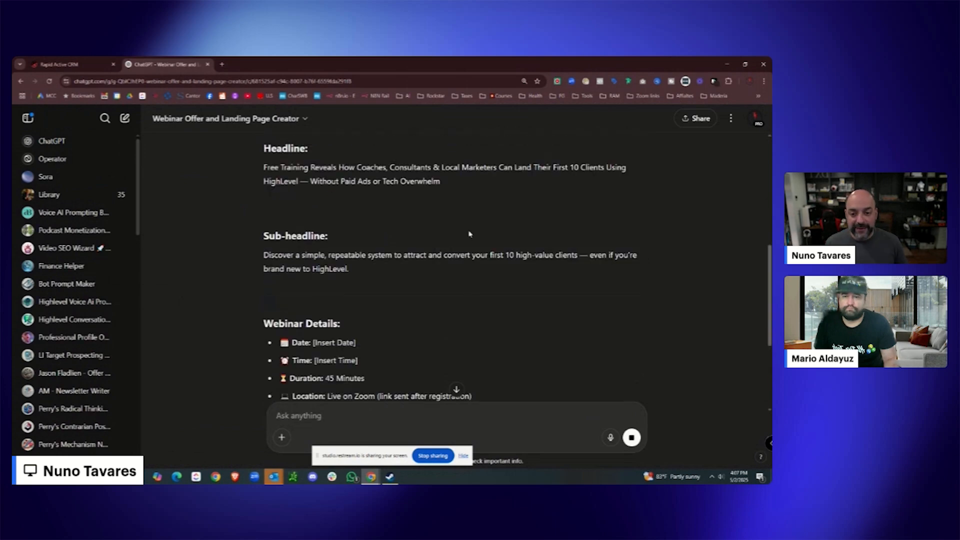
Ask the GPT 'Lets give a name' to get webinar name ideas.
scroll(435, 230, up, 2)
scroll(433, 242, down, 5)
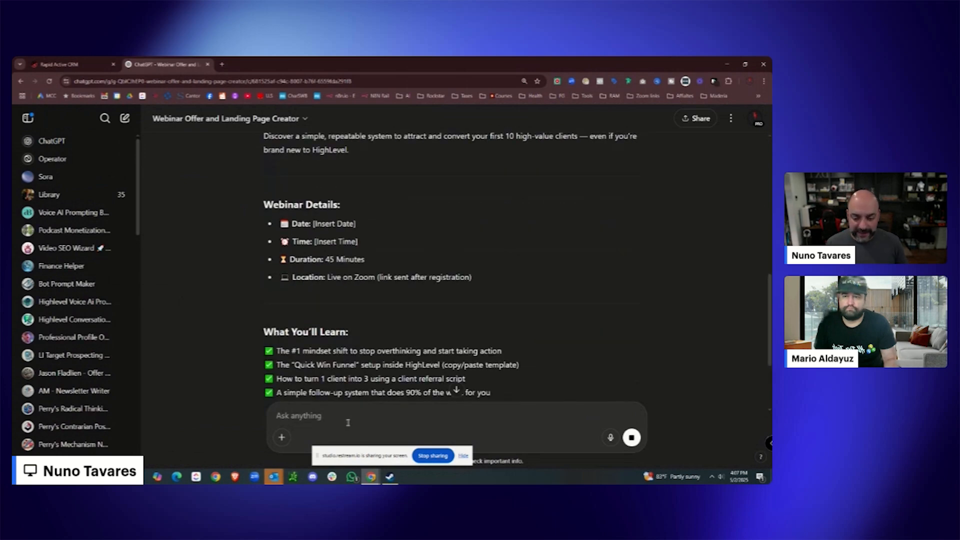
text(Lets give a)
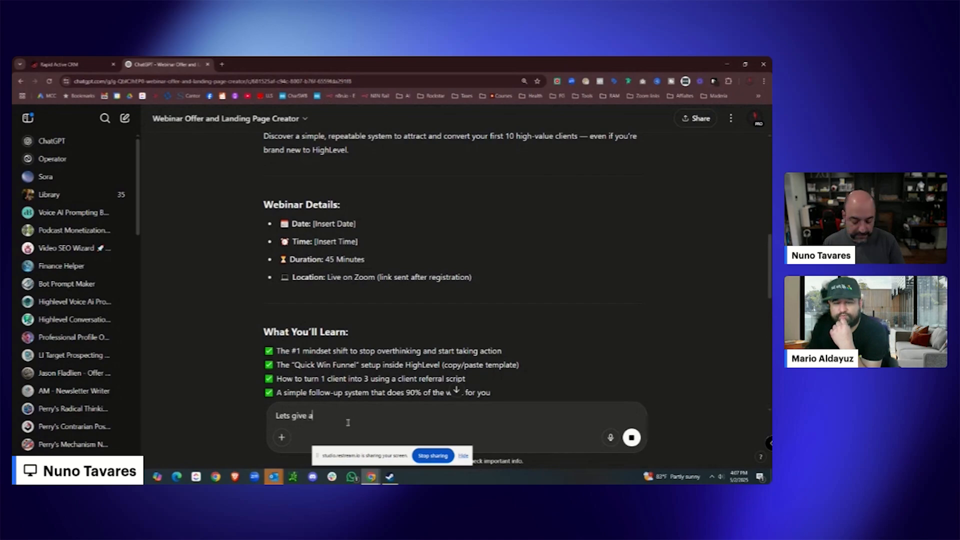
text( name)
key(Return)
scroll(414, 326, up, 5)
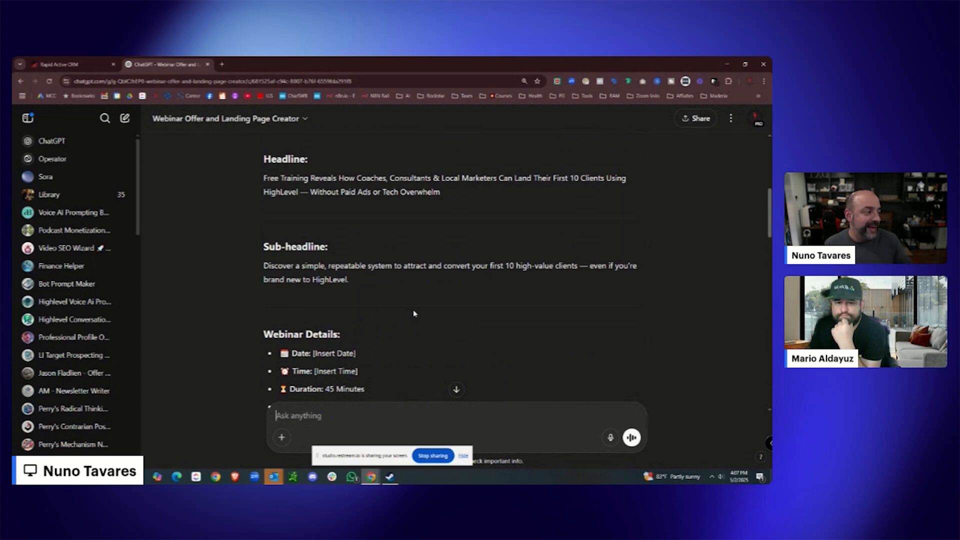
scroll(414, 313, down, 10)
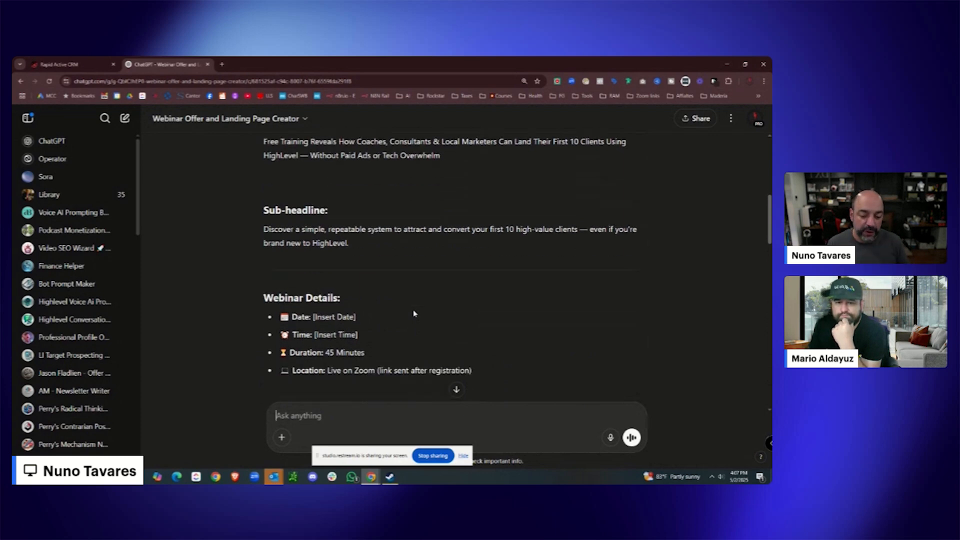
scroll(414, 314, down, 10)
scroll(408, 274, up, 2)
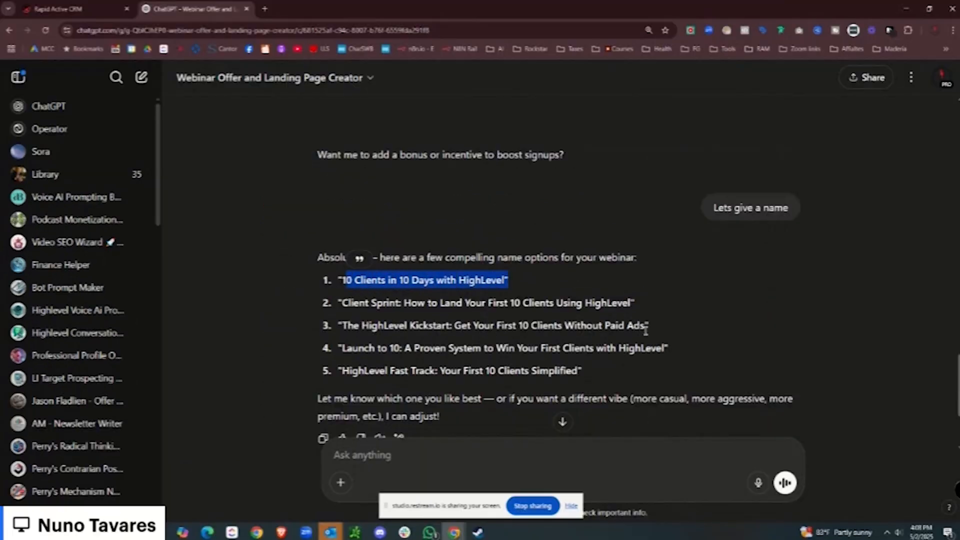
Paste option 3, 'The HighLevel Kickstart: Get Your First 10 Clients Without Paid Ads', as the Webinar Name.
drag(647, 326, 354, 324)
right_click(361, 328)
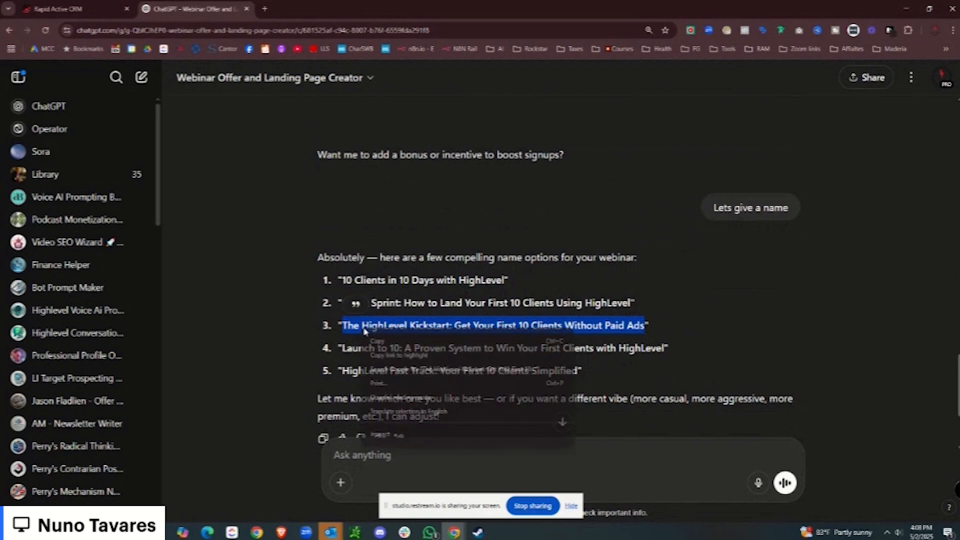
click(379, 341)
click(86, 9)
click(393, 234)
key(ctrl+v)
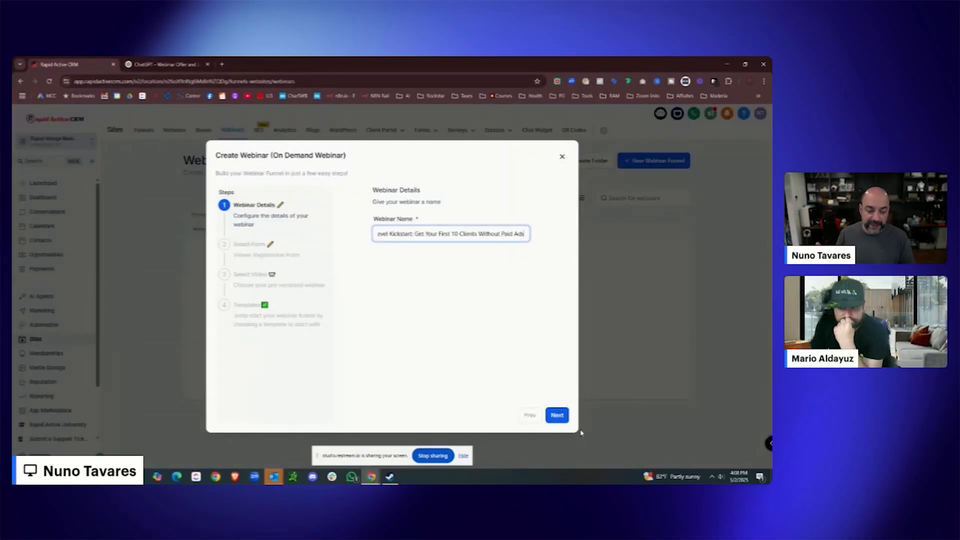
Choose the Webinar Registration With Text Optin form.
click(560, 420)
click(443, 243)
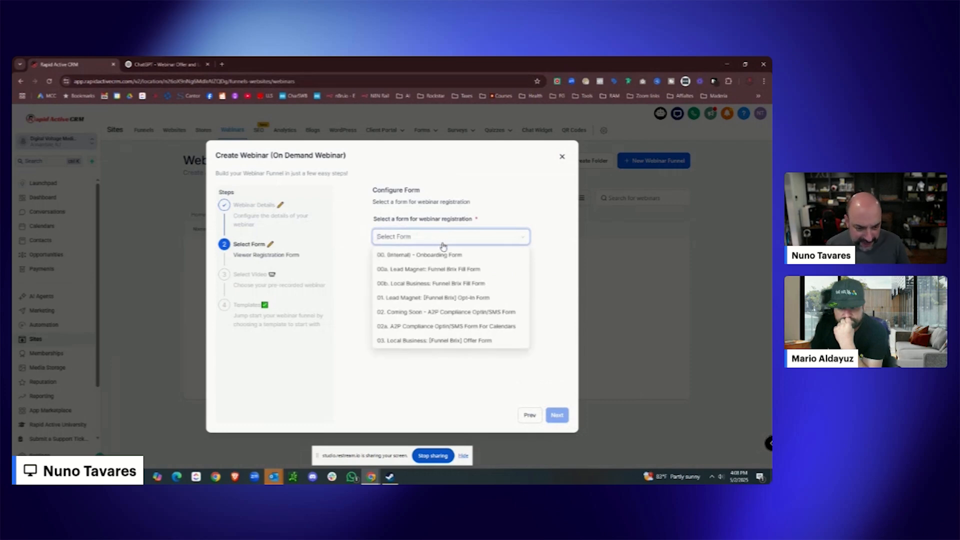
scroll(450, 270, down, 10)
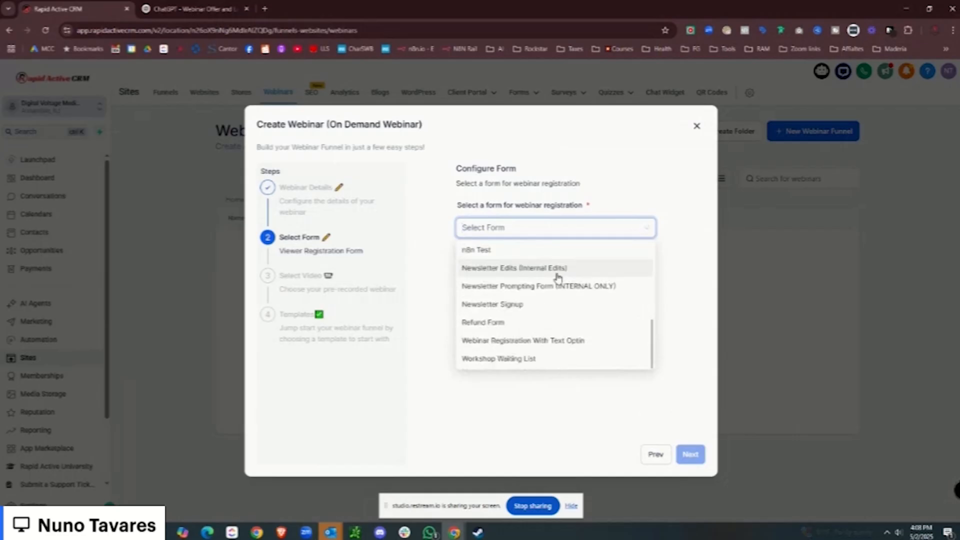
click(561, 343)
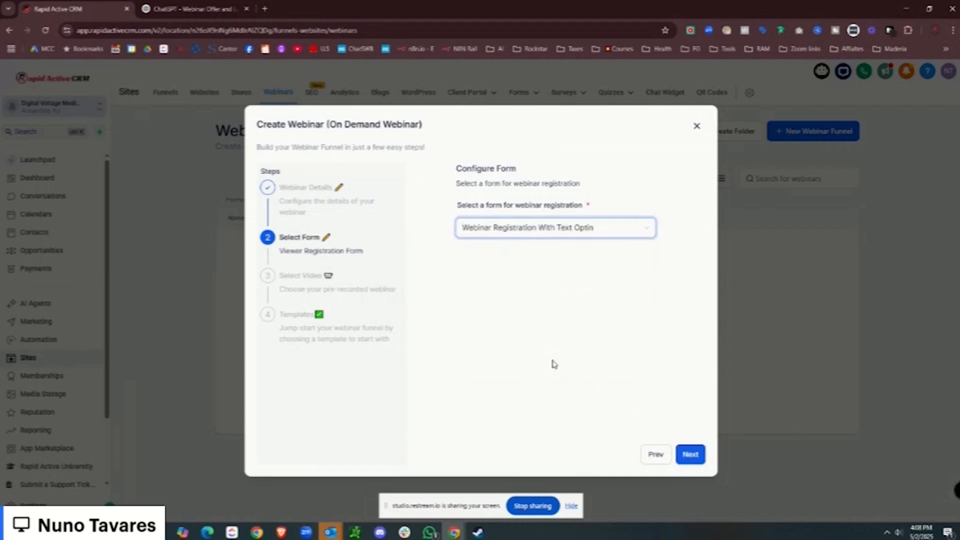
Pick the Grab My Zaps Thank You video from media storage and the Financial Planning template.
click(691, 455)
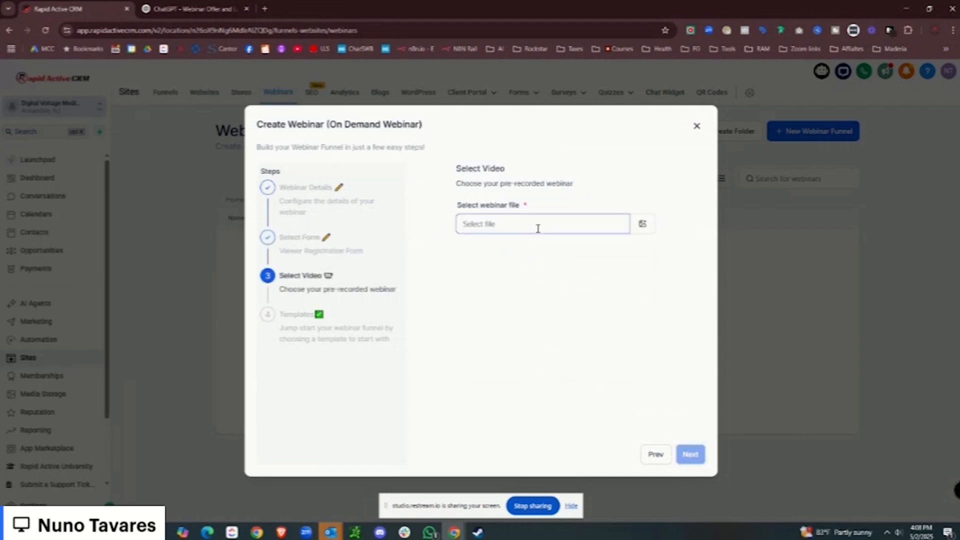
click(644, 226)
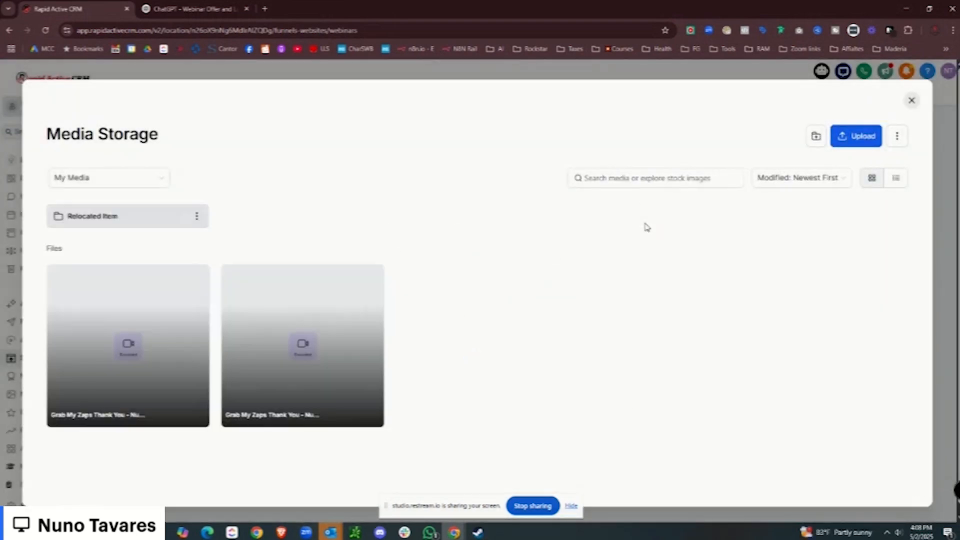
click(158, 317)
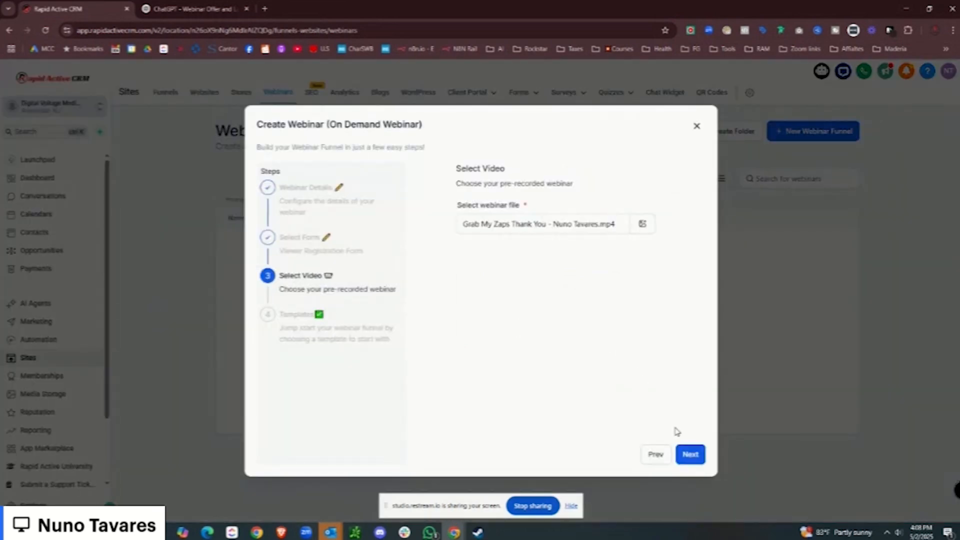
click(691, 455)
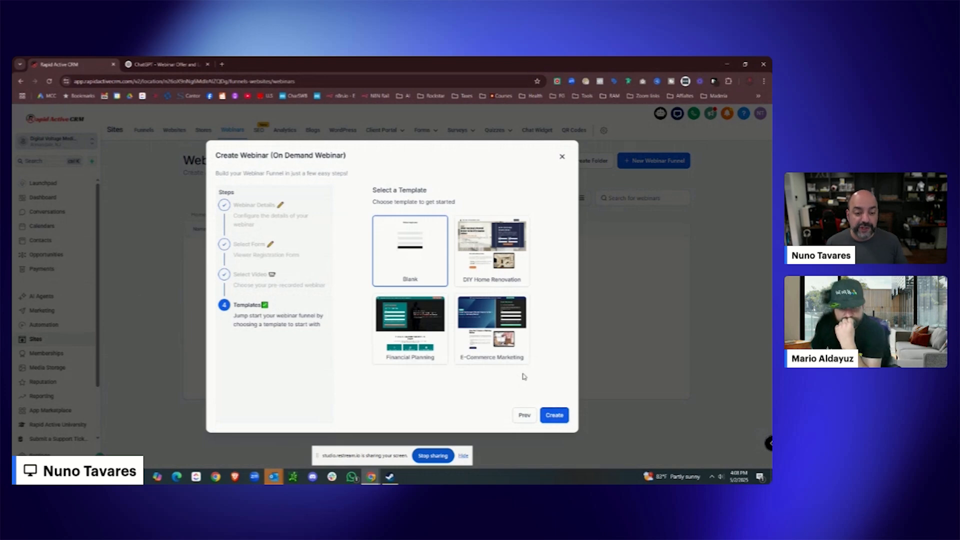
click(429, 356)
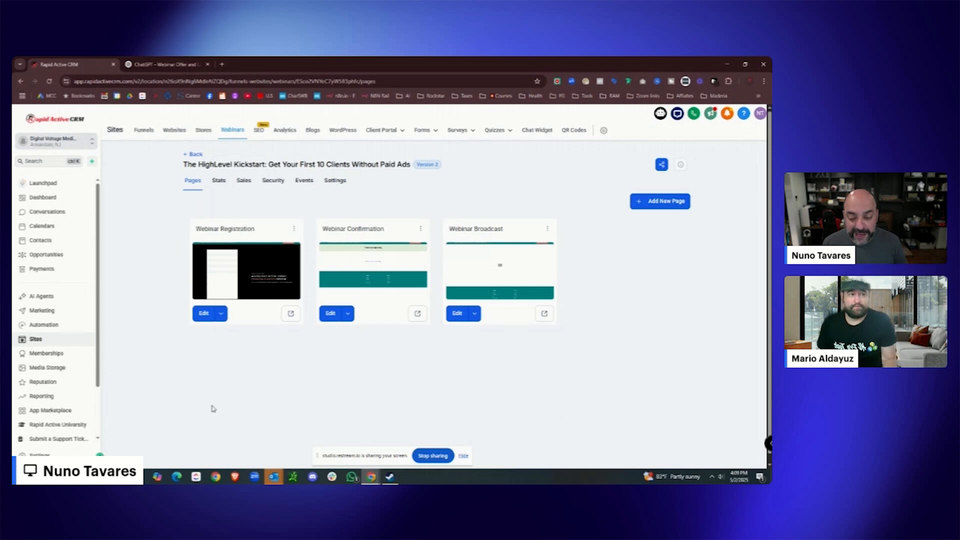
Open the Webinar Registration page in the builder and select its headline.
click(202, 322)
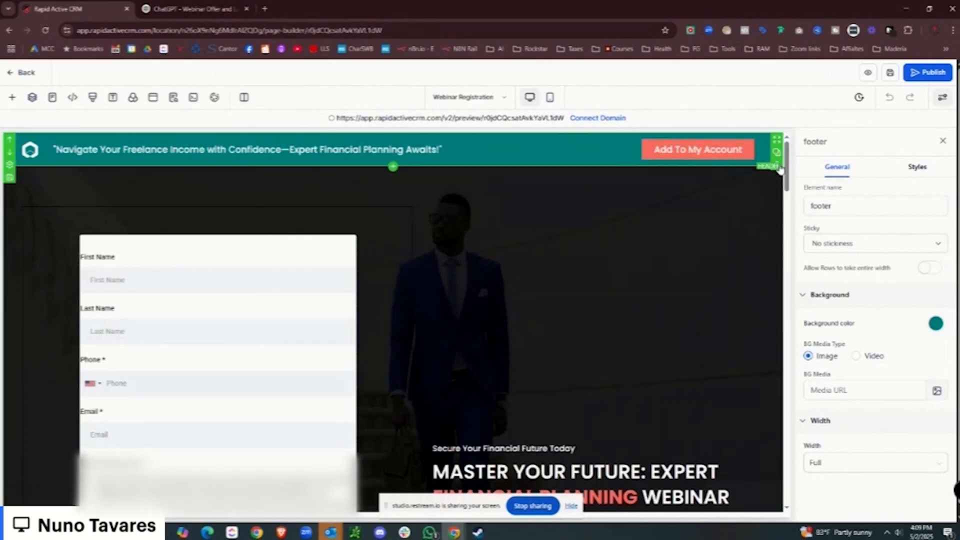
scroll(450, 235, down, 1)
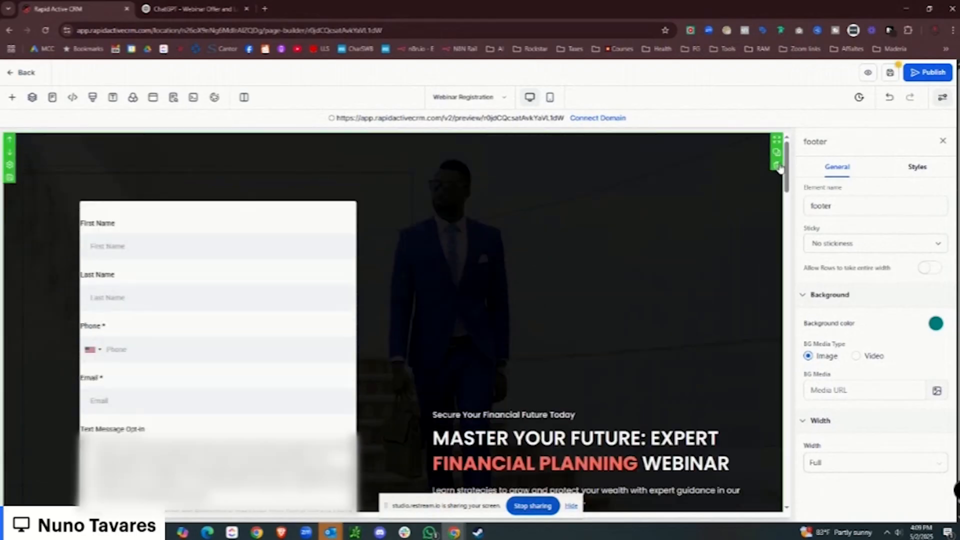
click(310, 302)
scroll(636, 265, down, 3)
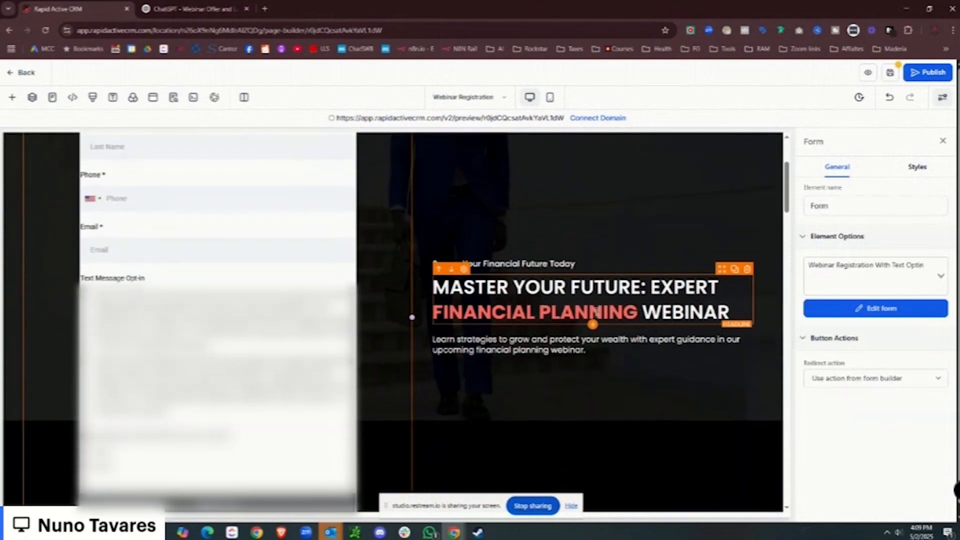
click(700, 299)
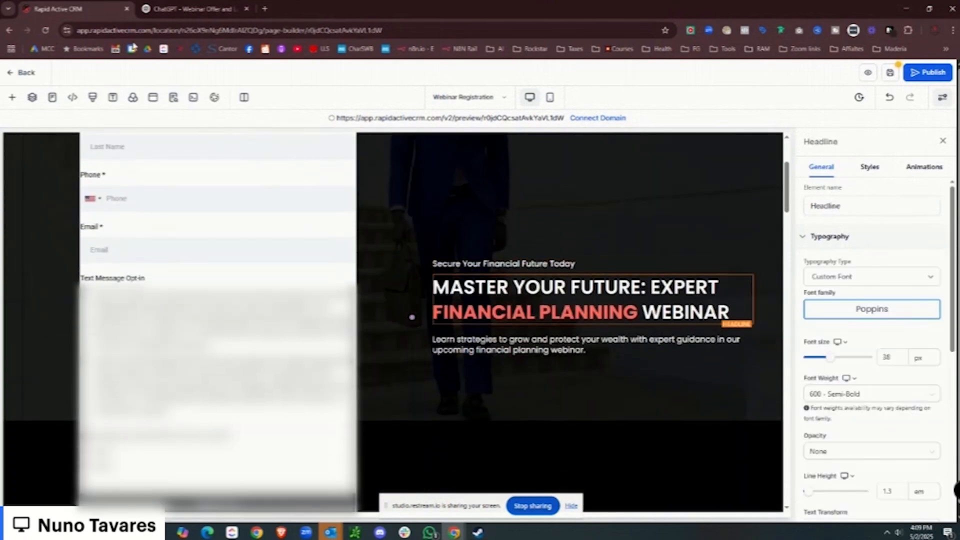
Replace the page headline with ChatGPT's generated Headline and remove the blank line above it.
click(190, 9)
scroll(503, 270, up, 15)
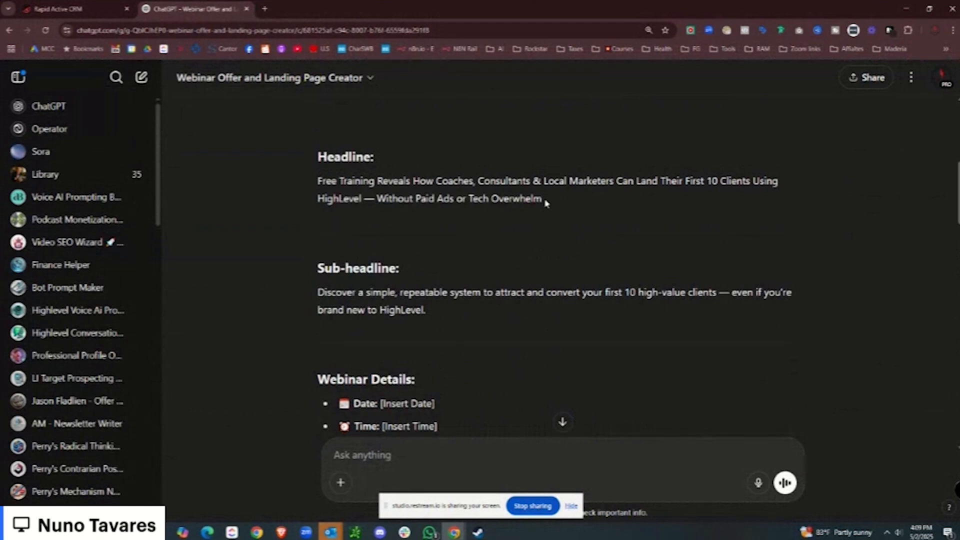
drag(545, 200, 300, 188)
right_click(379, 191)
click(414, 200)
click(35, 8)
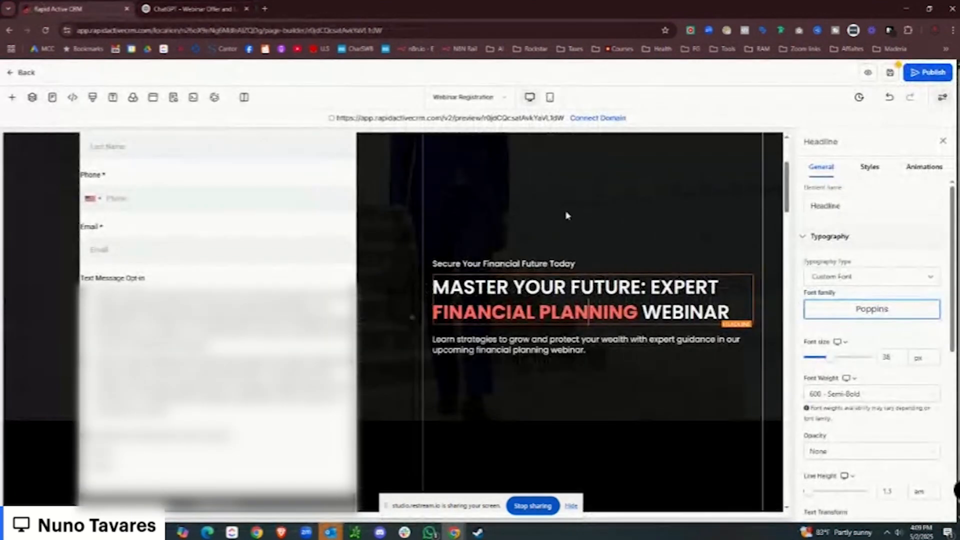
triple_click(492, 297)
key(ctrl+v)
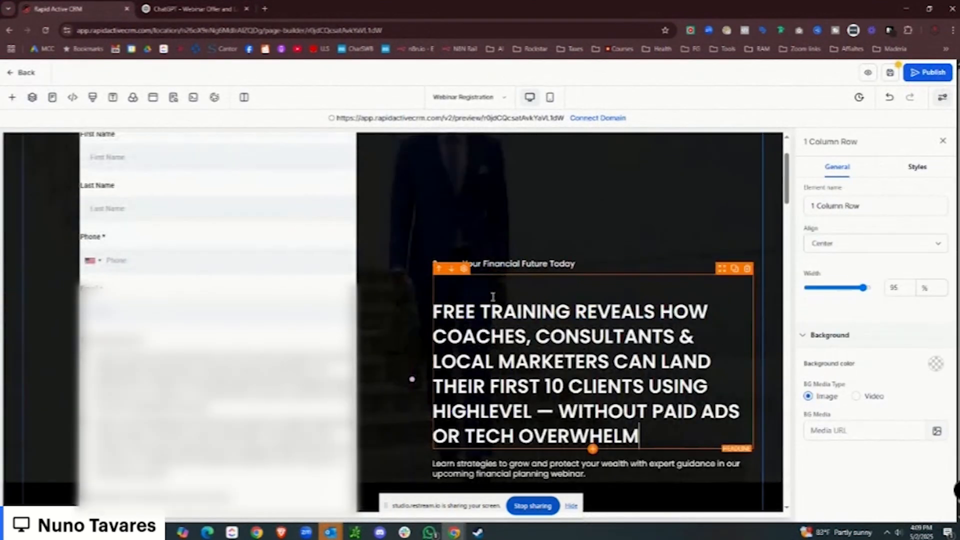
click(436, 311)
key(BackSpace)
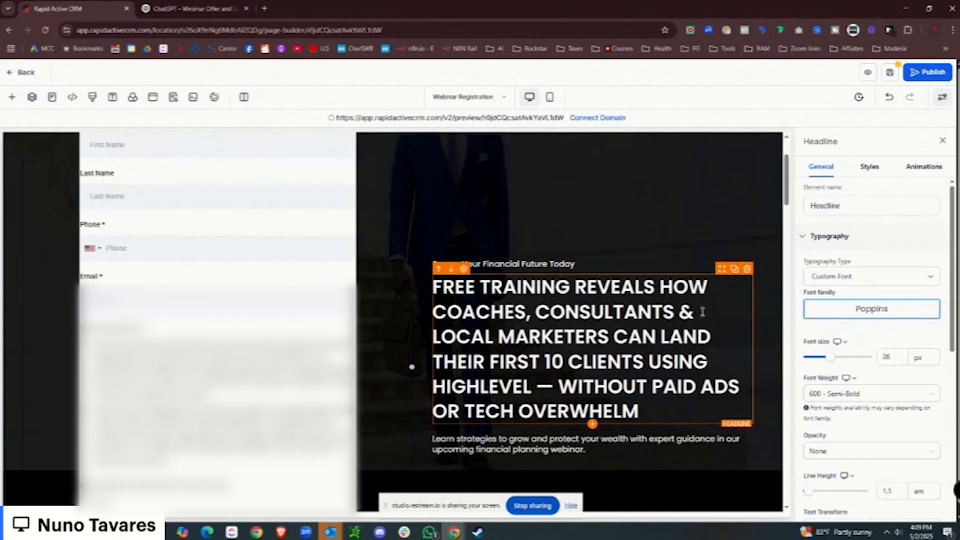
Delete the 'Secure Your Financial Future Today' text and its sub-headline element.
scroll(703, 312, up, 2)
drag(578, 365, 414, 376)
key(BackSpace)
click(597, 341)
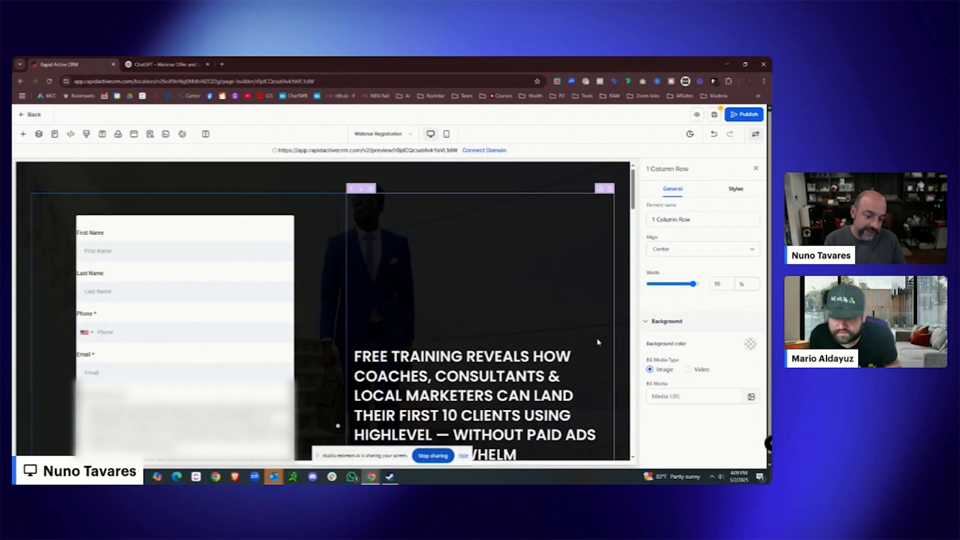
Select the headline and review its colour settings.
click(572, 359)
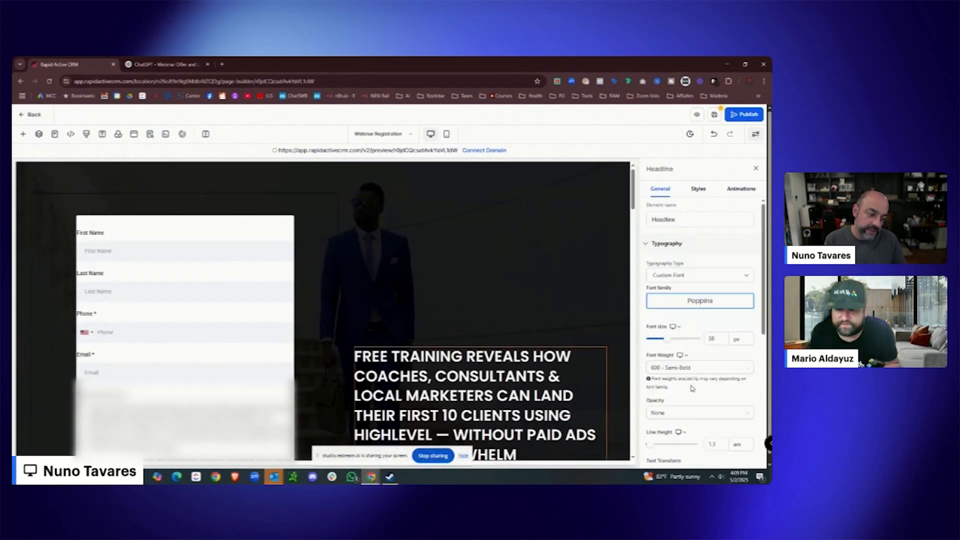
scroll(684, 378, down, 6)
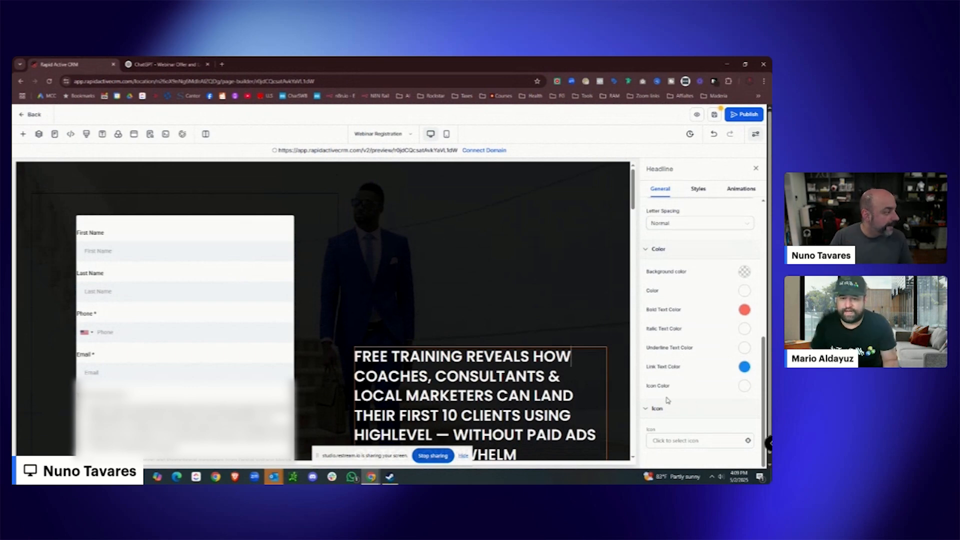
scroll(663, 396, down, 1)
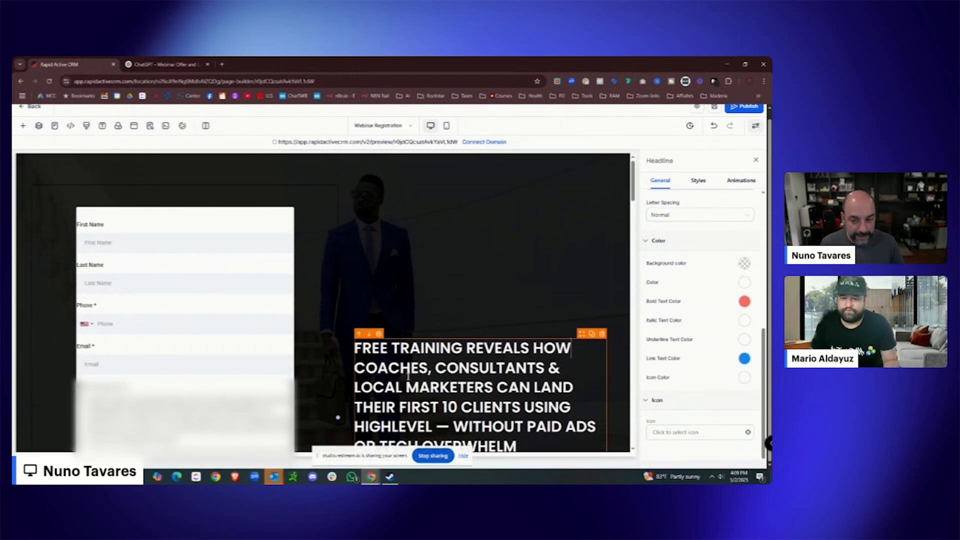
scroll(139, 182, up, 1)
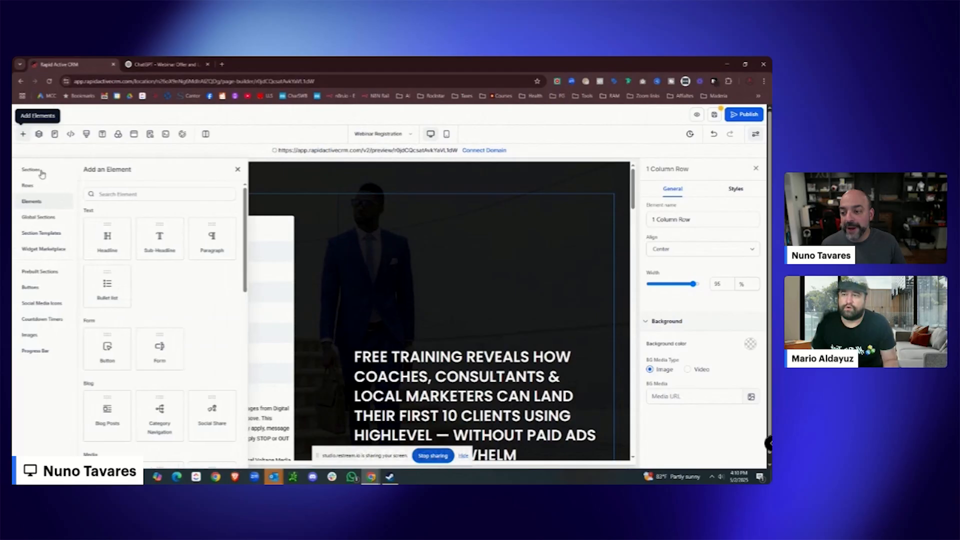
Add a 1 Column row and select the whole Free Training headline text.
click(29, 185)
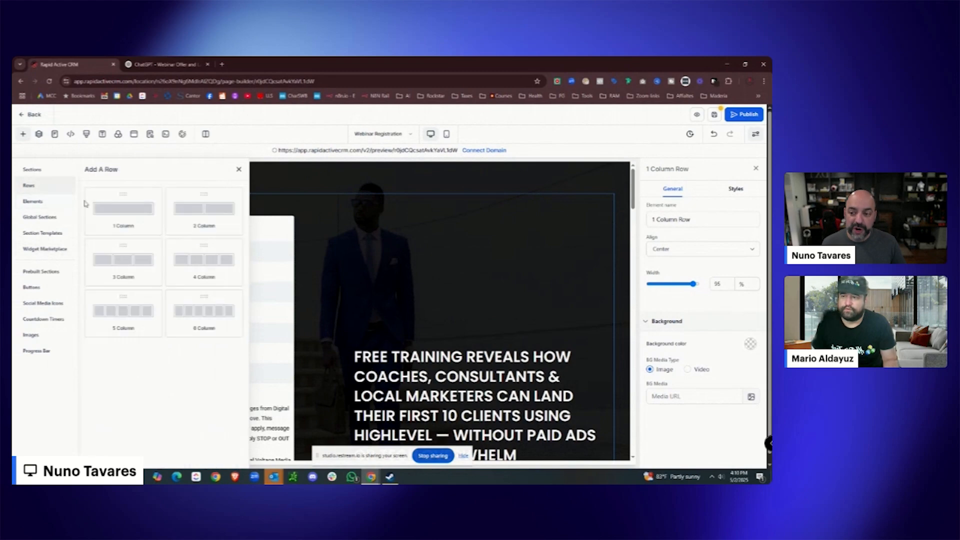
drag(120, 214, 323, 200)
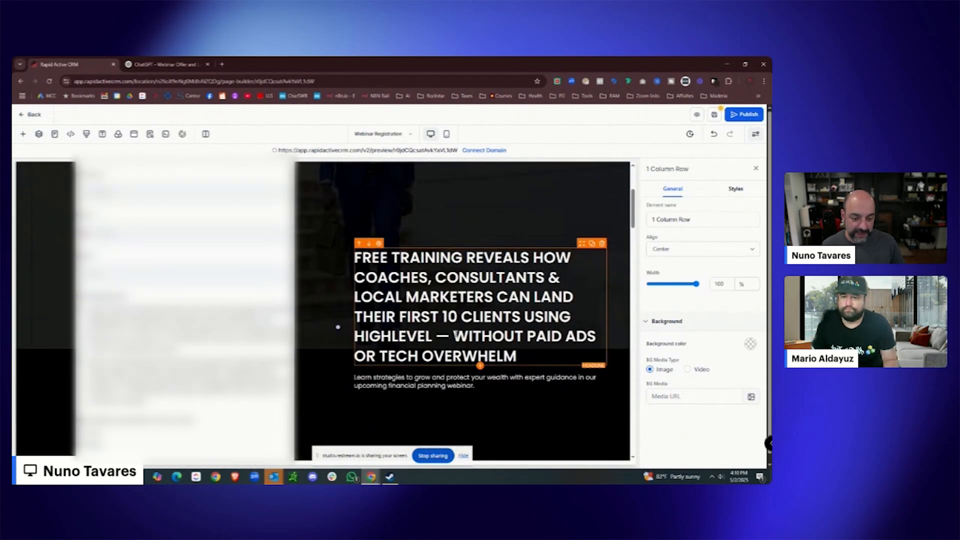
drag(549, 278, 350, 265)
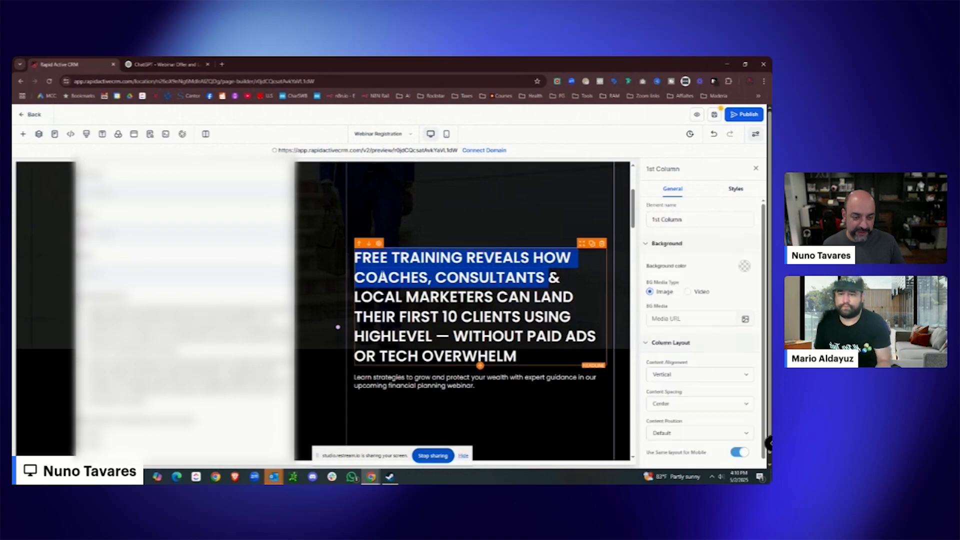
click(582, 287)
drag(519, 358, 349, 260)
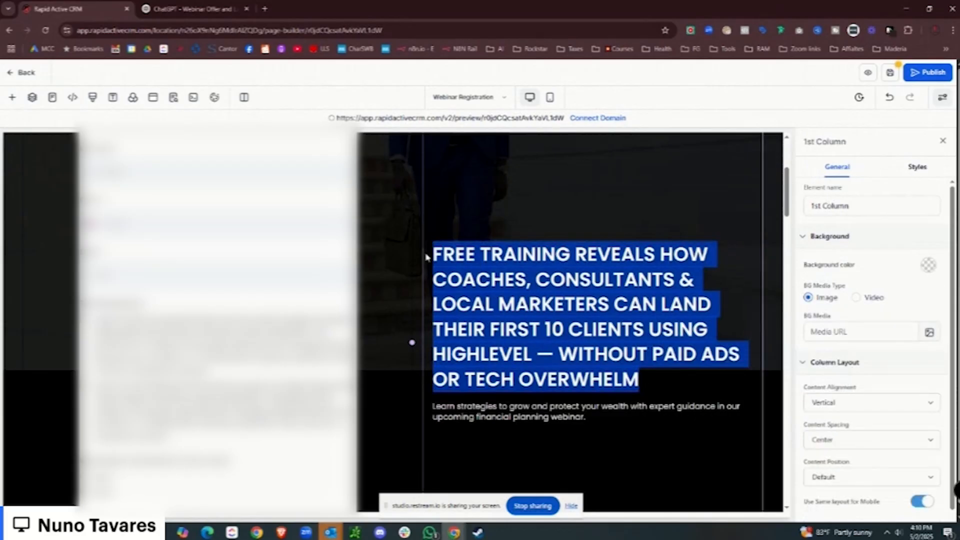
Insert a new Headline element at the page top and paste the Free Training headline into it.
scroll(428, 258, up, 4)
click(388, 217)
click(131, 227)
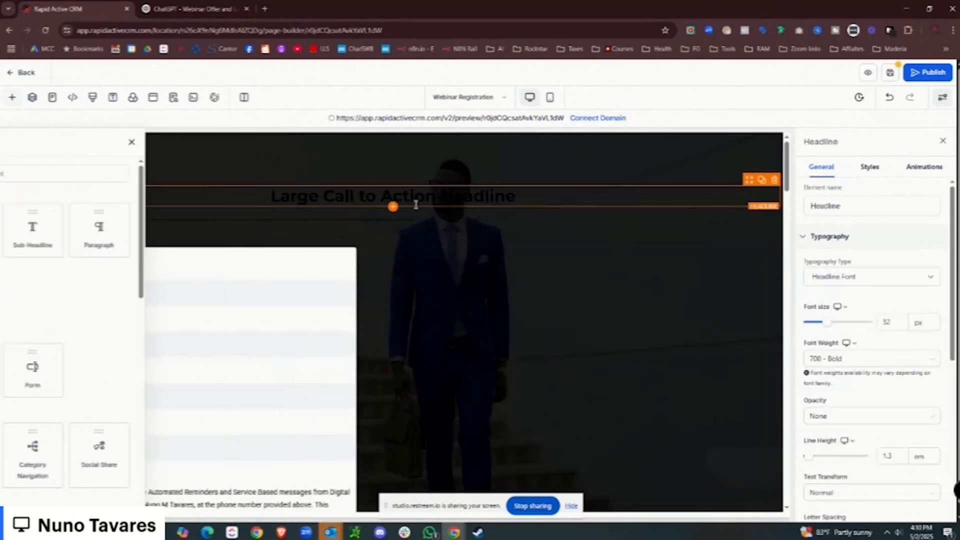
drag(542, 193, 271, 198)
key(ctrl+v)
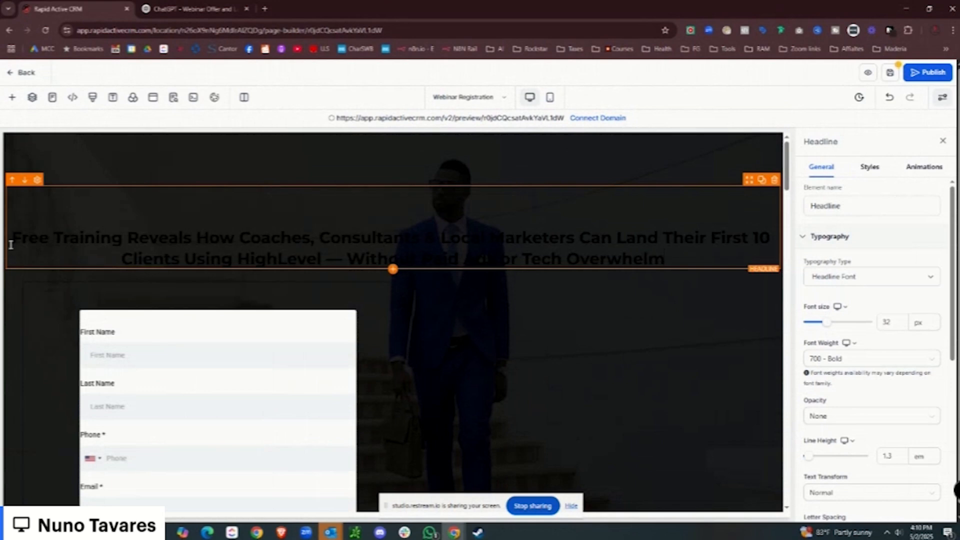
Set the new headline's bold text colour to white, then return to the ChatGPT copy.
scroll(20, 243, down, 1)
scroll(931, 423, down, 4)
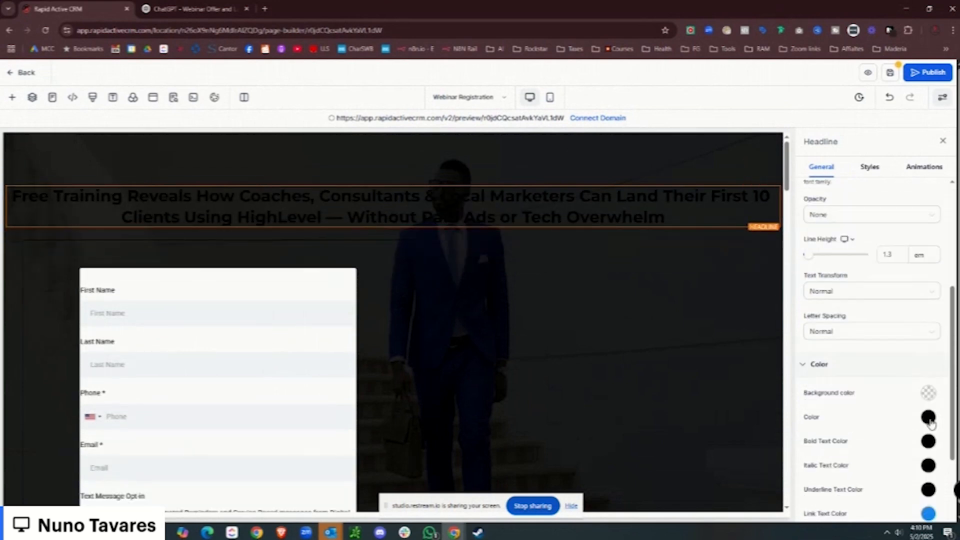
click(929, 418)
scroll(869, 416, down, 3)
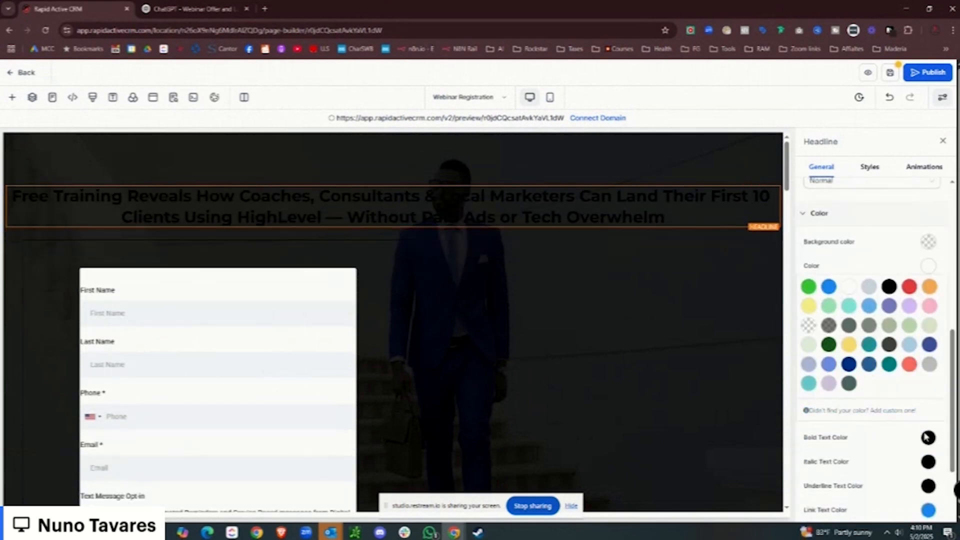
click(928, 437)
click(849, 459)
scroll(490, 275, down, 4)
click(569, 302)
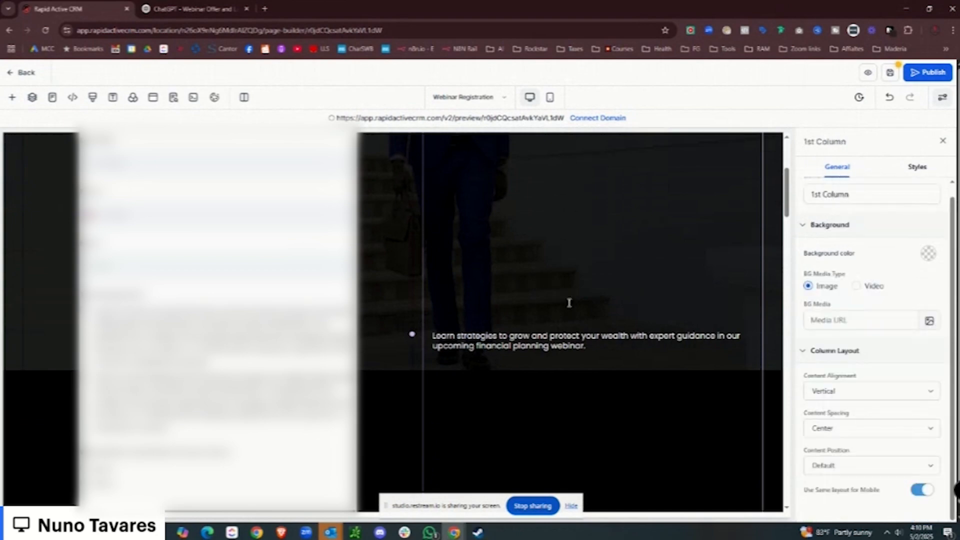
key(ctrl+Tab)
scroll(491, 231, down, 2)
Replace the paragraph under the headline with ChatGPT's 'Discover a simple, repeatable system…' sub-headline.
scroll(436, 218, up, 2)
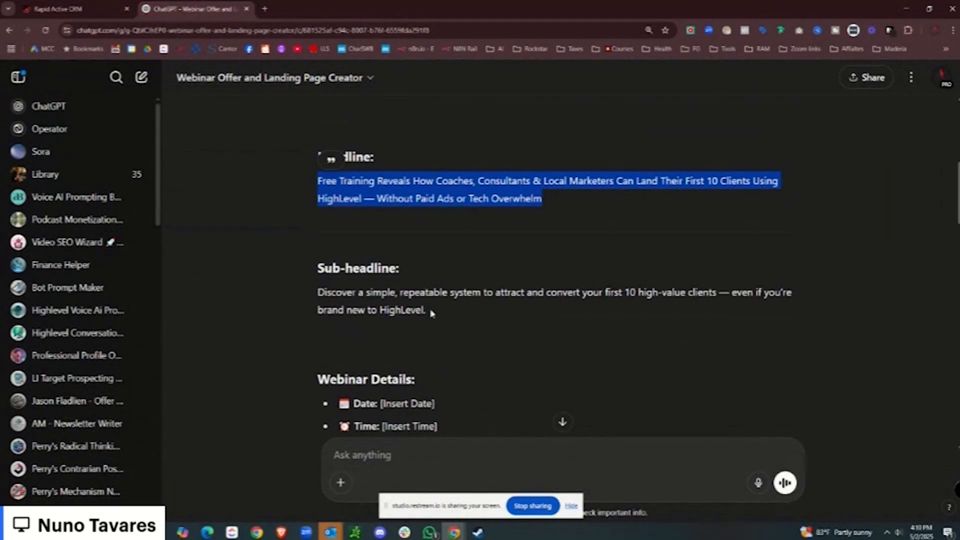
drag(429, 311, 299, 291)
right_click(385, 300)
click(411, 305)
key(ctrl+shift+Tab)
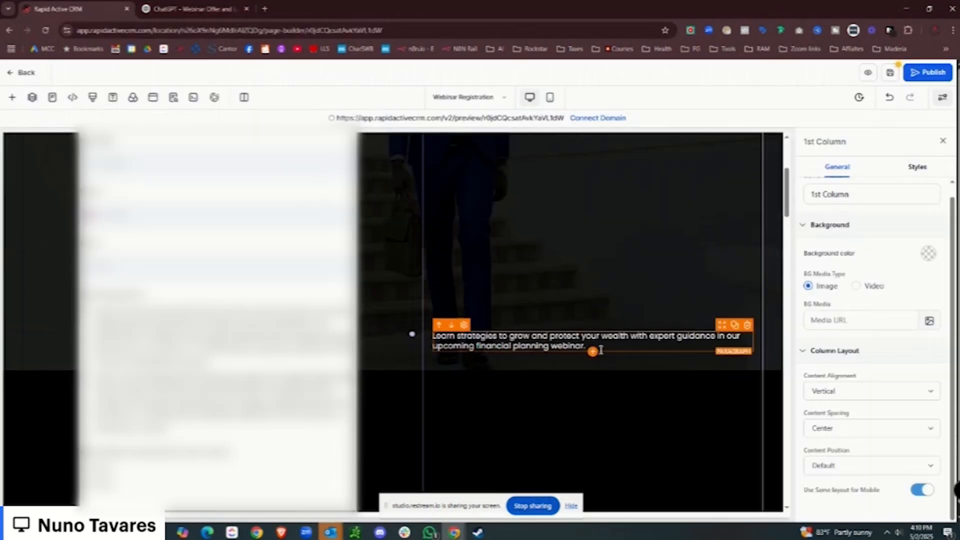
drag(585, 346, 433, 336)
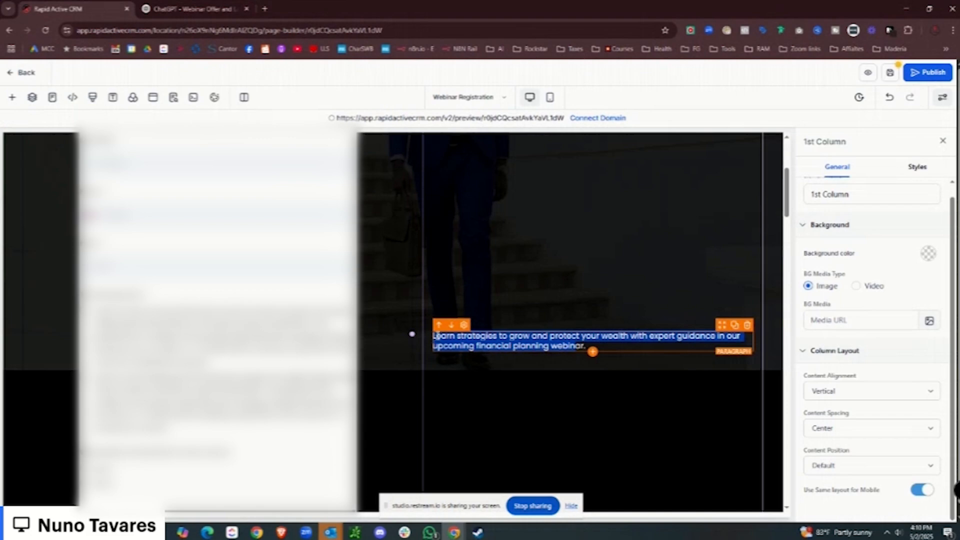
key(ctrl+v)
click(440, 348)
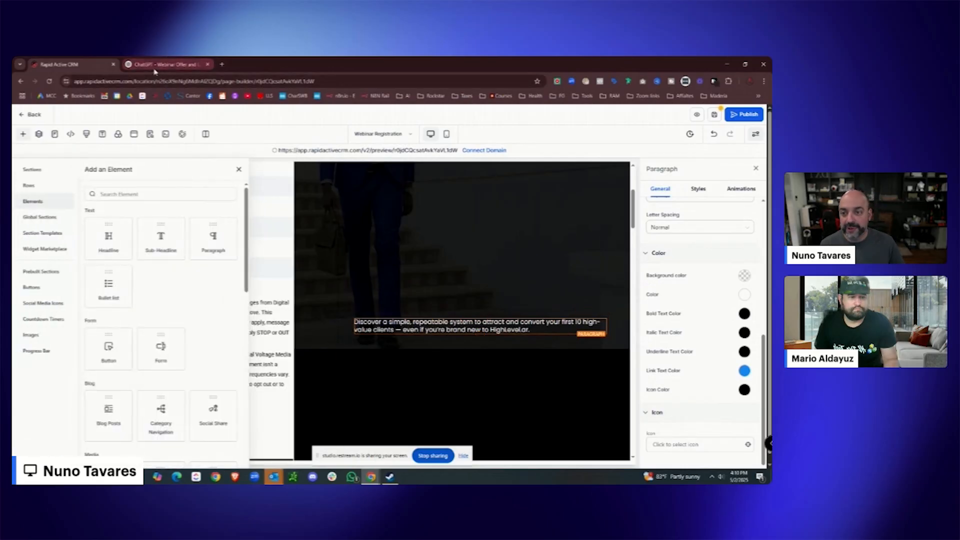
Copy the What You'll Learn checklist from ChatGPT and return to the page builder.
key(ctrl+Tab)
scroll(375, 333, down, 5)
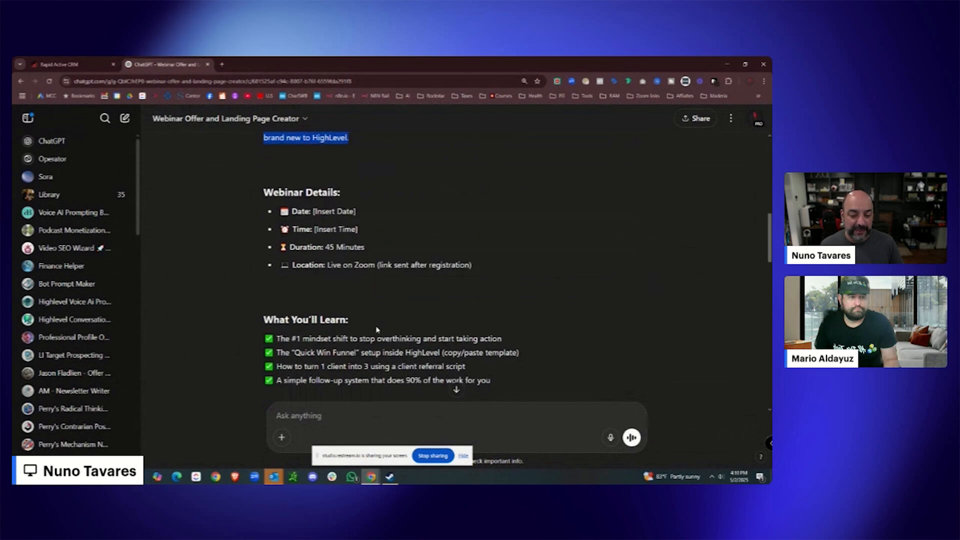
drag(497, 310, 240, 248)
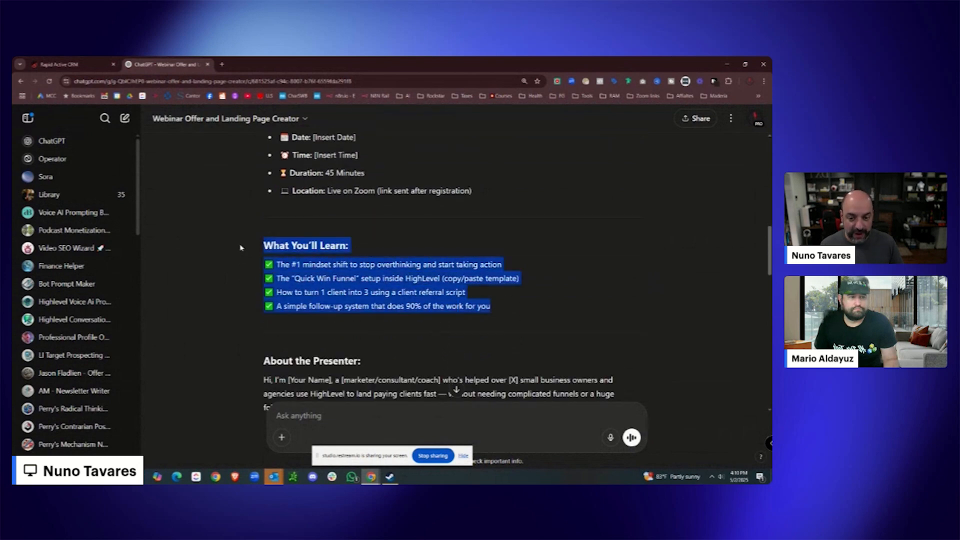
right_click(305, 243)
click(326, 250)
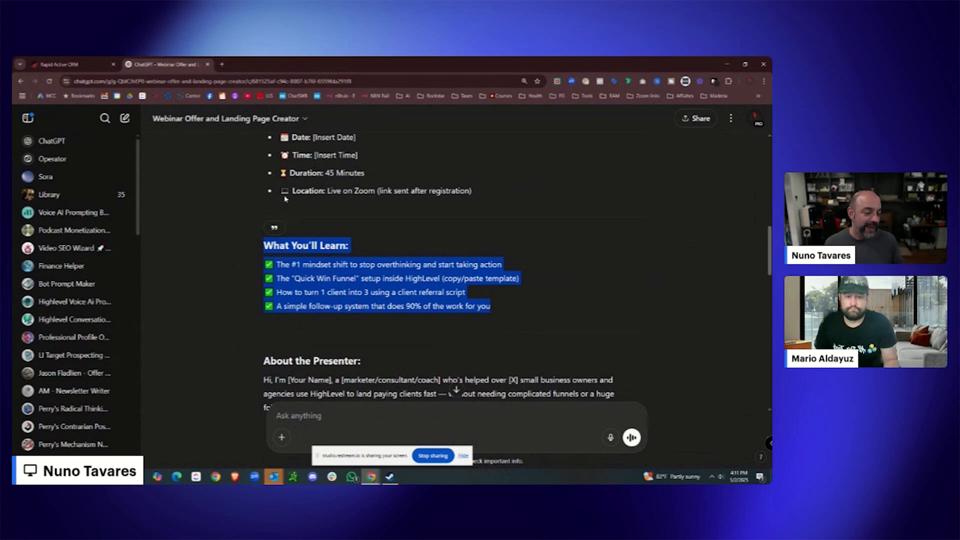
click(96, 70)
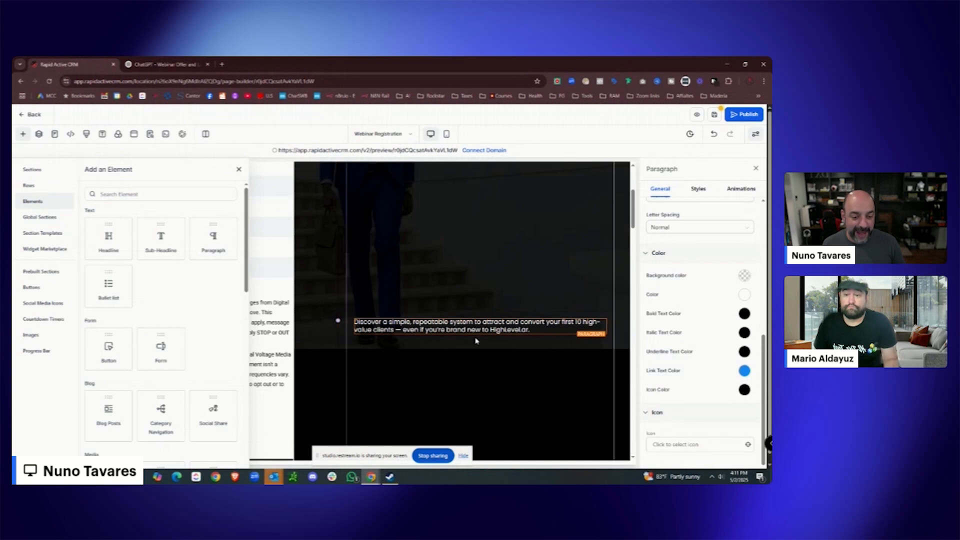
Add a bullet list under the intro paragraph and make its text white.
drag(110, 290, 453, 349)
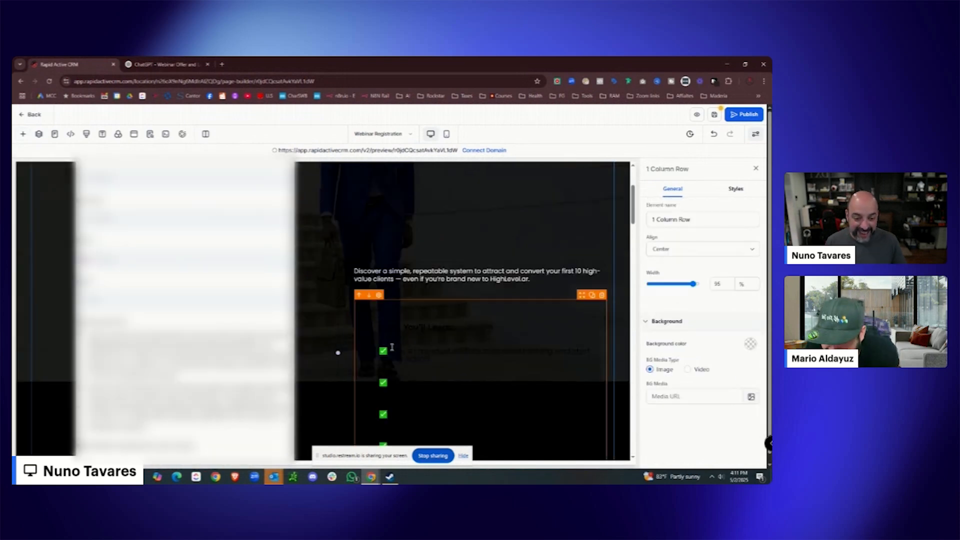
scroll(443, 327, down, 3)
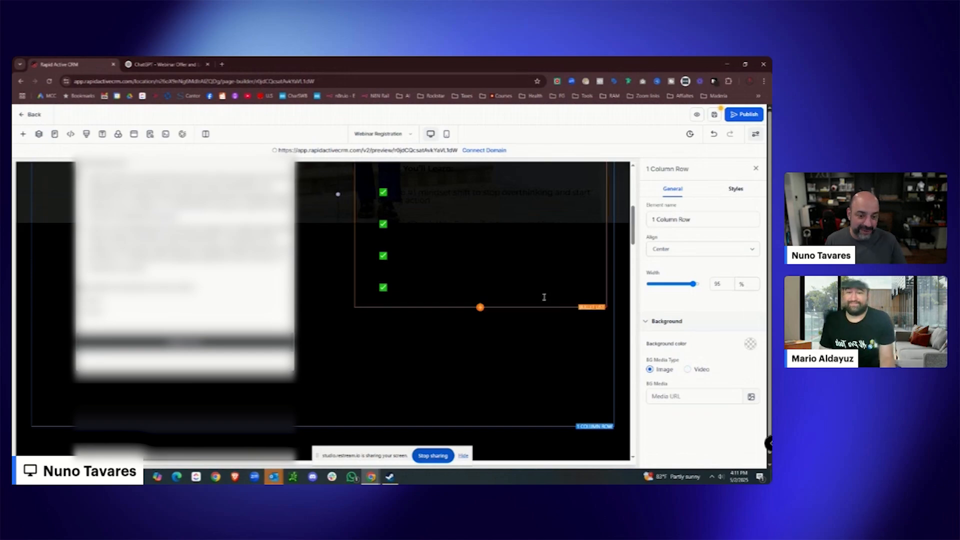
click(545, 298)
scroll(717, 334, down, 4)
click(744, 346)
click(682, 362)
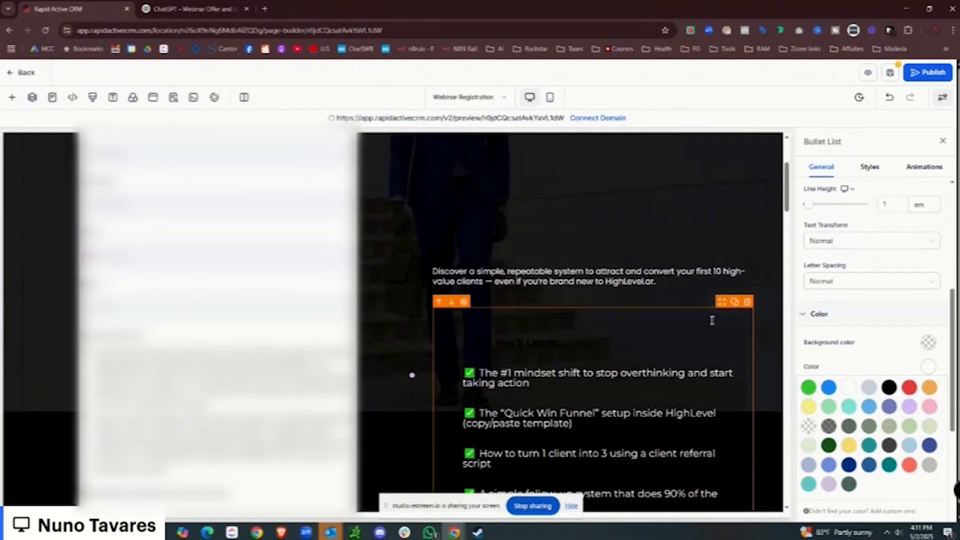
drag(632, 344, 450, 335)
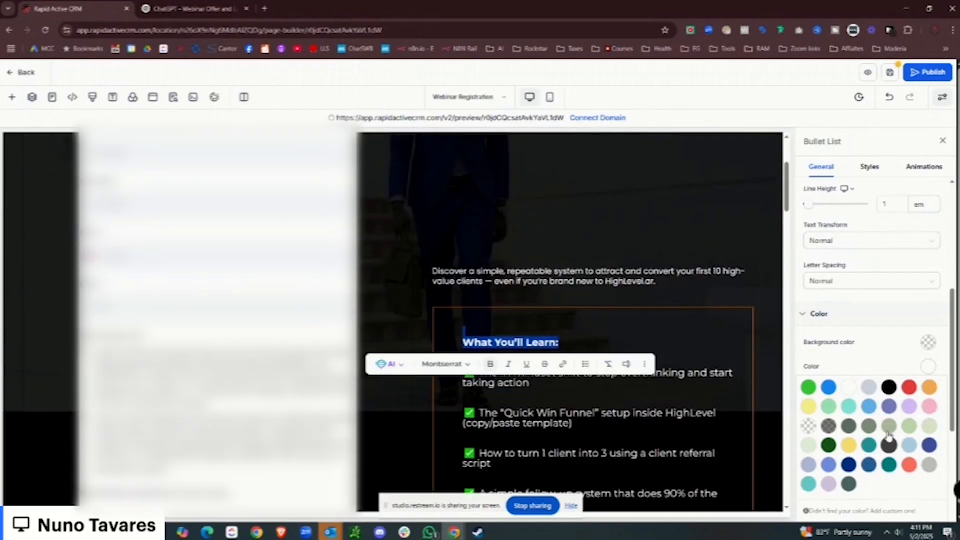
scroll(869, 405, down, 4)
click(929, 339)
scroll(872, 348, down, 4)
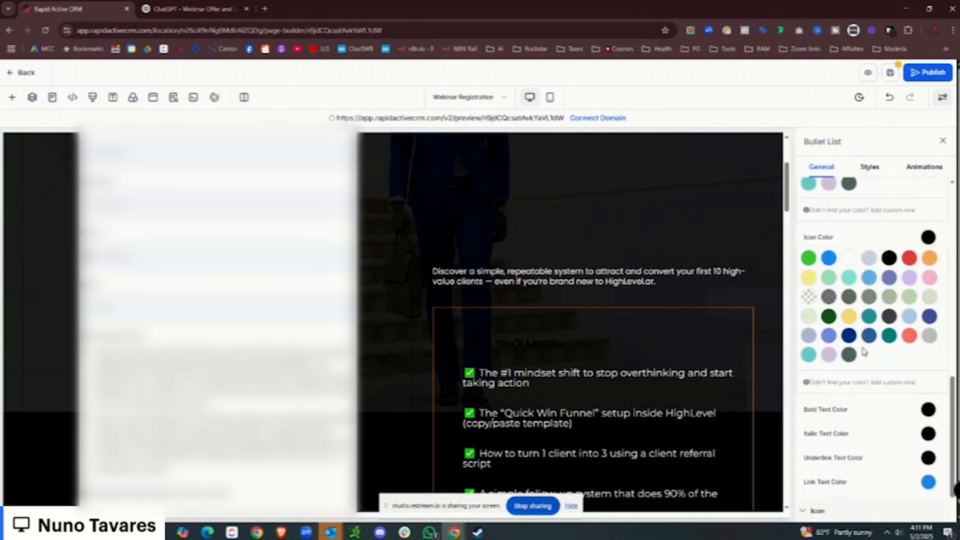
Set the 'Discover a simple, repeatable system…' paragraph font size to 28 px.
click(547, 272)
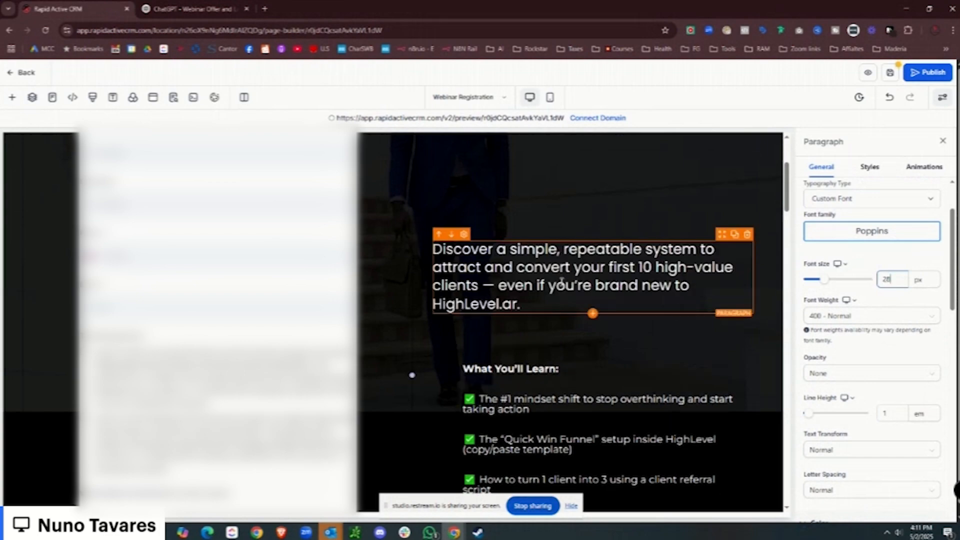
scroll(529, 243, up, 2)
scroll(513, 255, down, 1)
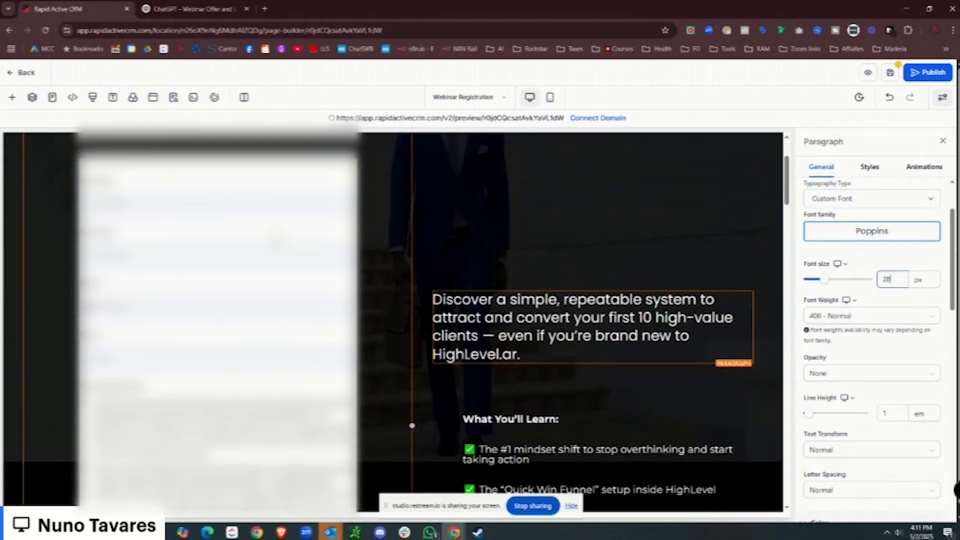
scroll(373, 277, up, 2)
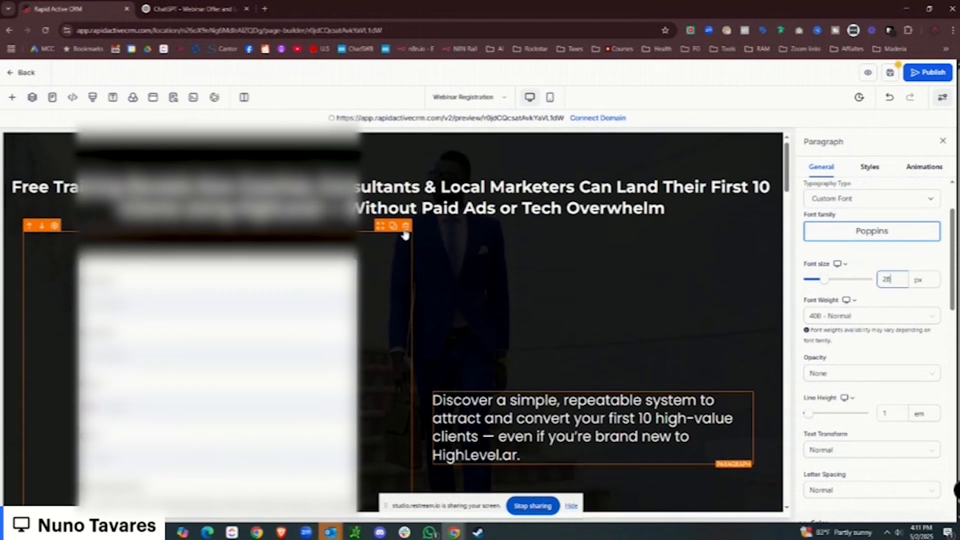
Delete the sign-up form and its empty left column, then undo the last change.
click(406, 227)
click(401, 231)
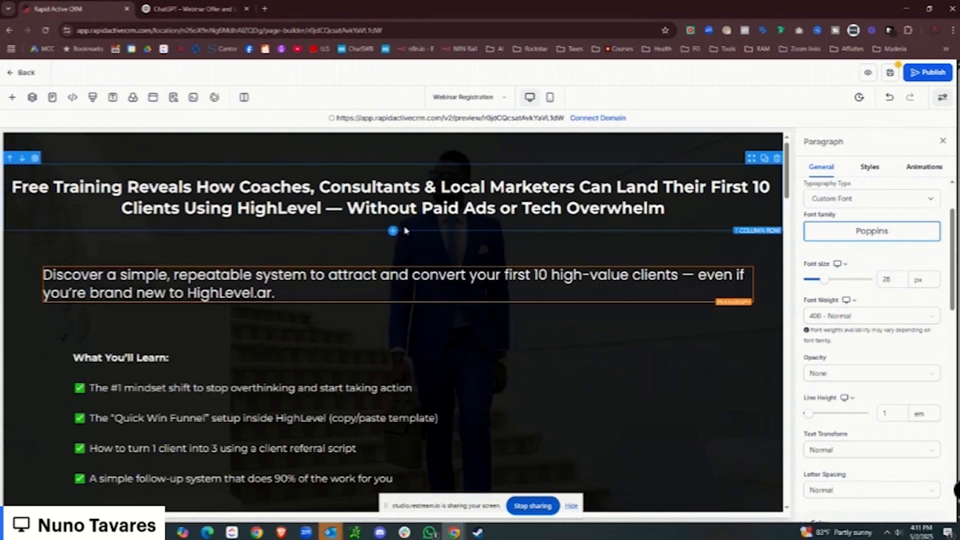
scroll(419, 268, down, 1)
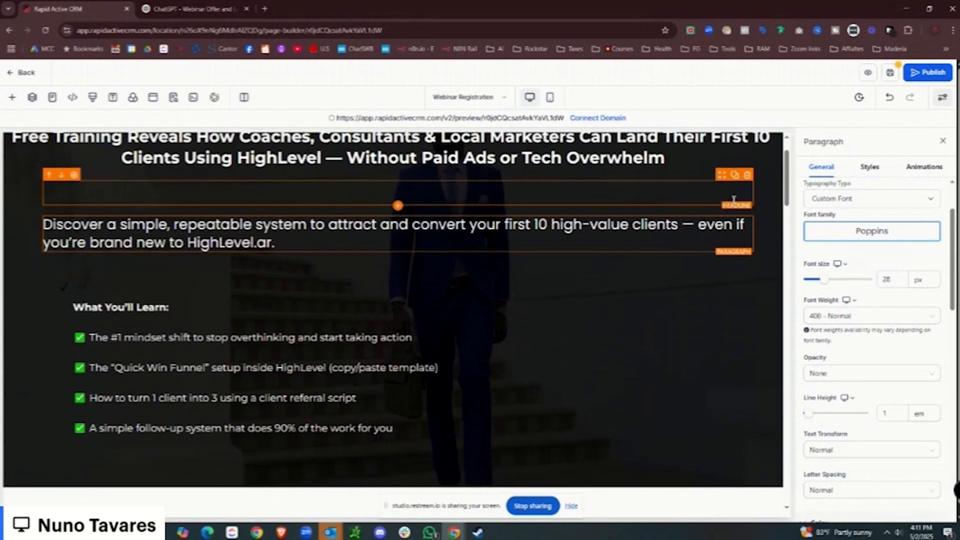
key(ctrl+z)
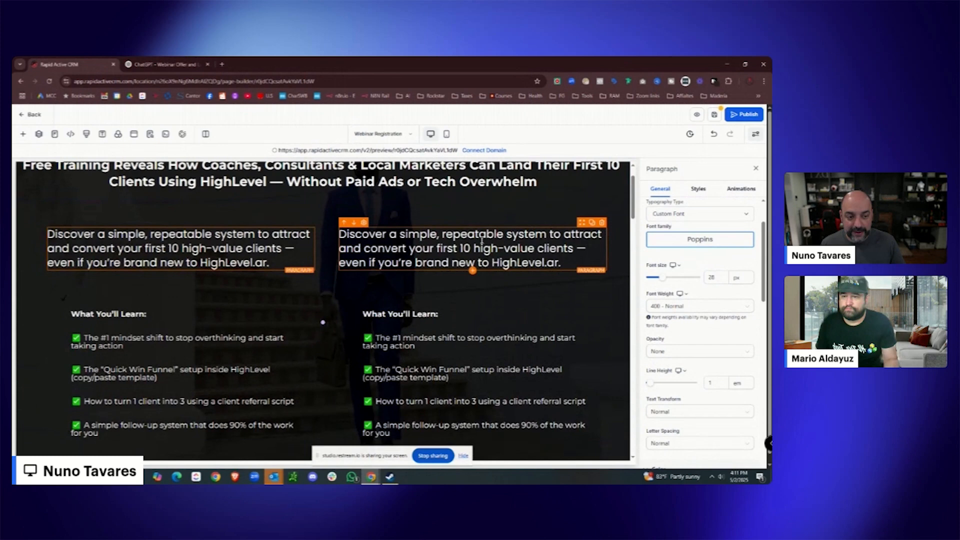
Remove the duplicate right-column paragraph and checklist and insert a Video element there.
click(602, 223)
click(602, 251)
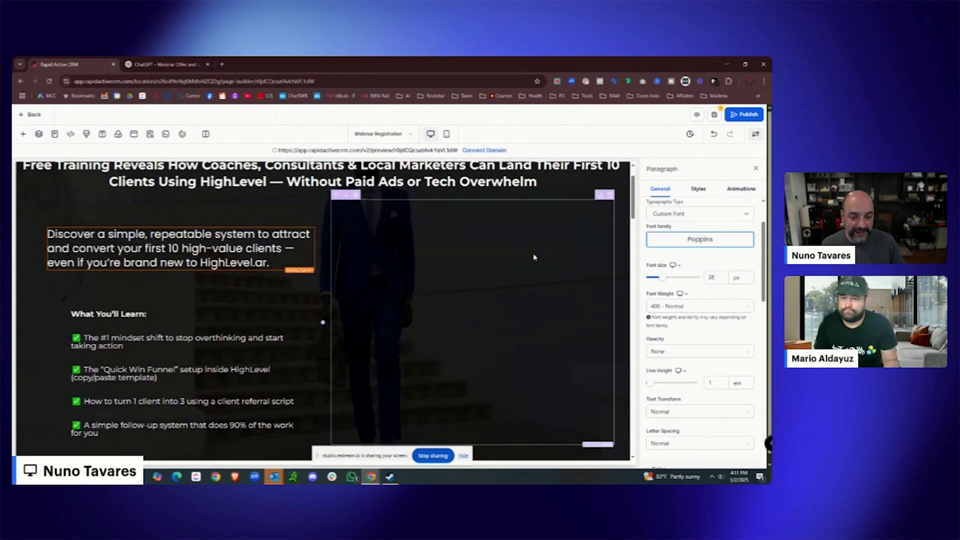
click(473, 330)
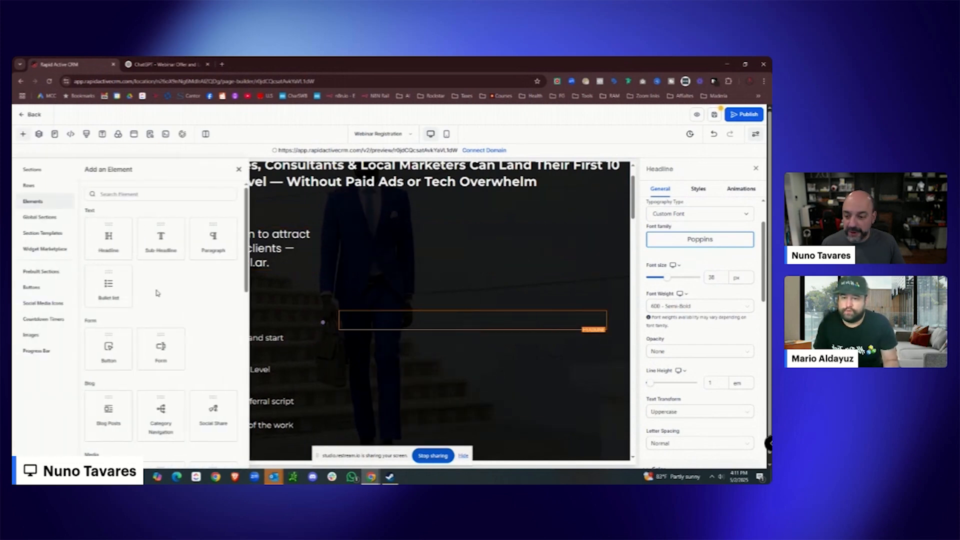
scroll(128, 347, down, 5)
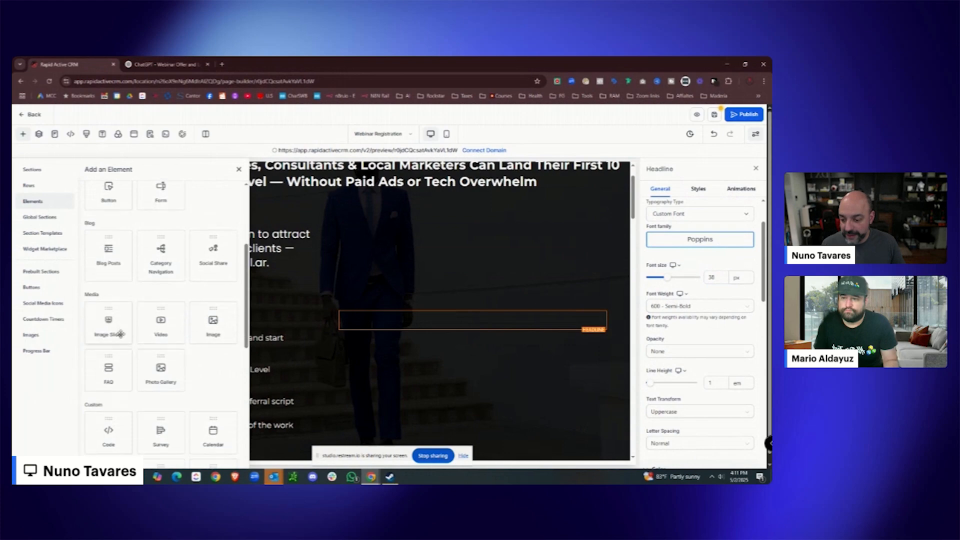
click(160, 245)
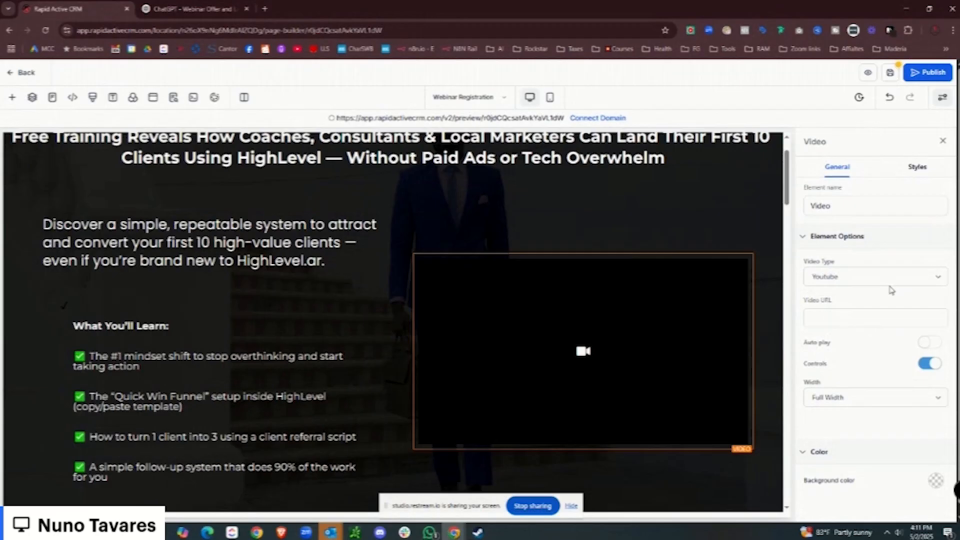
Set the video type to Hosted Video and insert the second stored video from media storage.
click(717, 275)
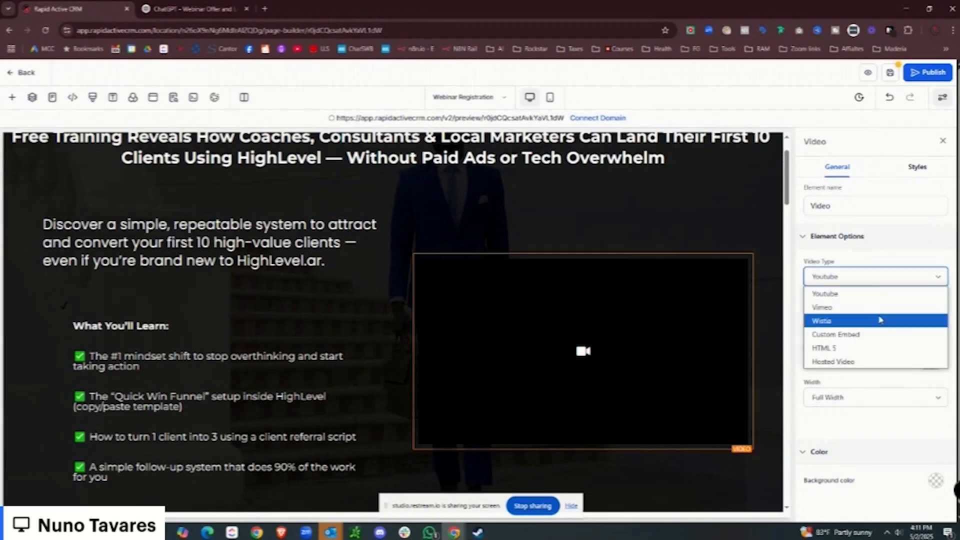
click(868, 360)
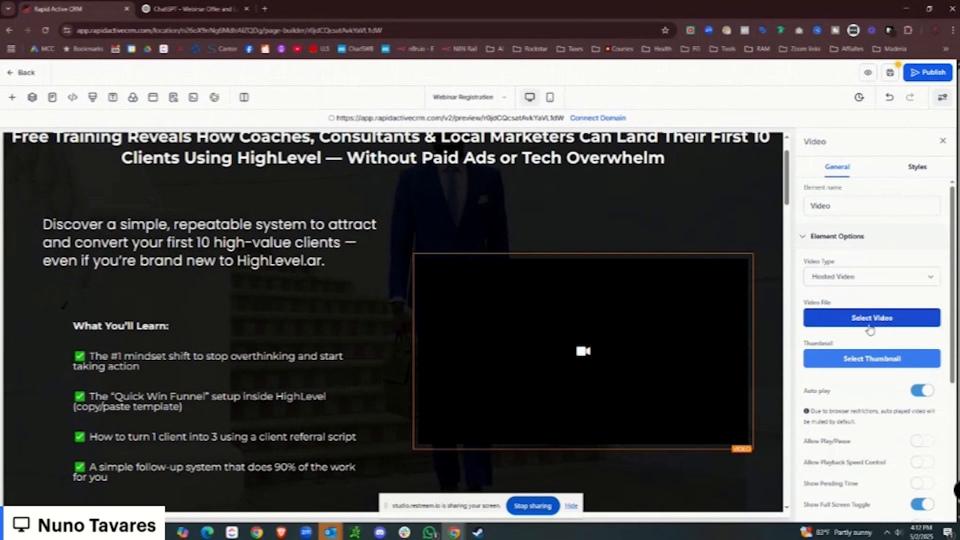
click(873, 322)
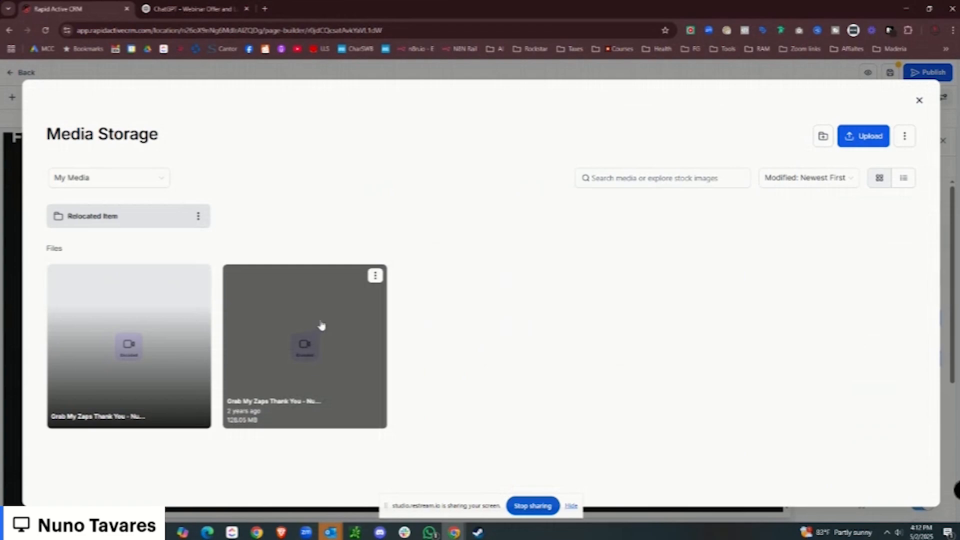
click(376, 276)
click(373, 332)
click(919, 100)
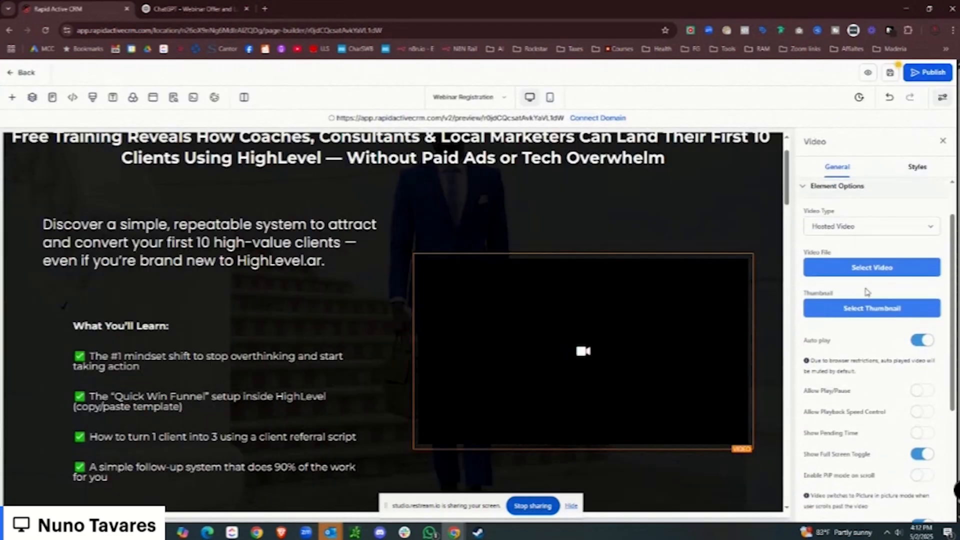
click(870, 269)
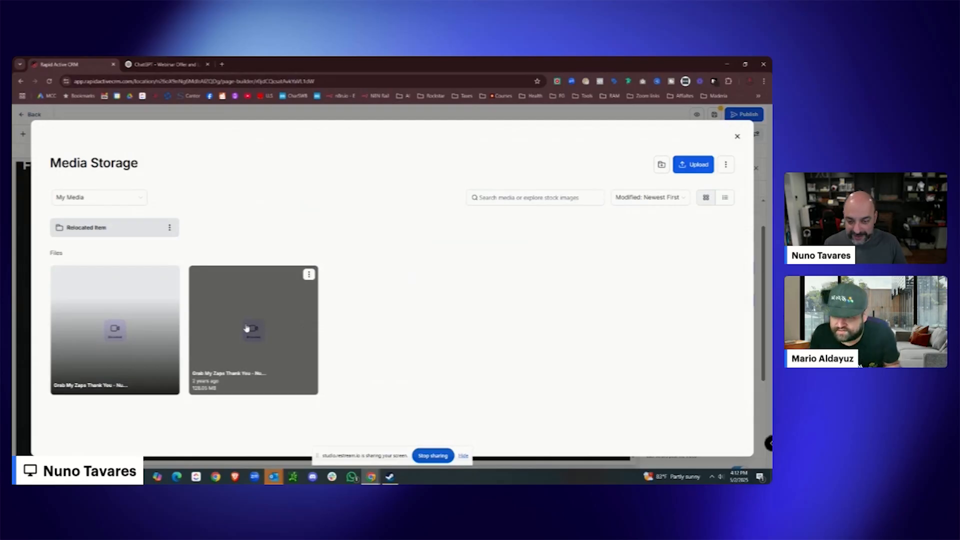
click(300, 305)
click(722, 446)
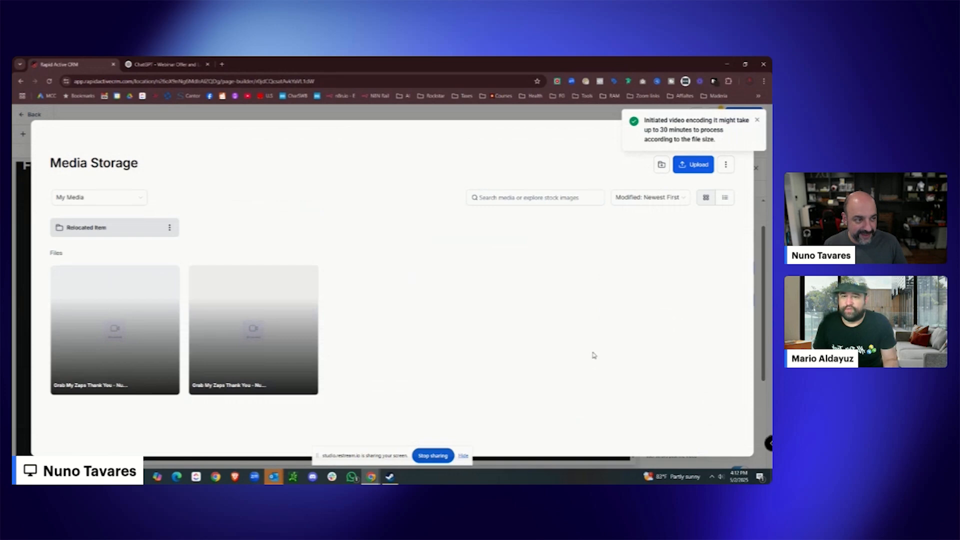
scroll(504, 276, down, 10)
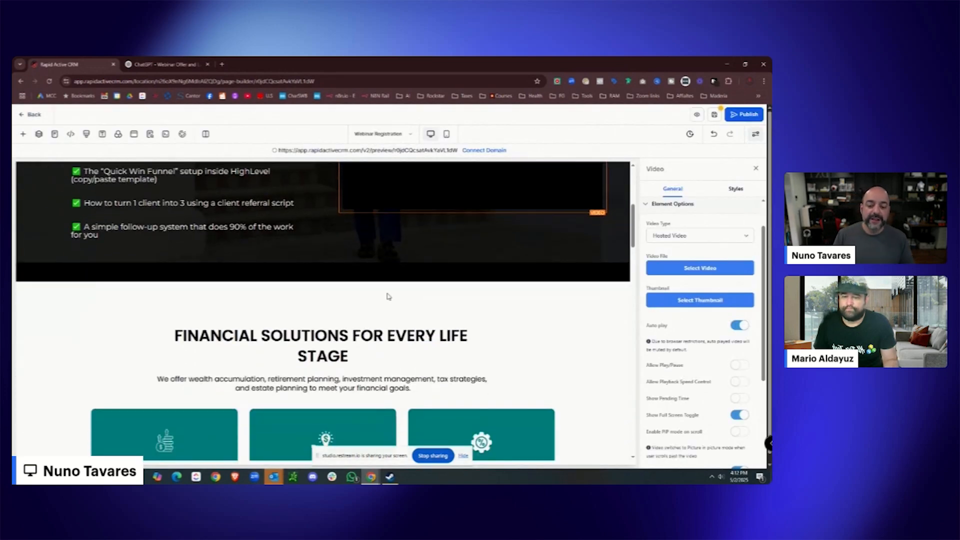
scroll(438, 288, down, 10)
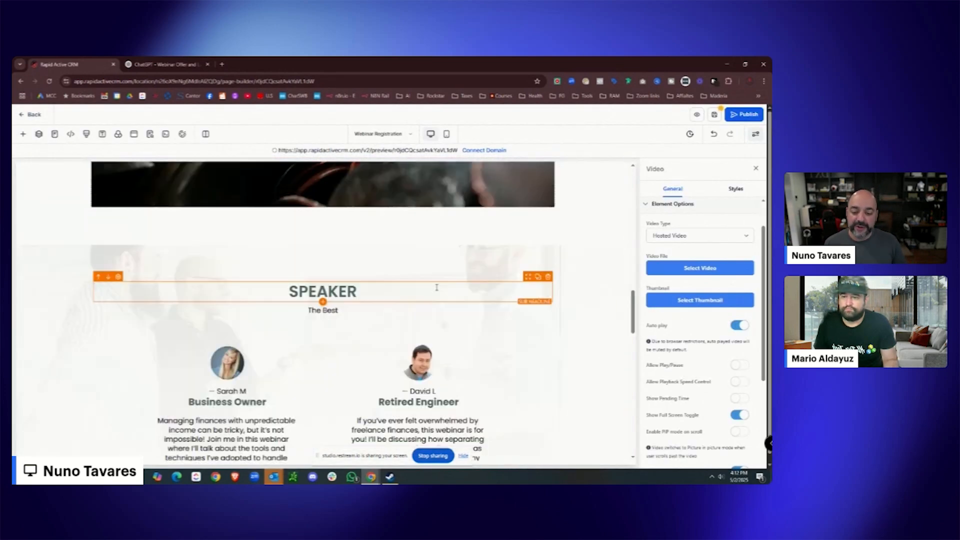
scroll(434, 289, down, 3)
scroll(420, 290, up, 15)
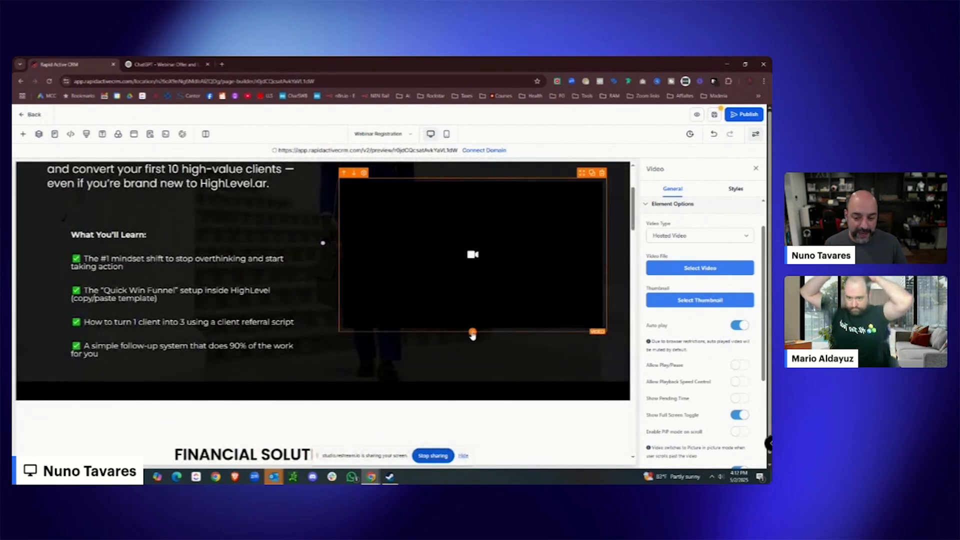
Place a Click to Sign Up button under the checklist that opens a popup, and add a popup row.
click(181, 367)
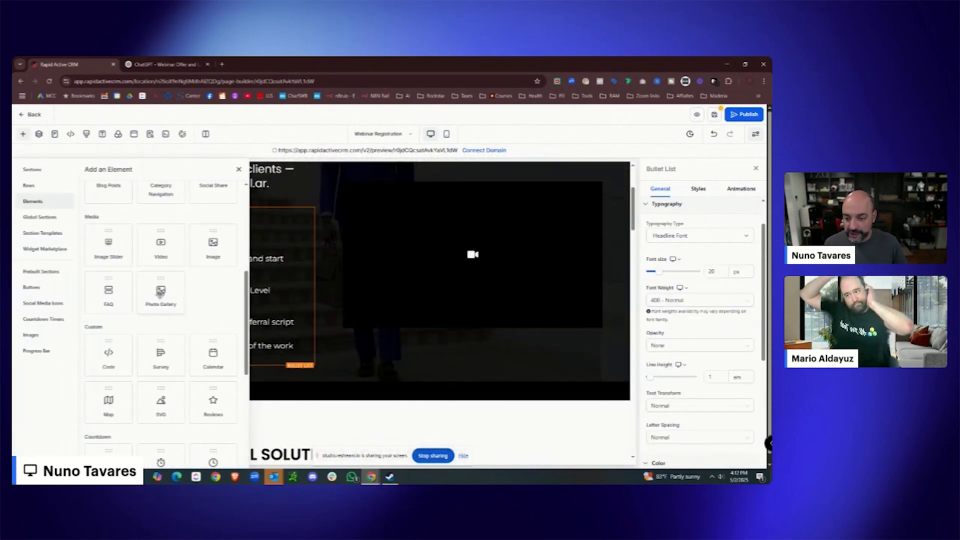
scroll(166, 295, down, 5)
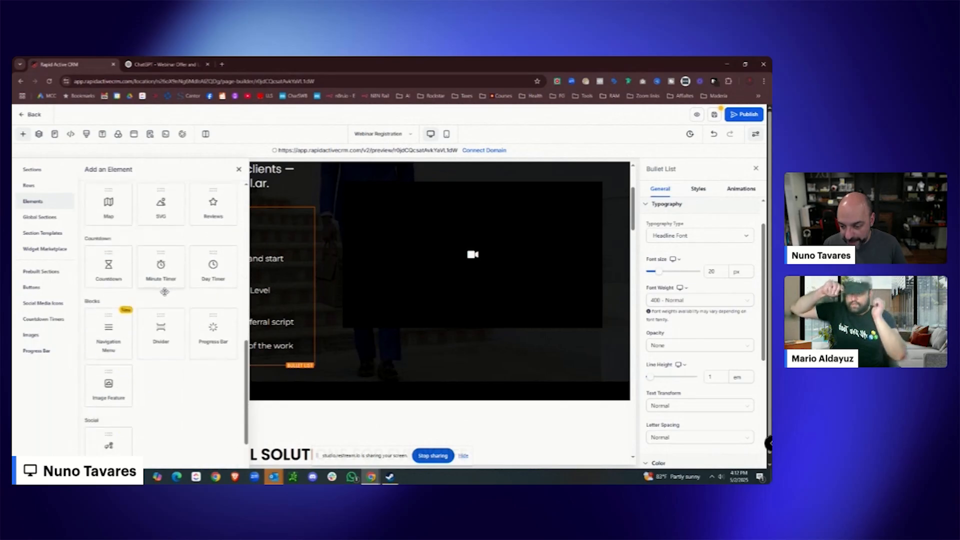
scroll(194, 305, up, 8)
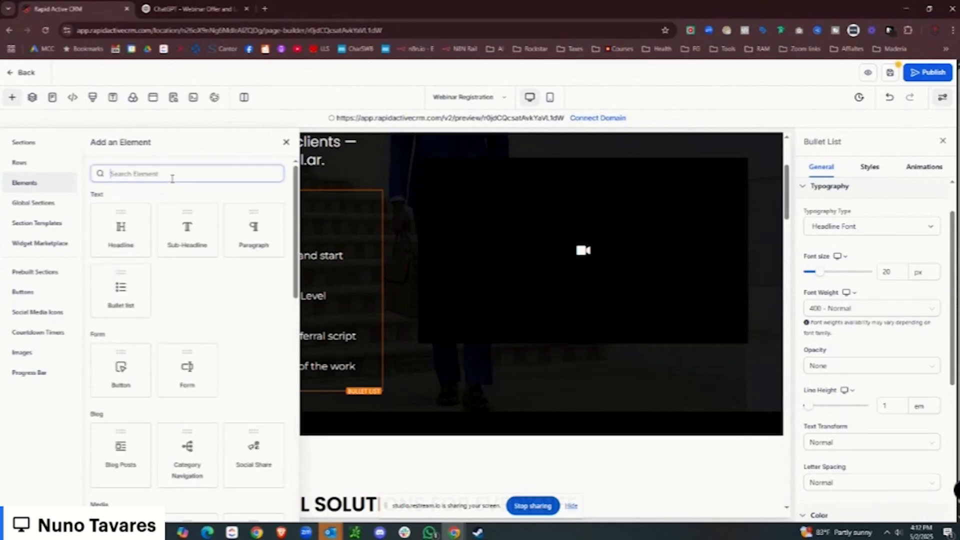
text(button)
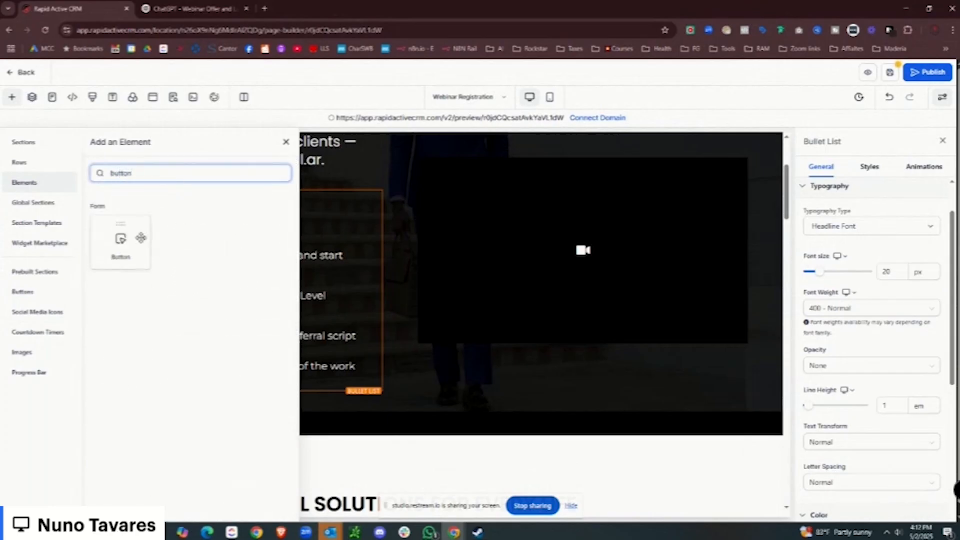
drag(141, 238, 345, 396)
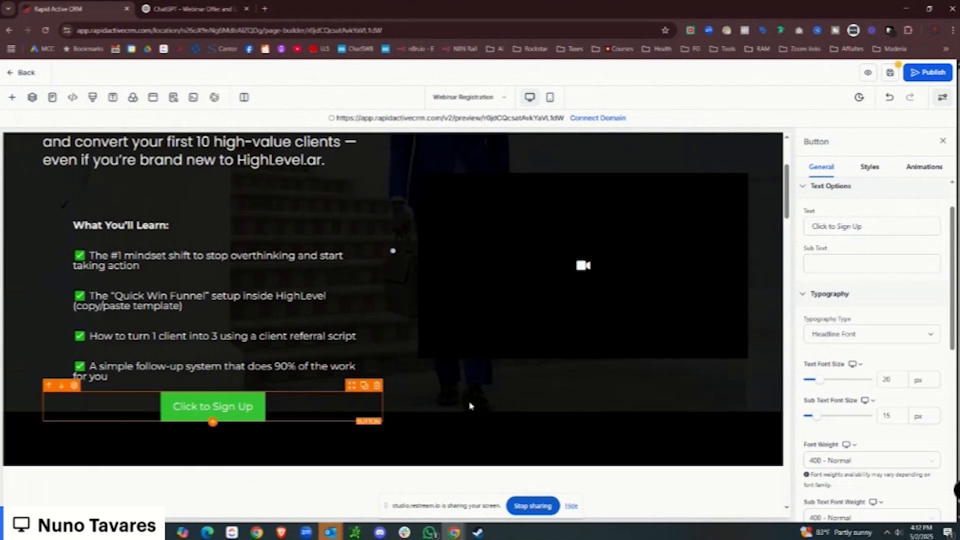
scroll(903, 345, down, 8)
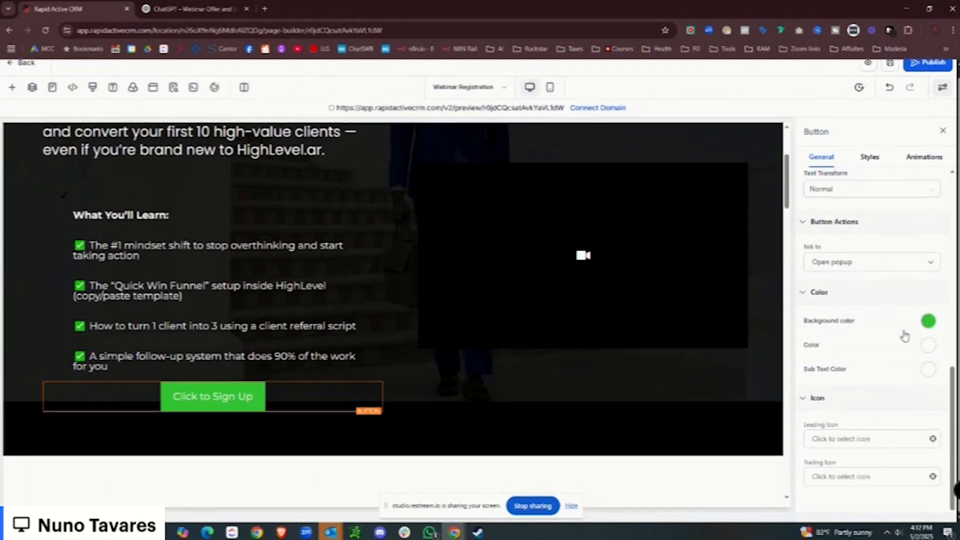
scroll(898, 345, up, 2)
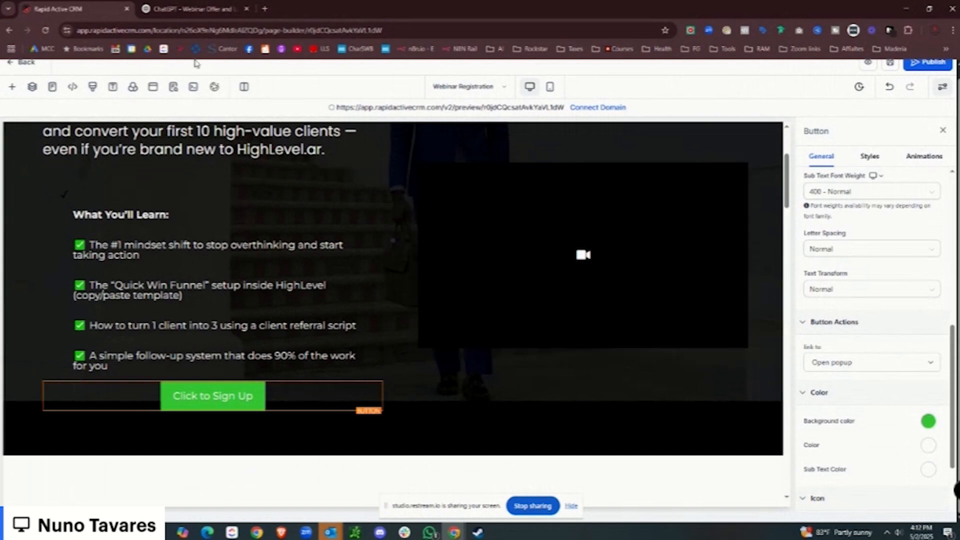
click(153, 86)
click(397, 245)
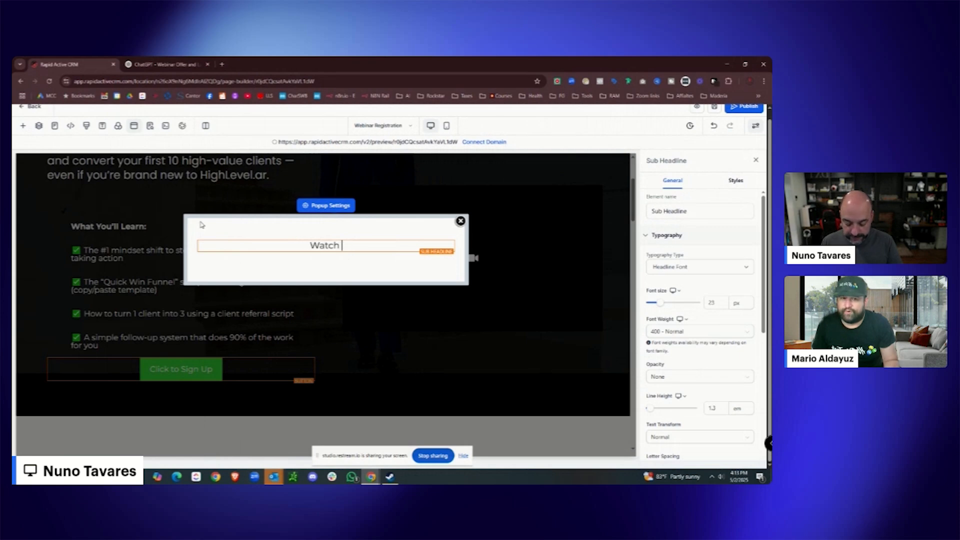
Insert the Webinar Registration With Text Optin form under the Watch Now headline.
click(326, 251)
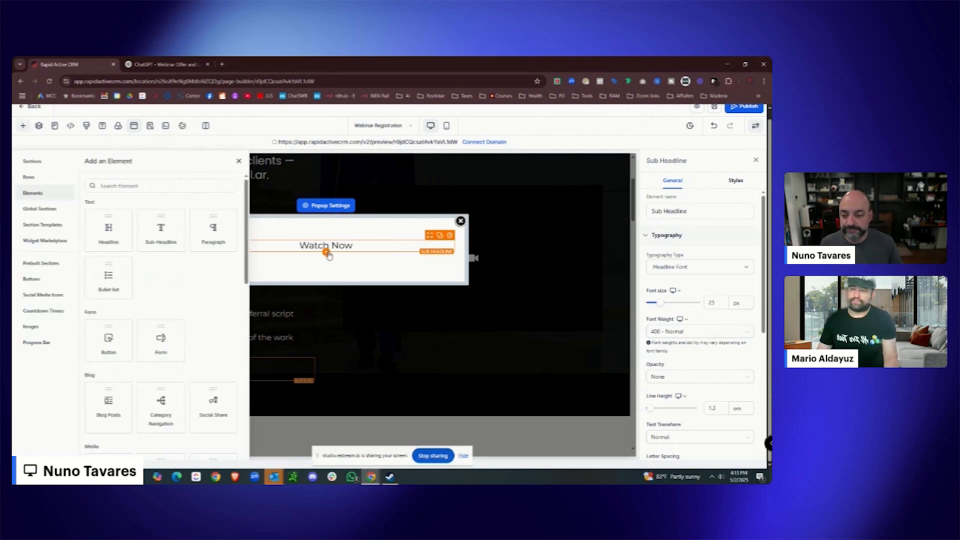
click(170, 340)
click(385, 247)
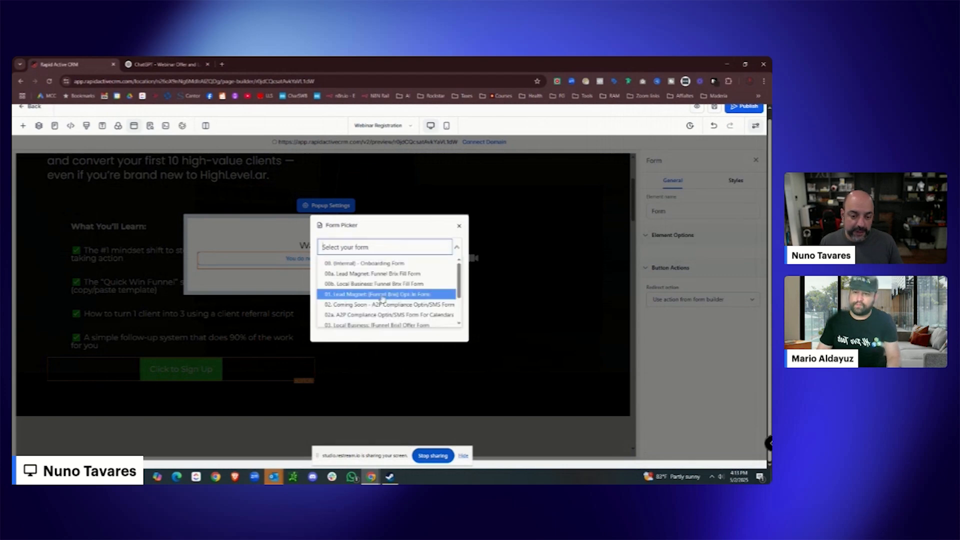
scroll(385, 300, down, 5)
click(385, 322)
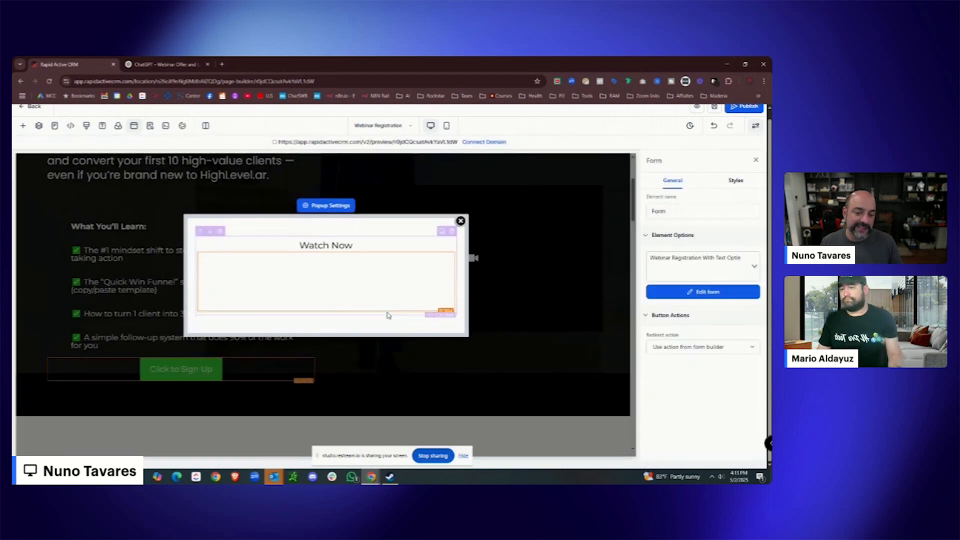
scroll(399, 301, down, 5)
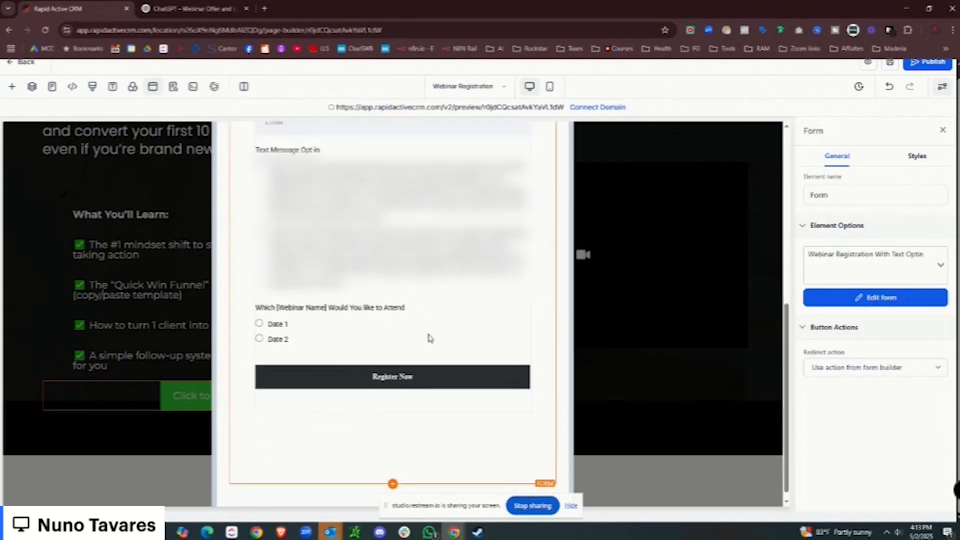
scroll(431, 338, up, 6)
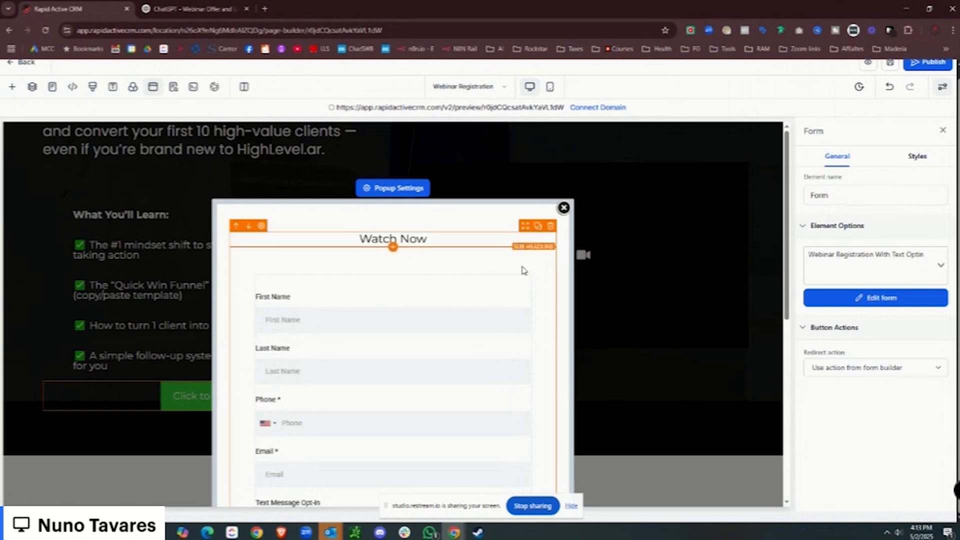
Set the form to redirect to a website URL after submission.
click(917, 370)
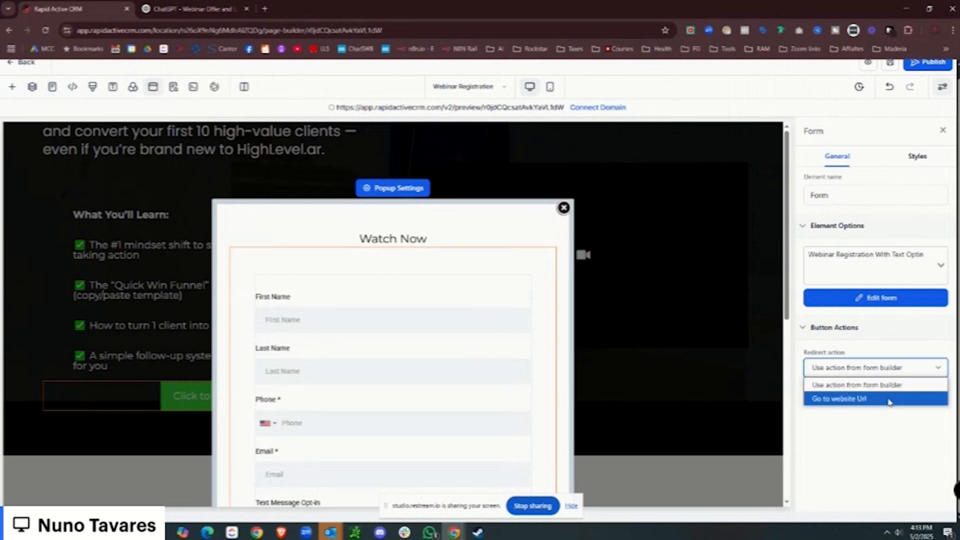
click(888, 399)
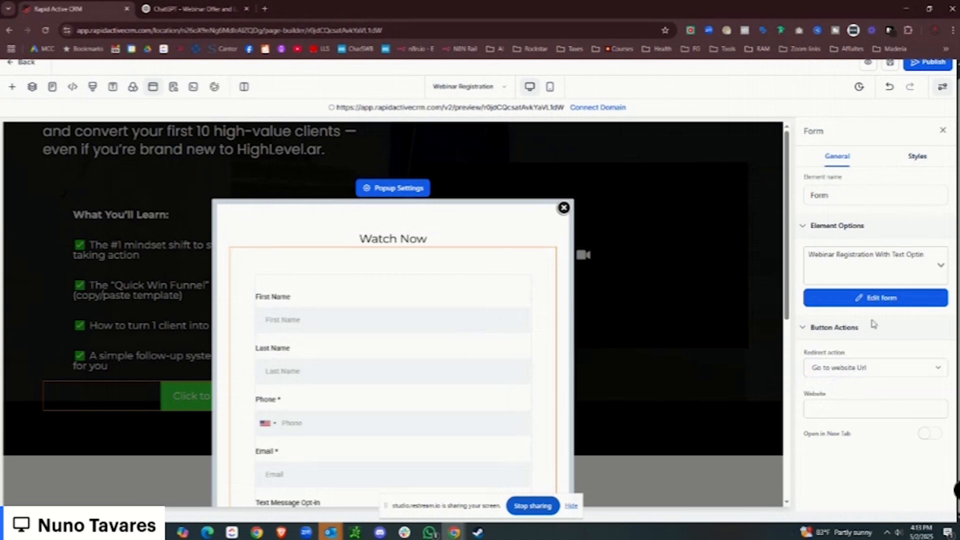
click(872, 374)
click(869, 400)
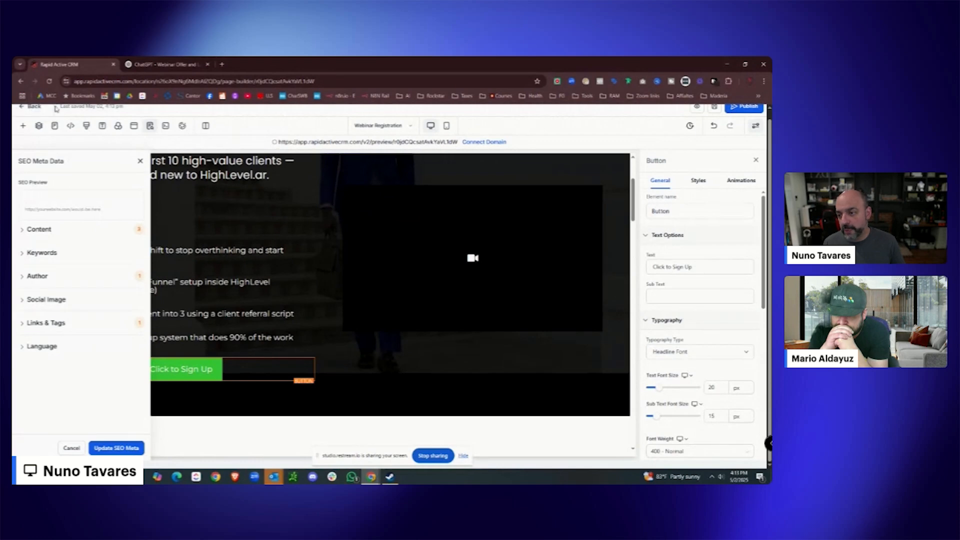
On the Webinar Confirmation page, replace the watch-webinar button with a Video element.
click(22, 109)
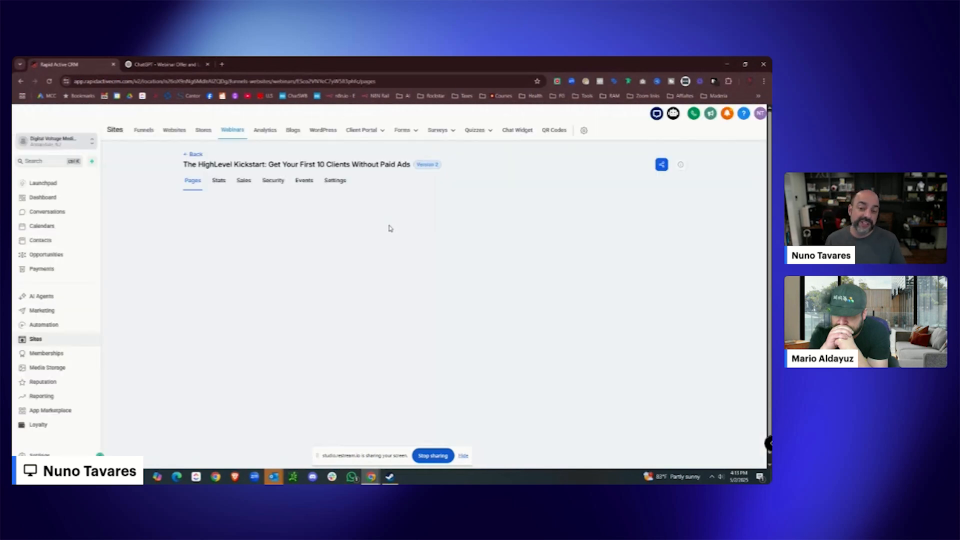
click(330, 313)
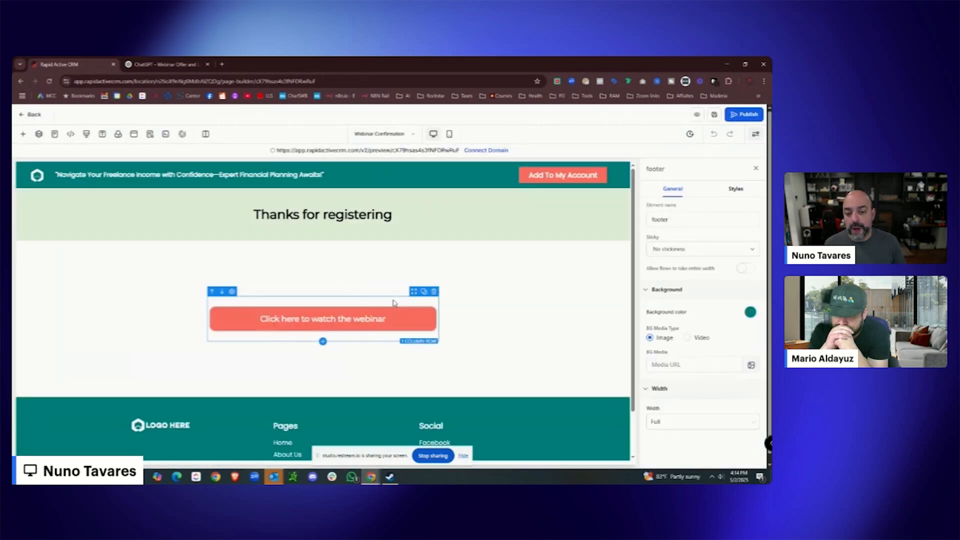
click(432, 303)
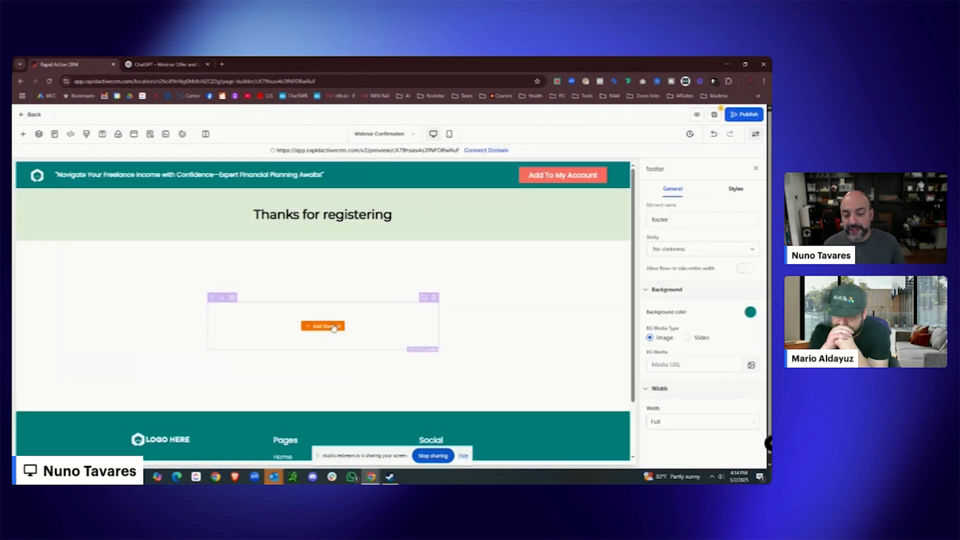
click(332, 326)
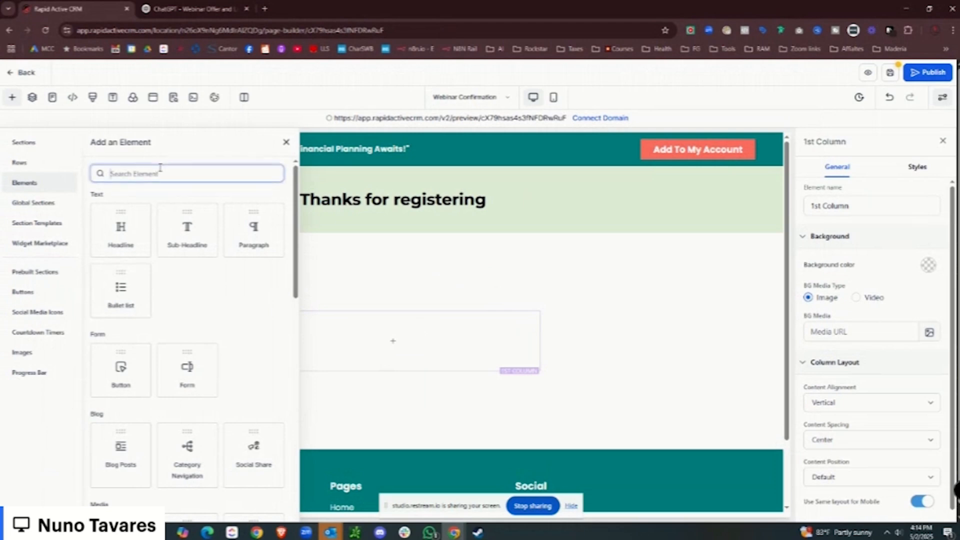
text(video)
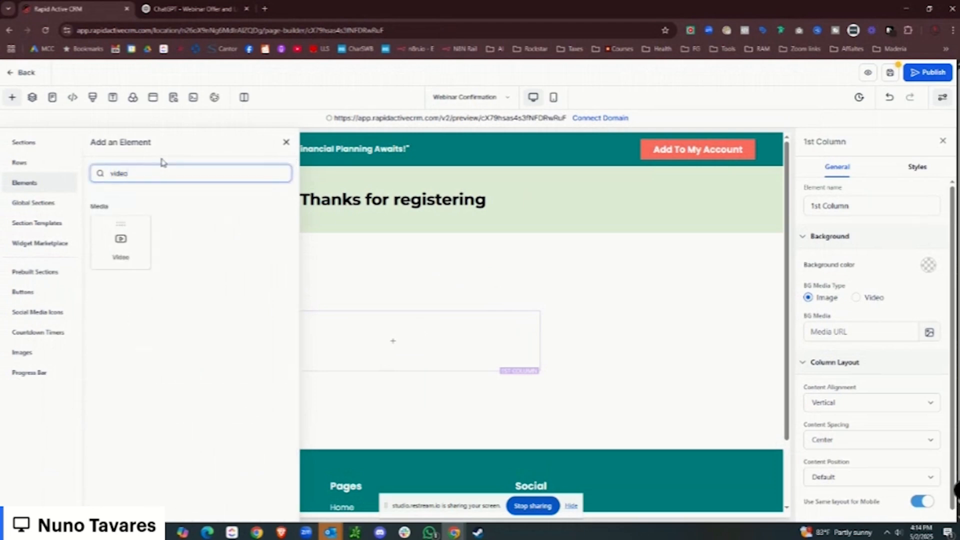
click(139, 238)
scroll(364, 203, down, 3)
scroll(390, 240, up, 2)
click(398, 255)
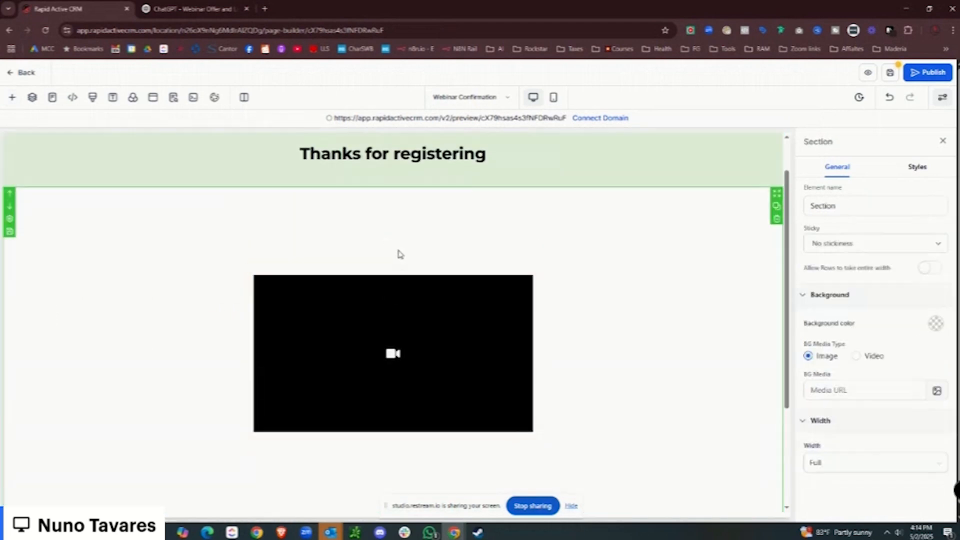
click(429, 325)
Make it a Hosted Video using the first video file from media storage.
click(931, 276)
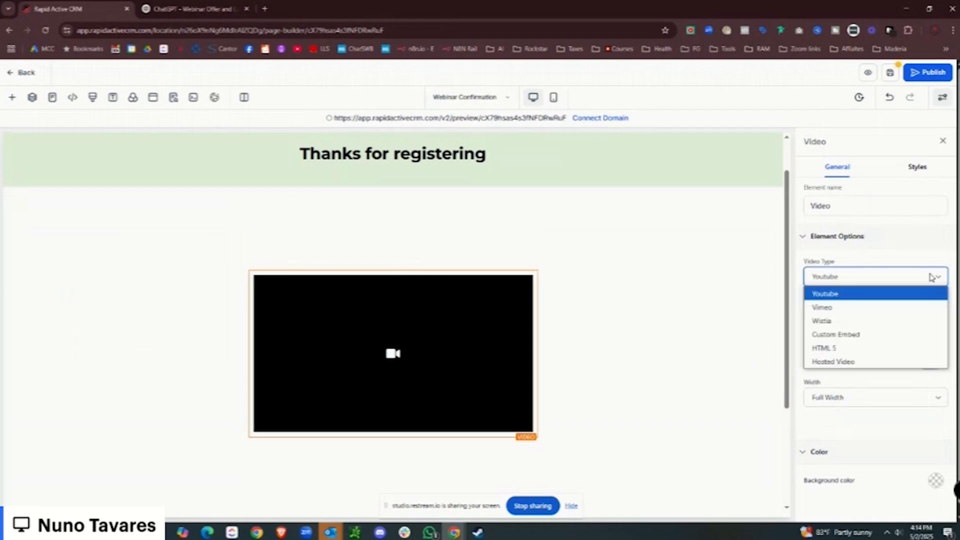
click(888, 361)
click(875, 318)
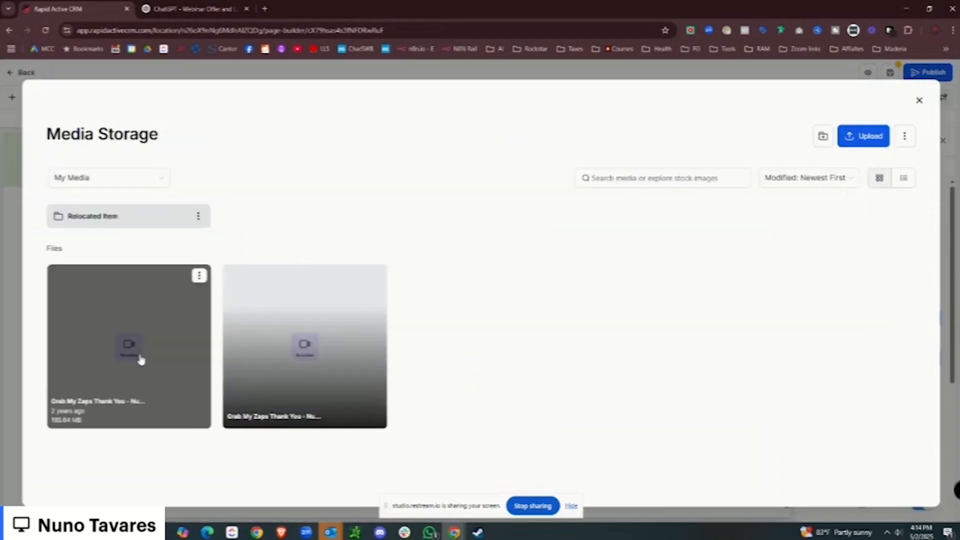
click(199, 276)
click(212, 295)
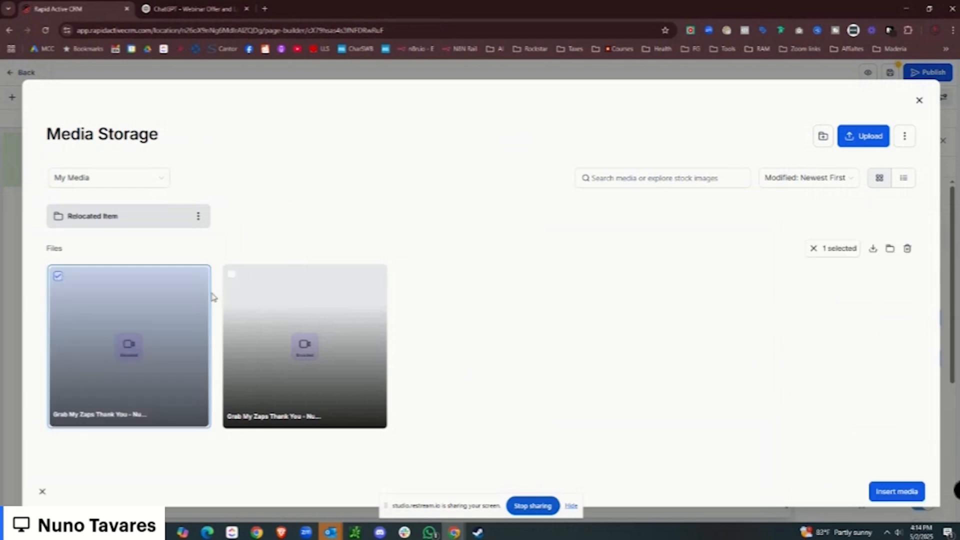
click(897, 491)
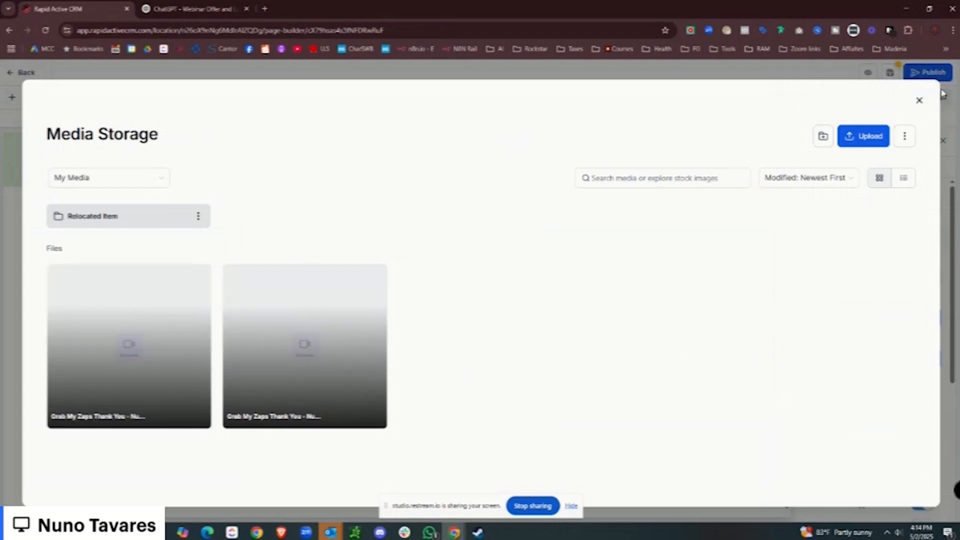
click(920, 101)
Delete the page's footer section.
scroll(437, 280, down, 3)
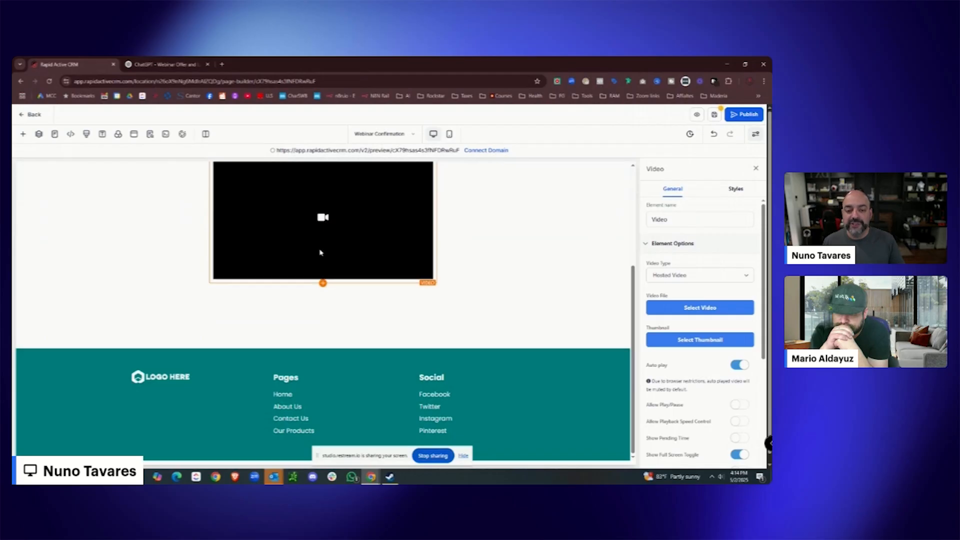
scroll(321, 253, up, 3)
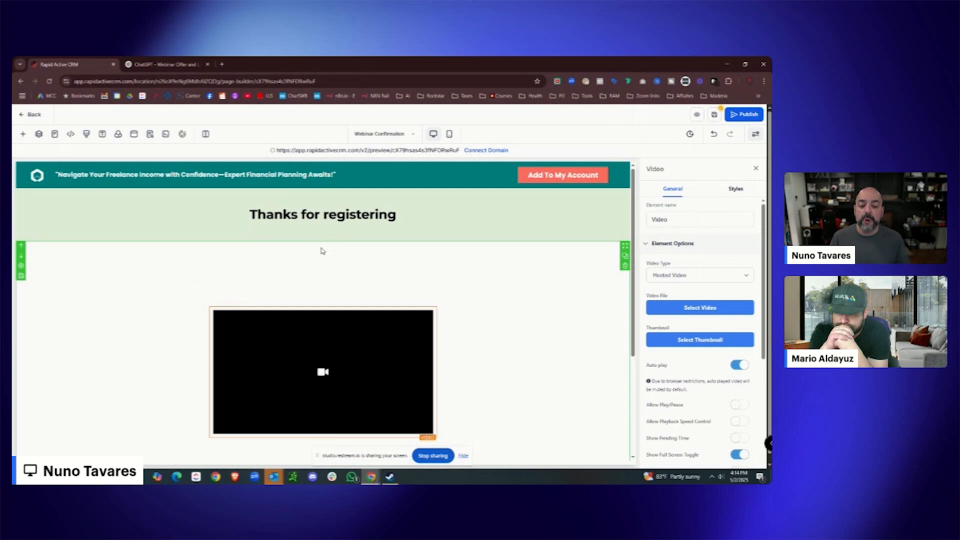
scroll(550, 210, down, 2)
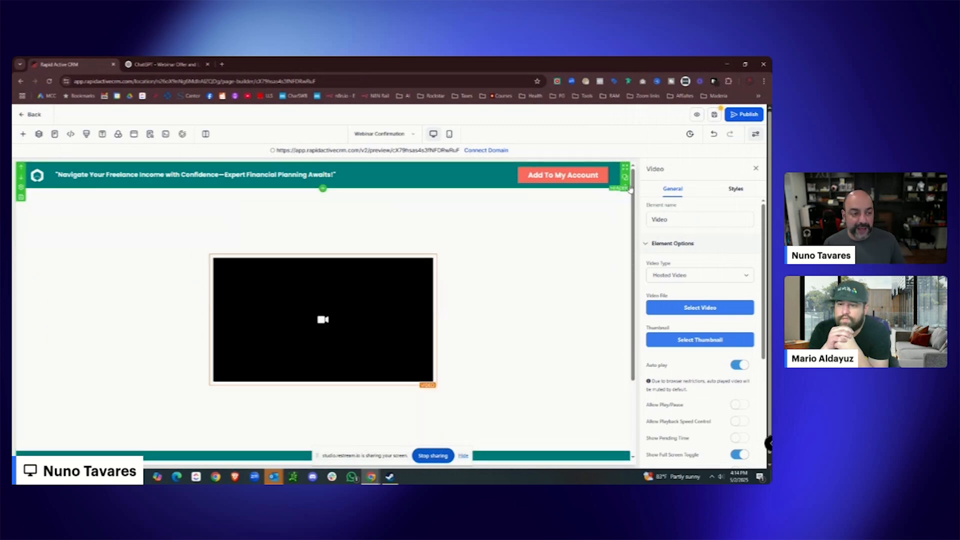
scroll(431, 291, down, 2)
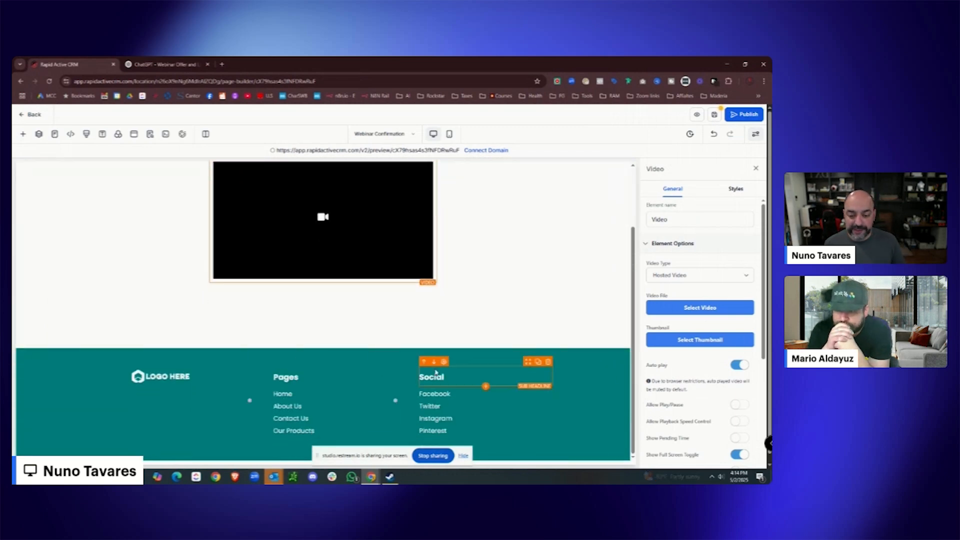
click(625, 374)
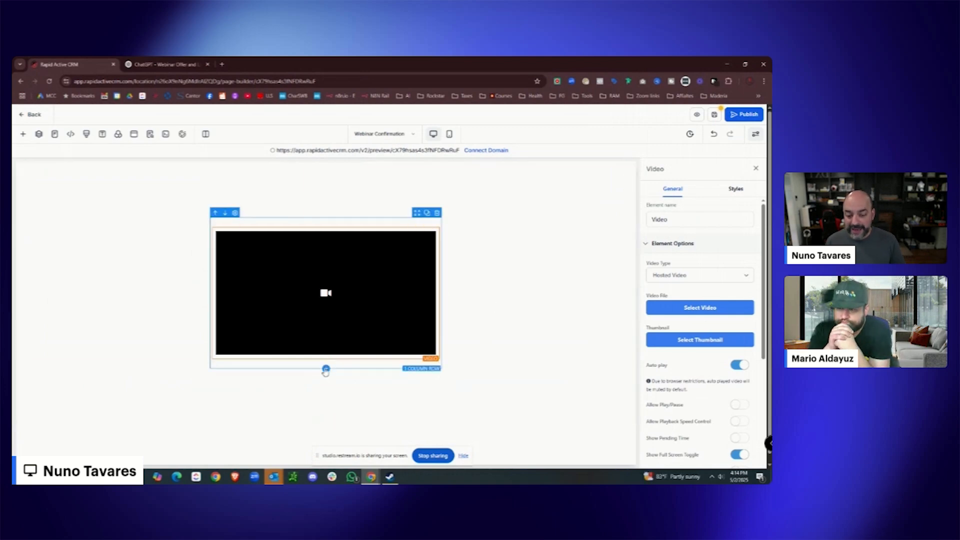
Bring up the Add A Row layout choices below the video row.
click(326, 369)
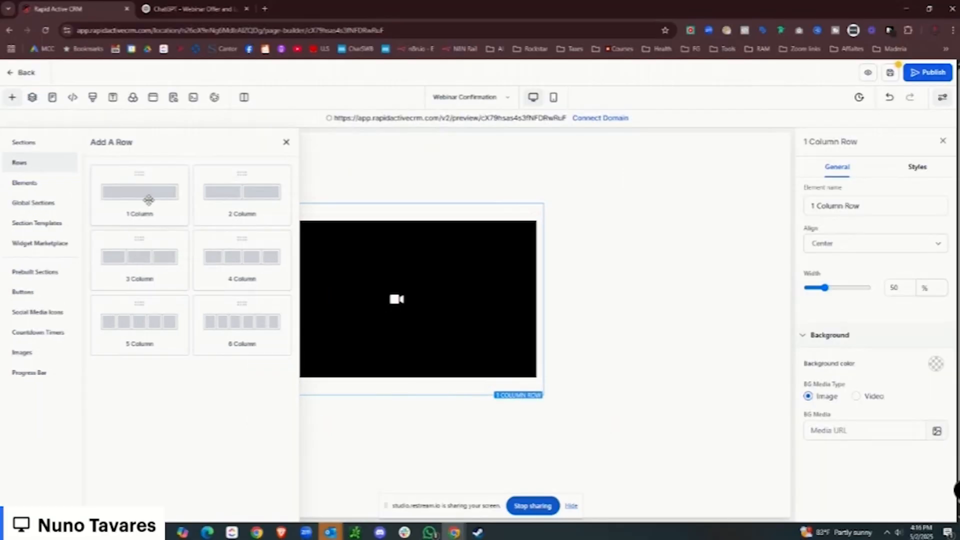
Add a one-column row below the video containing a Minute Timer countdown.
drag(149, 200, 383, 430)
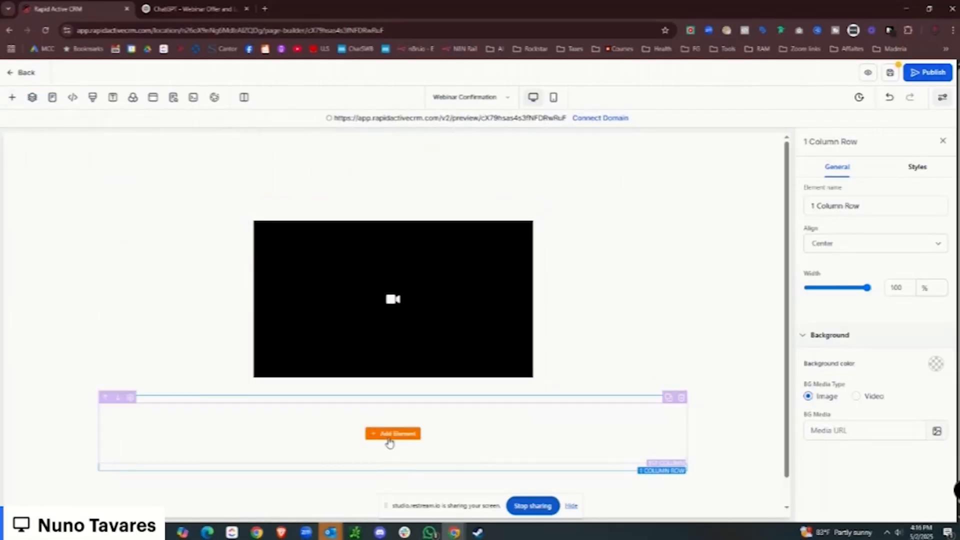
click(392, 435)
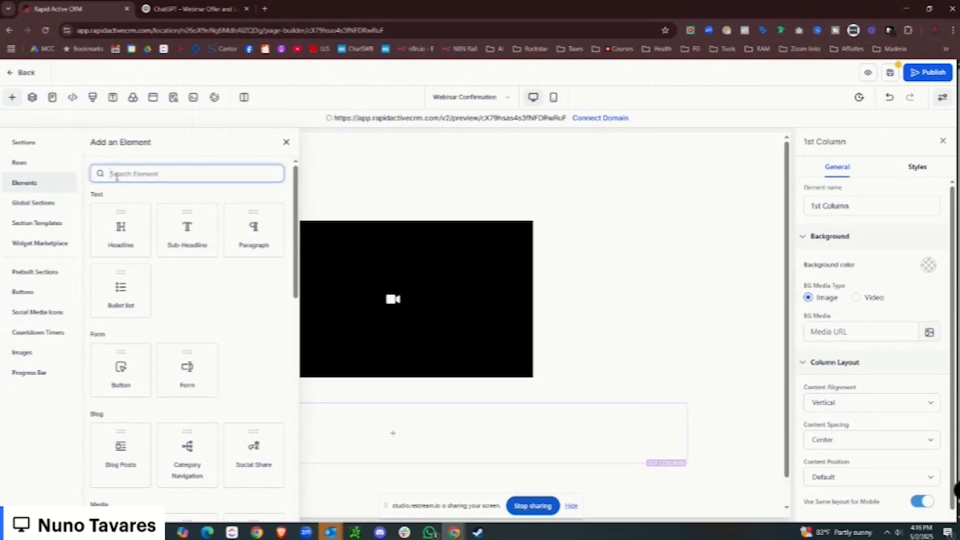
text(timer)
drag(115, 243, 393, 425)
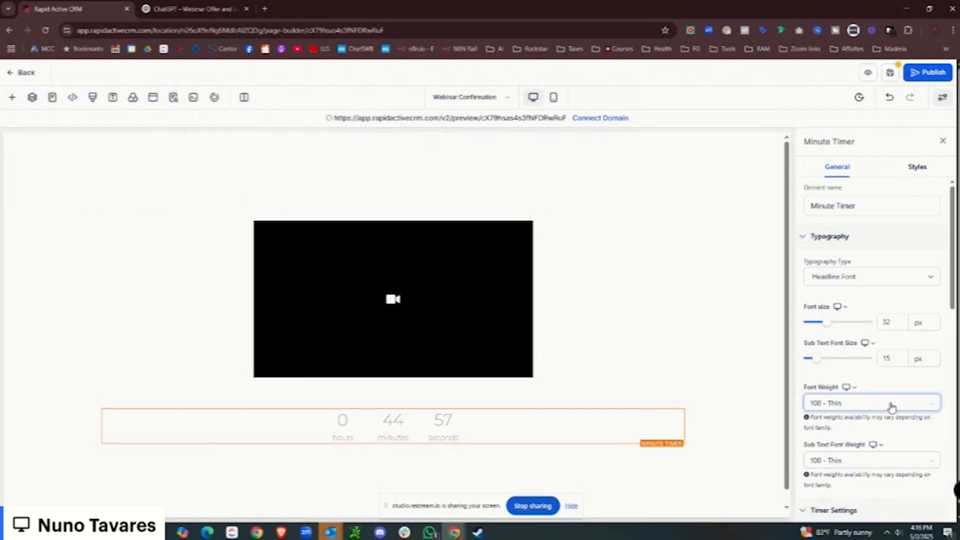
Set the countdown to 10 seconds and bring up the ready-made button styles.
scroll(892, 405, down, 7)
drag(827, 382, 803, 384)
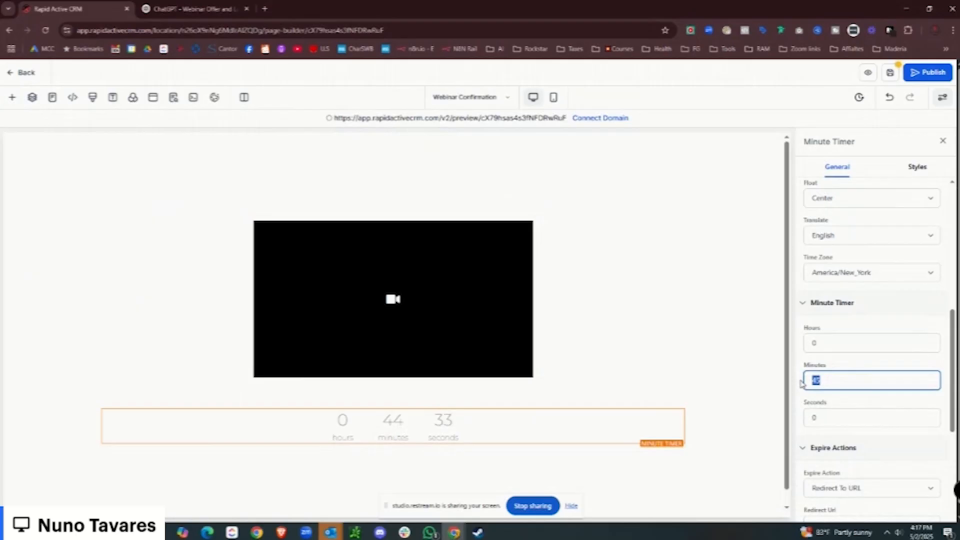
text(3)
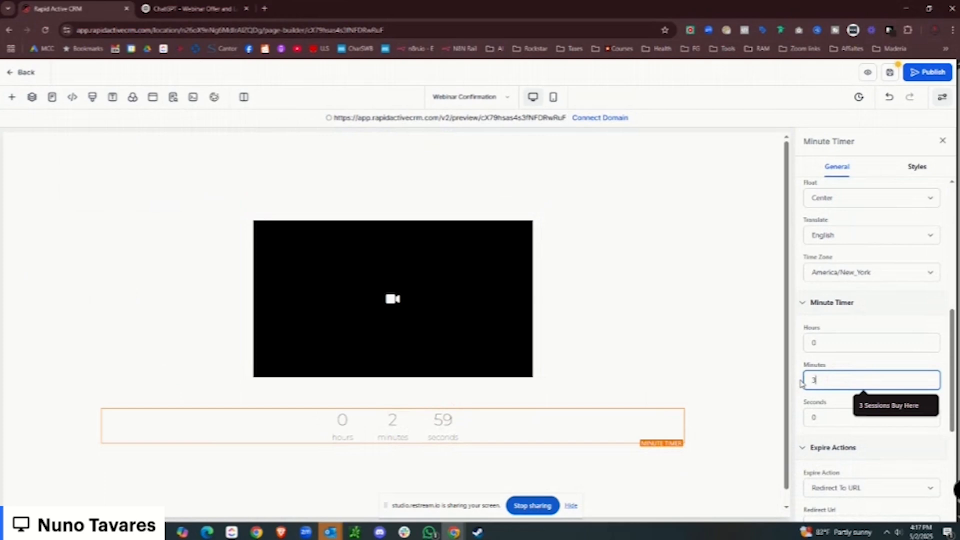
key(BackSpace)
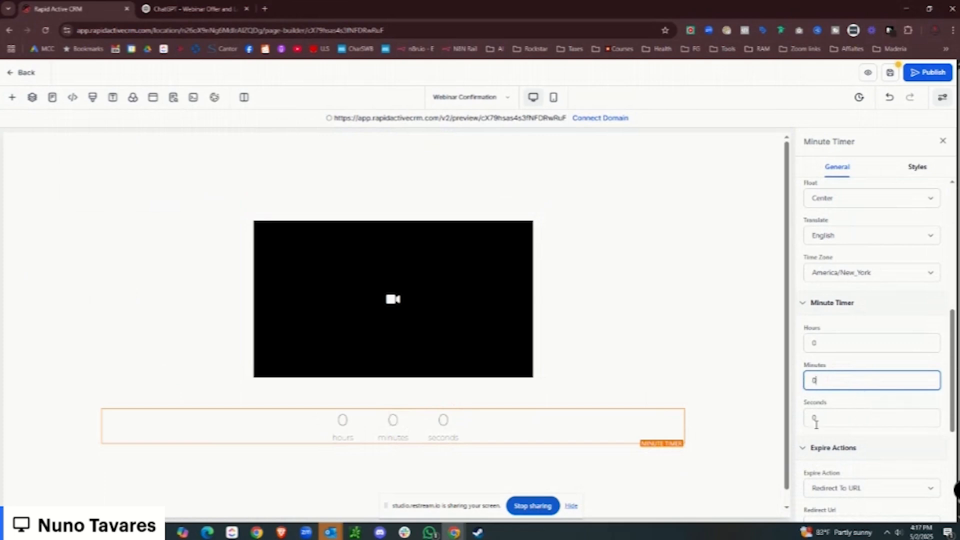
key(Tab)
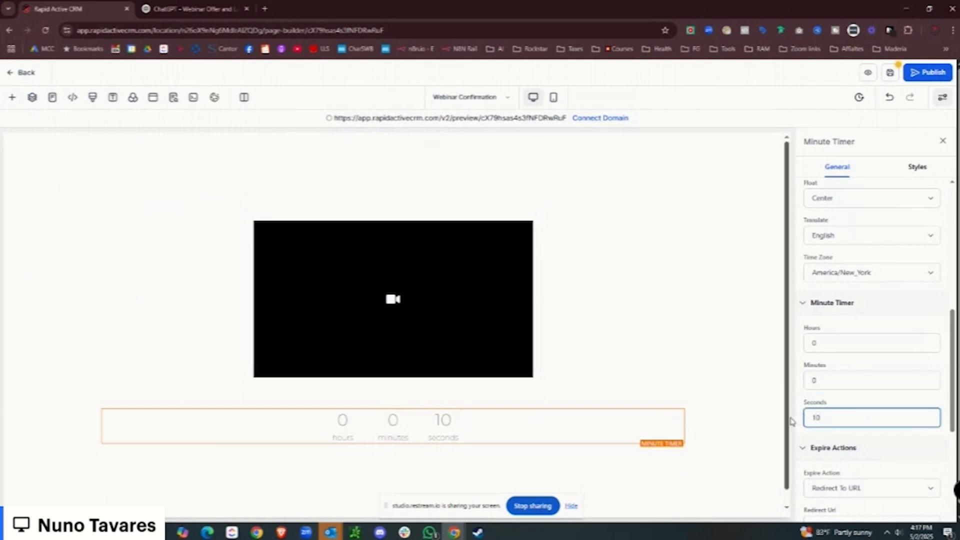
scroll(398, 439, down, 1)
click(392, 428)
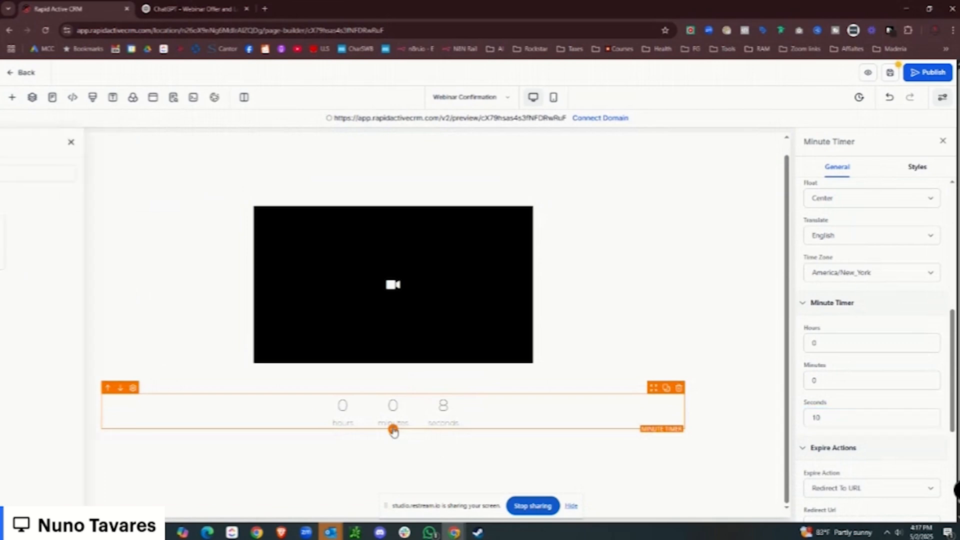
click(52, 292)
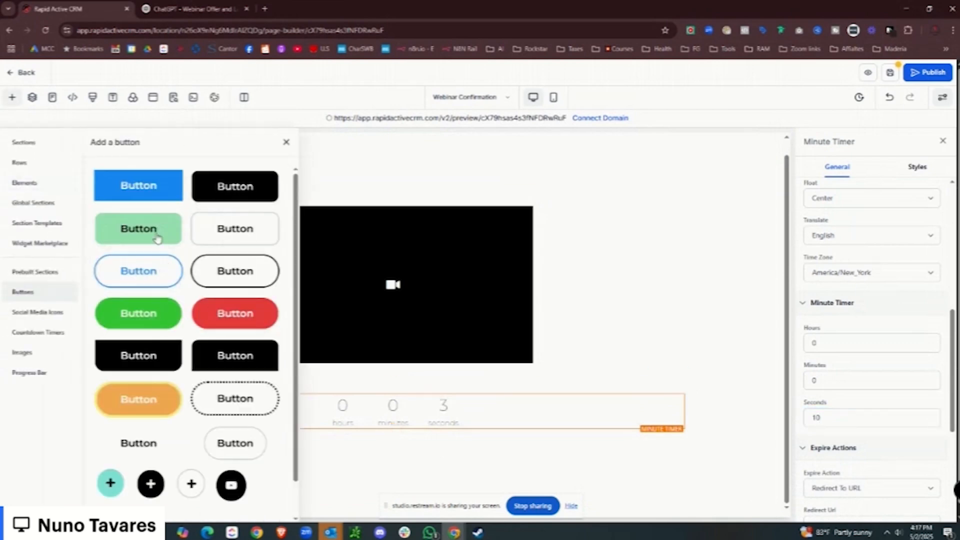
Place a blue button below the countdown timer and name the element 'Grab An Appointment'.
drag(143, 237, 393, 455)
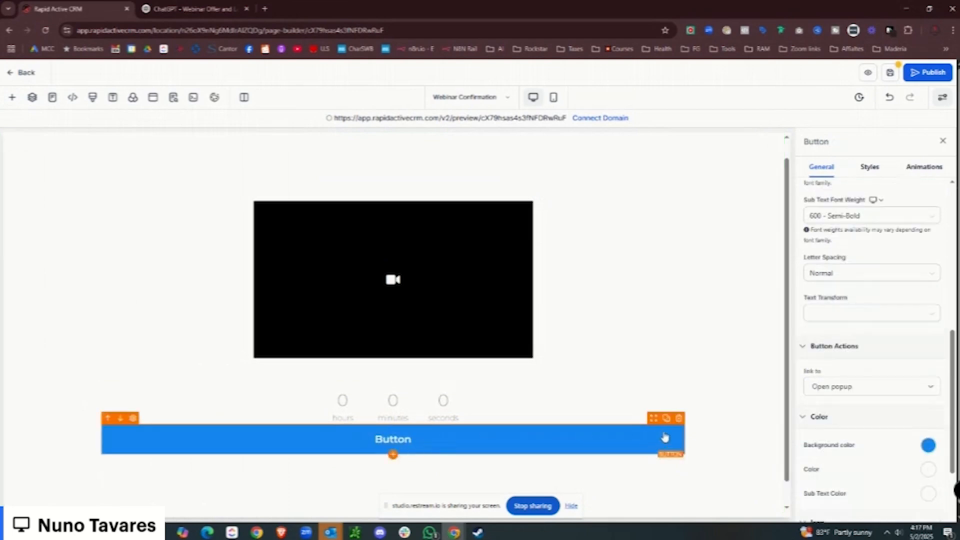
scroll(880, 300, down, 2)
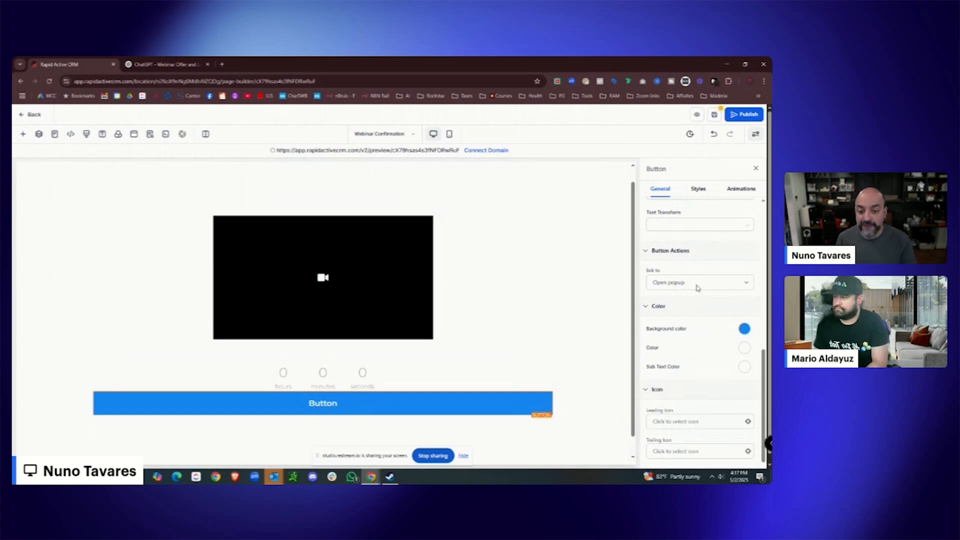
scroll(697, 290, up, 10)
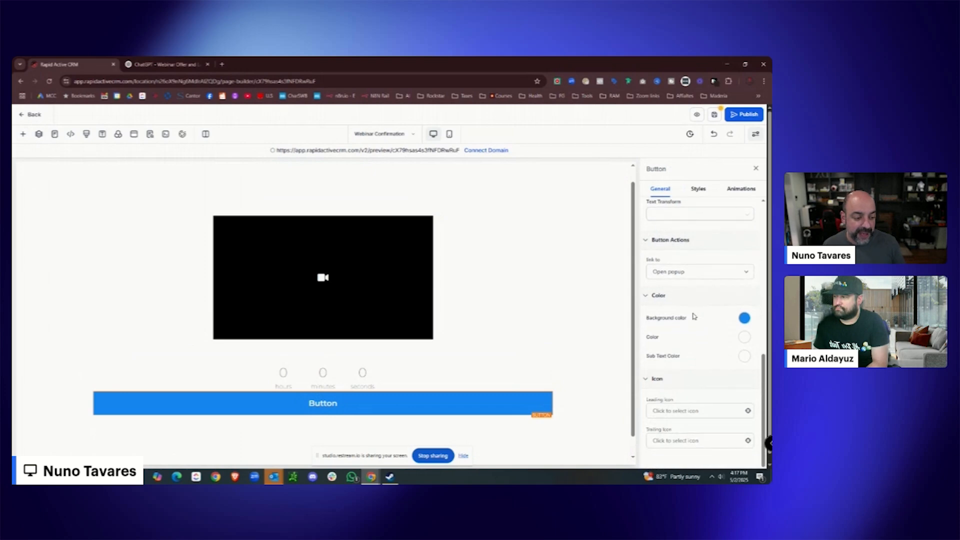
double_click(663, 219)
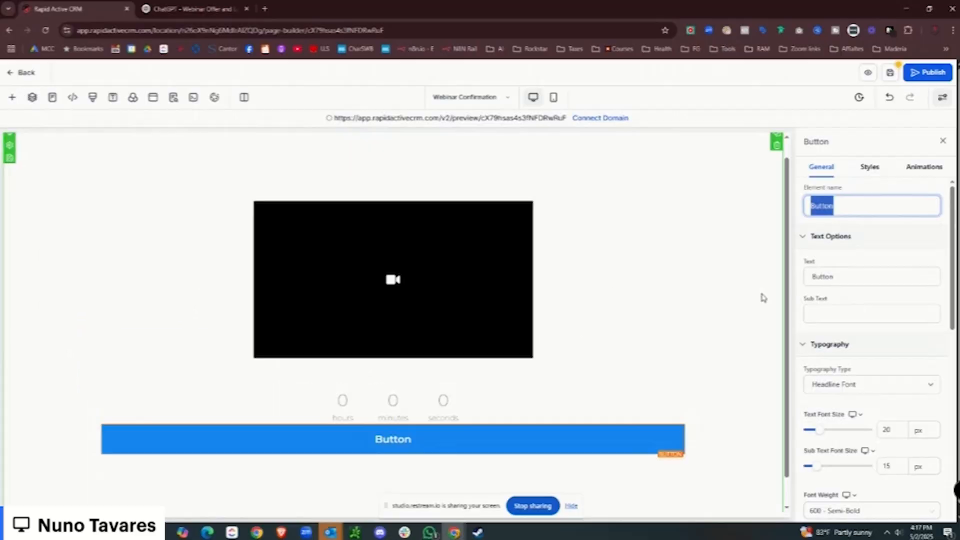
text(GRab)
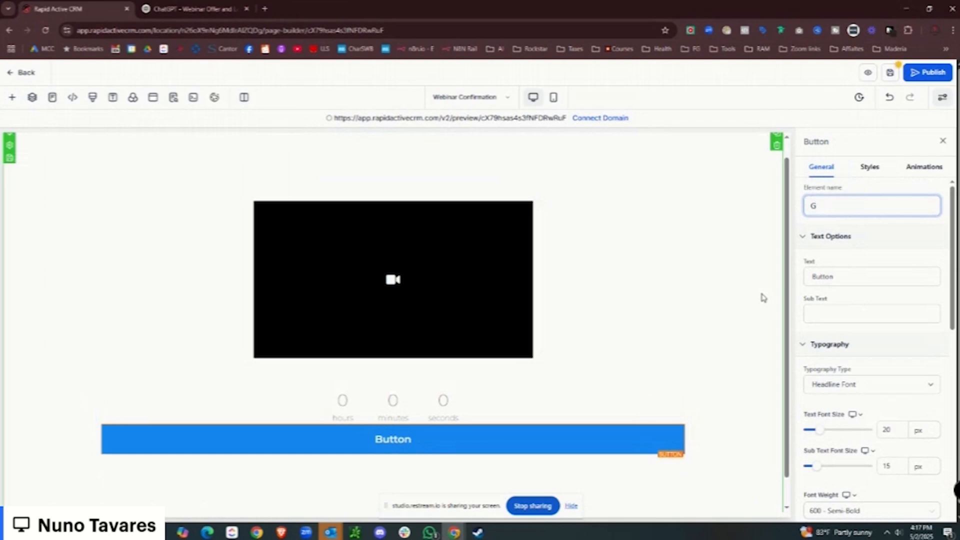
click(515, 444)
click(837, 201)
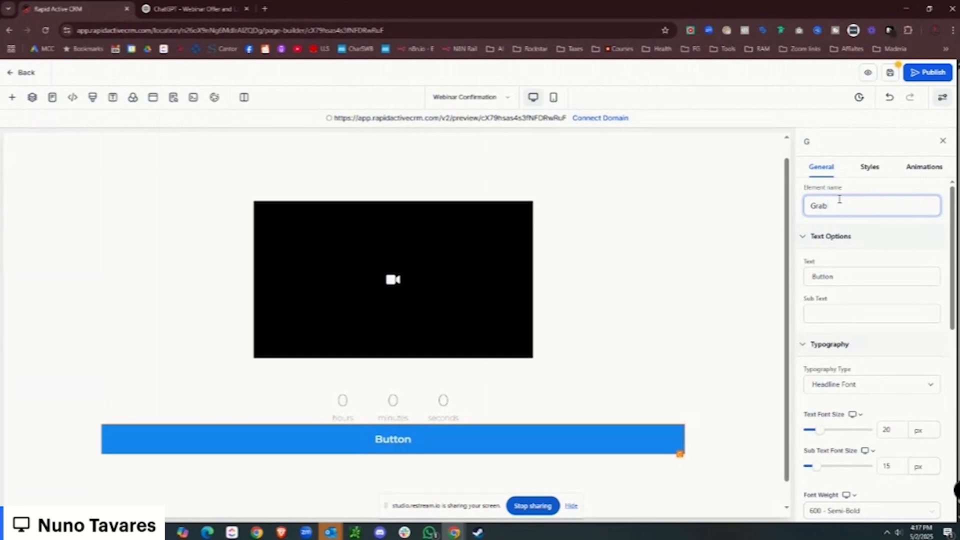
text(rab A)
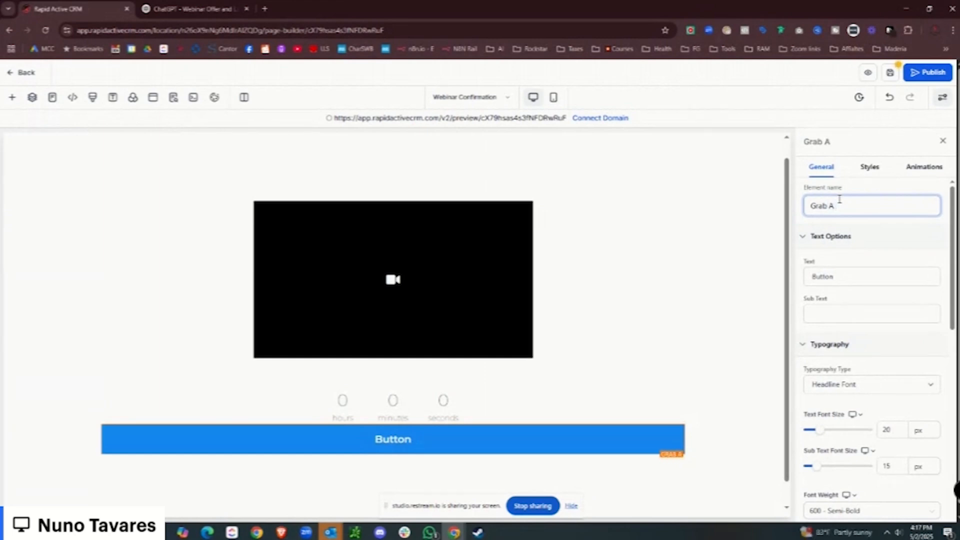
text(n Appointment)
Set the button text to 'Claim Your Free Consultation Now' with subtext 'Limited to the first 10 people'.
double_click(821, 277)
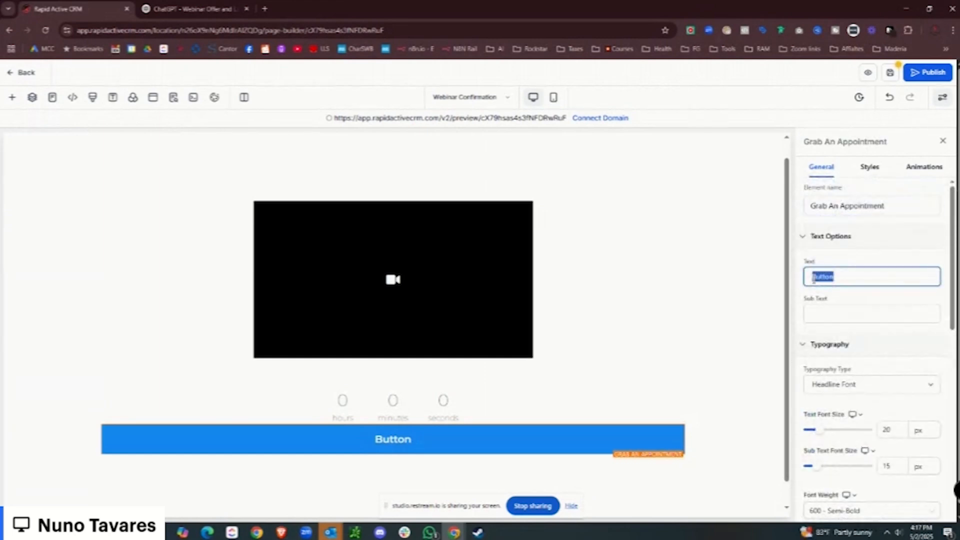
text(Claim Your Fre)
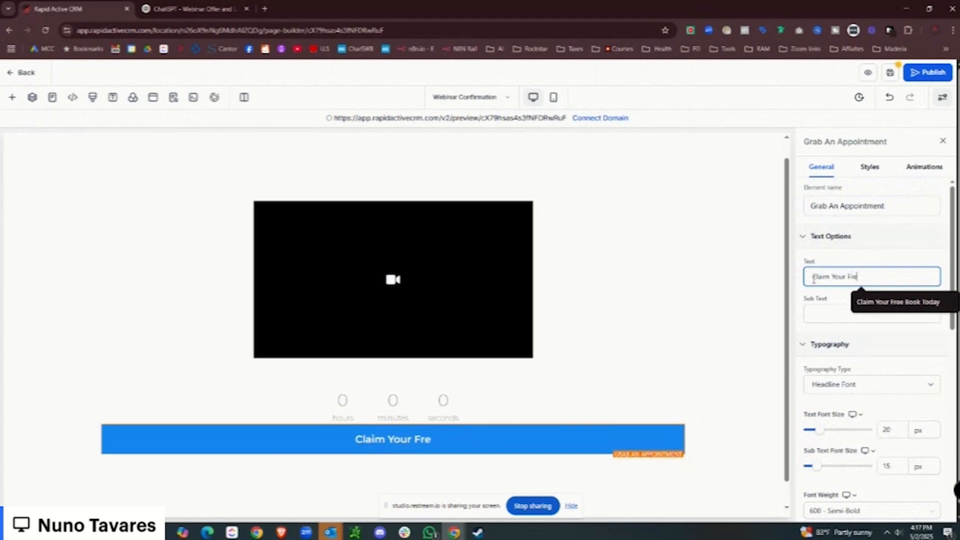
text(e Consutlation Now)
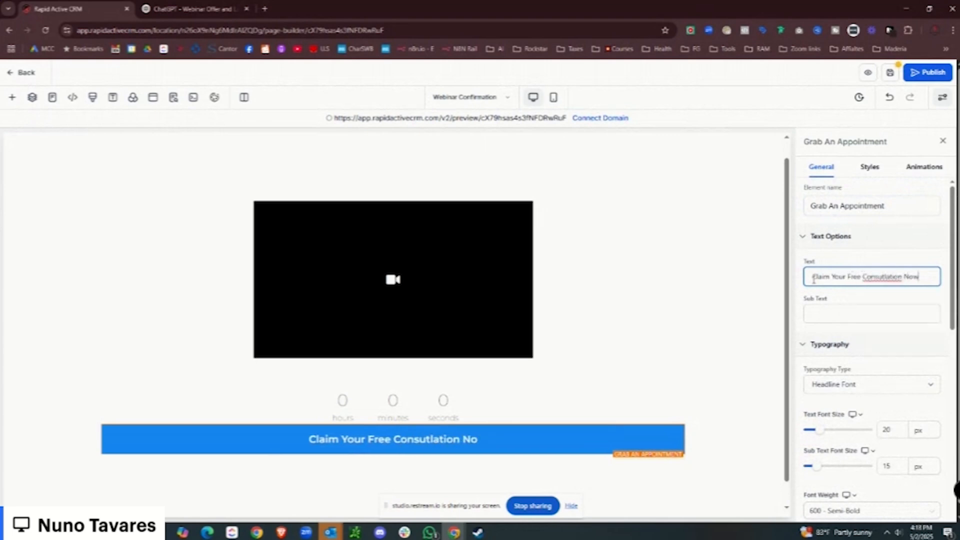
click(857, 309)
text(Limited to the fir)
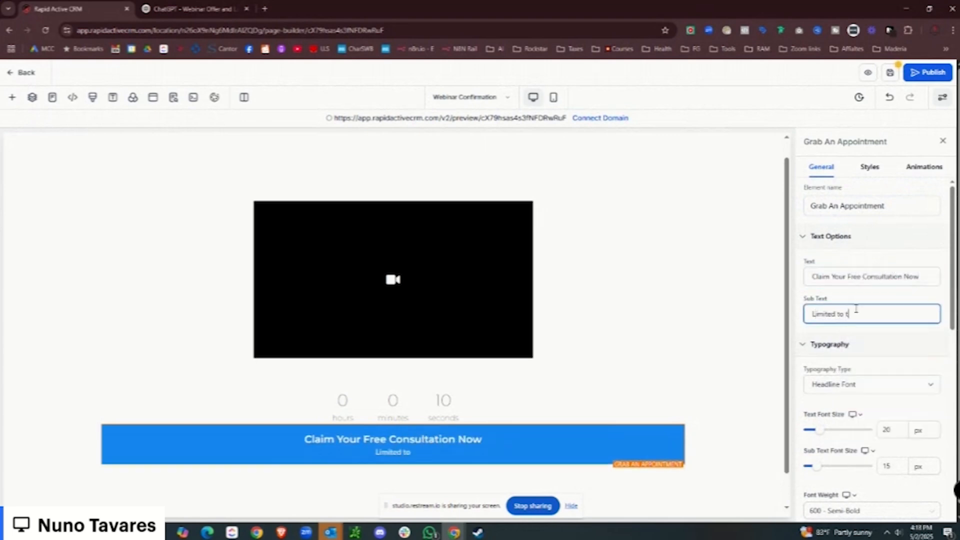
text(ft)
right_click(856, 309)
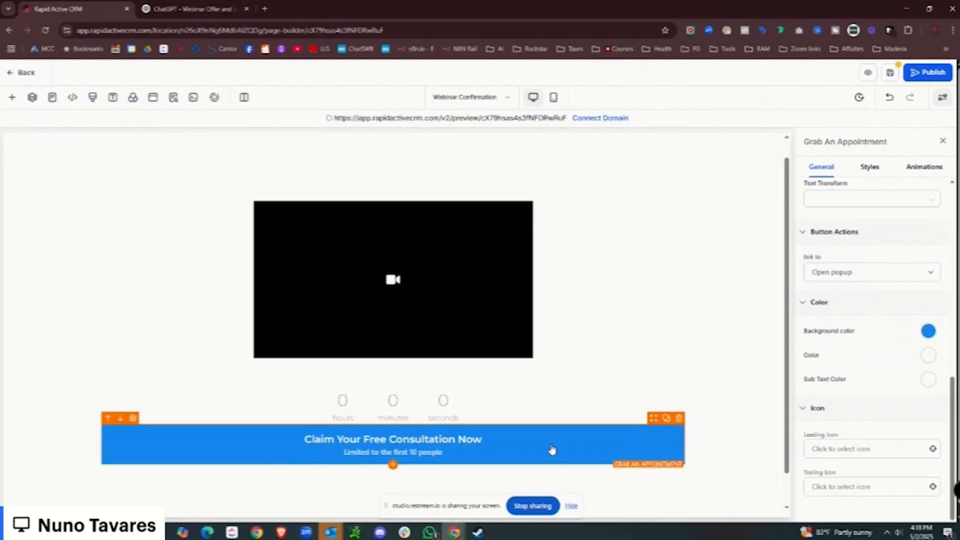
click(511, 411)
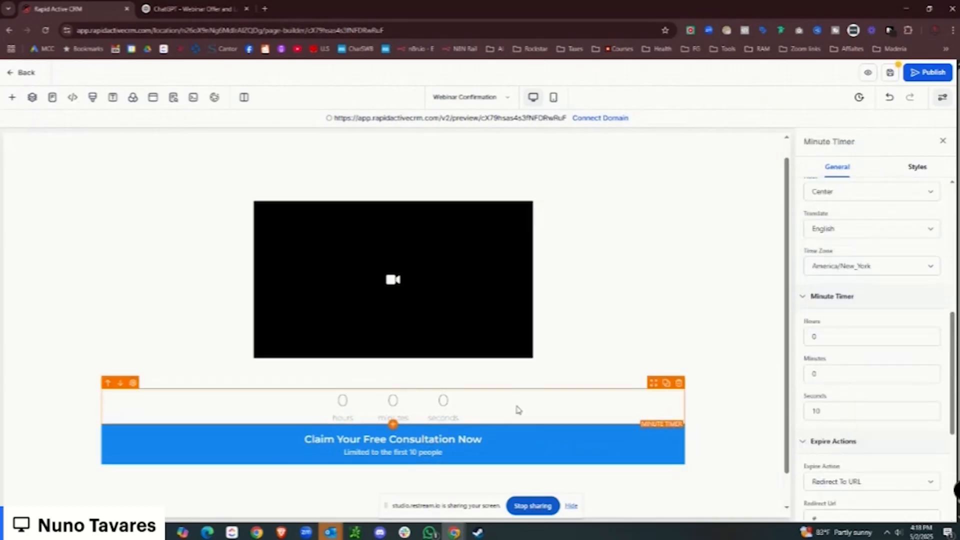
Set the timer's Expire Action to Show & Hide Element, showing the Grab An Appointment button.
scroll(879, 340, down, 3)
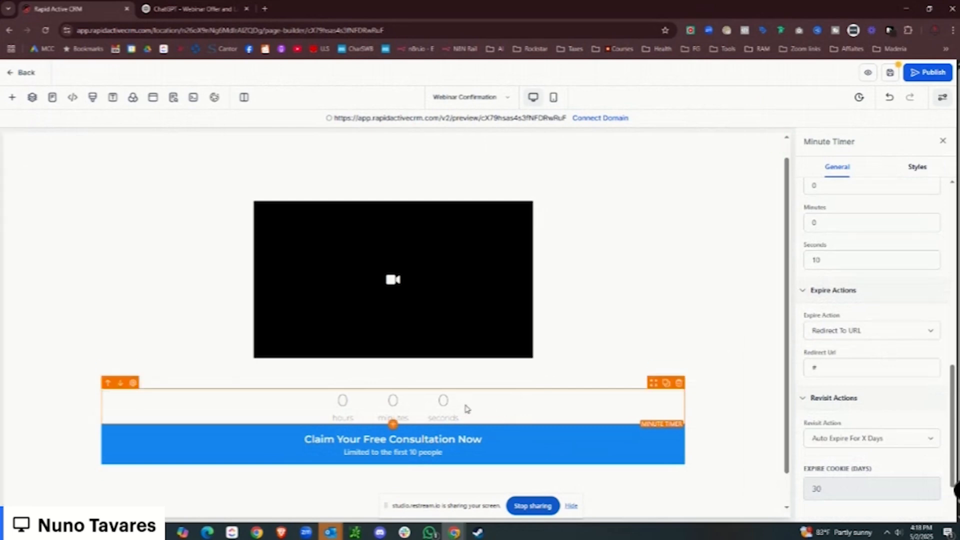
click(913, 338)
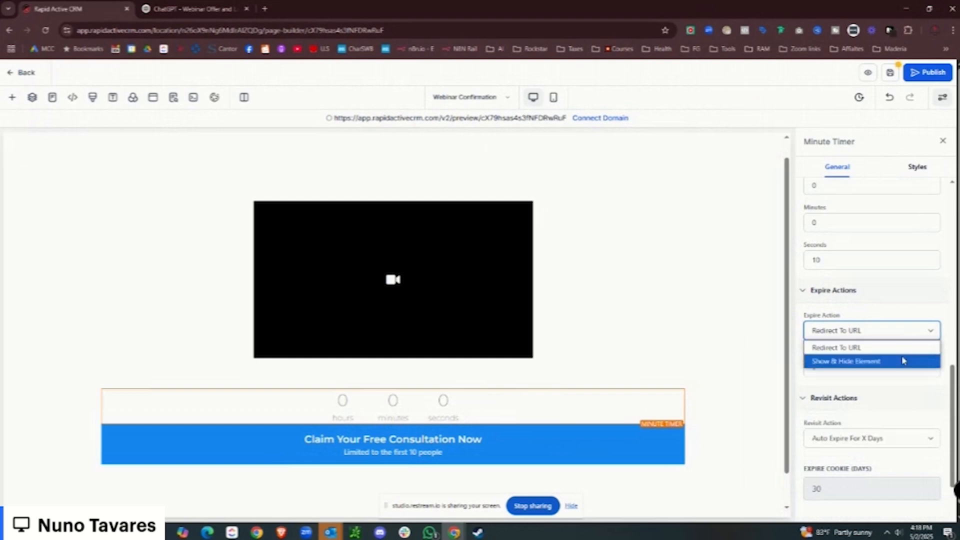
click(904, 359)
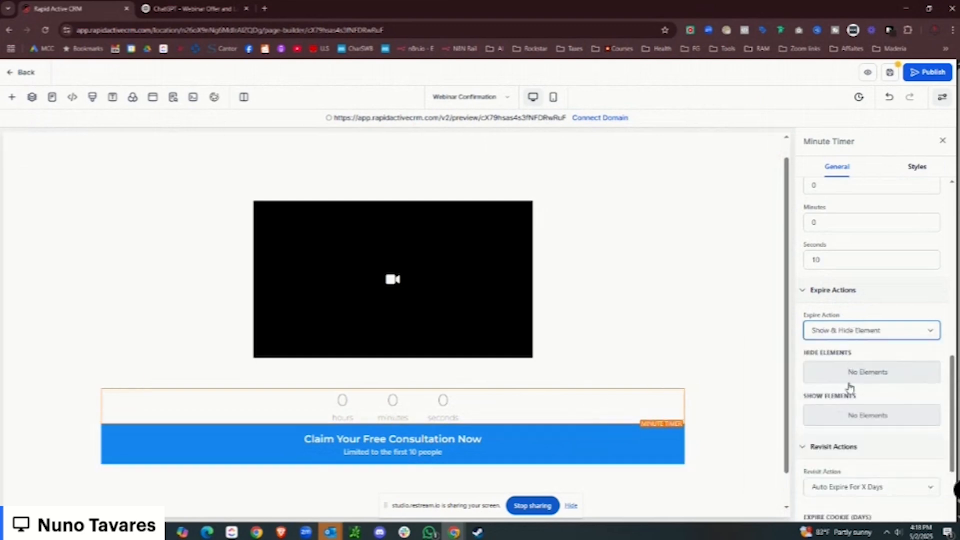
click(851, 419)
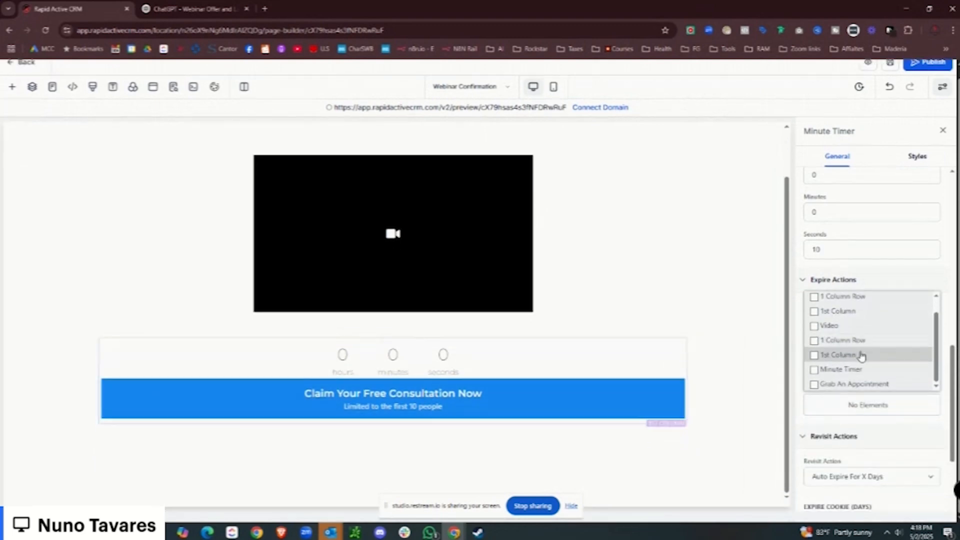
scroll(860, 350, down, 1)
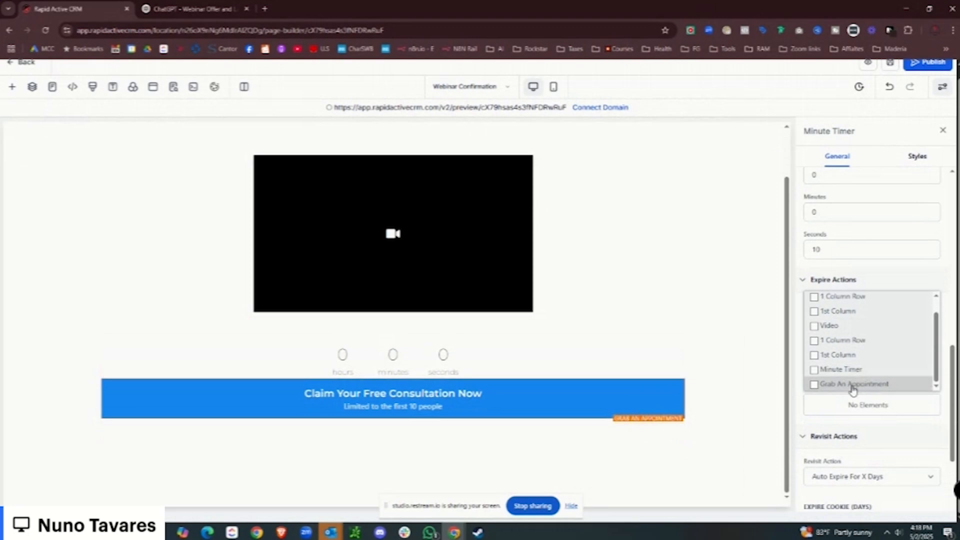
click(814, 384)
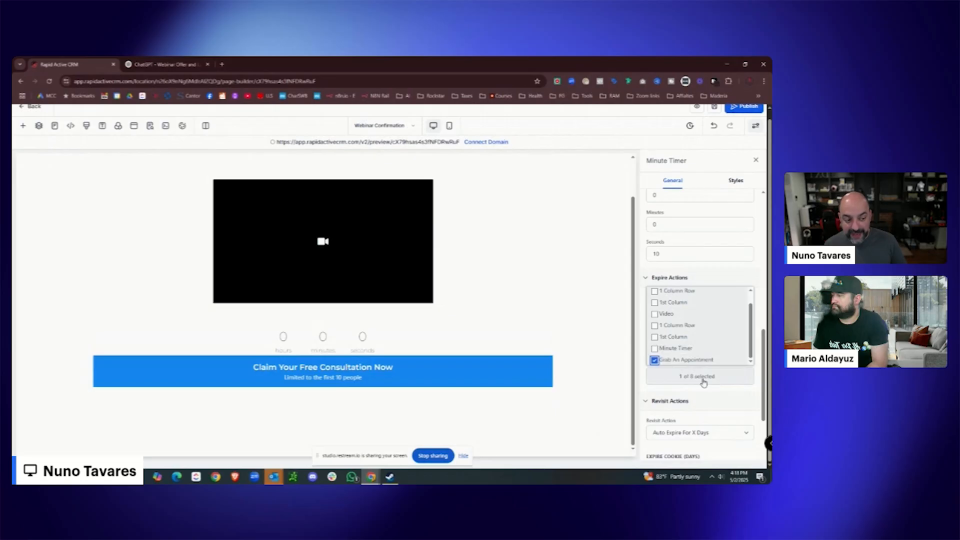
click(572, 338)
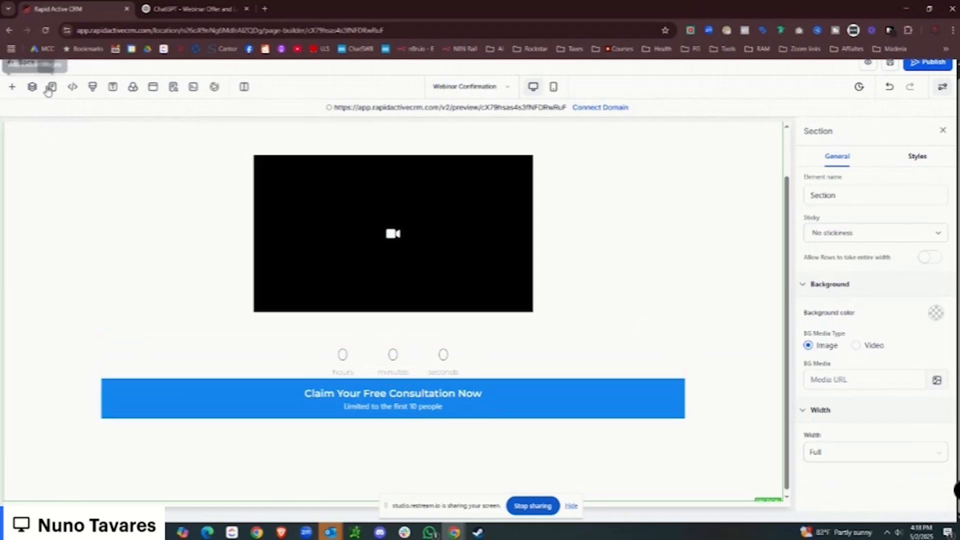
Open the Layers panel and expand the Section's rows and columns to list their elements.
click(12, 89)
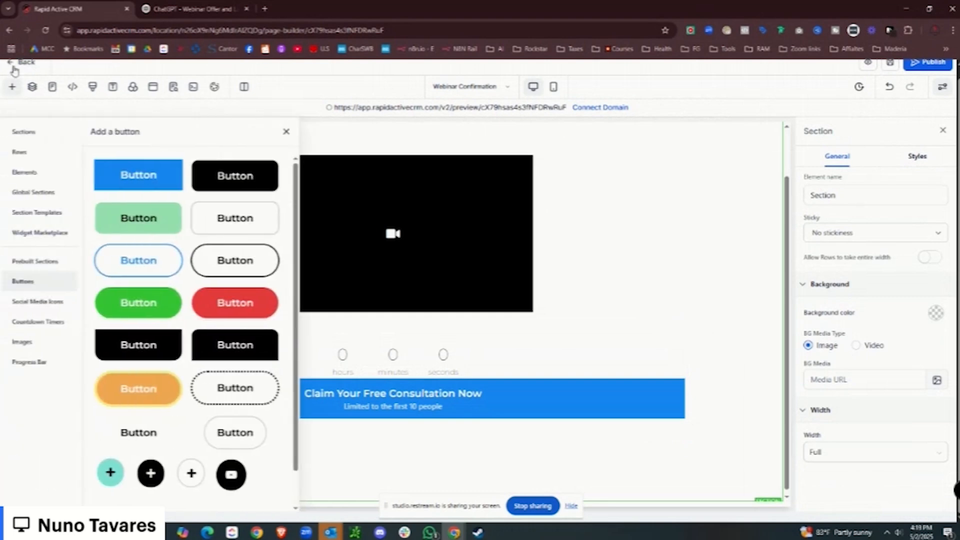
click(26, 134)
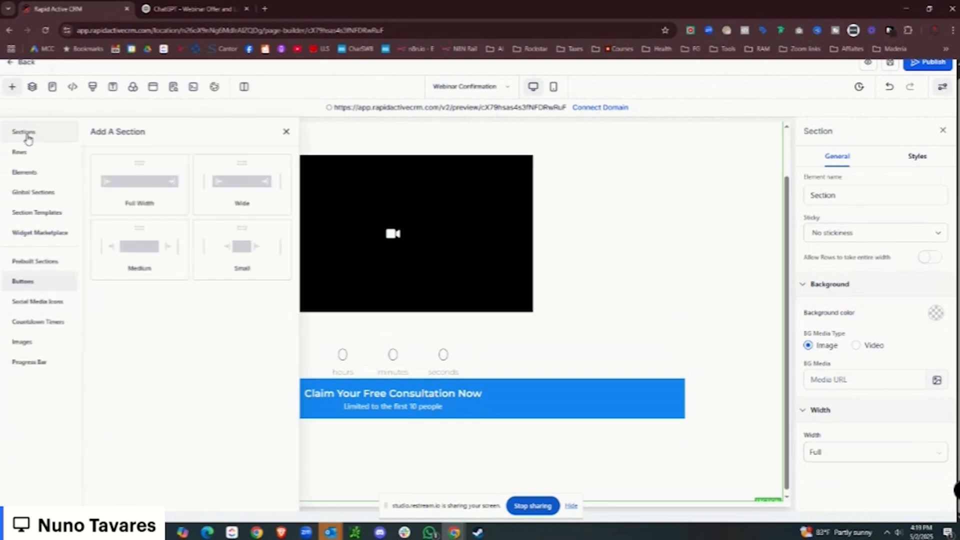
click(32, 88)
click(9, 164)
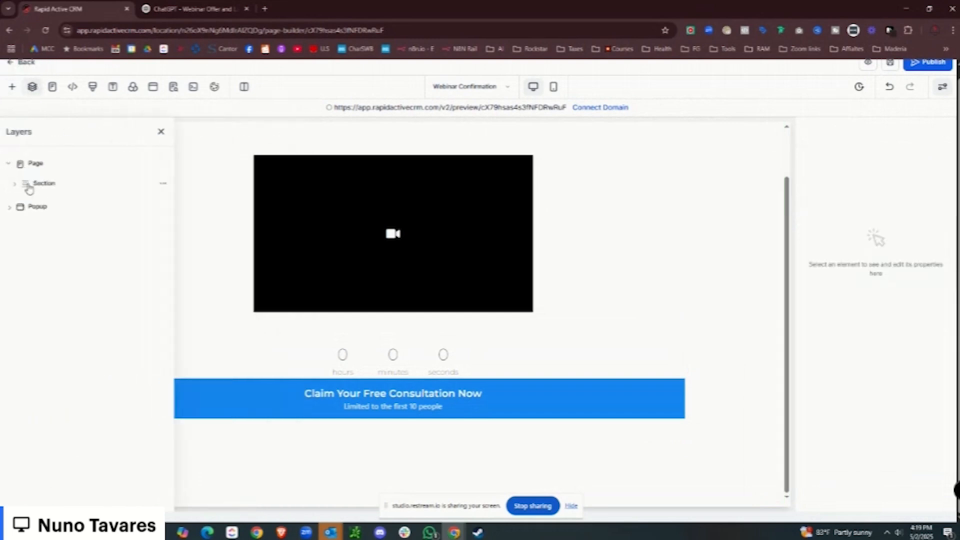
click(14, 185)
click(22, 225)
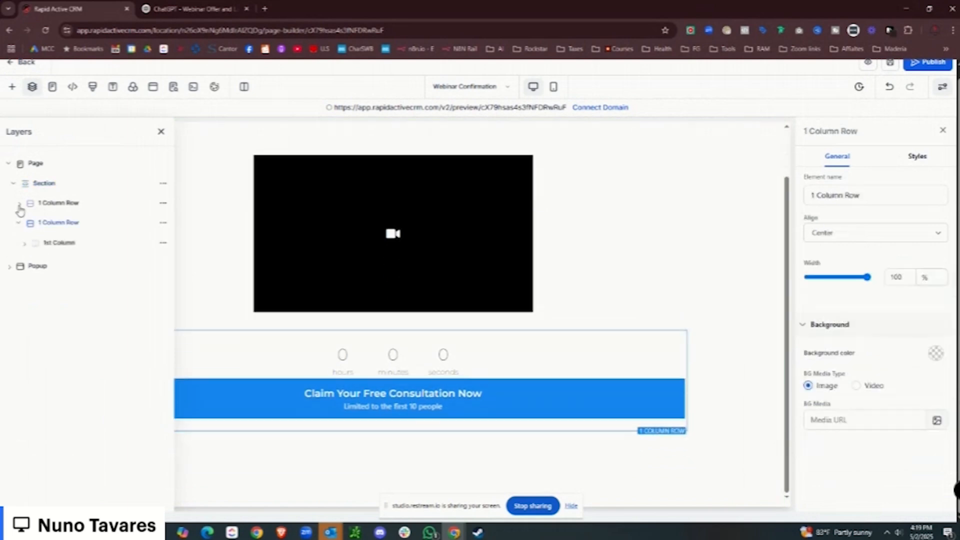
click(25, 267)
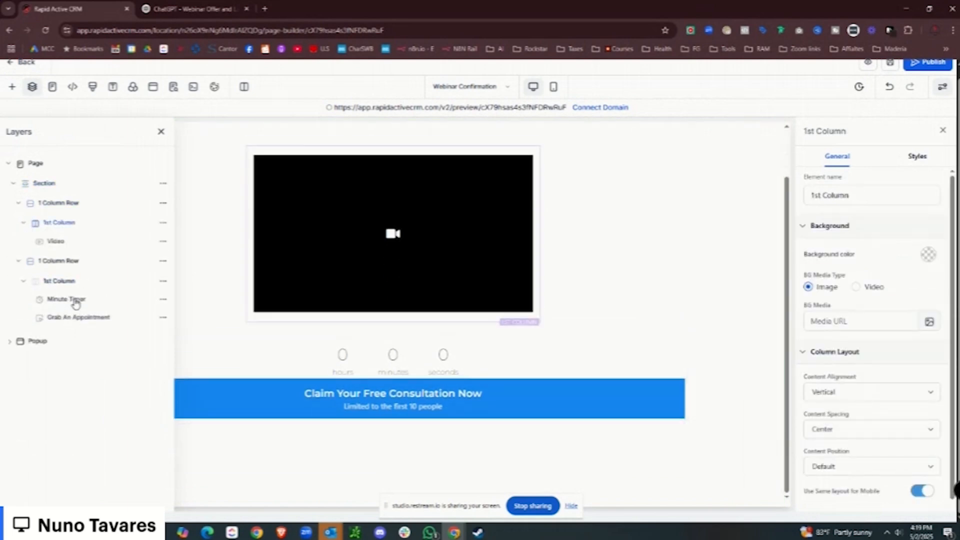
Hide the Minute Timer and Grab An Appointment layers, then save the page.
click(163, 300)
click(168, 222)
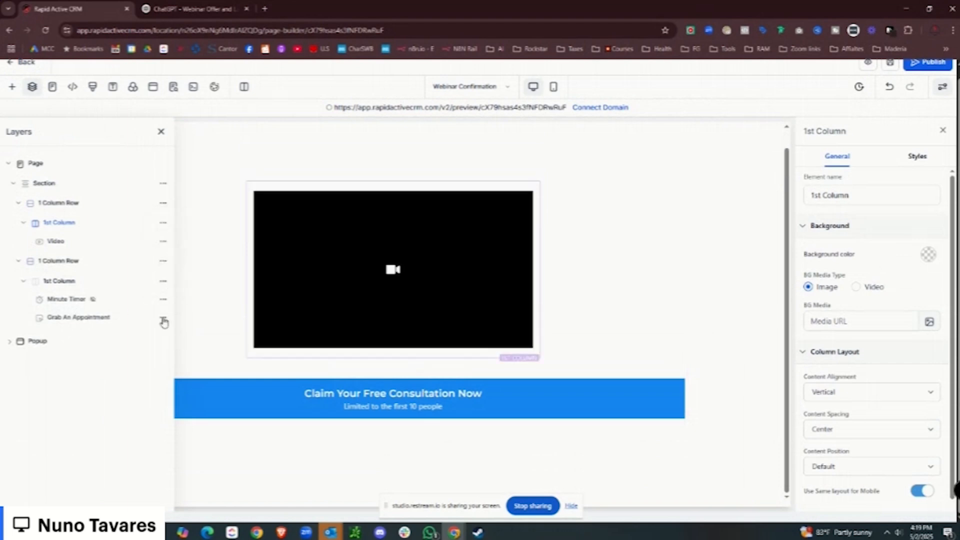
click(162, 318)
click(160, 240)
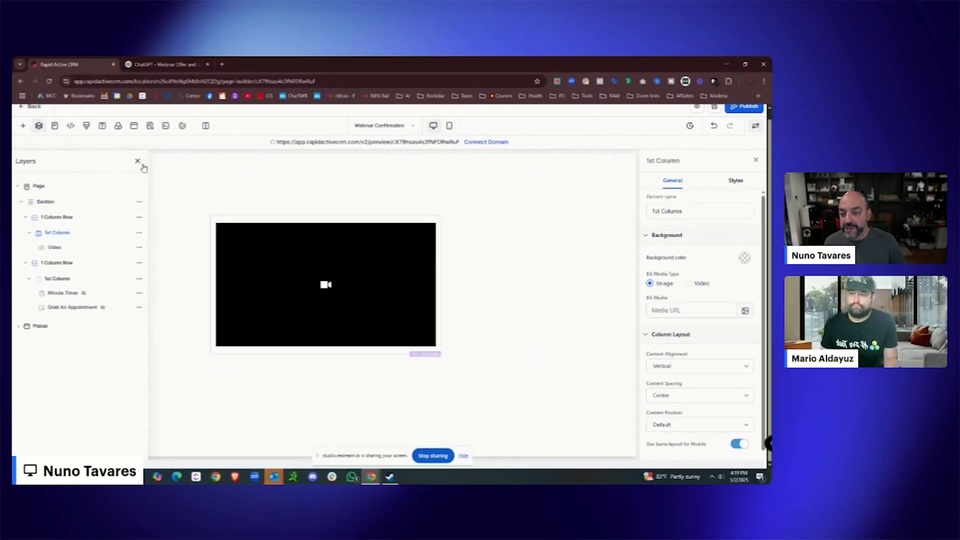
click(140, 162)
click(715, 115)
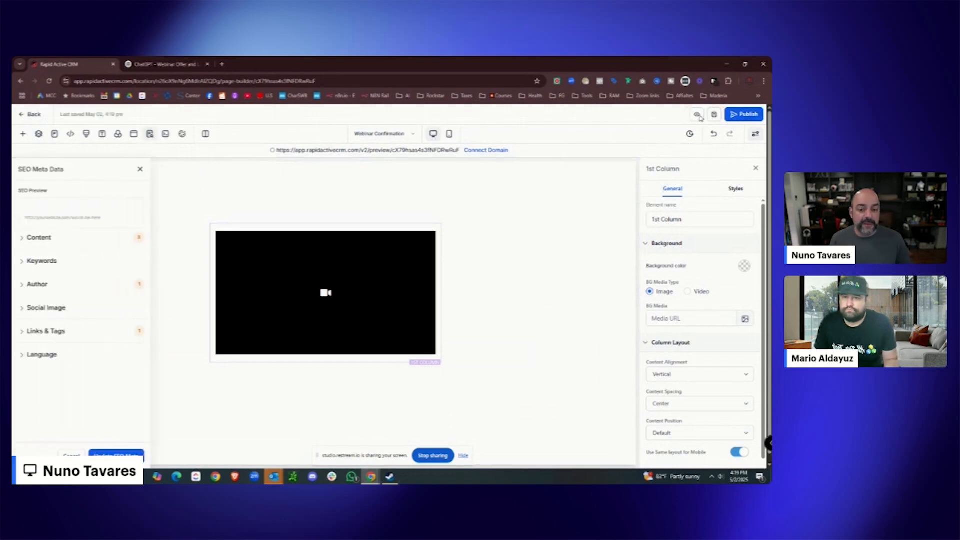
Preview the page to check the consultation button, then select the Grab An Appointment layer.
click(697, 115)
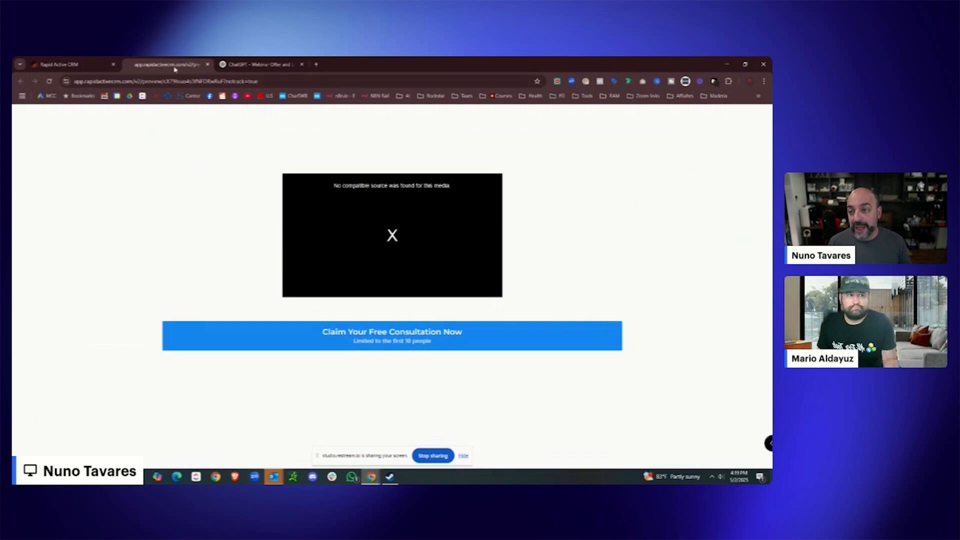
click(72, 65)
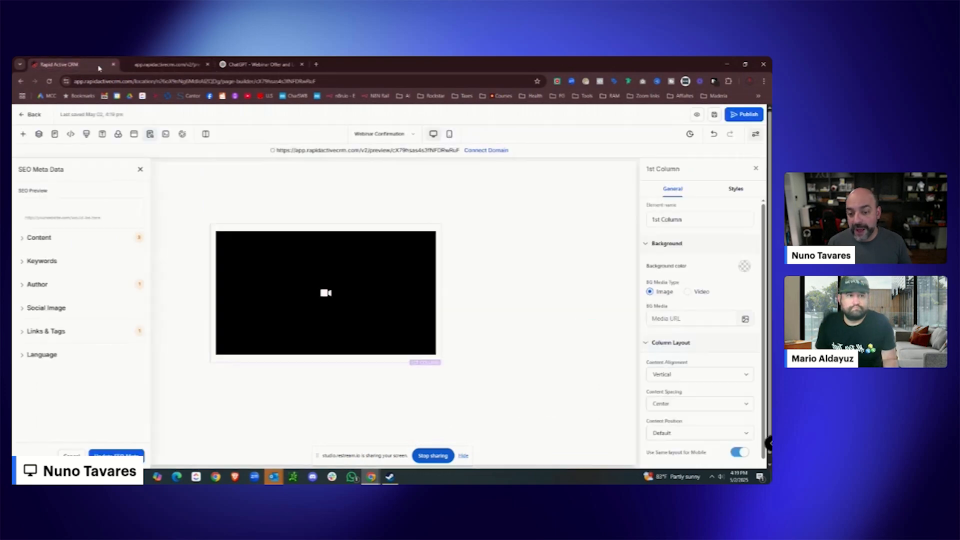
click(38, 134)
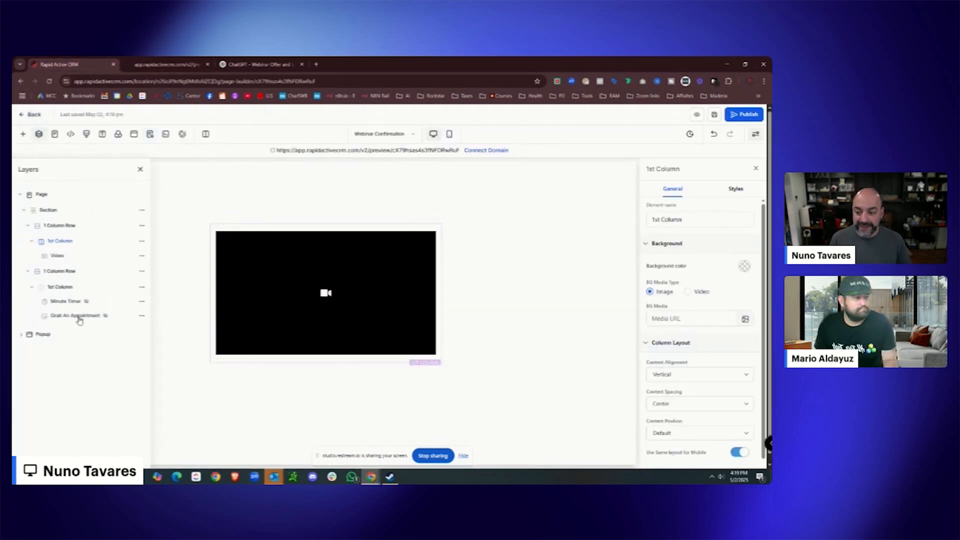
click(79, 318)
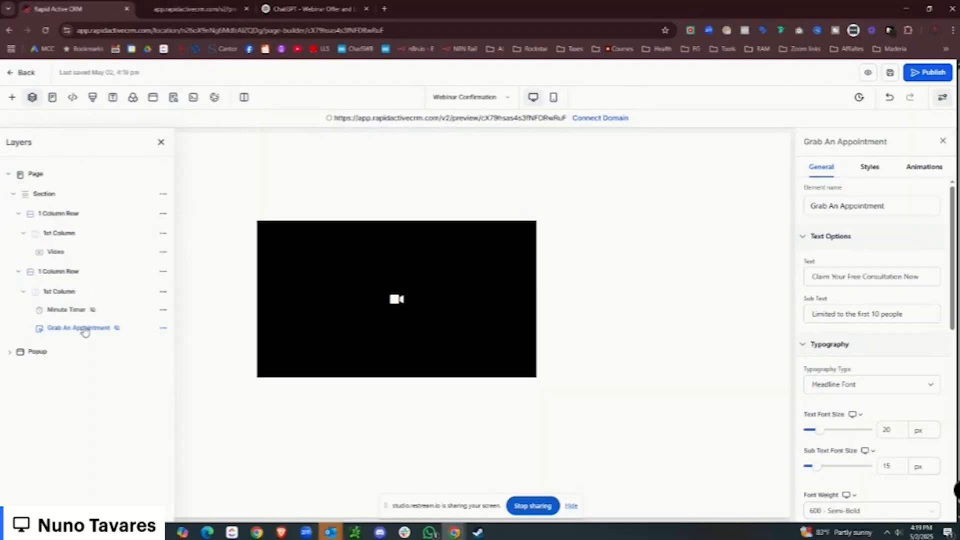
Set the button's Infinite loop animation to Bounce and save the page.
click(929, 170)
scroll(899, 272, down, 4)
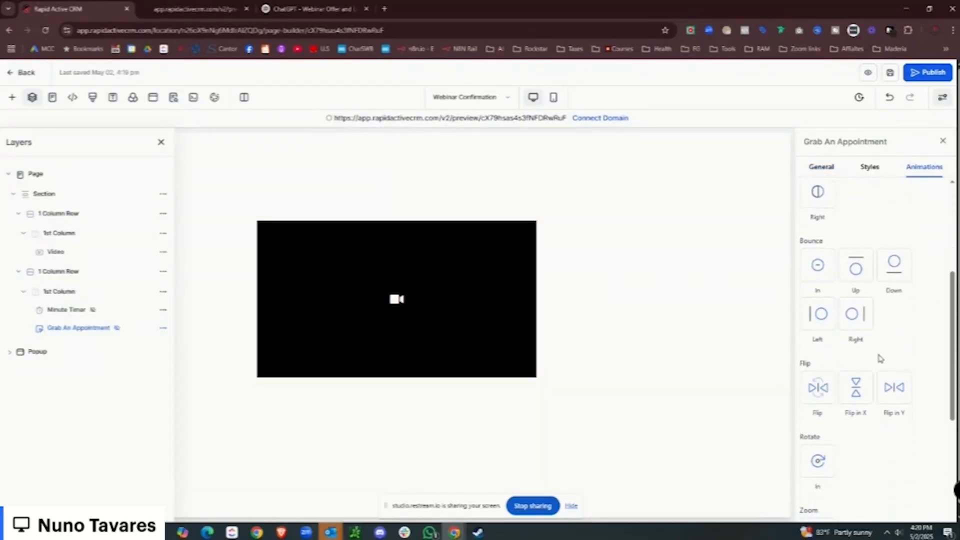
scroll(871, 397, down, 5)
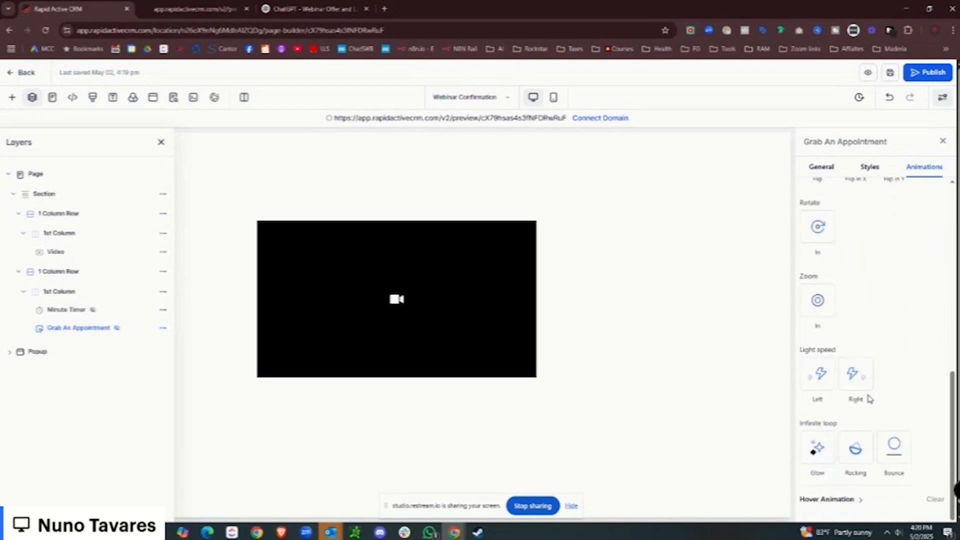
click(894, 456)
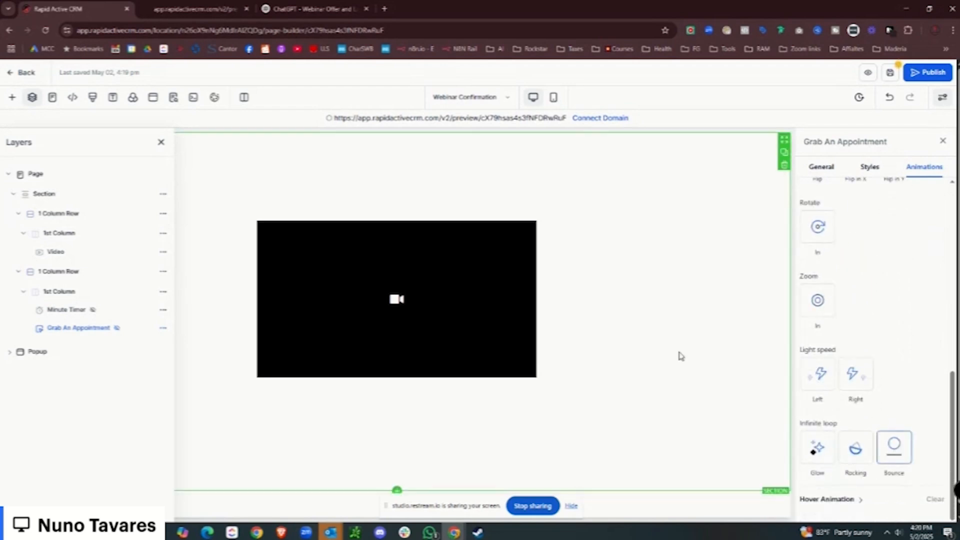
click(896, 75)
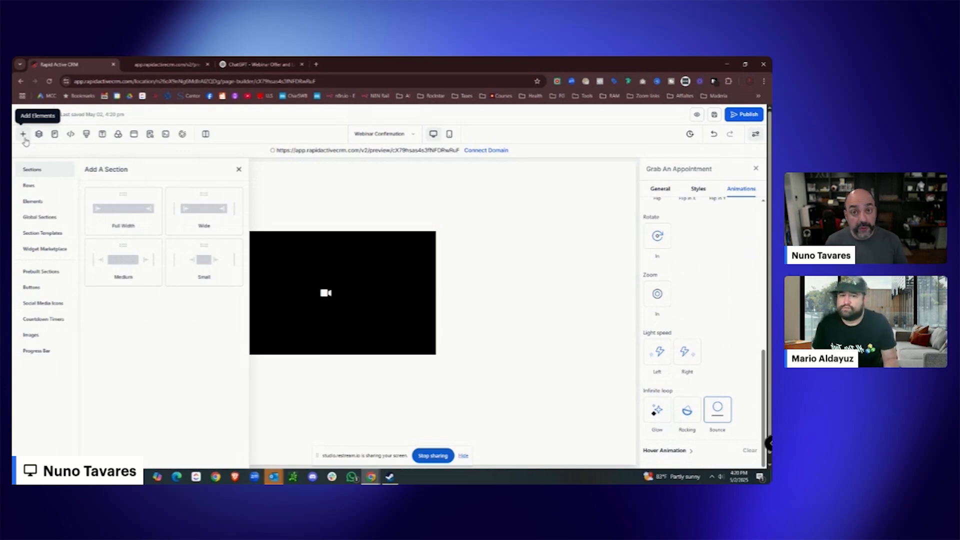
Paste the code snippet into the page's Header Tracking code and save it.
click(23, 135)
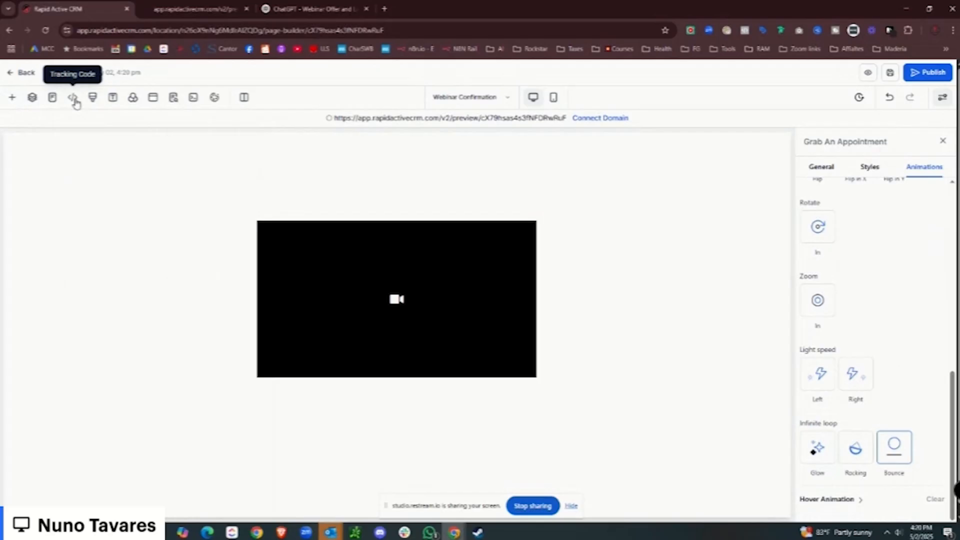
click(72, 98)
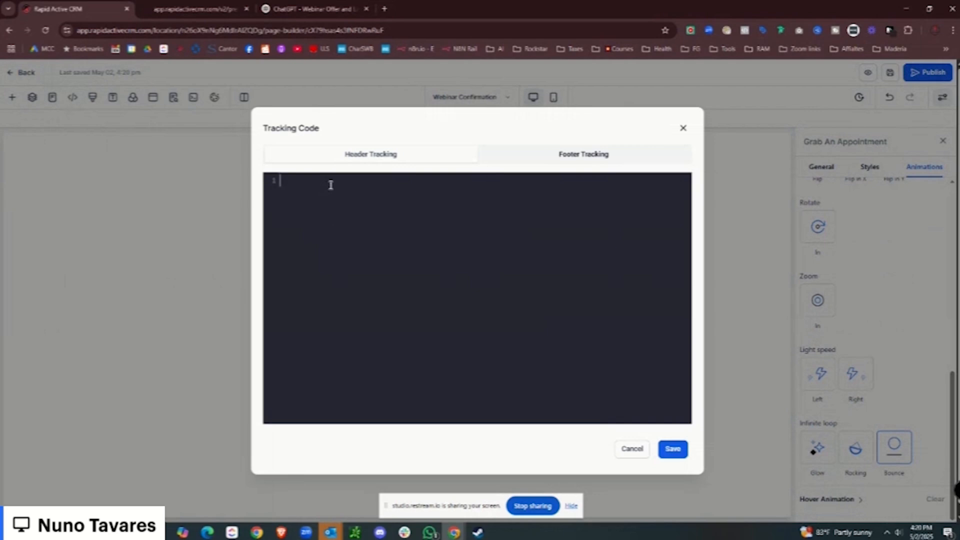
click(386, 184)
key(ctrl+v)
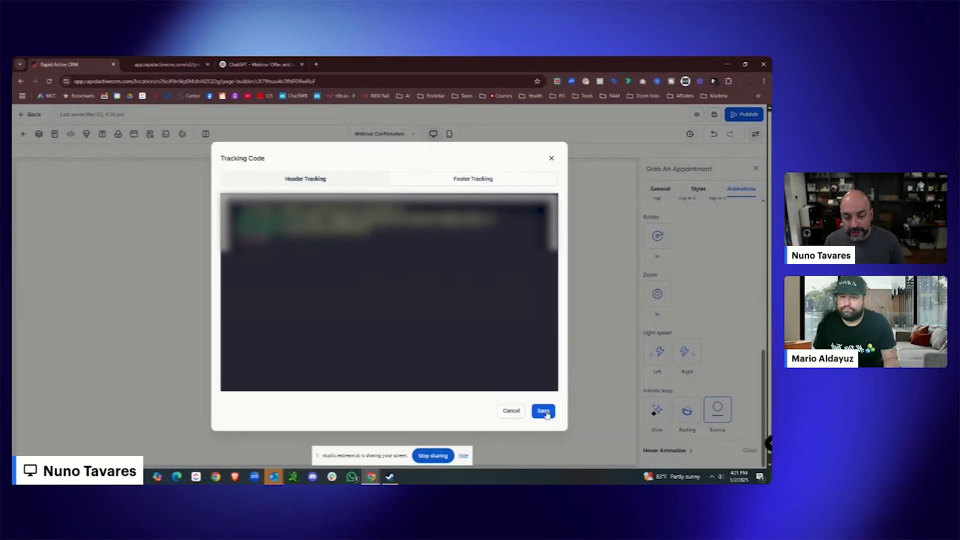
click(545, 411)
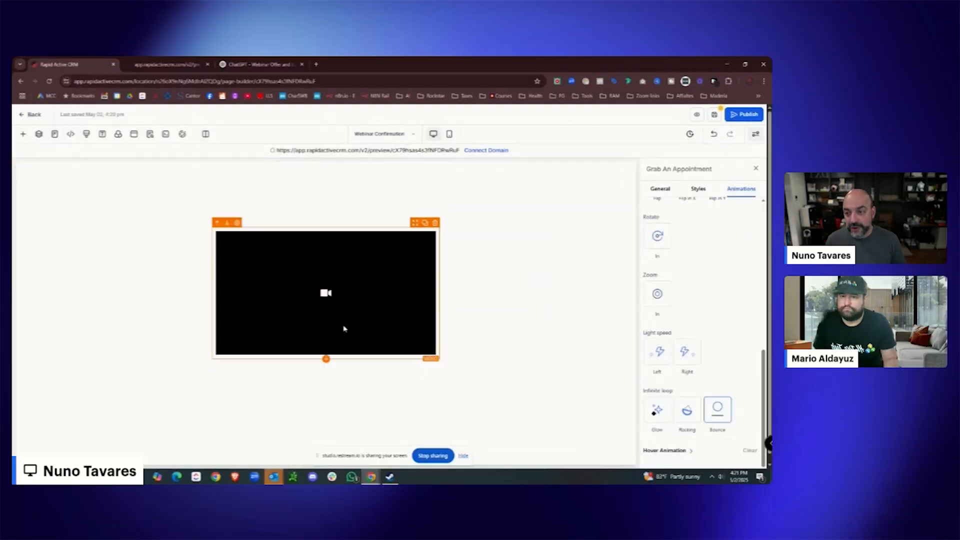
Add a one-column row beneath the video.
click(24, 134)
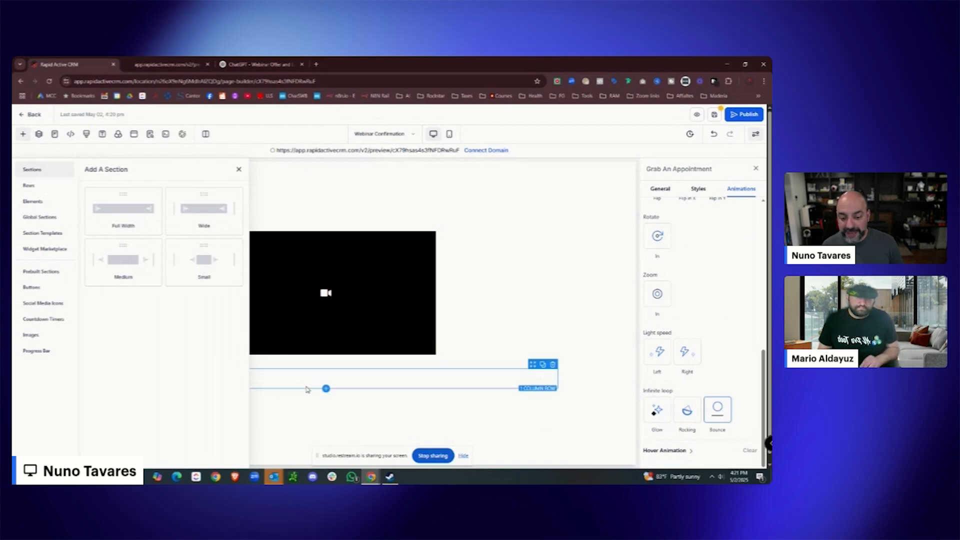
click(325, 390)
click(142, 228)
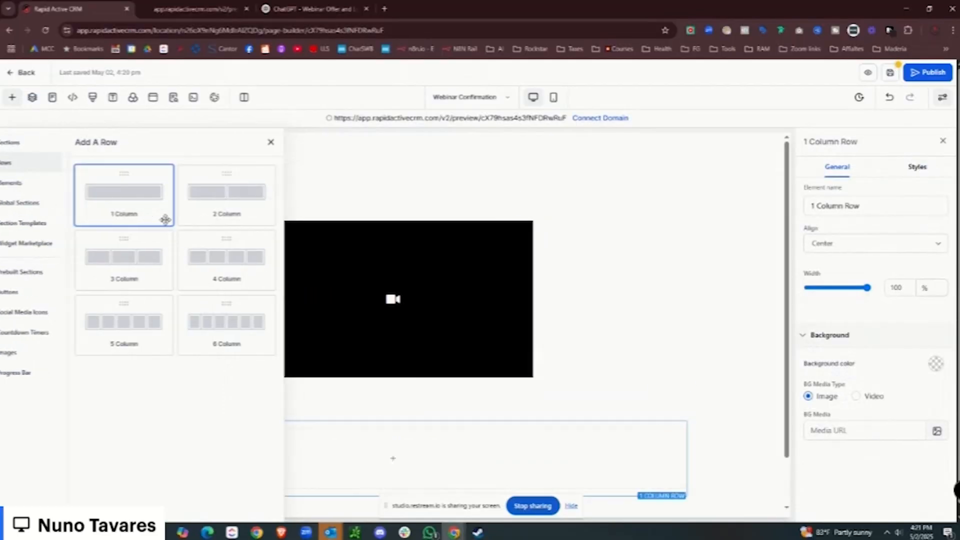
Drop a Code element into the new row, paste the snippet, then delete that block.
click(386, 459)
scroll(172, 349, down, 8)
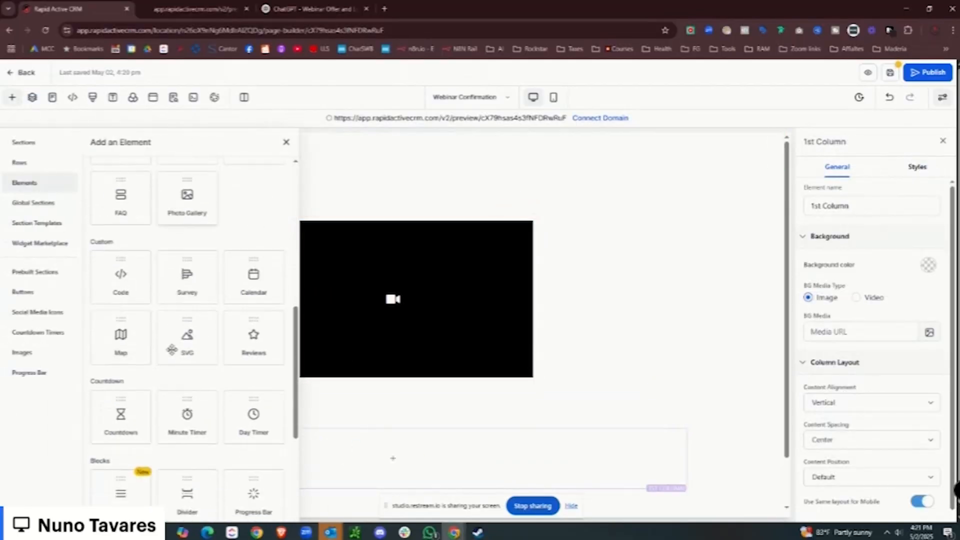
drag(112, 277, 365, 465)
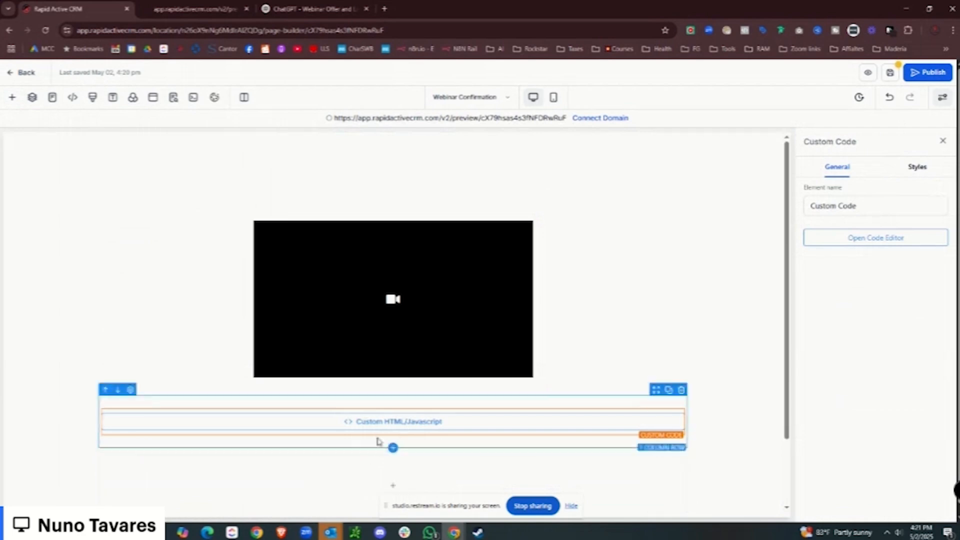
click(841, 240)
key(ctrl+v)
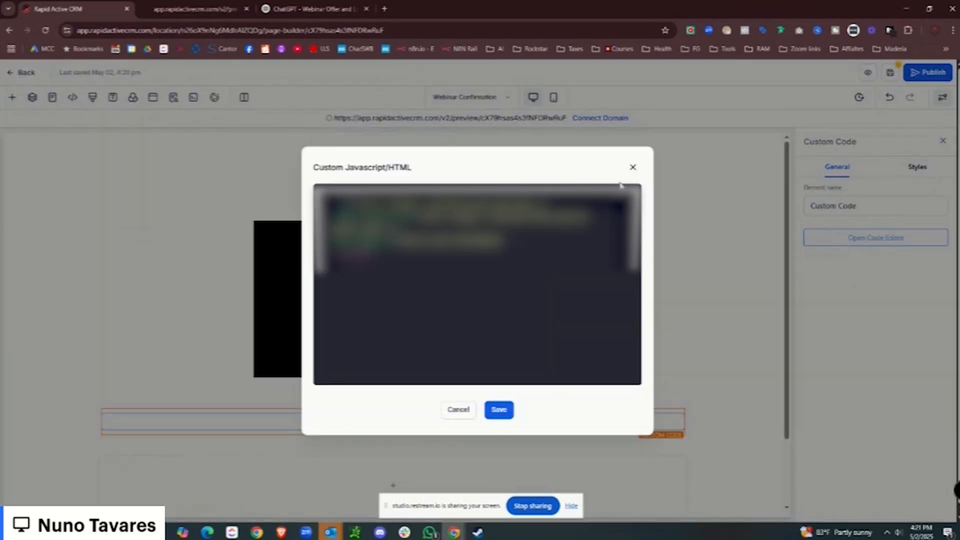
click(632, 168)
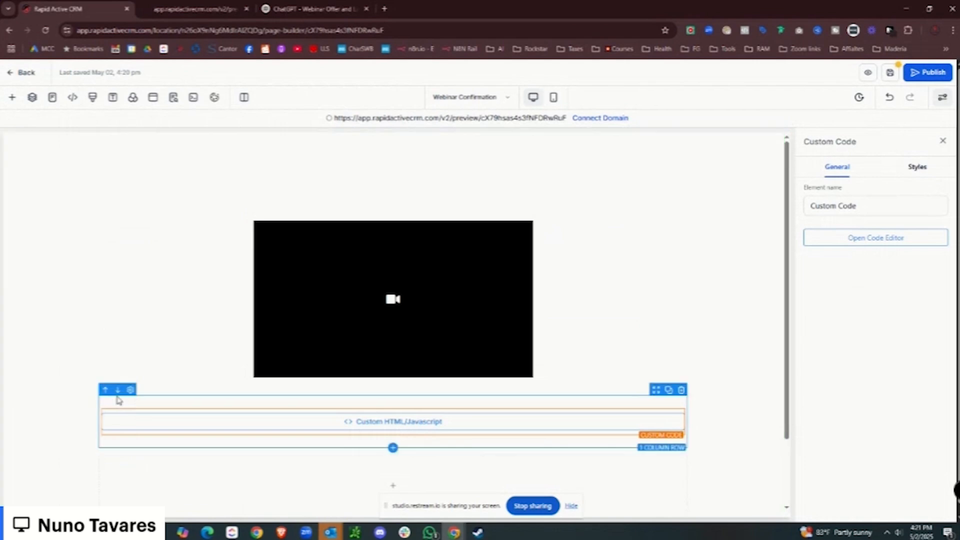
click(681, 392)
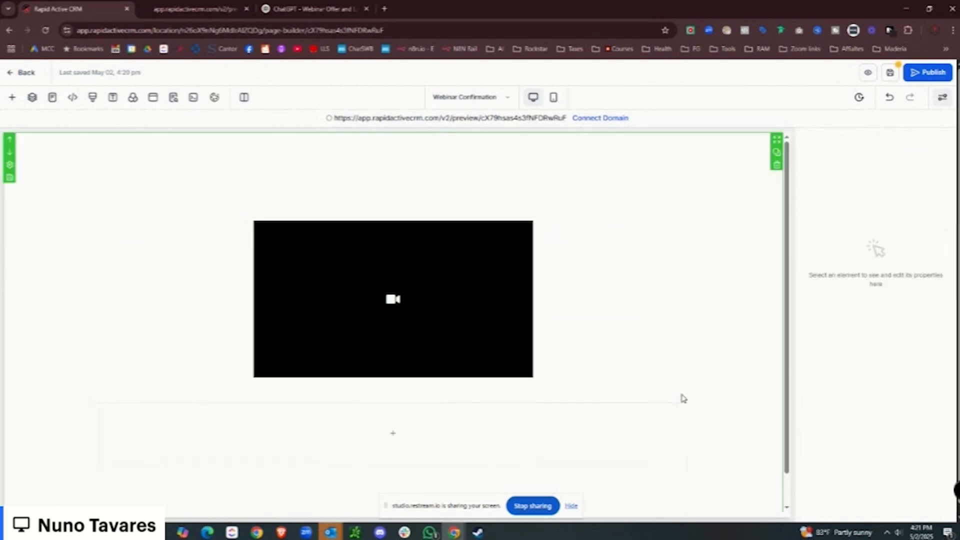
scroll(358, 377, down, 1)
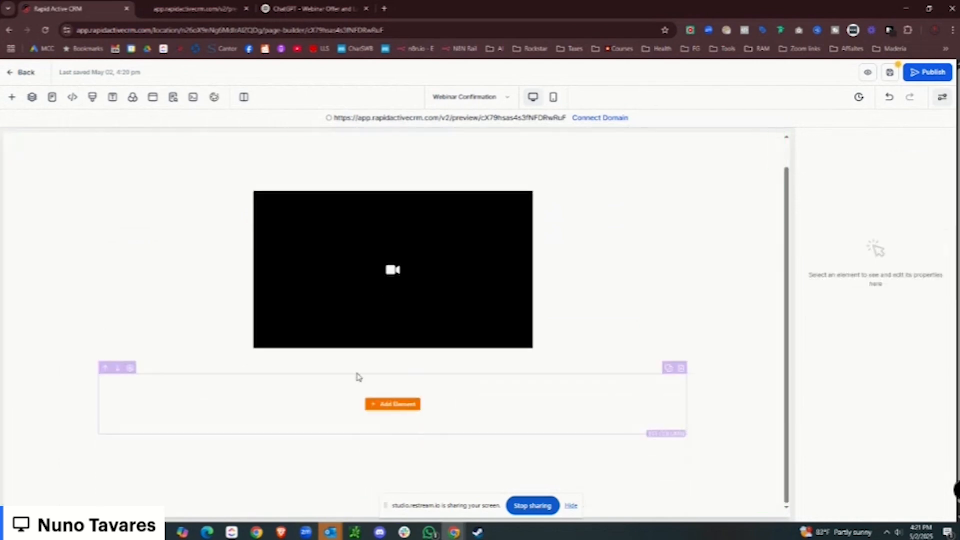
Select the new row's column from the Layers panel.
click(23, 136)
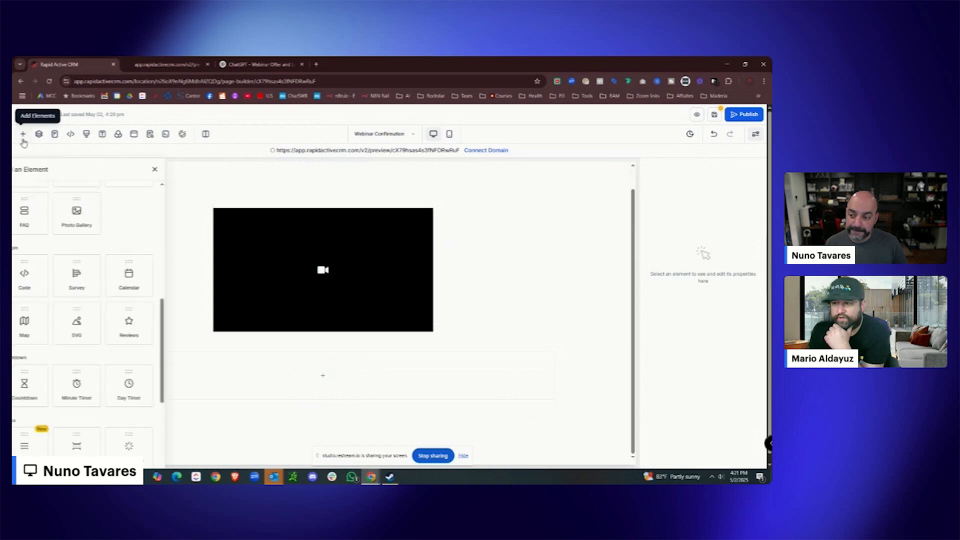
click(39, 137)
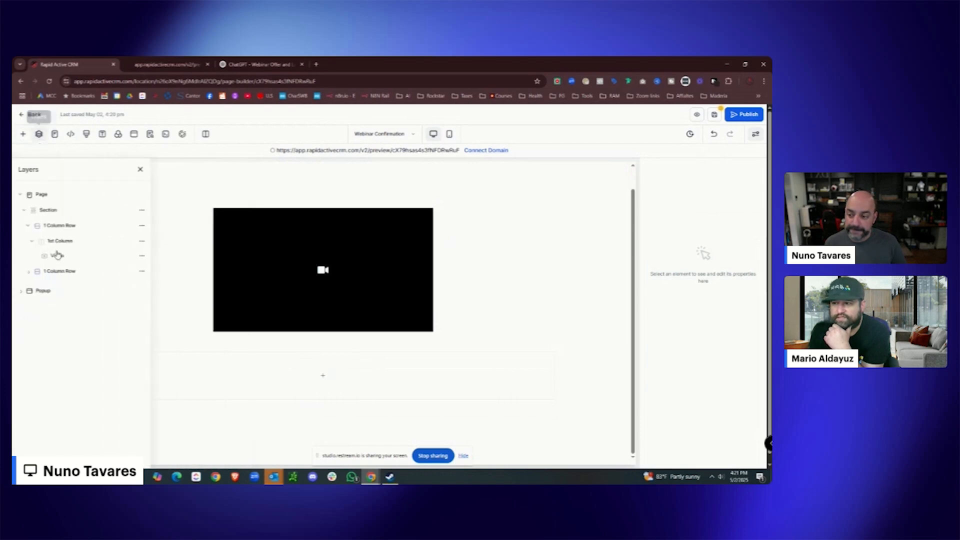
click(32, 283)
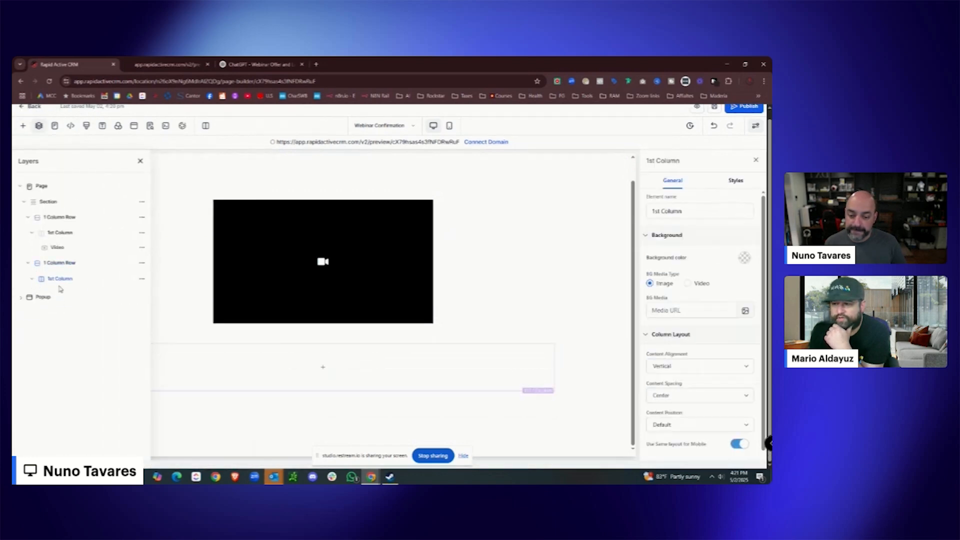
click(141, 162)
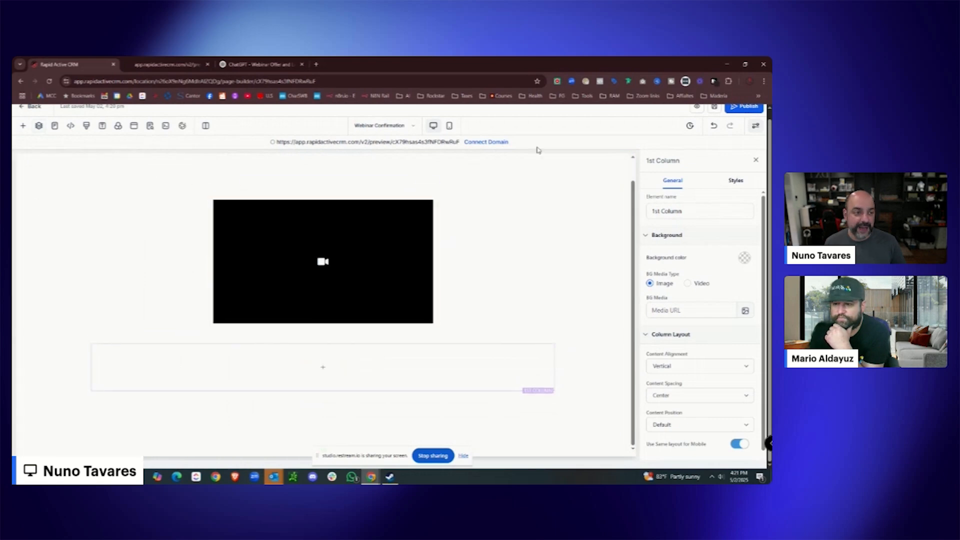
Undo the deletion to restore the custom HTML/Javascript block and review its code.
click(713, 129)
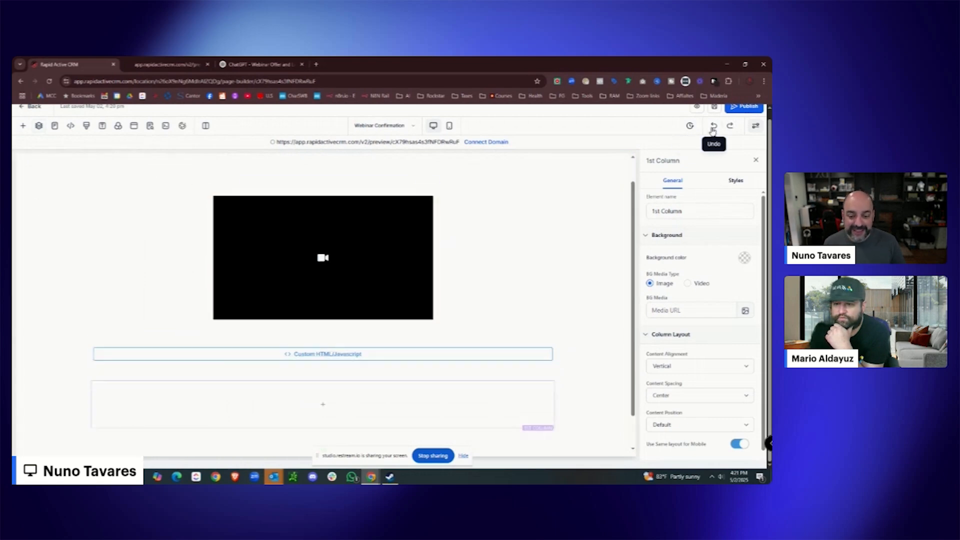
click(289, 358)
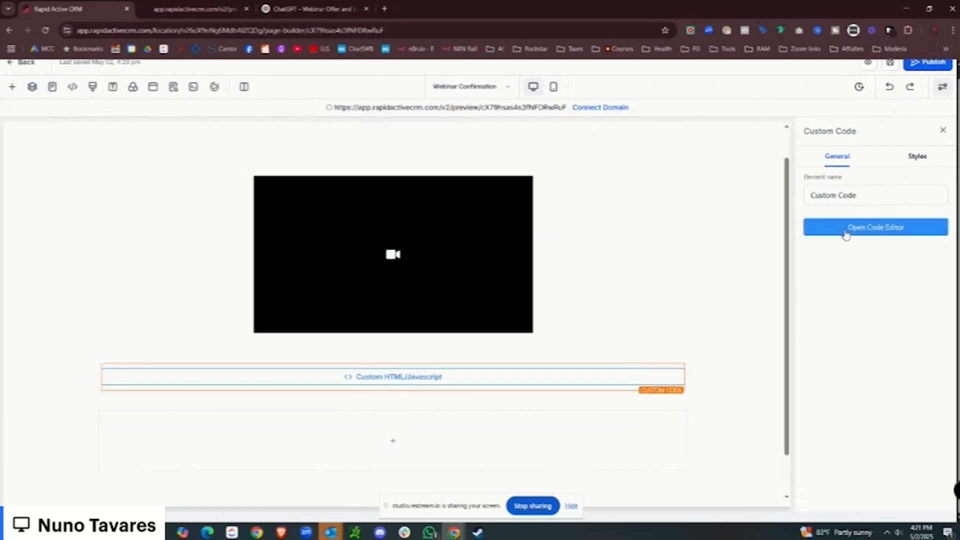
click(681, 236)
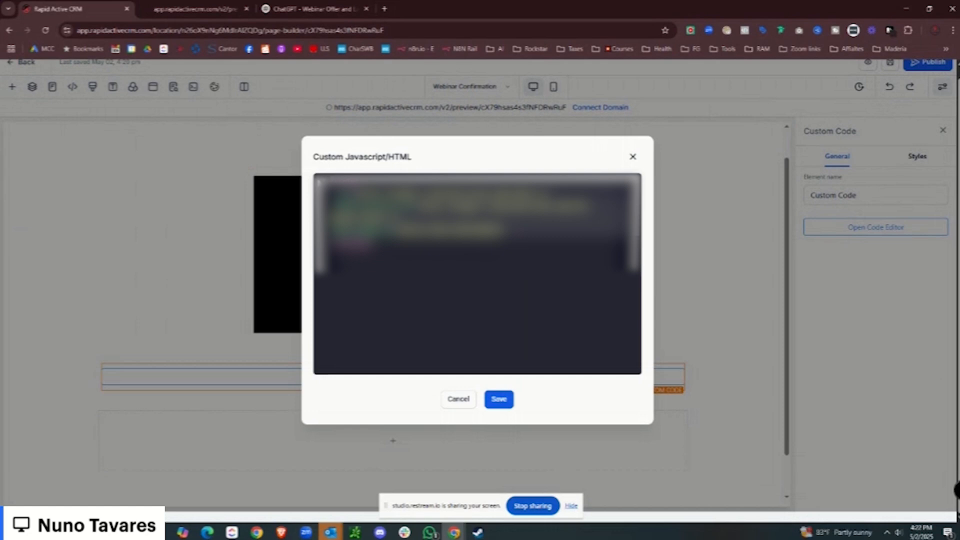
click(633, 157)
right_click(116, 9)
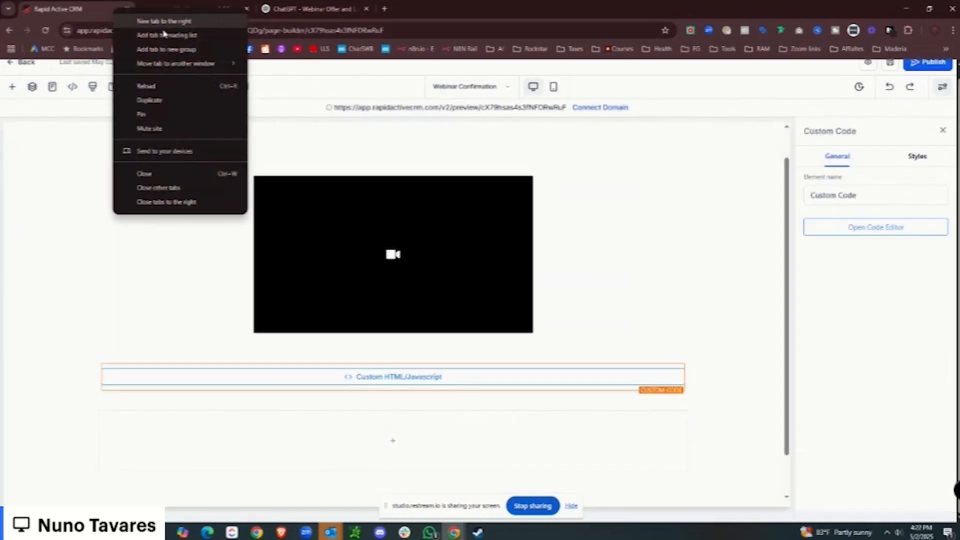
Duplicate the builder tab and go to Settings > Custom Values.
click(176, 100)
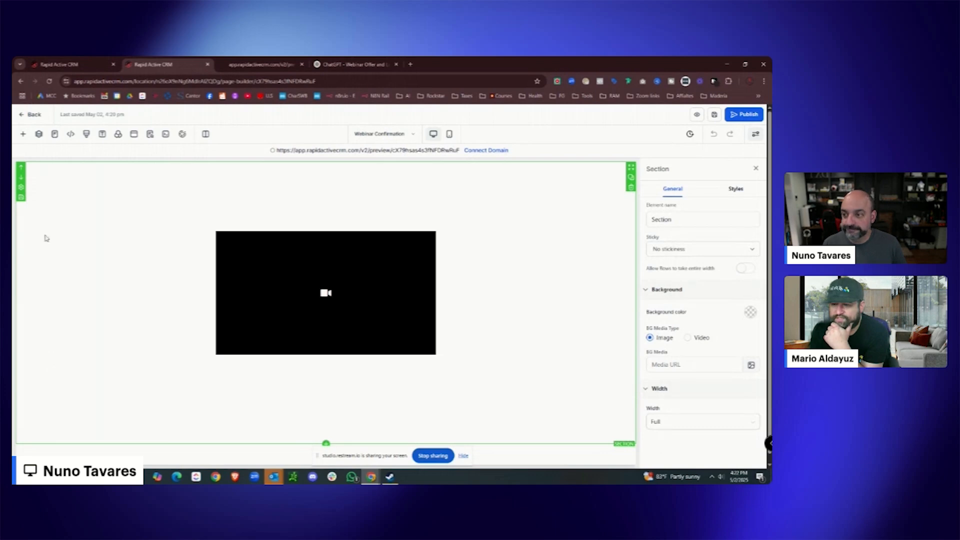
click(22, 117)
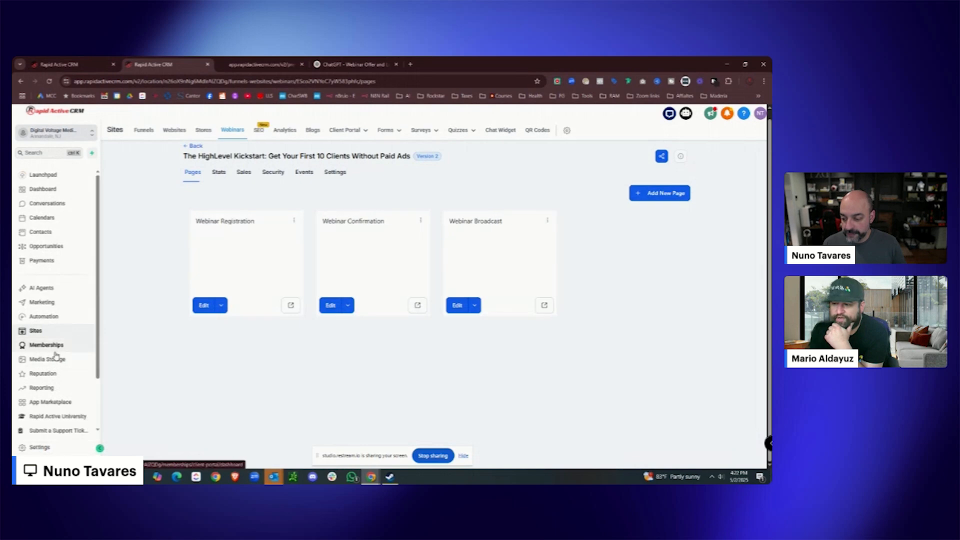
click(40, 446)
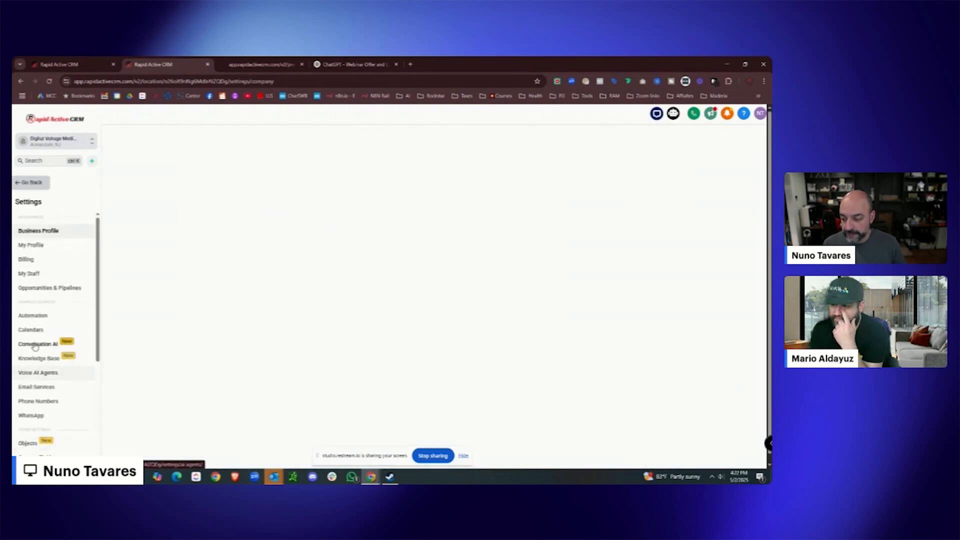
scroll(36, 362, down, 5)
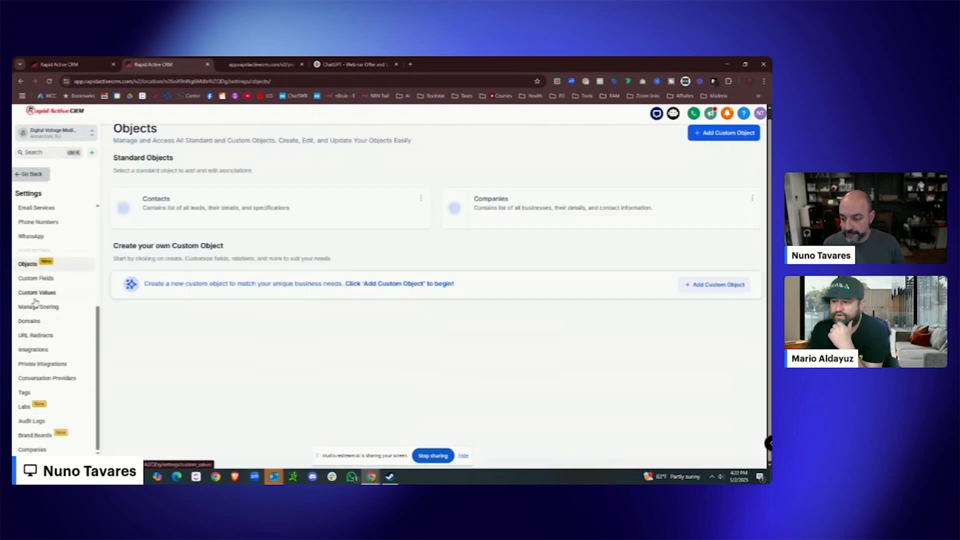
click(35, 295)
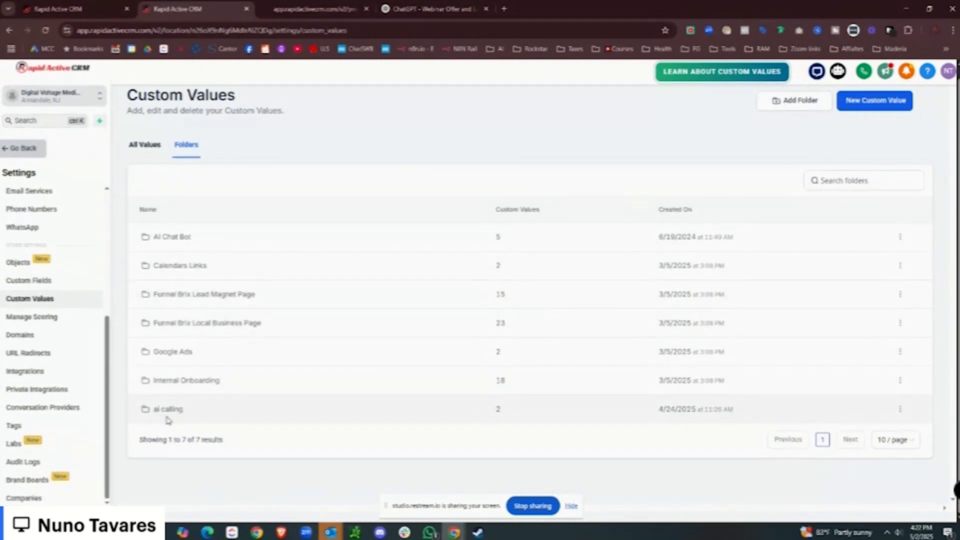
Create a custom values folder named 'Webinar'.
click(801, 100)
click(461, 295)
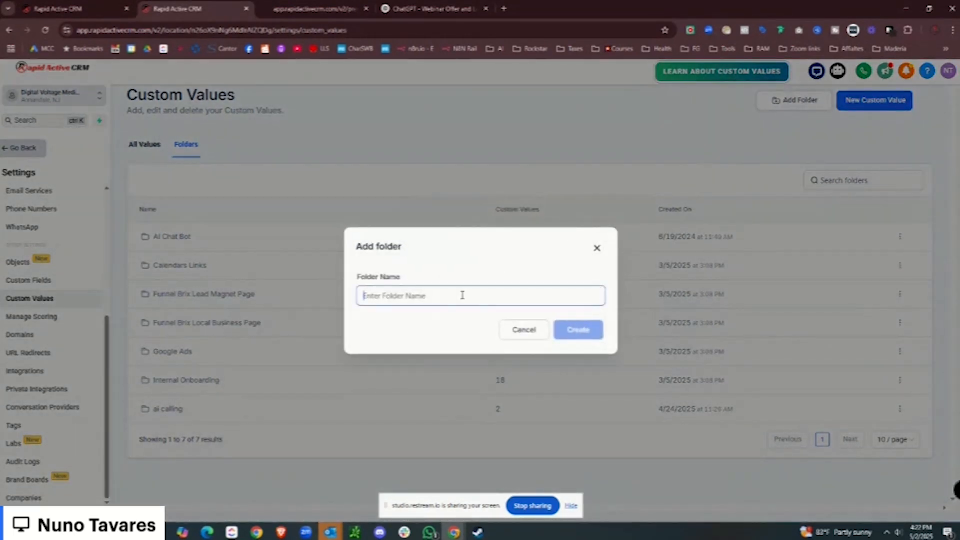
text(Webinar)
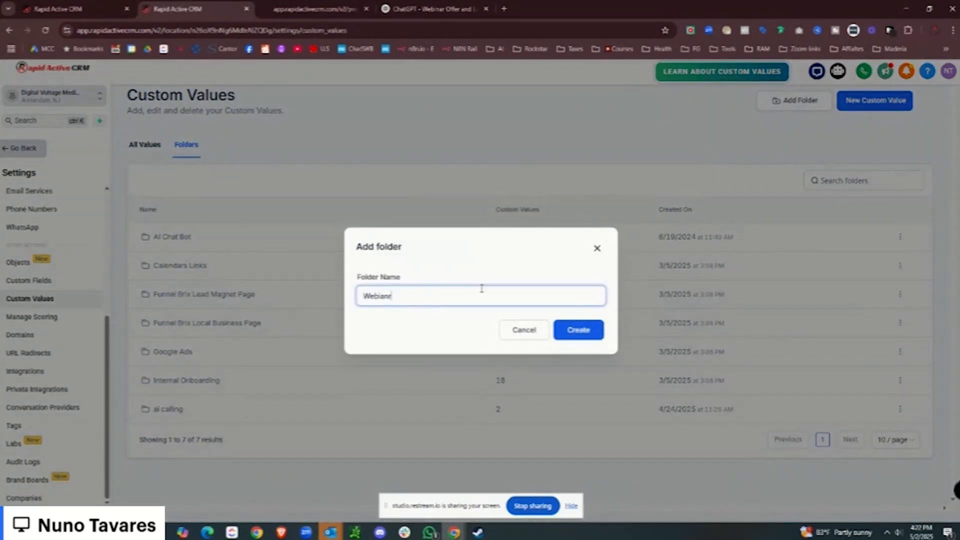
click(583, 331)
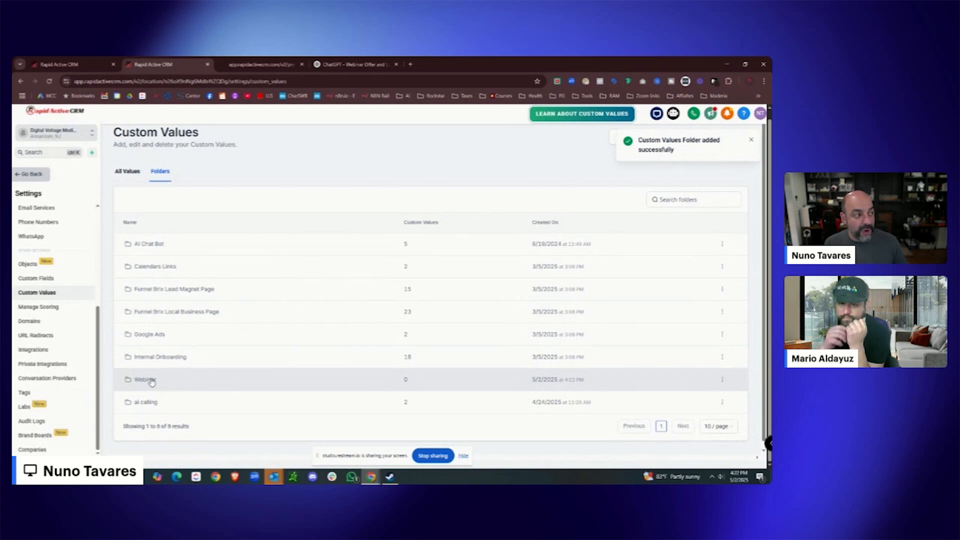
In the Webinar folder, create 'Webinar Chat Bot Script' holding the pasted chatbot script, and copy its key.
click(176, 380)
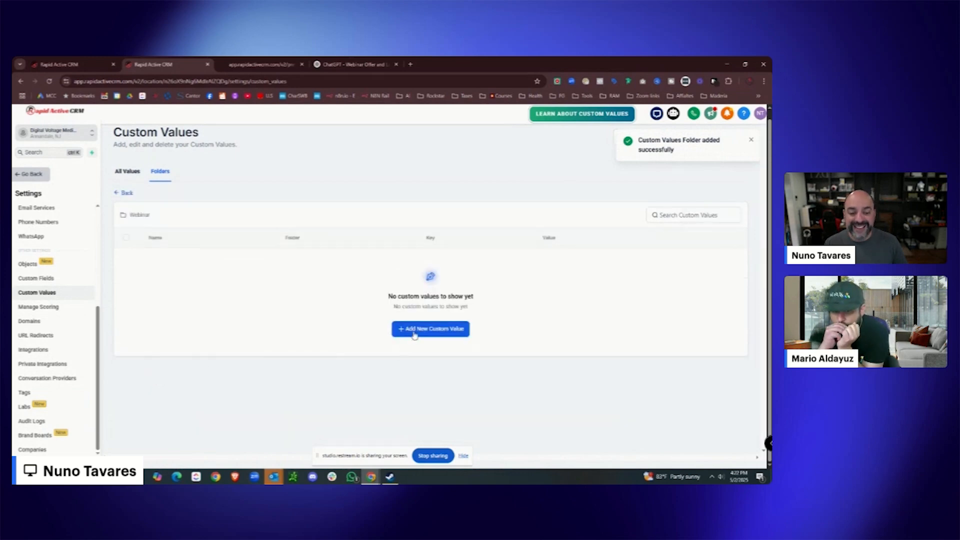
click(413, 329)
click(361, 263)
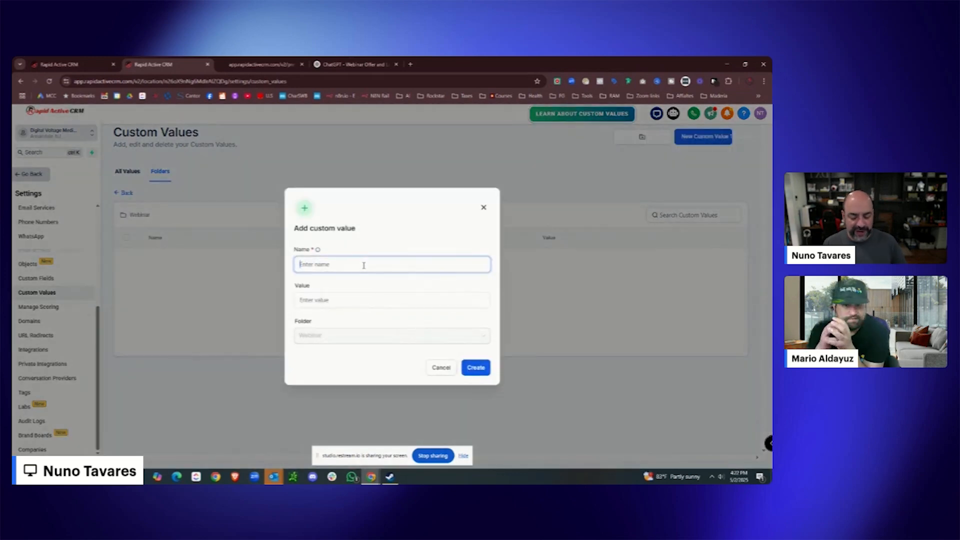
text(WEb)
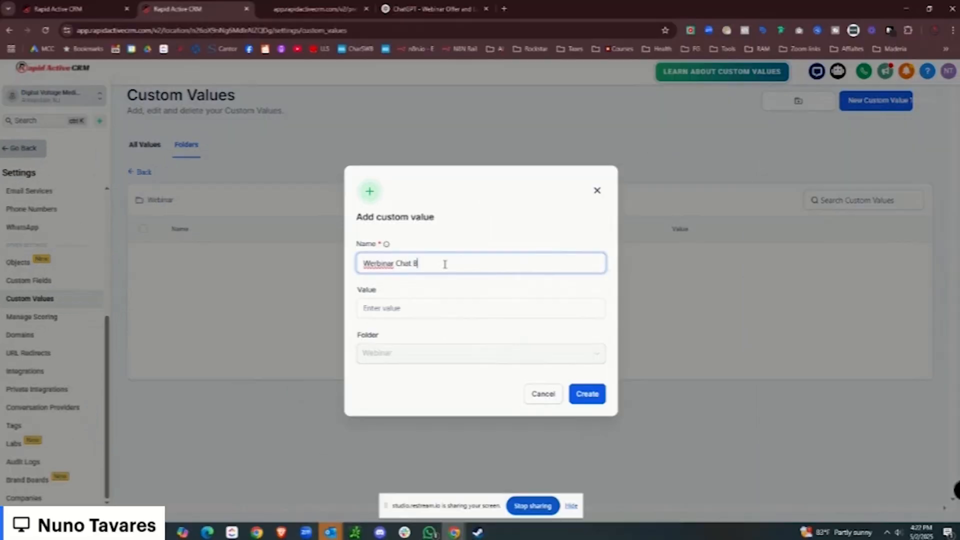
text(inar Chat Bot Script)
right_click(376, 261)
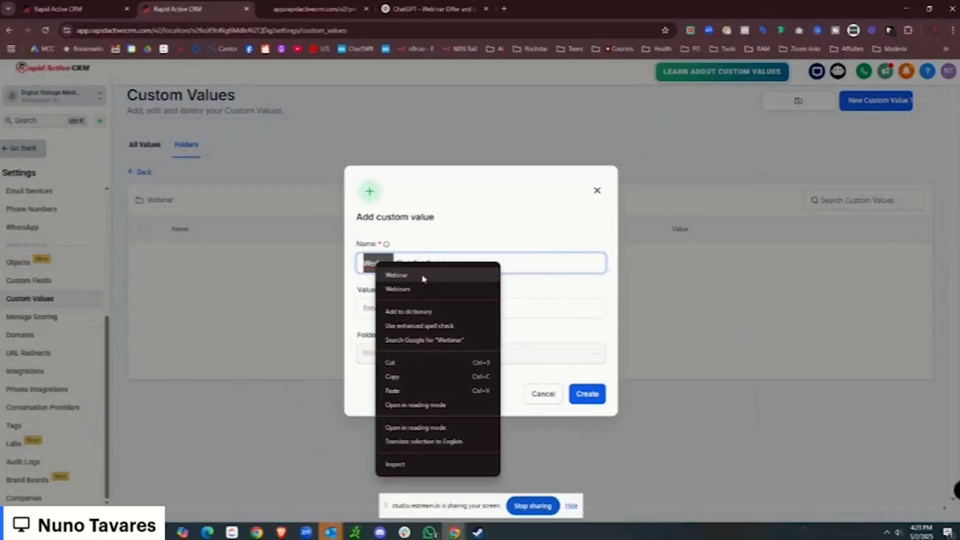
click(423, 276)
click(399, 308)
key(ctrl+v)
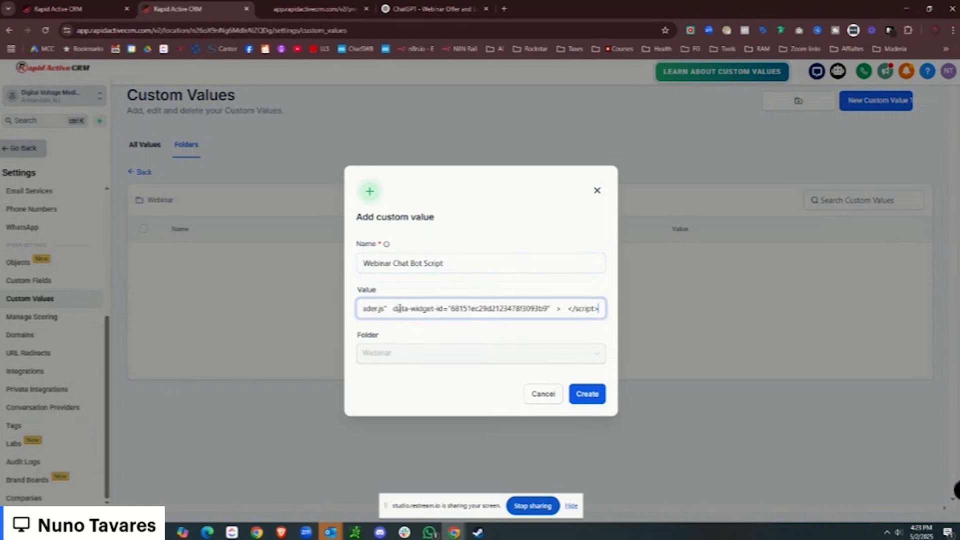
click(589, 395)
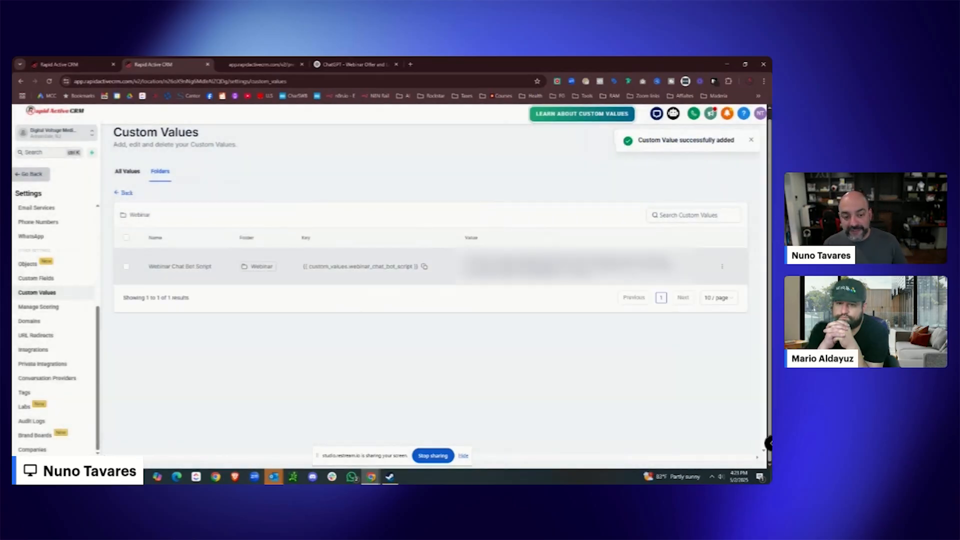
click(425, 268)
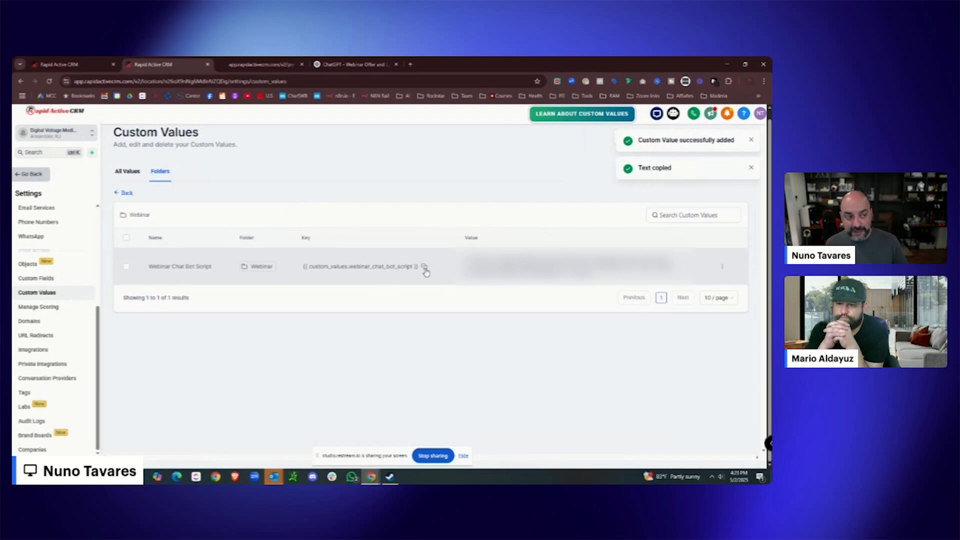
Put the {{ custom_values.webinar_chat_bot_script }} key into the custom code block and save.
click(85, 63)
click(700, 239)
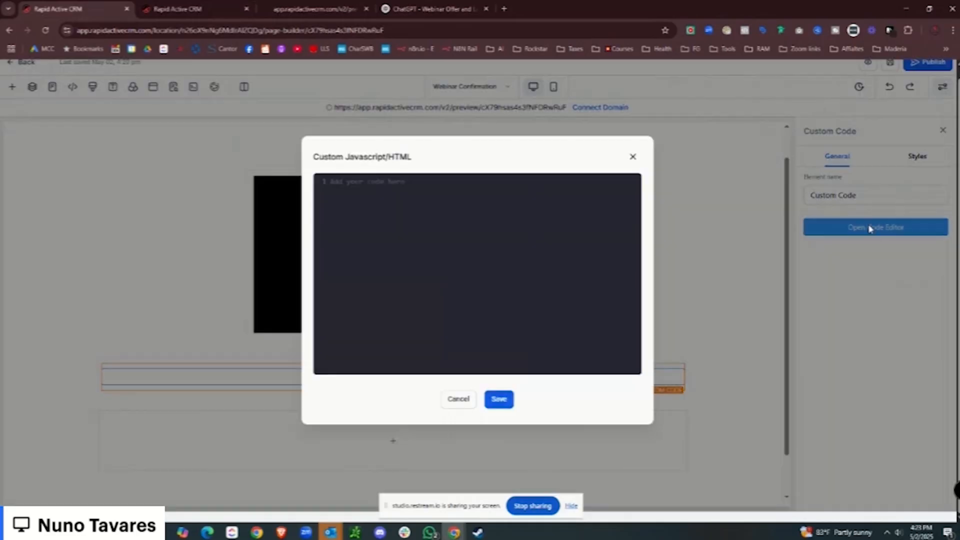
click(428, 195)
key(ctrl+v)
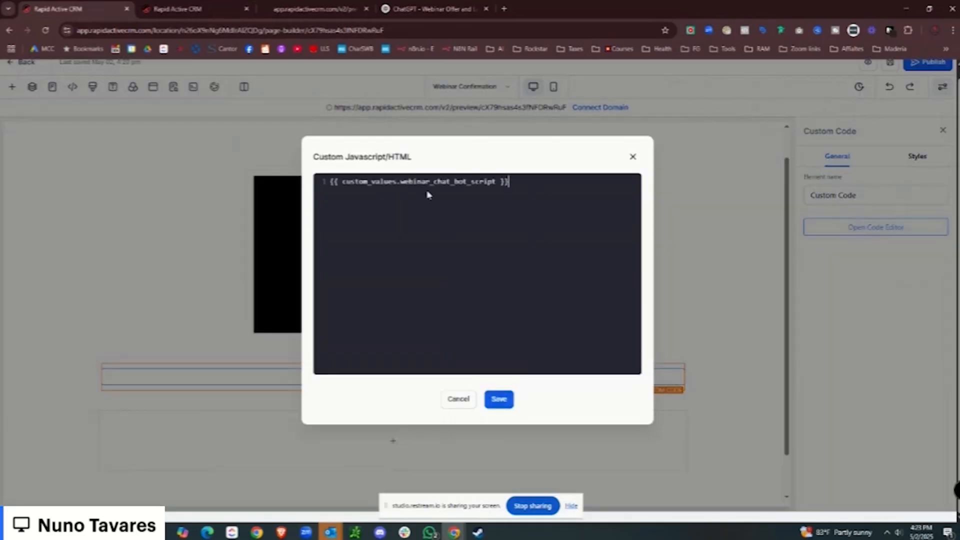
click(500, 399)
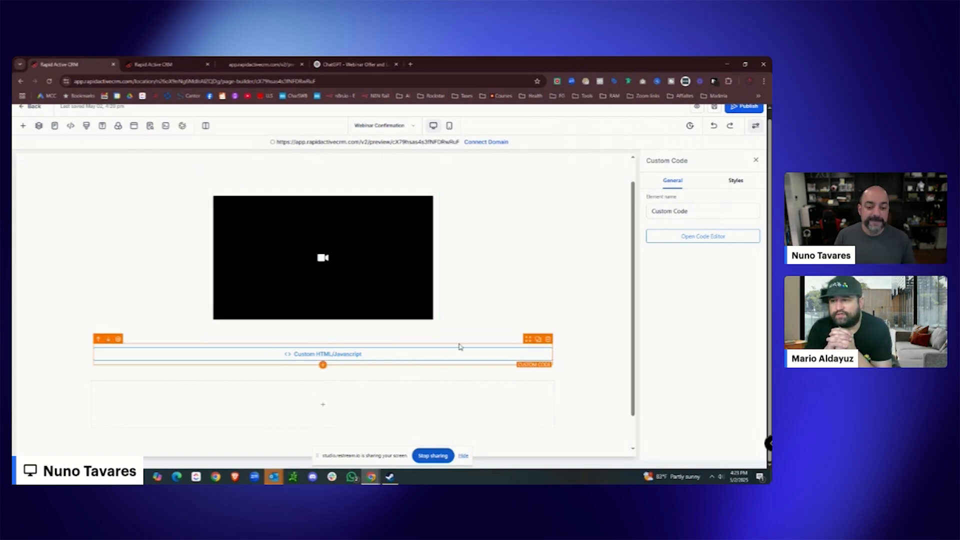
Delete the code block under the video and open the footer tracking code.
click(549, 341)
click(72, 125)
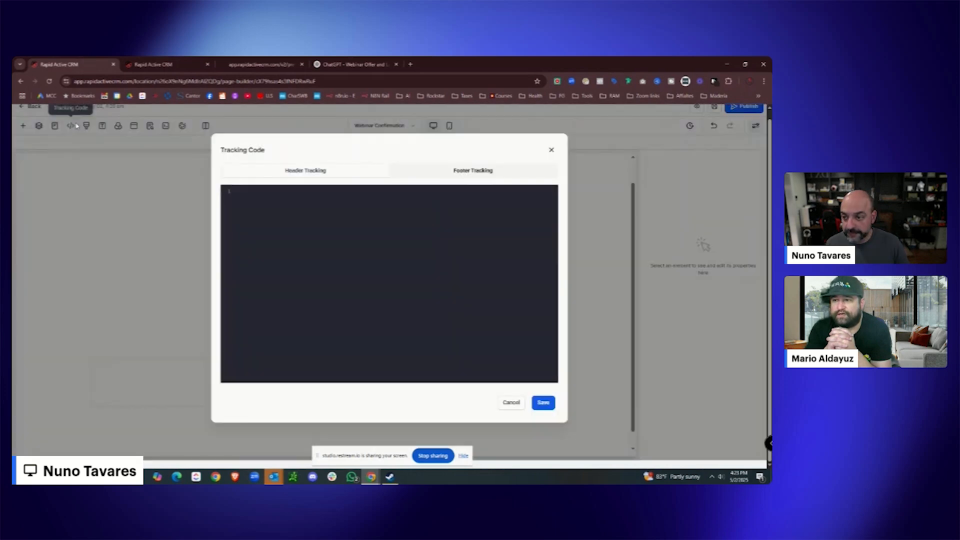
click(414, 193)
key(ctrl+v)
drag(324, 223, 281, 178)
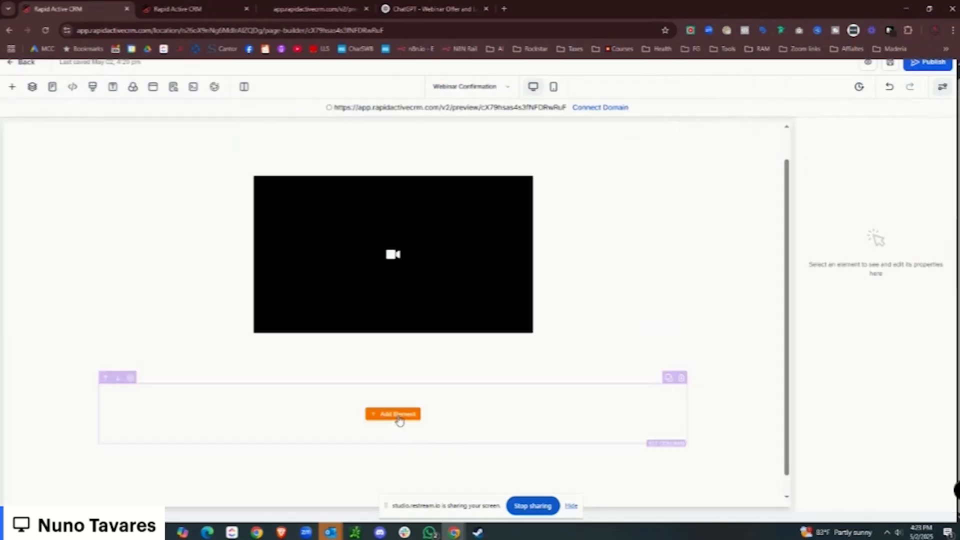
Add a new Code element beneath the video holding the chatbot custom value key, and save.
click(399, 419)
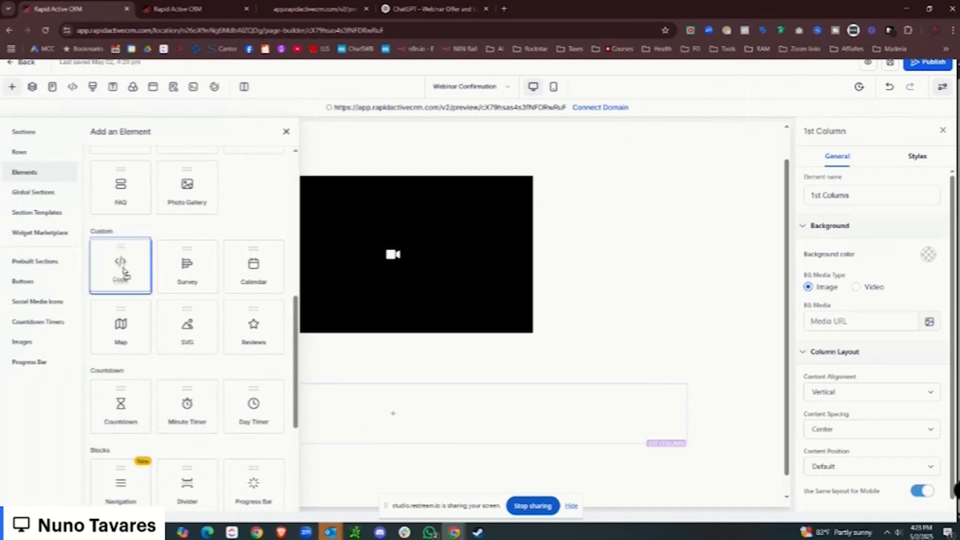
click(123, 272)
drag(125, 273, 430, 352)
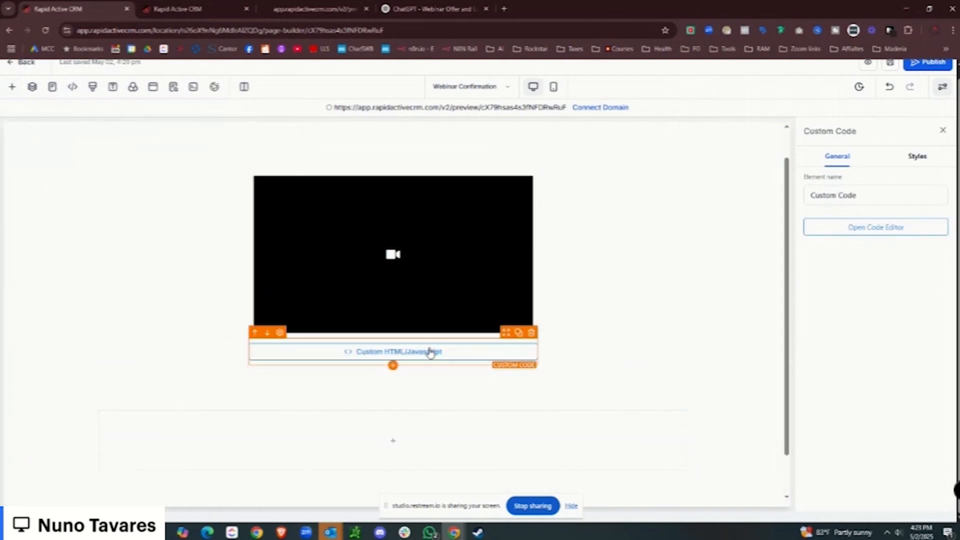
click(916, 229)
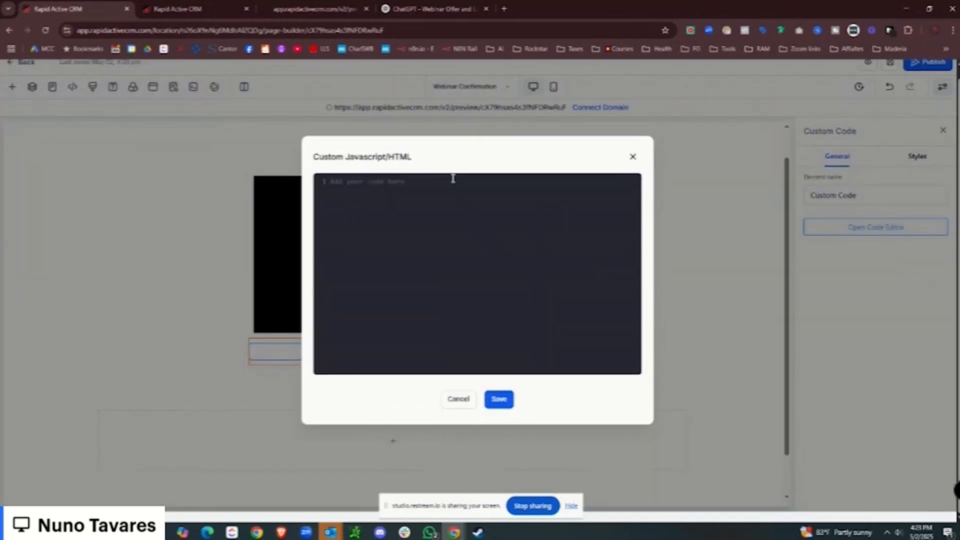
key(ctrl+v)
click(499, 399)
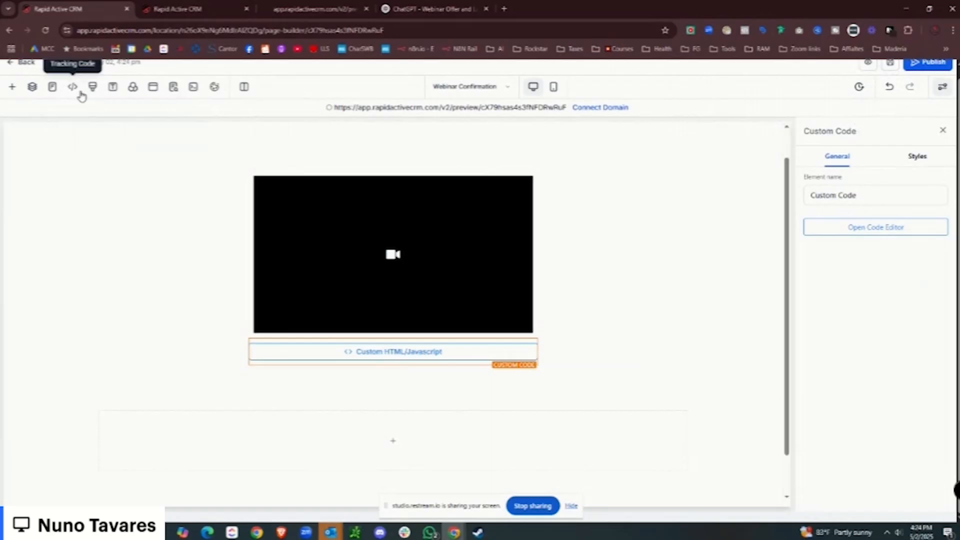
Clear all of the Footer Tracking code and save it.
click(70, 126)
click(597, 143)
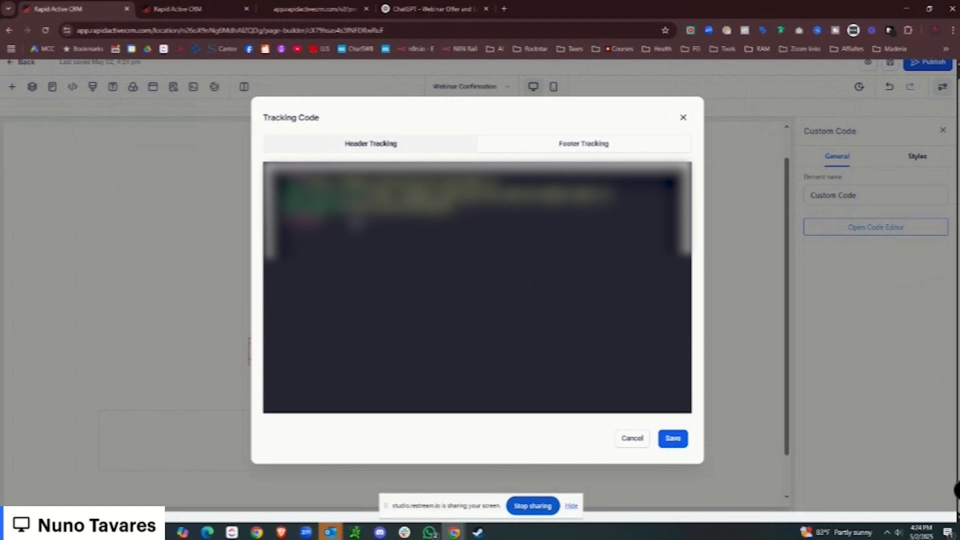
key(ctrl+a)
key(Delete)
click(673, 438)
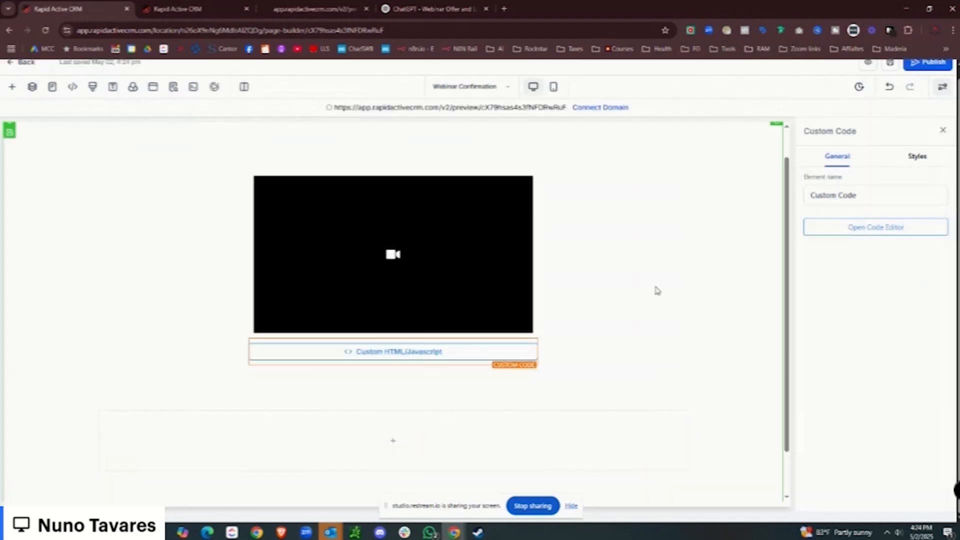
Preview the page in a new tab, open the chatbot widget, and return to the builder.
click(868, 64)
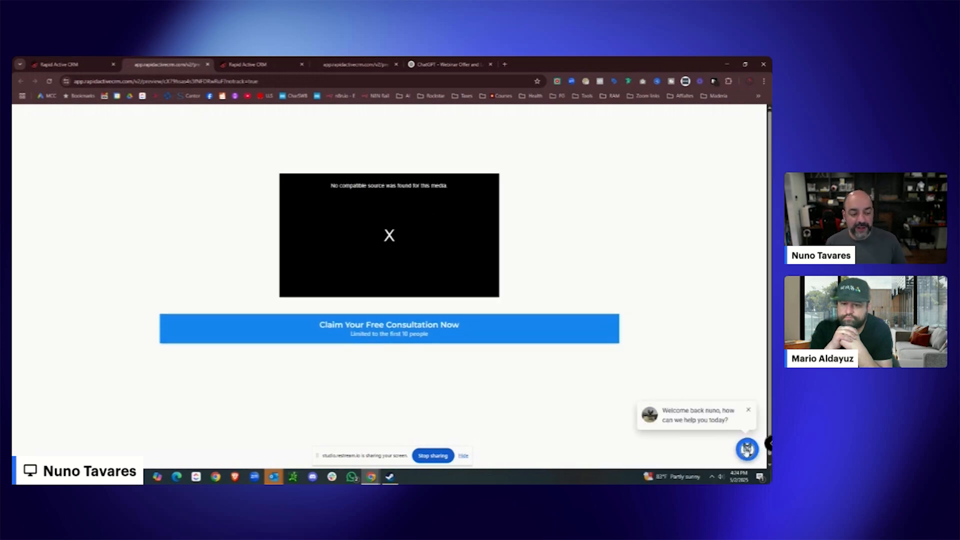
click(747, 449)
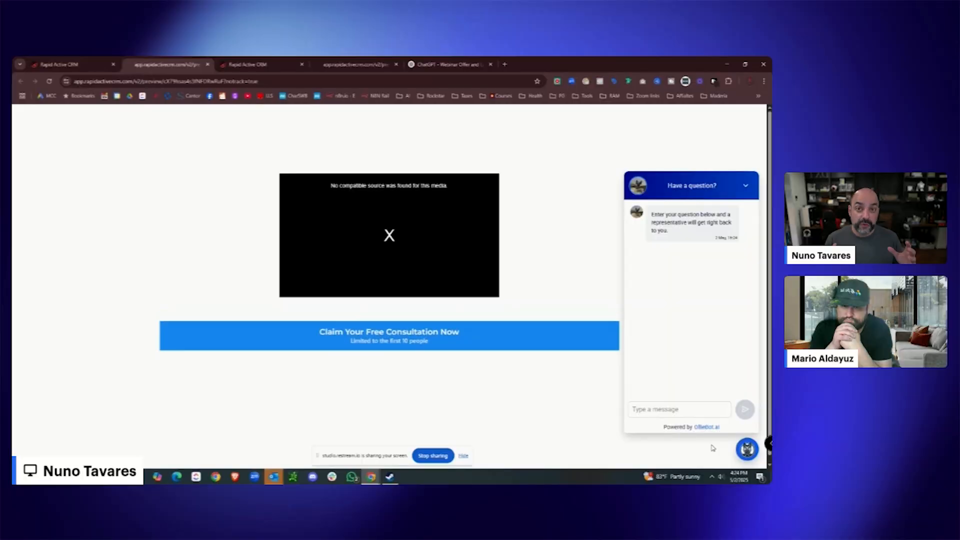
click(70, 65)
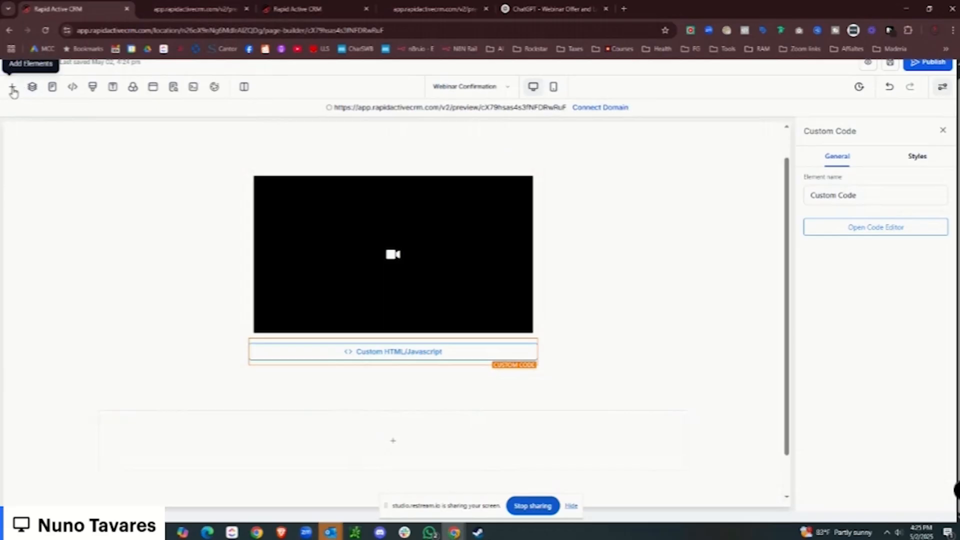
Select the Grab An Appointment button in Layers and confirm its Button Action is 'Open popup'.
click(13, 88)
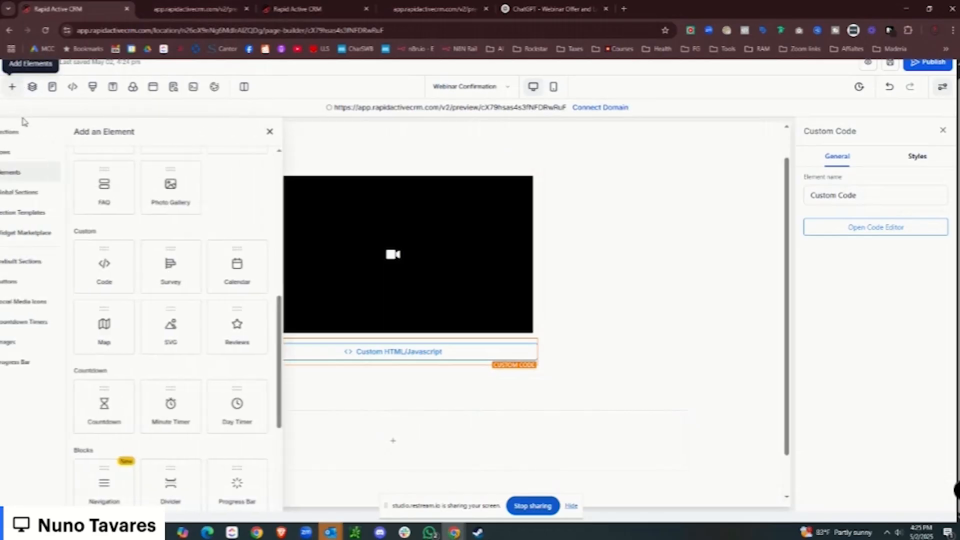
click(32, 88)
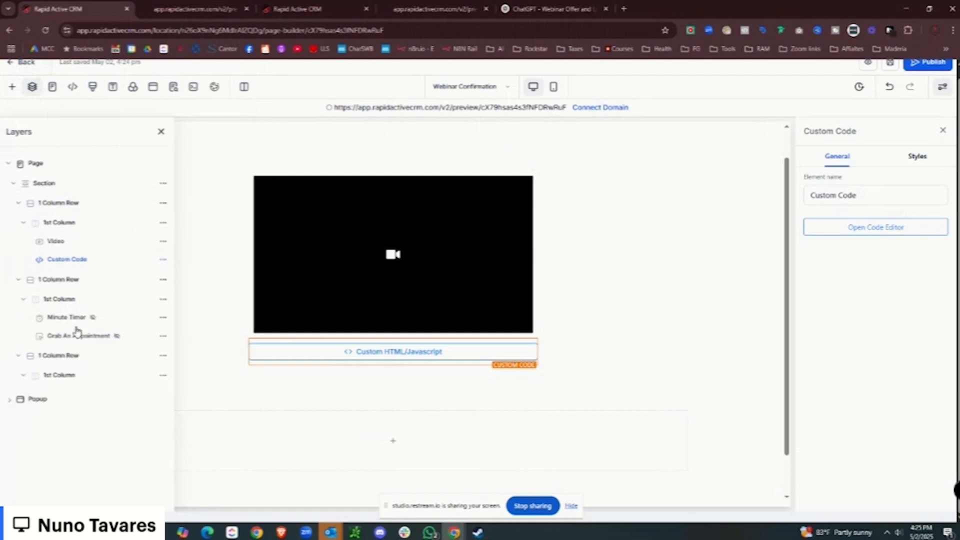
click(79, 336)
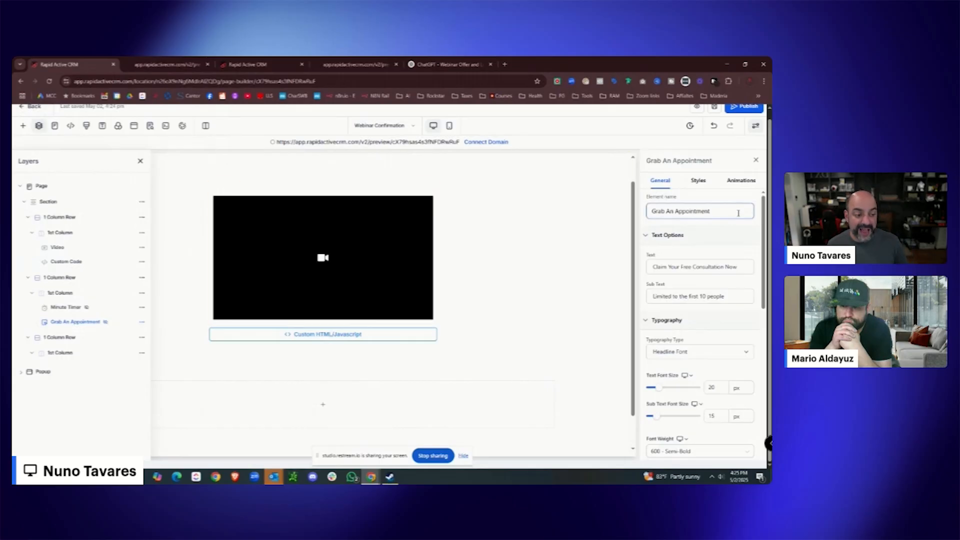
scroll(705, 260, down, 6)
scroll(708, 320, down, 2)
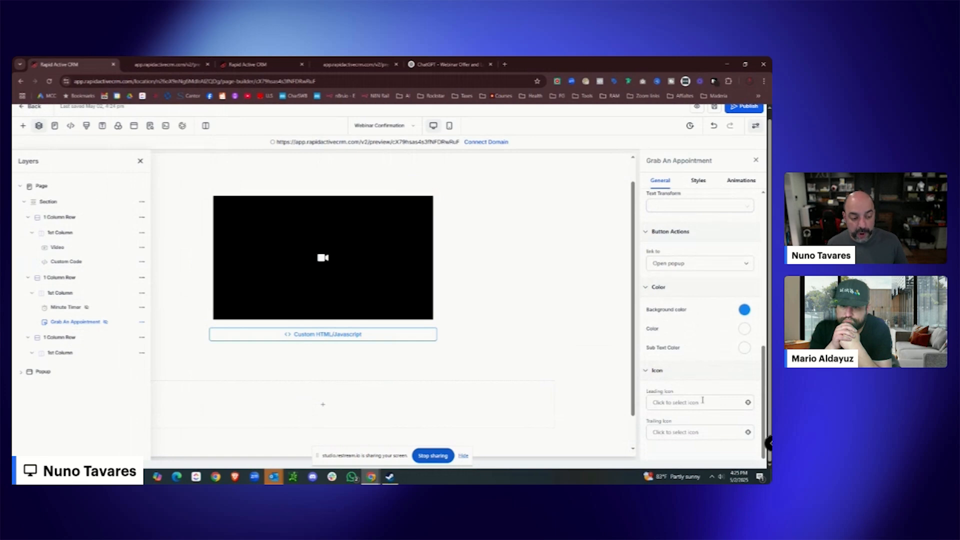
scroll(703, 400, up, 4)
scroll(703, 350, down, 3)
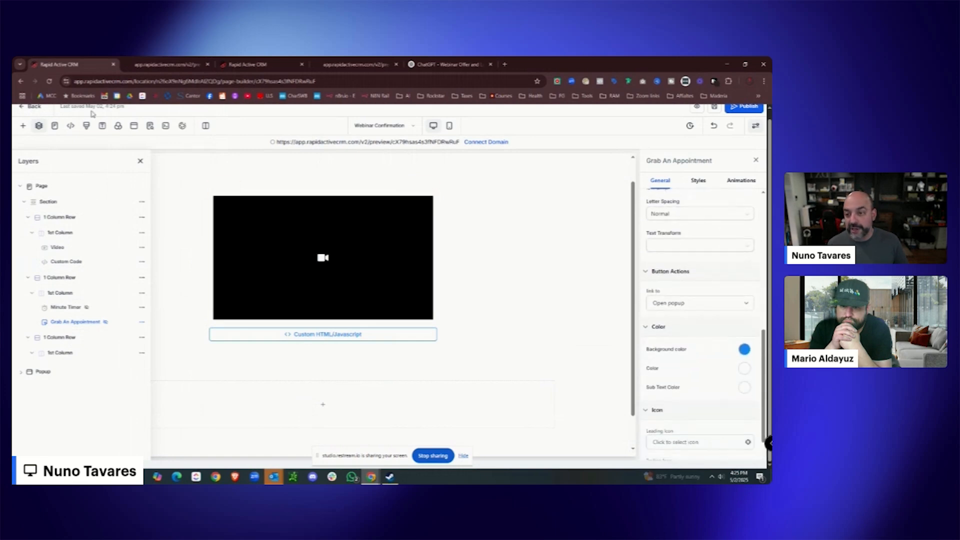
Add a popup sub headline reading 'Please Book Your Consultation Below', correcting the typo.
click(133, 129)
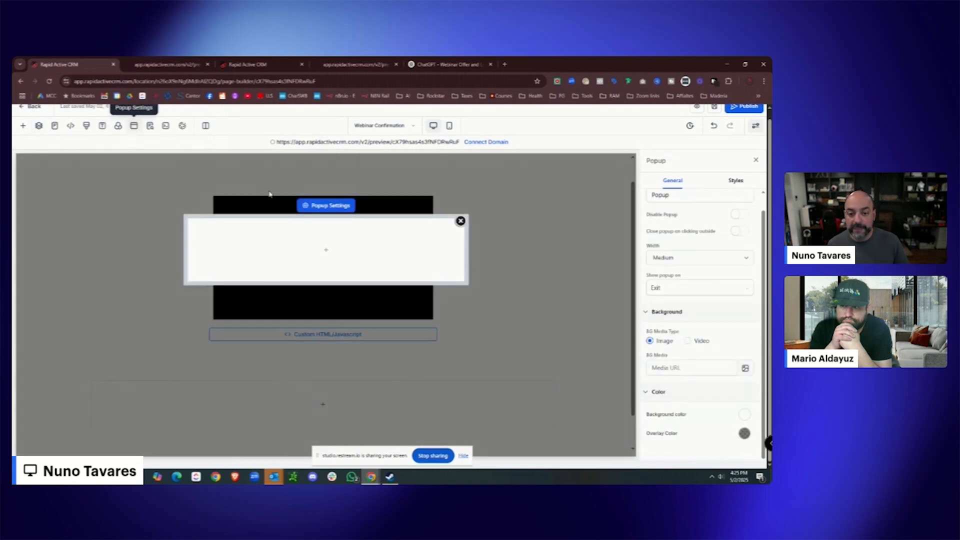
click(321, 252)
click(160, 227)
drag(392, 245, 254, 244)
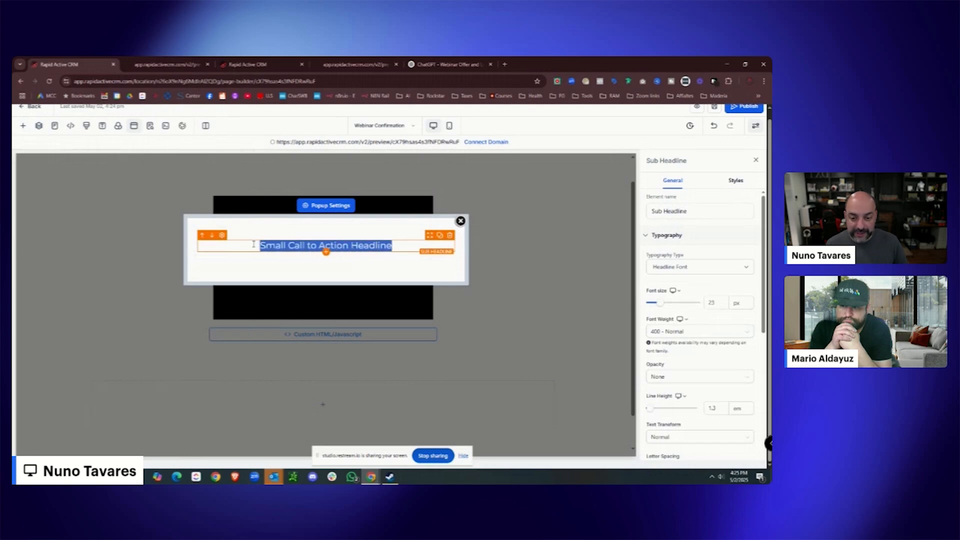
text(Pla)
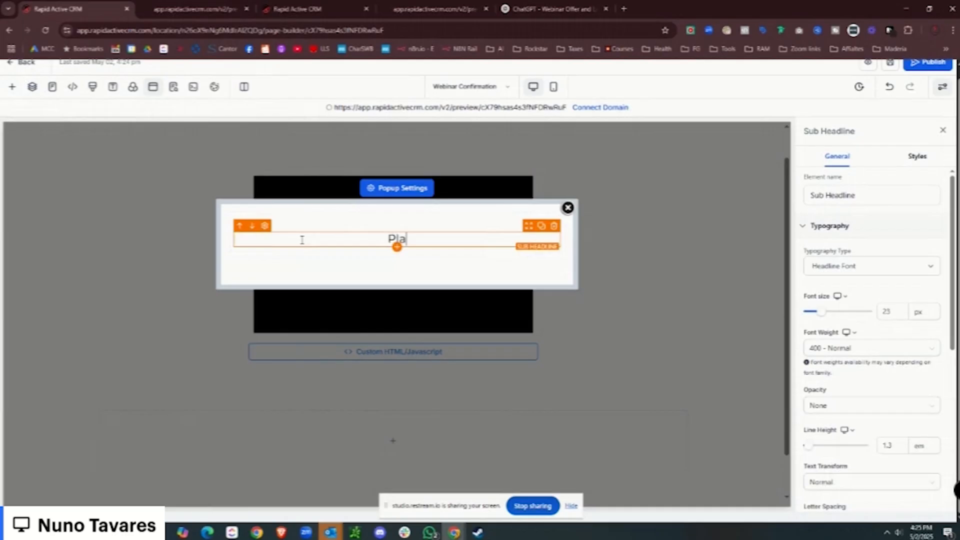
text(ase Book Your C)
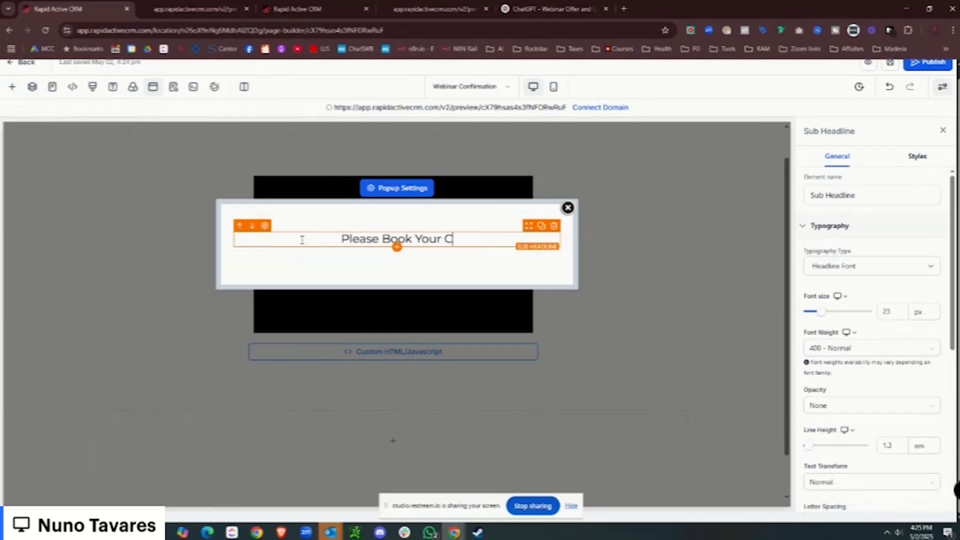
text(onsualtation Below)
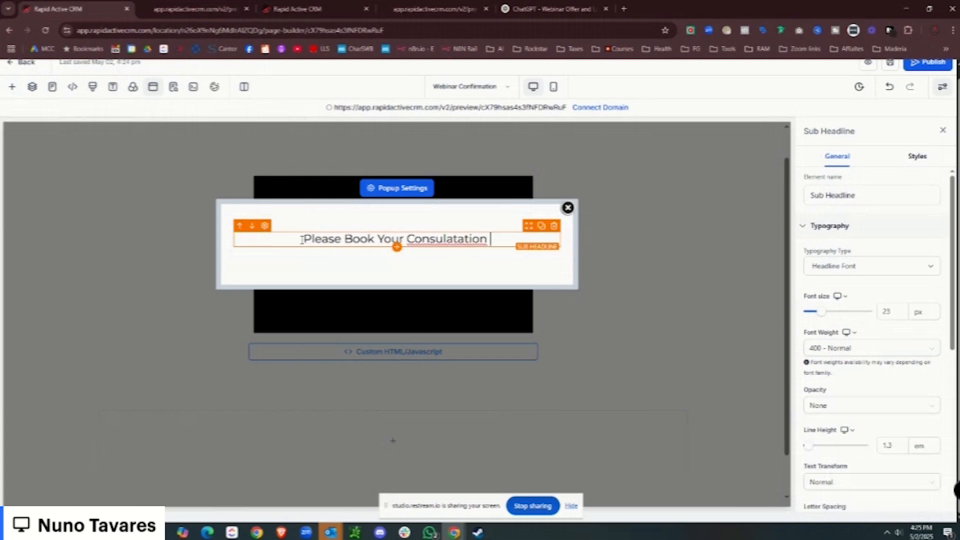
right_click(410, 240)
click(454, 256)
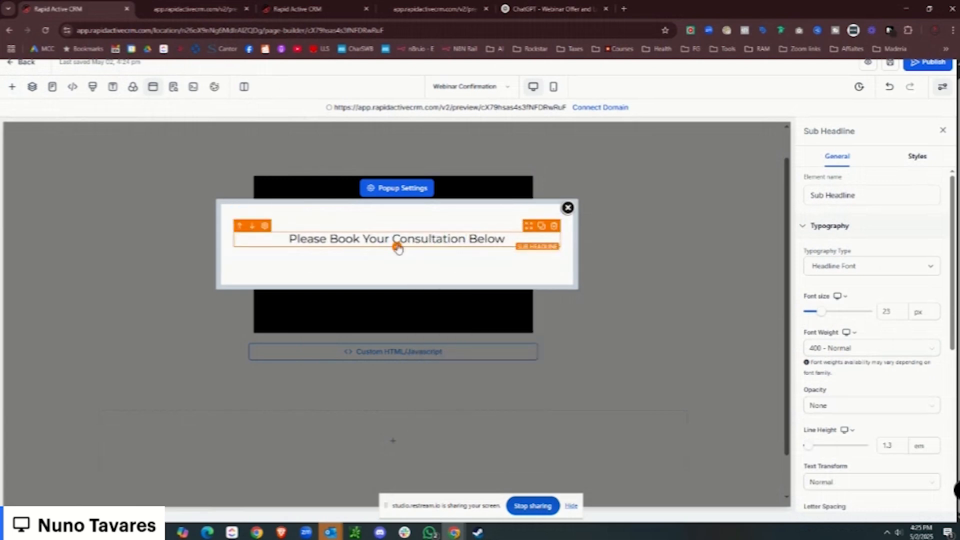
Embed the Discovery Call calendar below it and set its redirect action to Go to website Url.
click(12, 86)
scroll(187, 329, down, 4)
scroll(187, 328, down, 4)
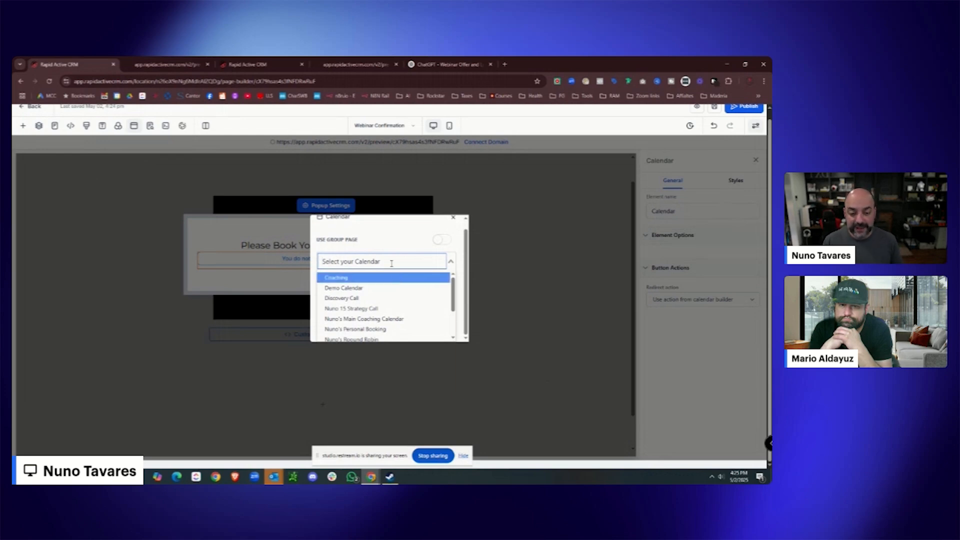
scroll(380, 297, down, 2)
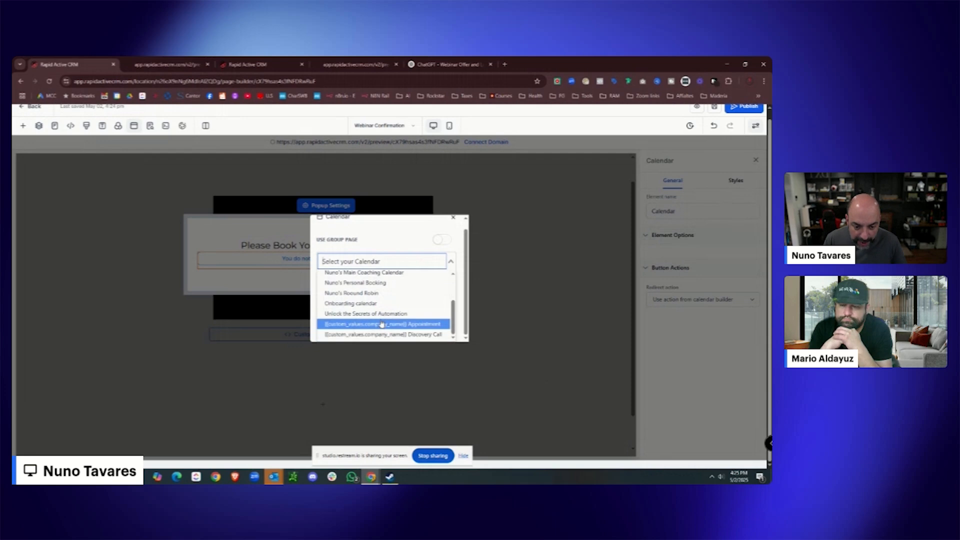
click(383, 335)
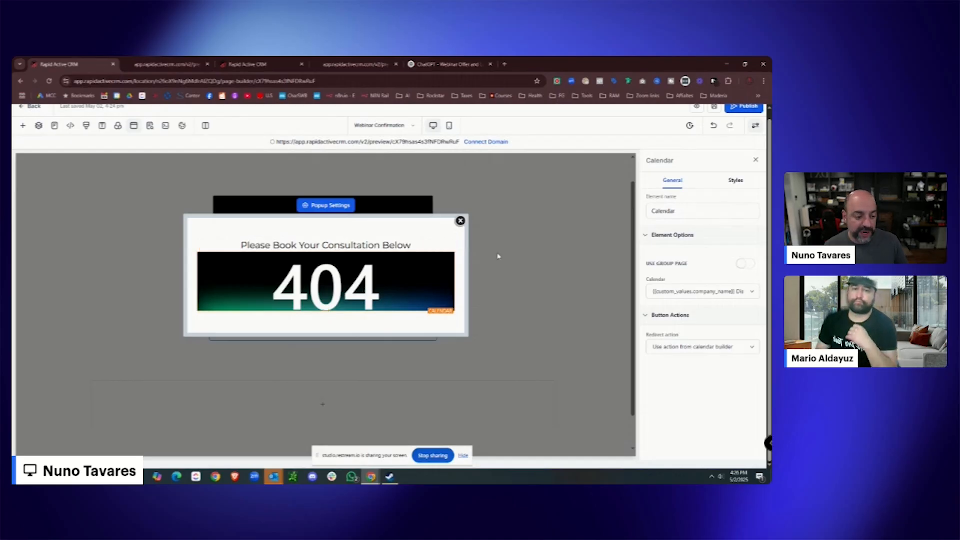
click(665, 347)
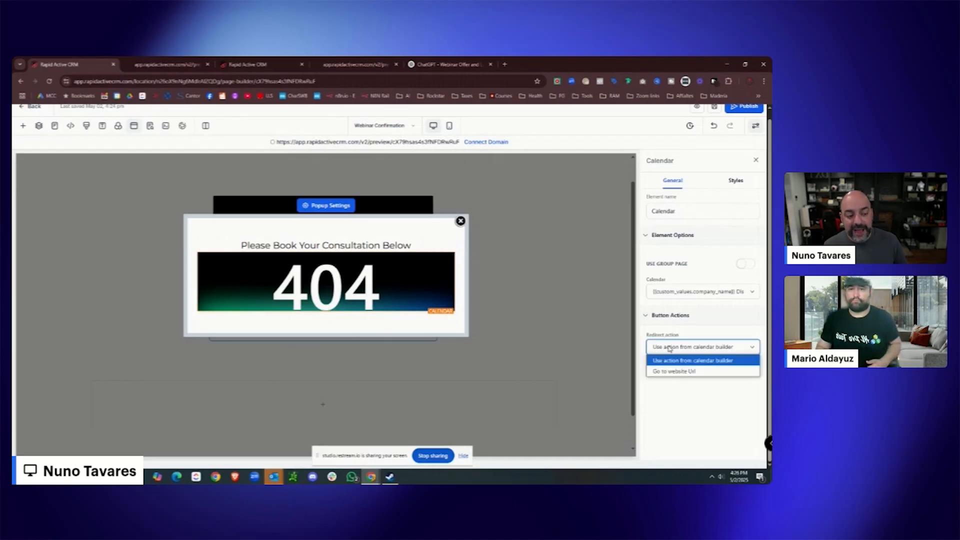
click(680, 372)
click(650, 383)
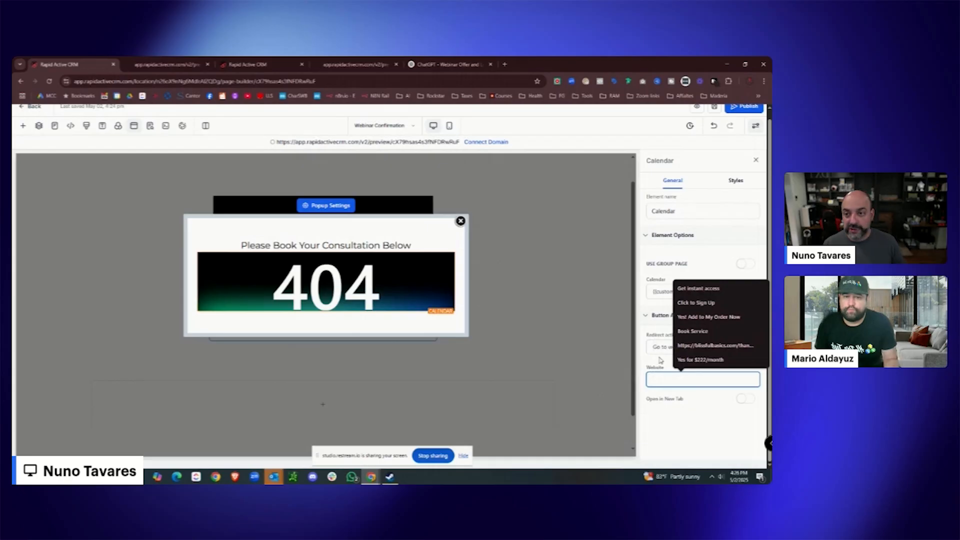
Create a Webinar Registration Page Link custom value set to #.
click(197, 63)
click(248, 63)
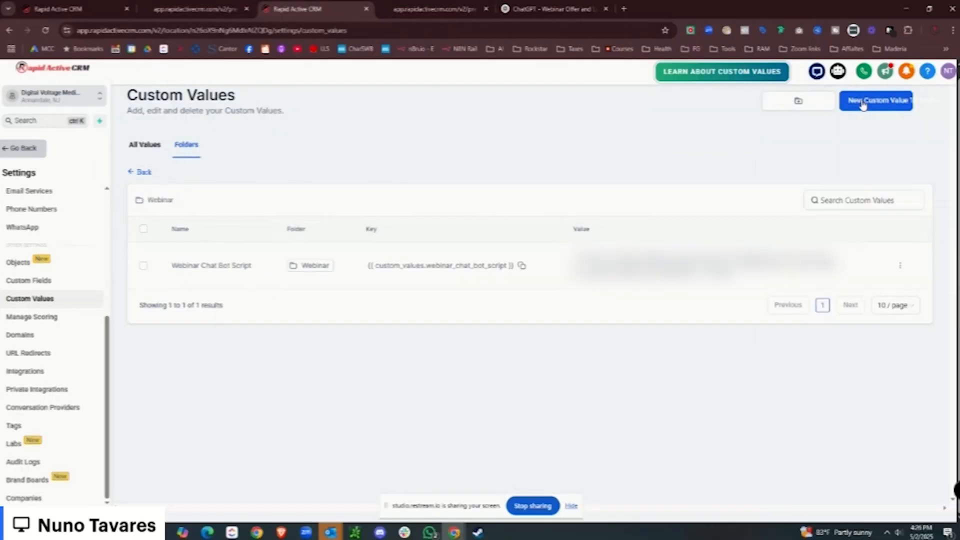
click(864, 102)
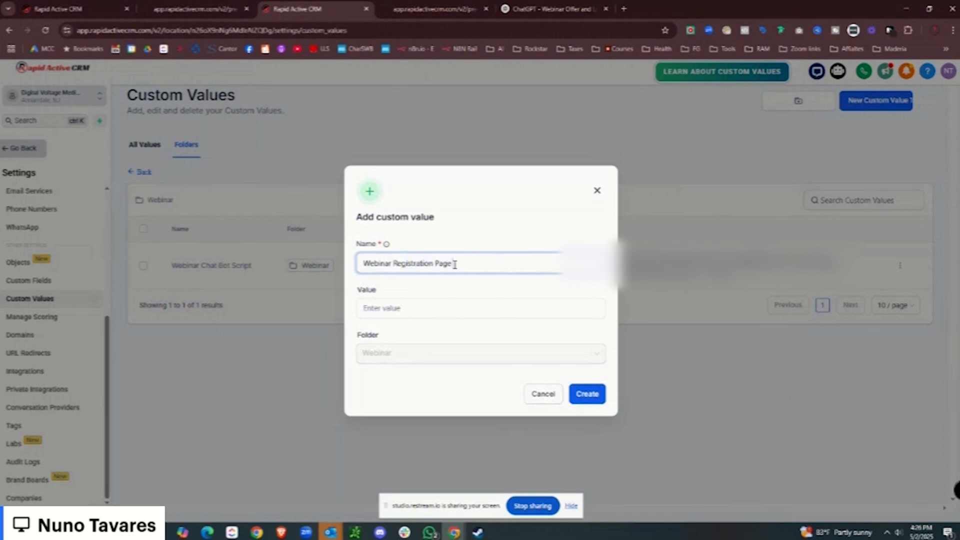
click(433, 316)
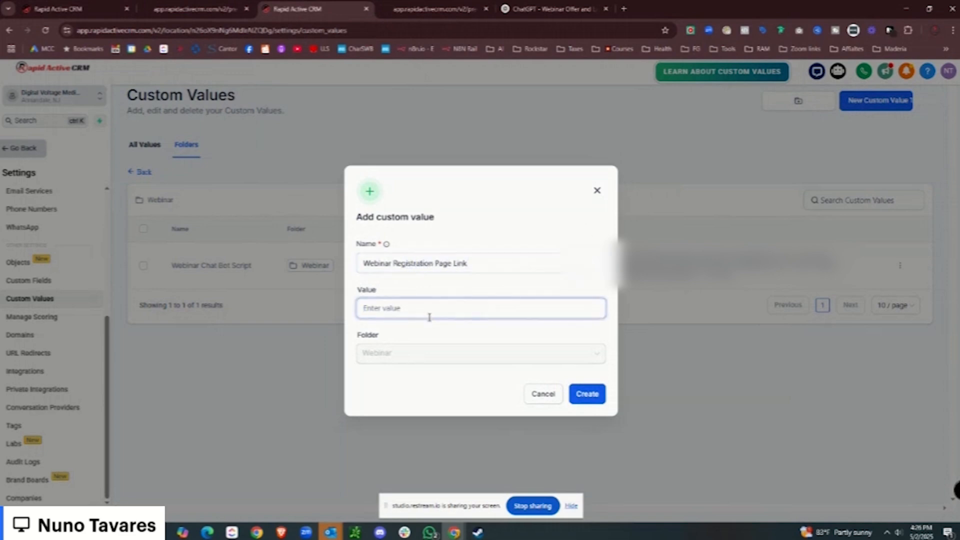
click(593, 395)
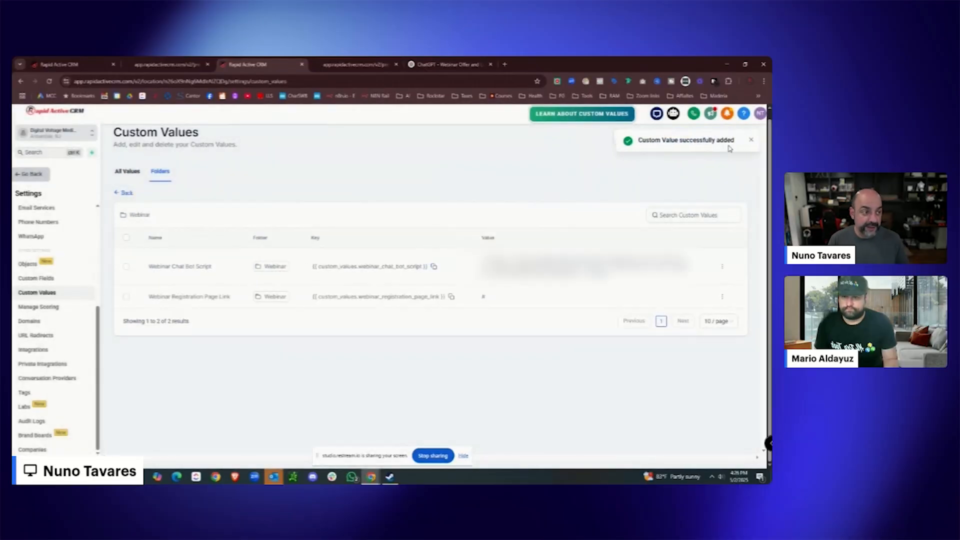
click(723, 140)
Create a Webinar Watch Room Page Link custom value set to #.
click(315, 266)
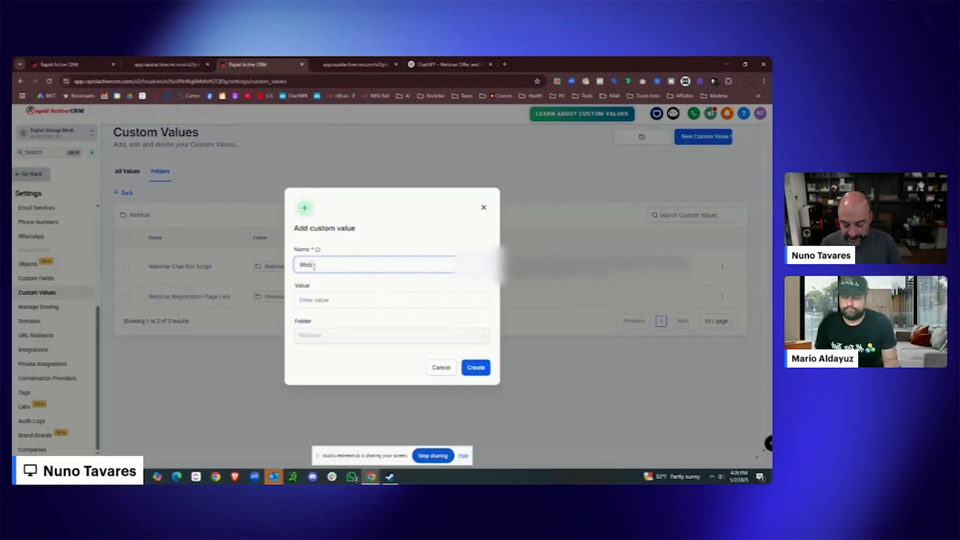
text(Webianr )
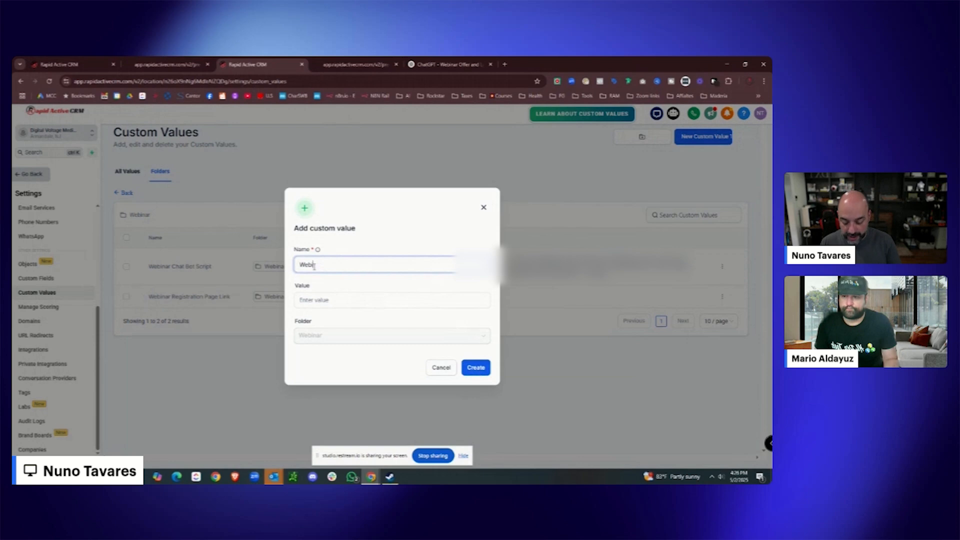
text(nar Watch Room Page)
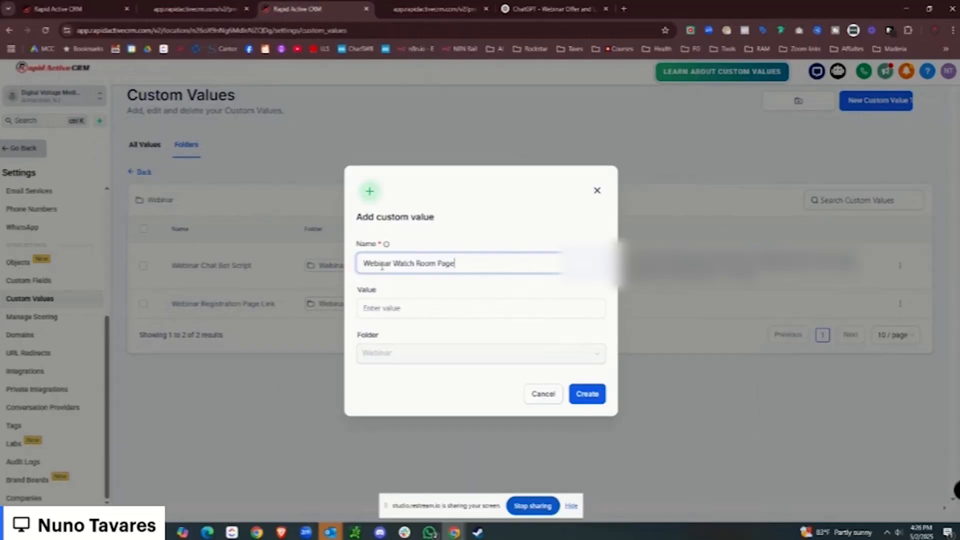
text( Link)
click(394, 308)
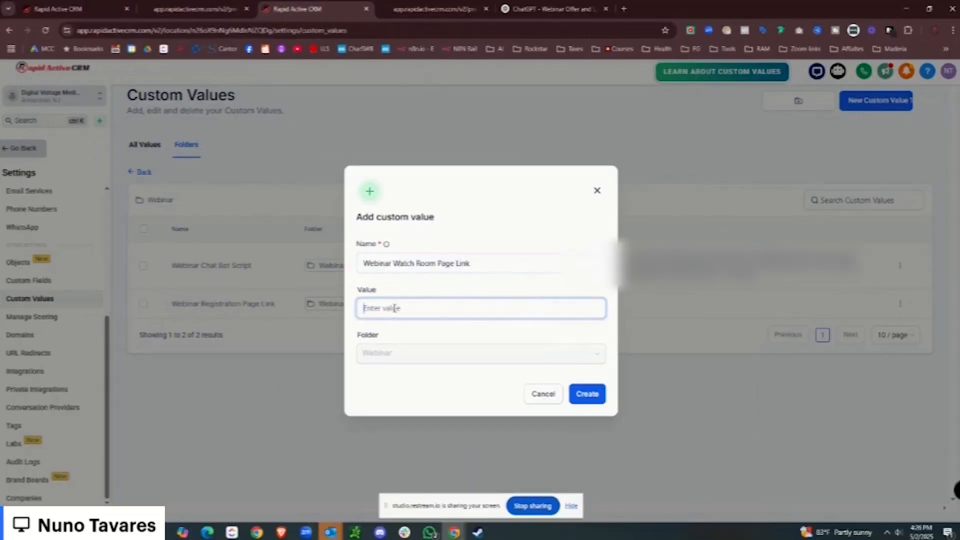
text(#)
click(588, 395)
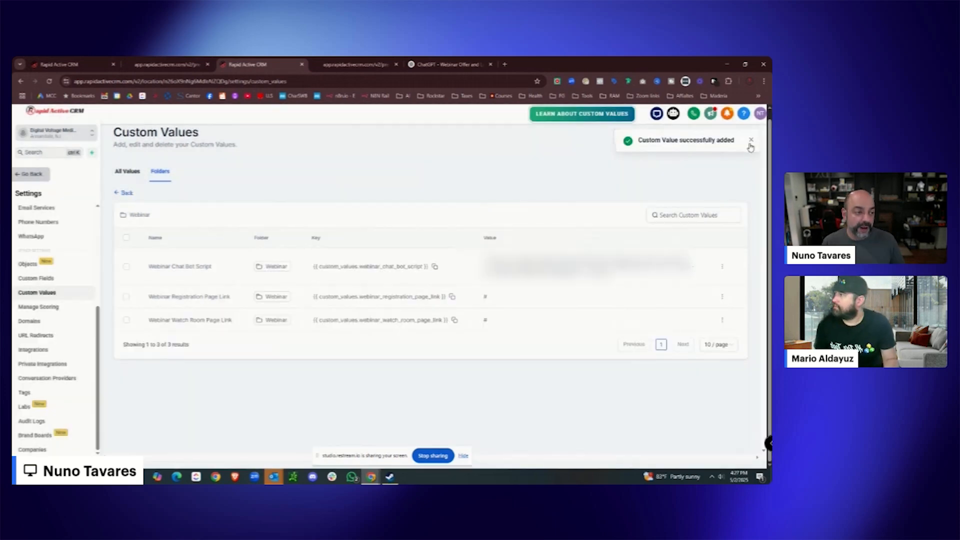
click(750, 140)
Create a Webinar Thank You Page Link custom value set to #.
click(705, 136)
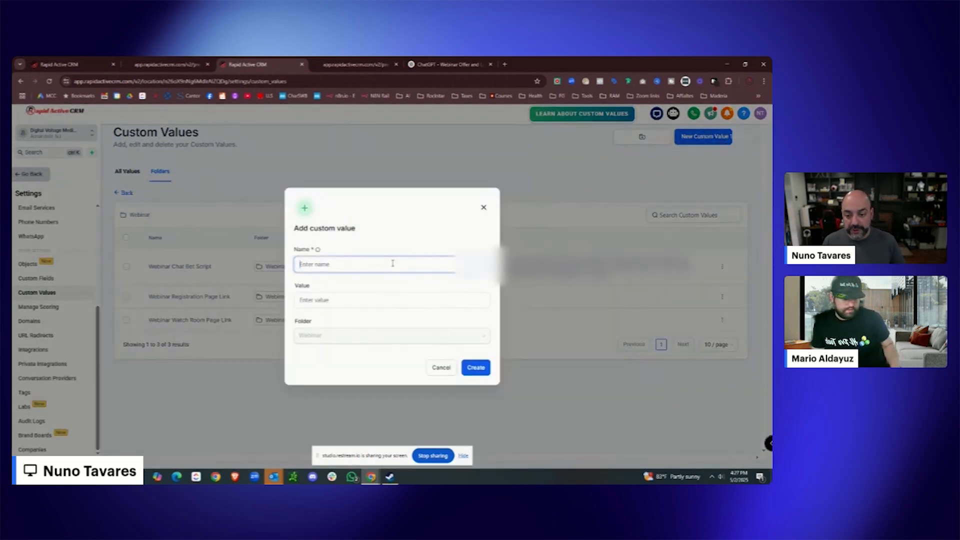
text(Webian)
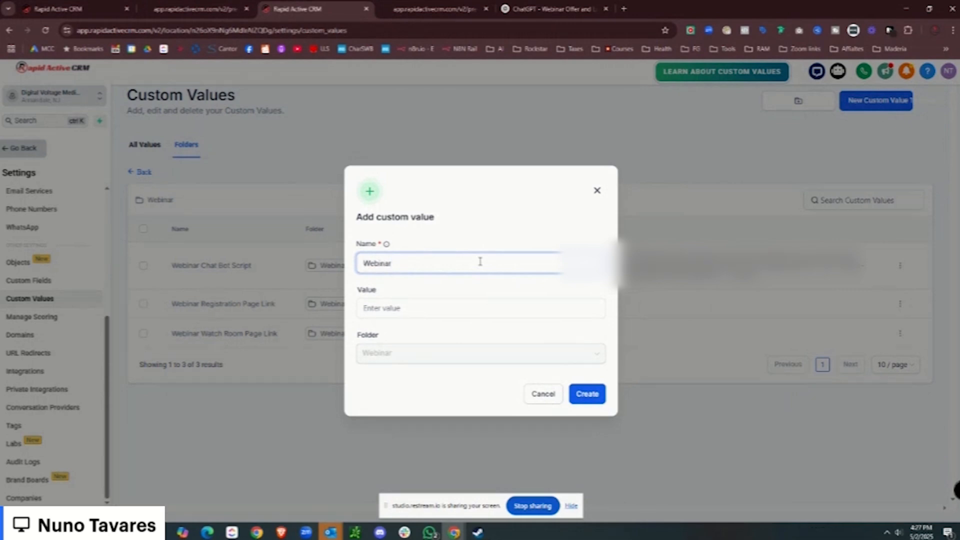
click(465, 312)
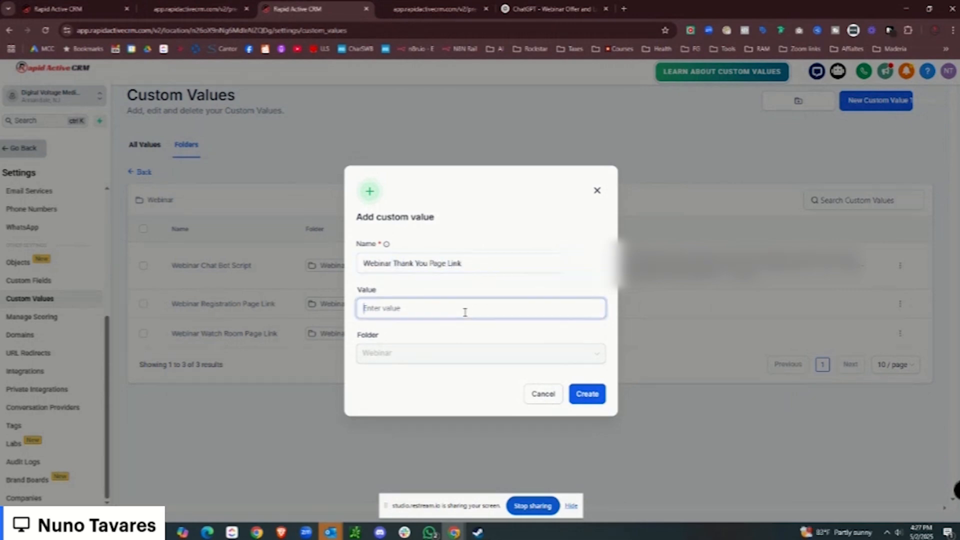
click(581, 395)
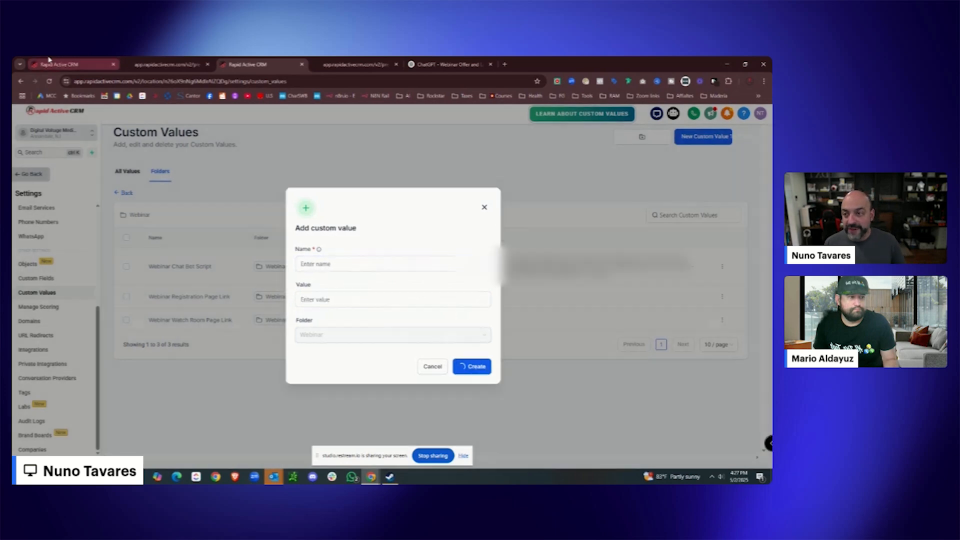
click(51, 62)
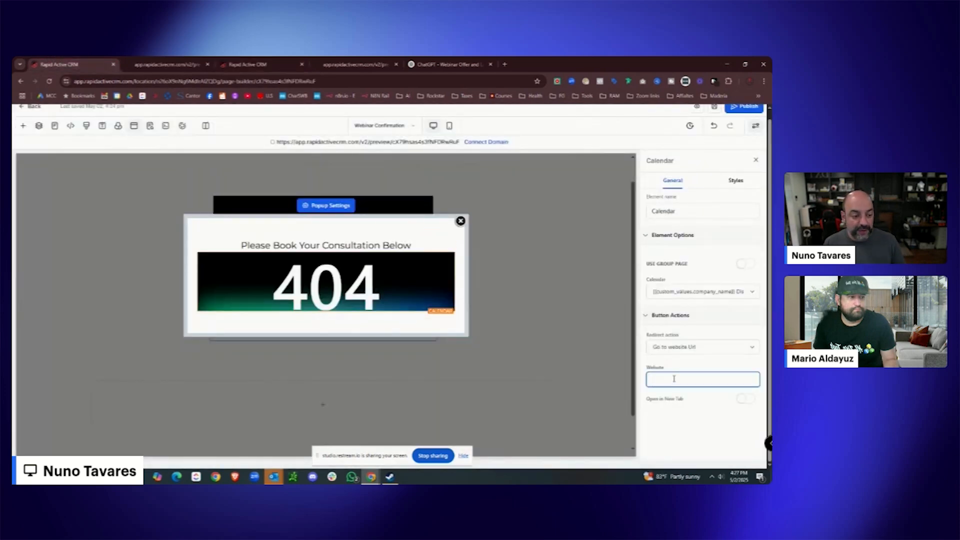
Paste the Webinar Thank You Page Link key into the calendar's redirect Website field and save.
click(163, 69)
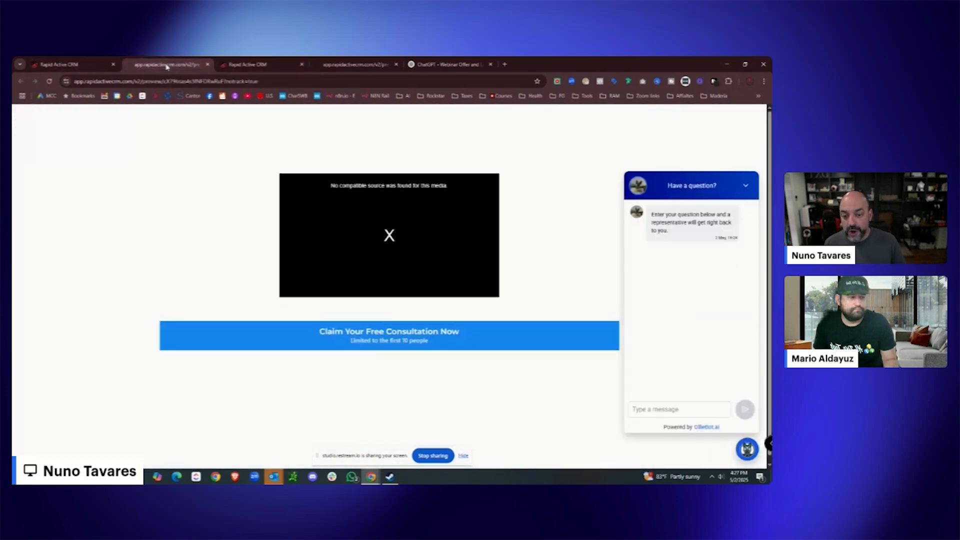
click(243, 66)
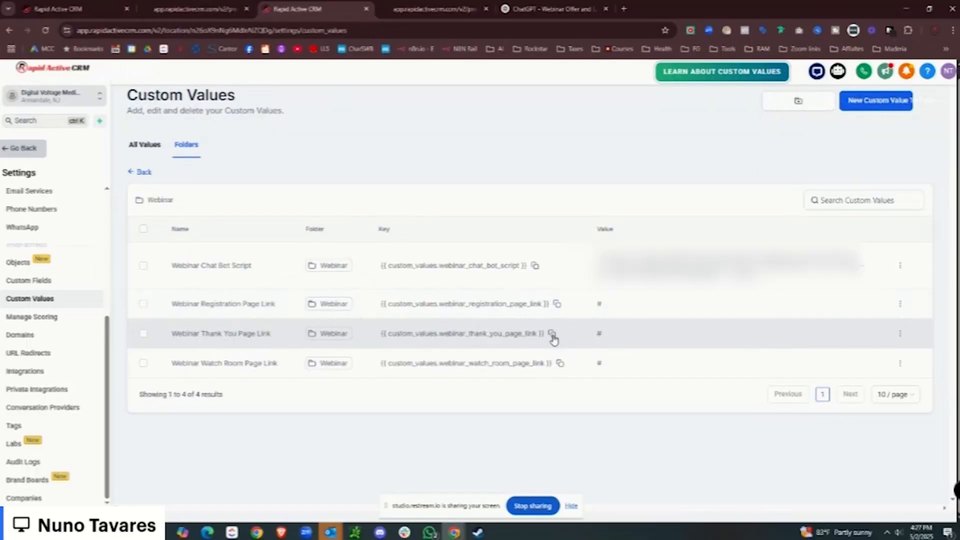
click(553, 335)
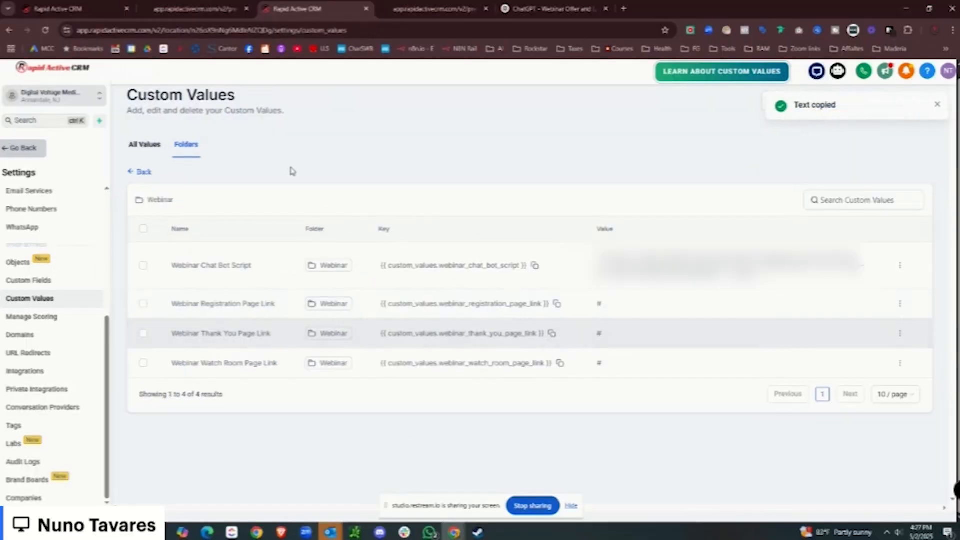
click(77, 10)
click(834, 409)
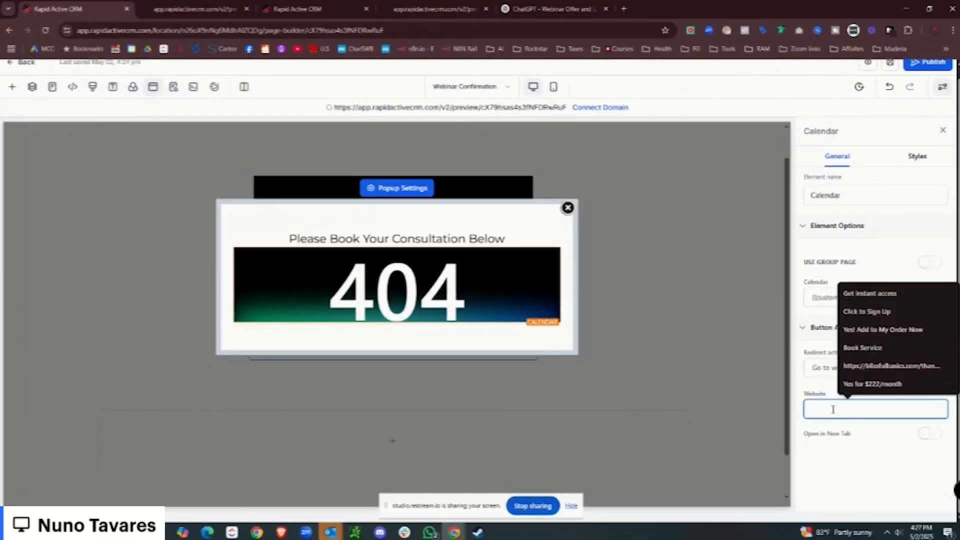
key(ctrl+v)
click(890, 63)
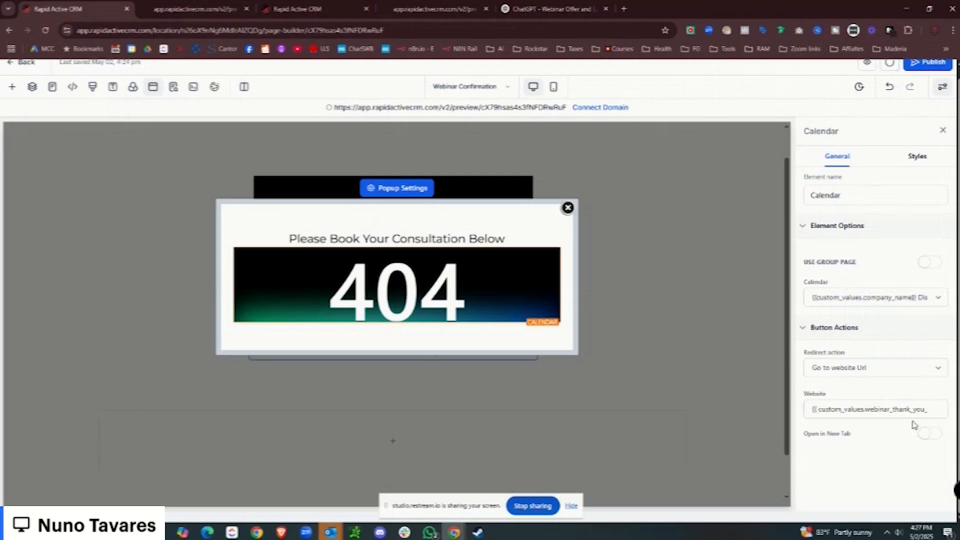
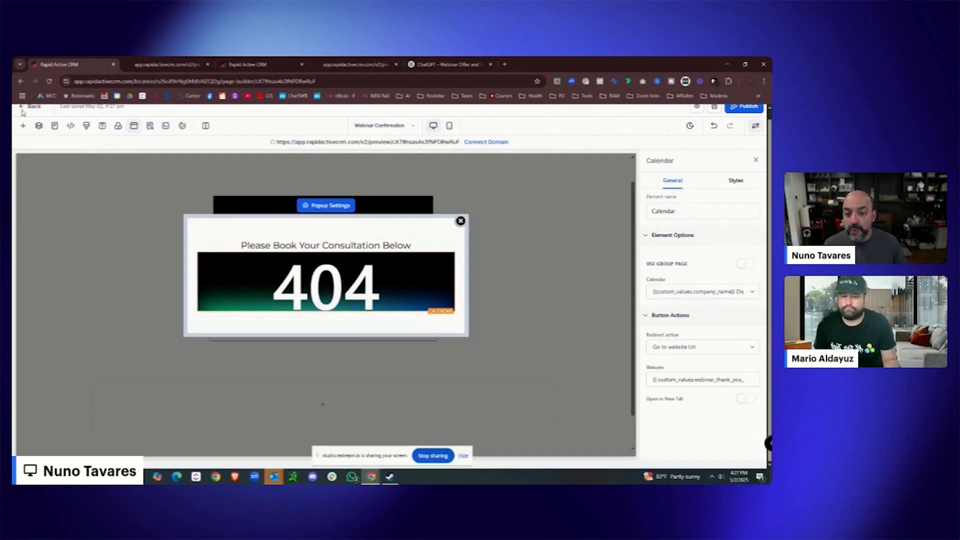
Leave the Webinar Confirmation builder and open the Webinar Registration page for editing.
click(22, 110)
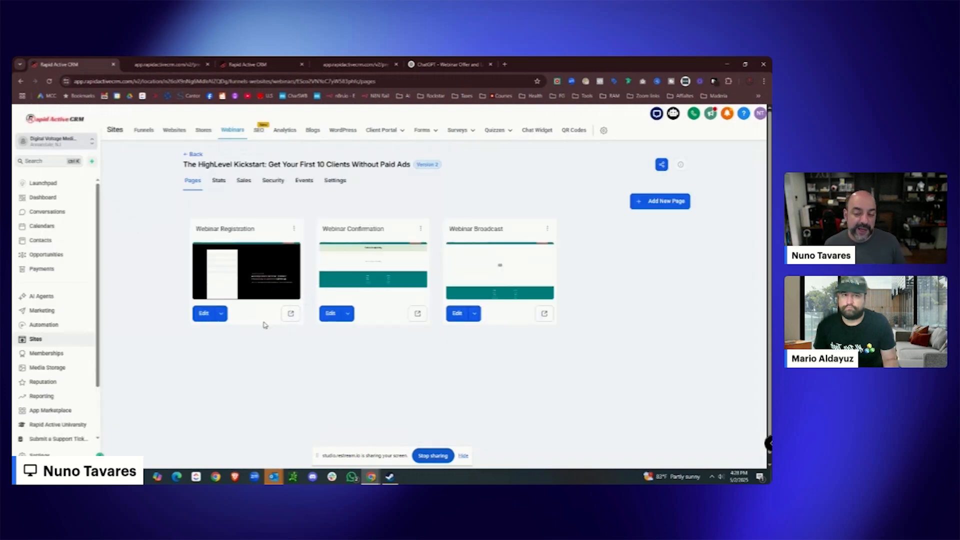
click(205, 315)
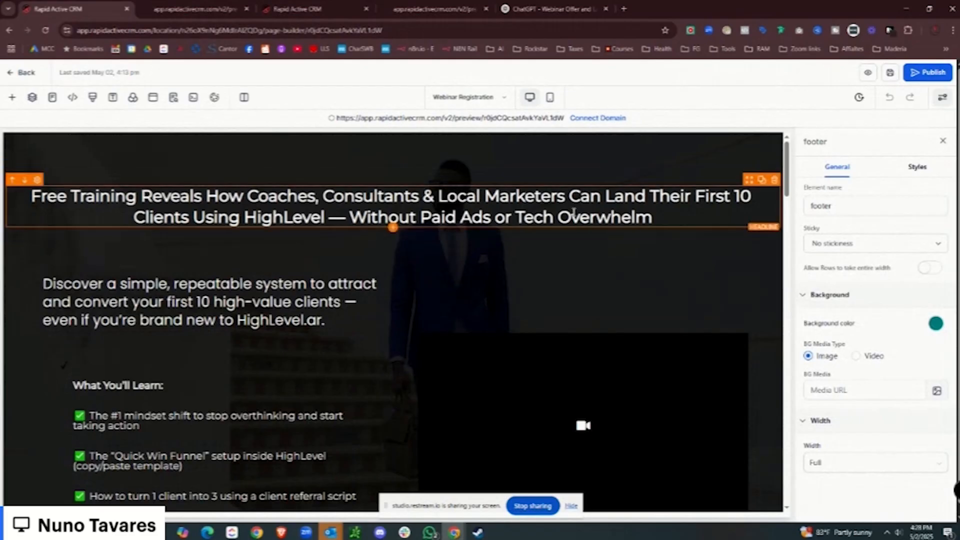
Start a new Webinar Registration Page Headline custom value in the Webinar folder.
drag(668, 219, 31, 194)
click(227, 12)
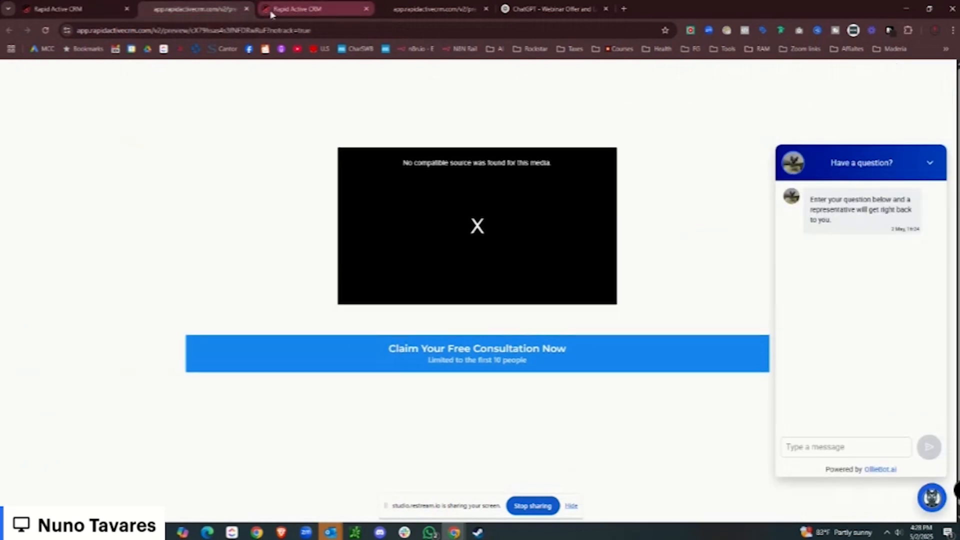
click(273, 13)
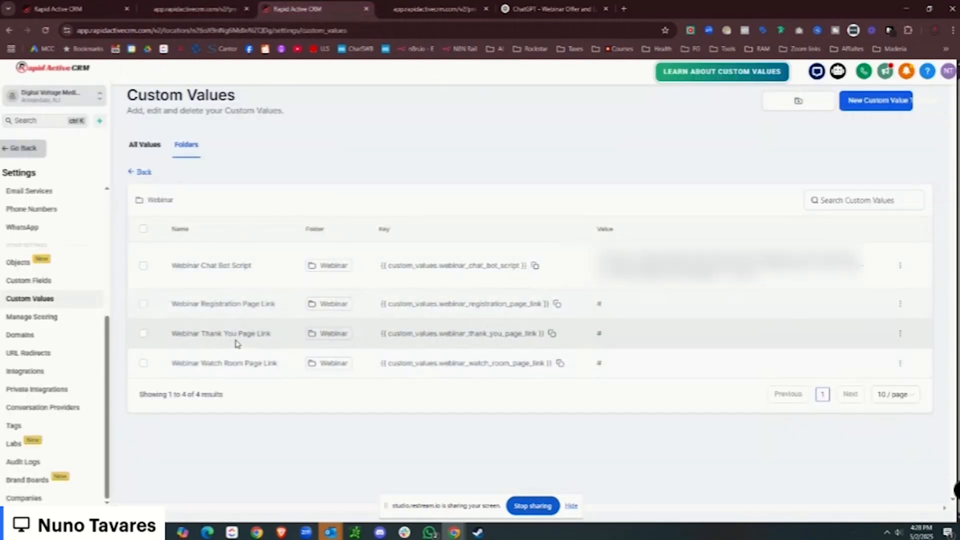
click(873, 109)
click(515, 260)
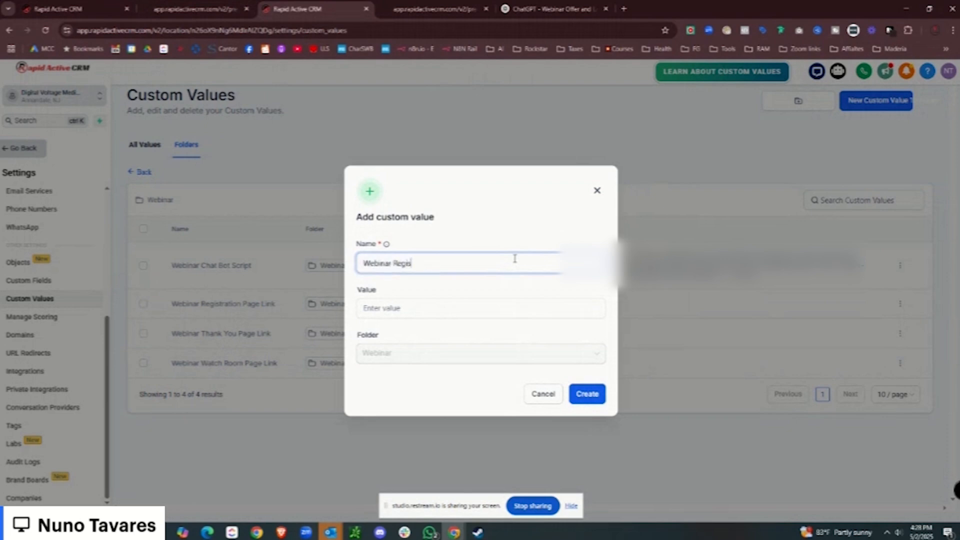
click(448, 309)
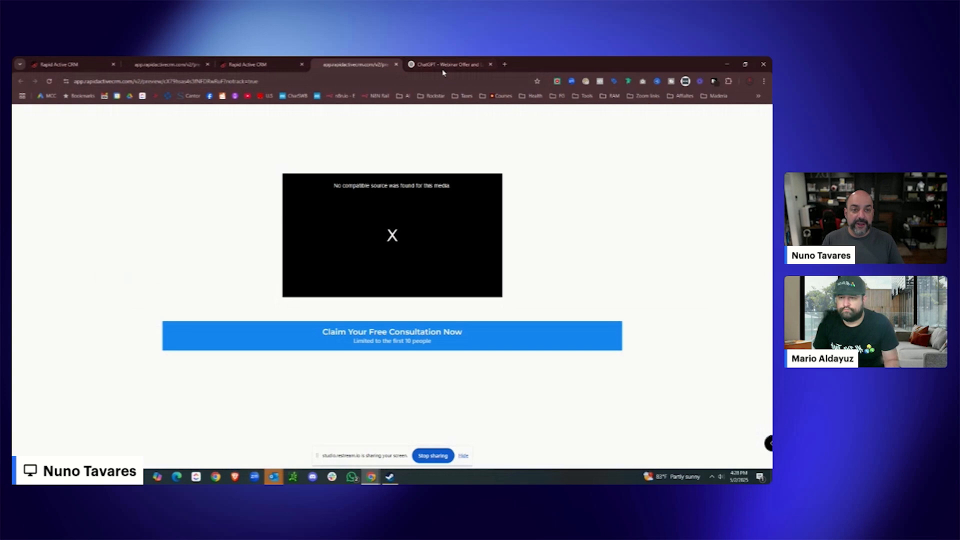
Copy the free-training headline from ChatGPT and paste it as the custom value.
click(443, 67)
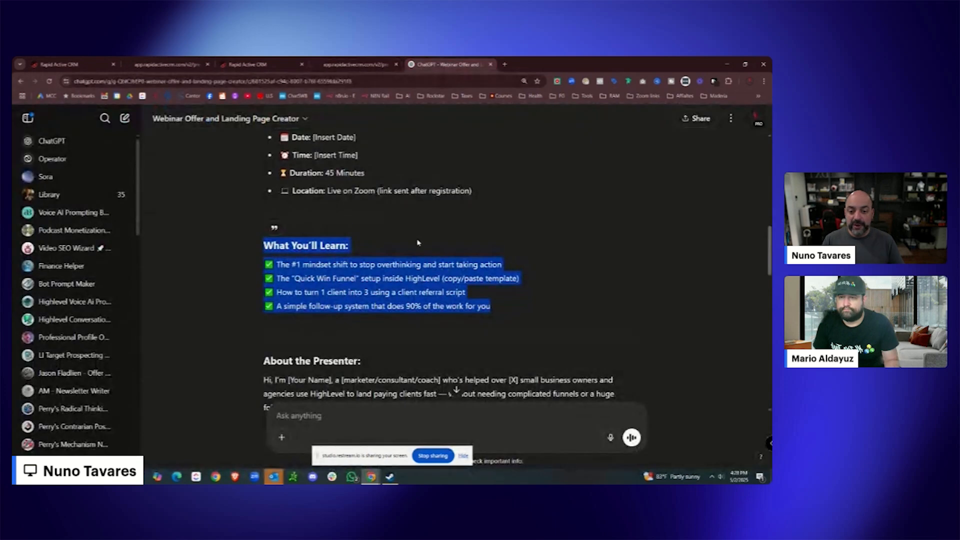
scroll(417, 242, up, 8)
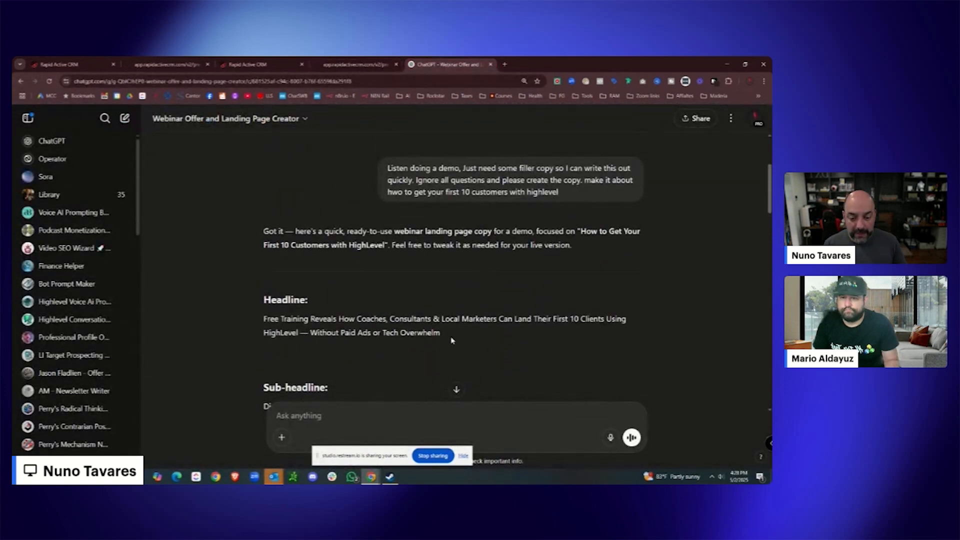
drag(447, 338, 264, 319)
right_click(336, 320)
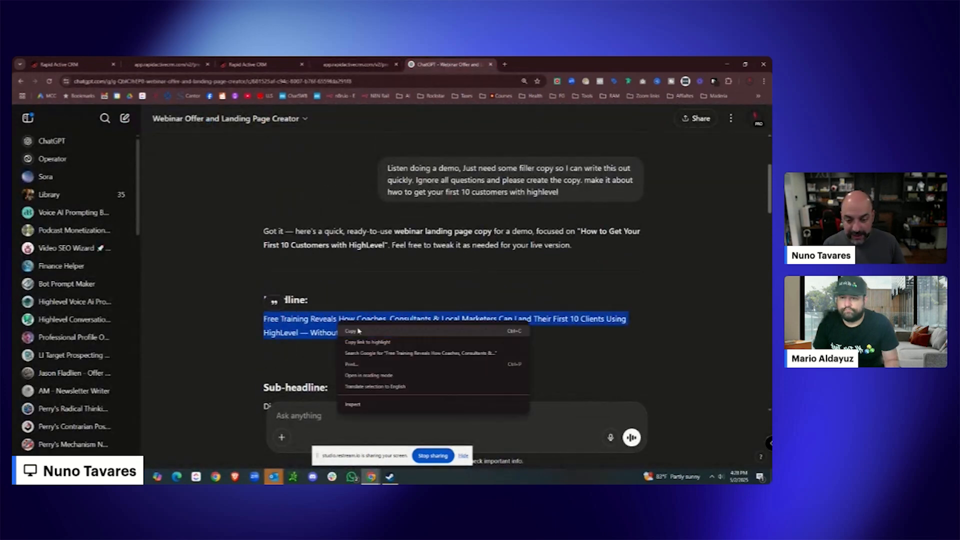
click(353, 328)
click(103, 65)
click(193, 64)
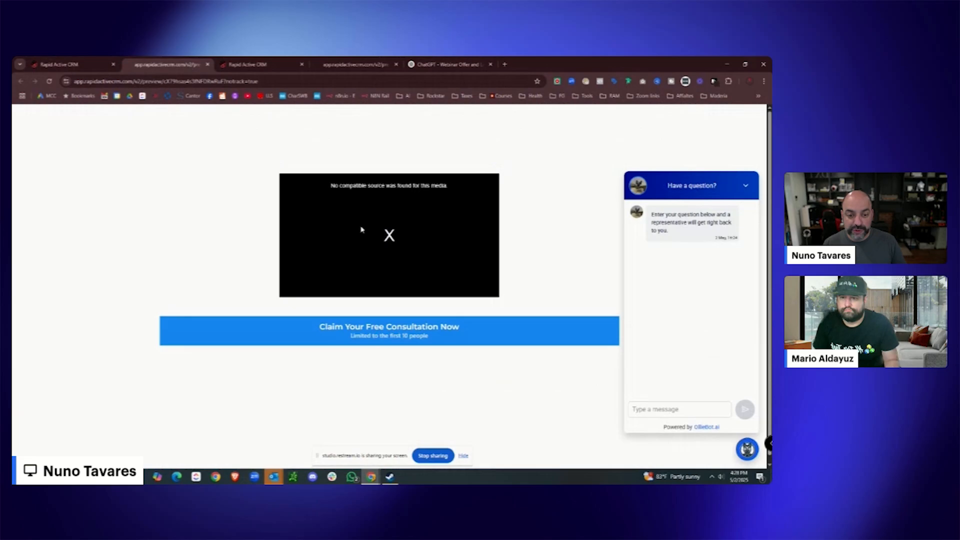
click(264, 63)
key(ctrl+v)
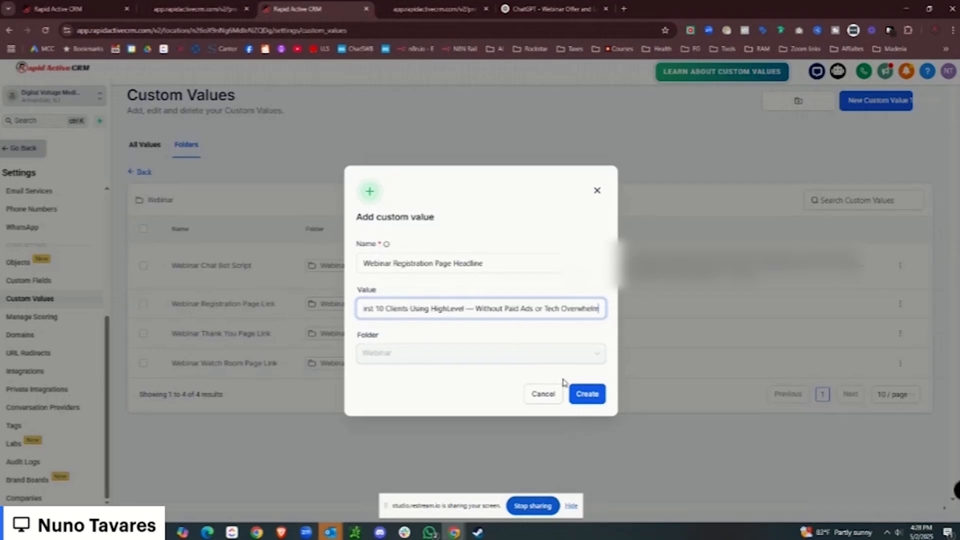
Create the headline custom value and copy its key.
click(580, 394)
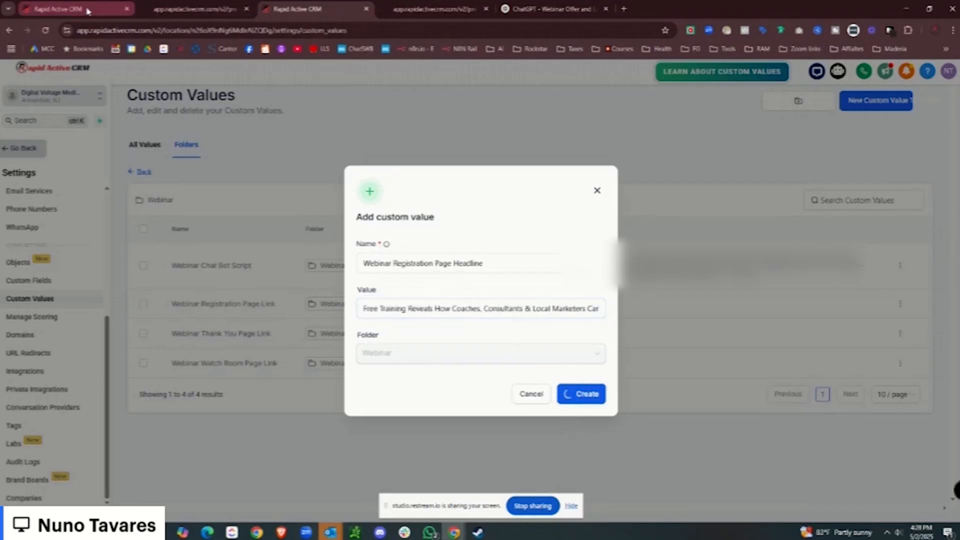
mouse_move(88, 11)
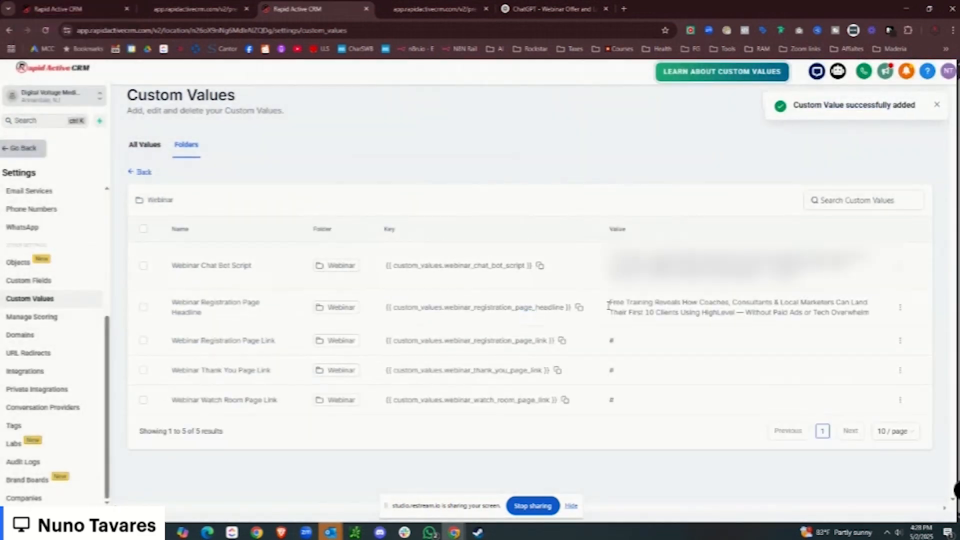
click(579, 307)
key(ctrl+1)
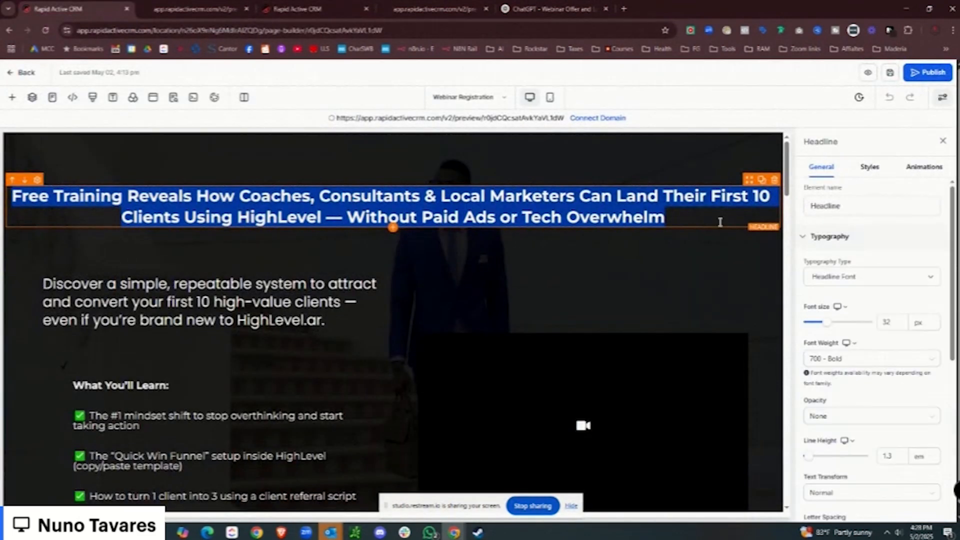
Replace the registration page headline with the headline custom value placeholder and save.
click(675, 220)
drag(675, 220, 10, 195)
key(ctrl+v)
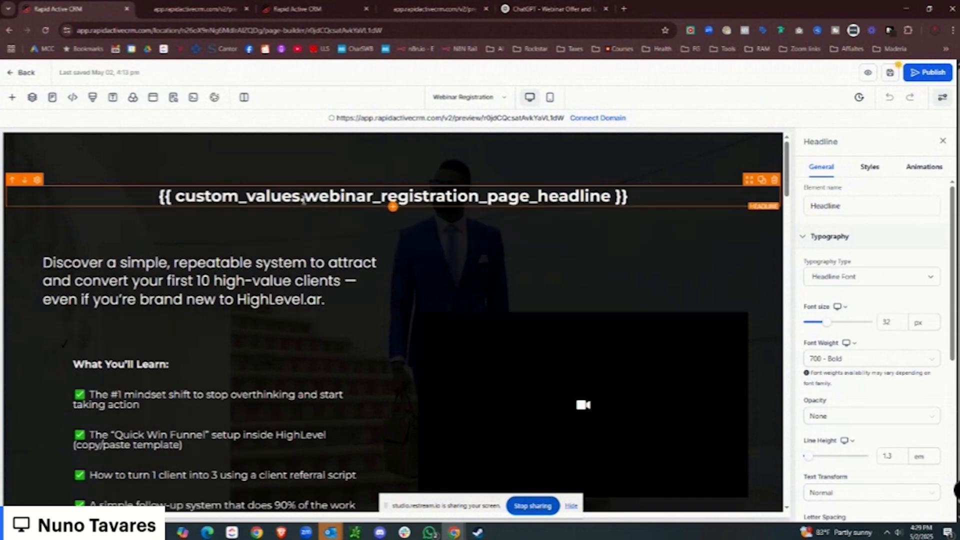
click(890, 73)
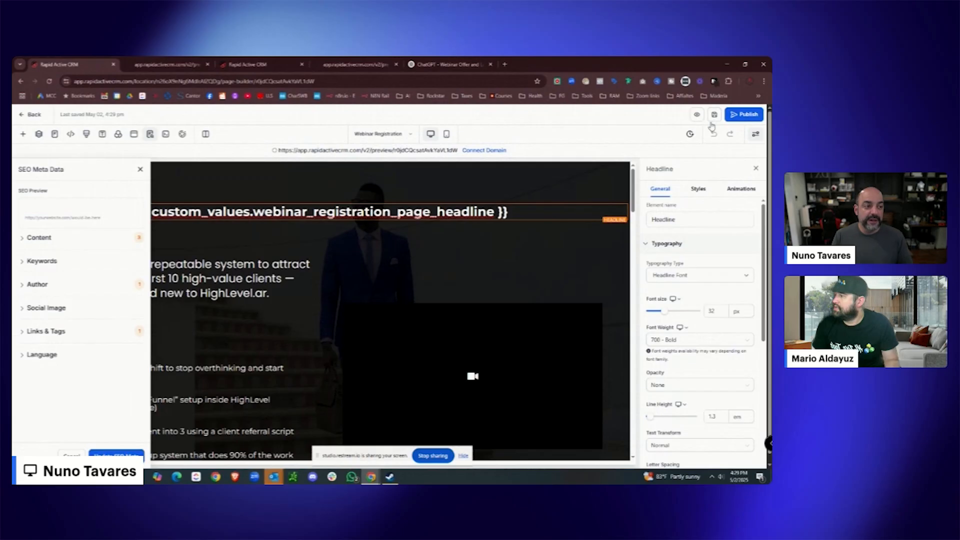
Preview the page to confirm the full headline renders, then close the SEO panel.
click(696, 114)
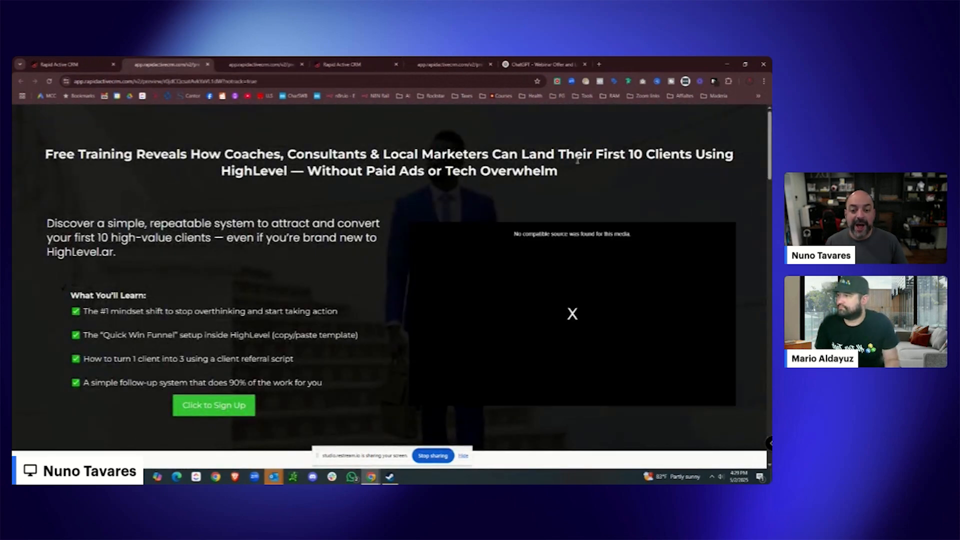
click(59, 64)
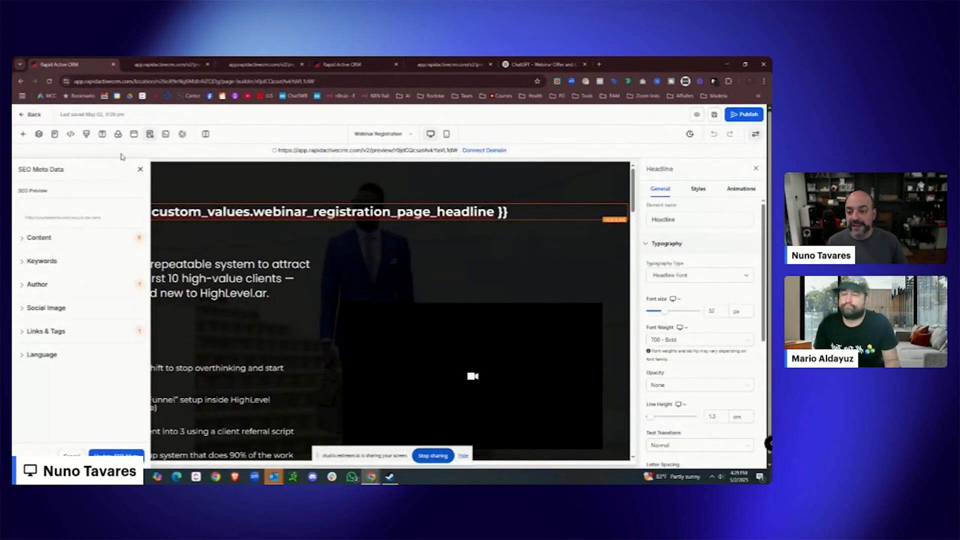
click(140, 169)
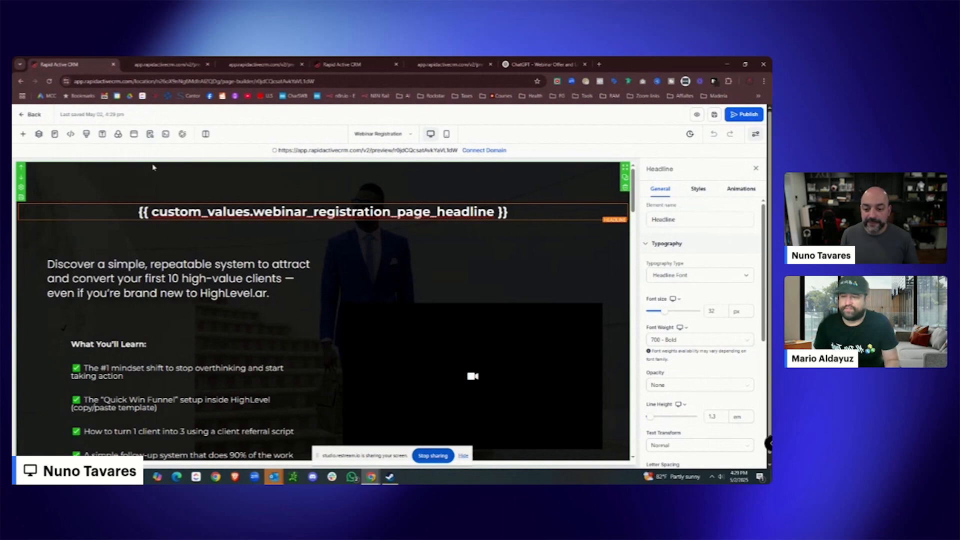
click(168, 64)
click(263, 64)
Start a Webinar Registration Page Subheadline custom value and copy the sub-headline from ChatGPT.
click(365, 65)
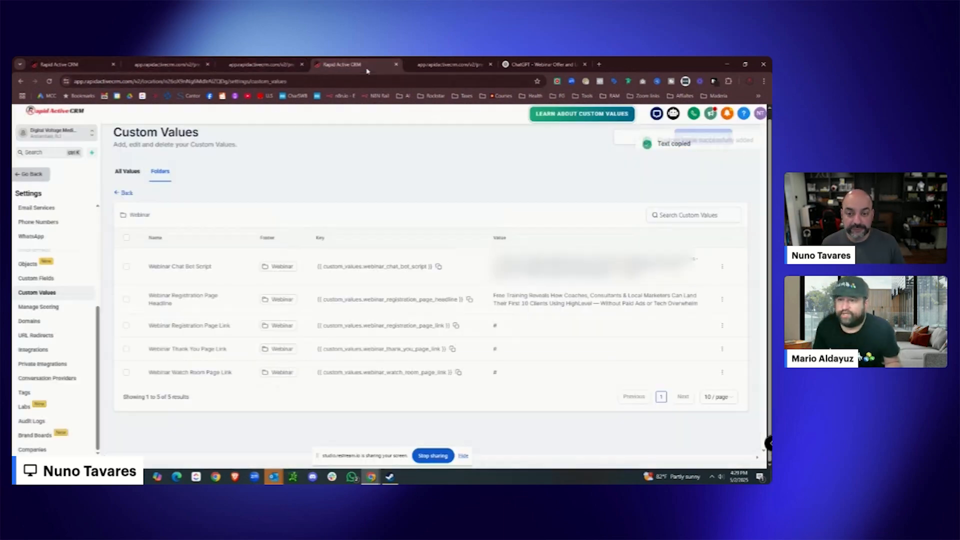
click(703, 137)
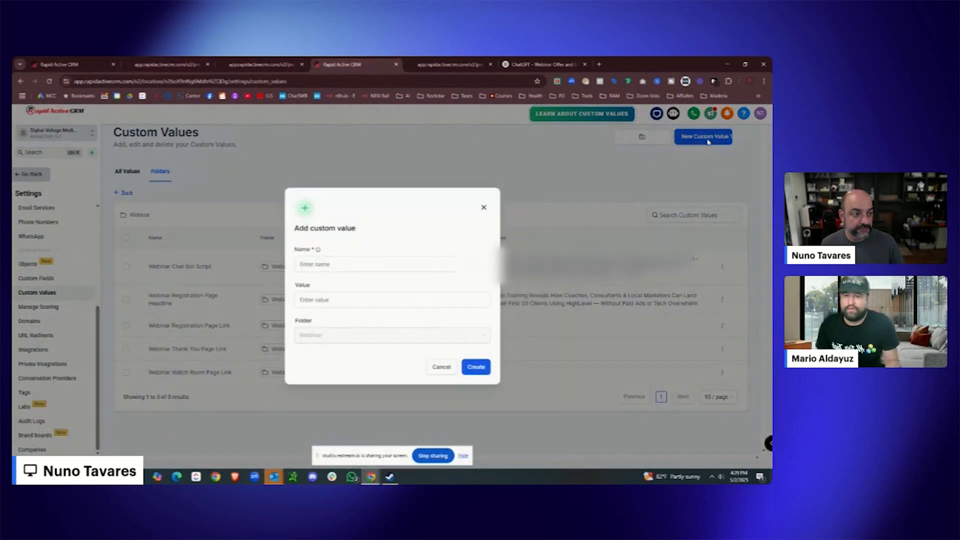
click(358, 264)
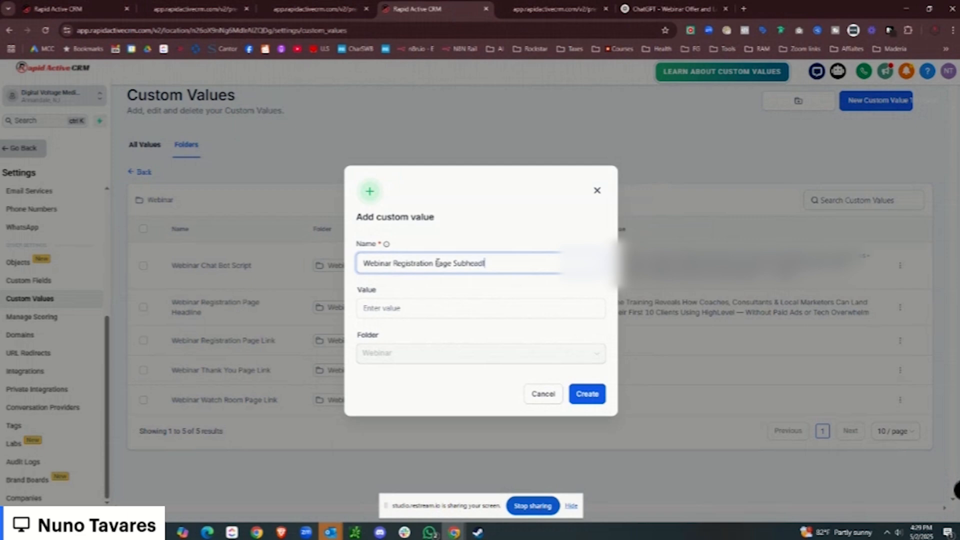
click(448, 306)
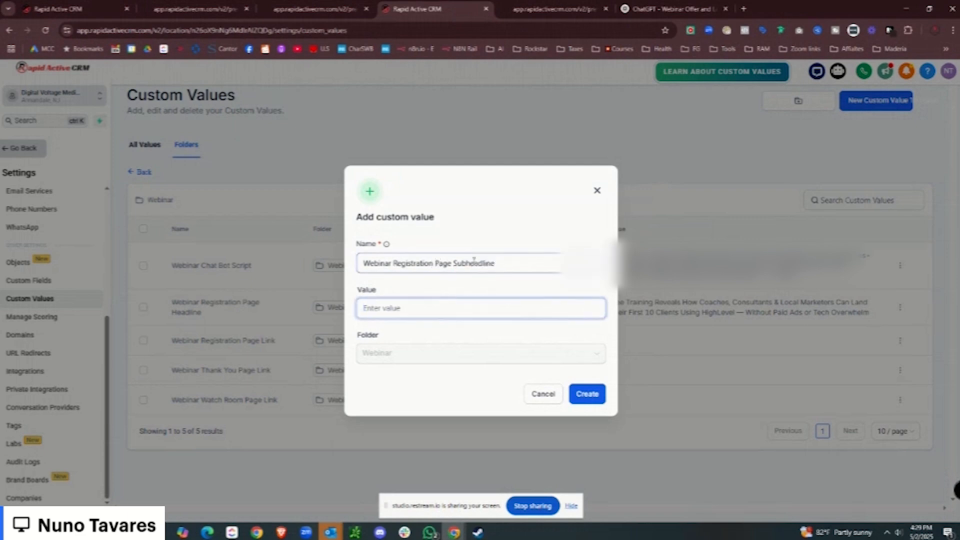
click(673, 9)
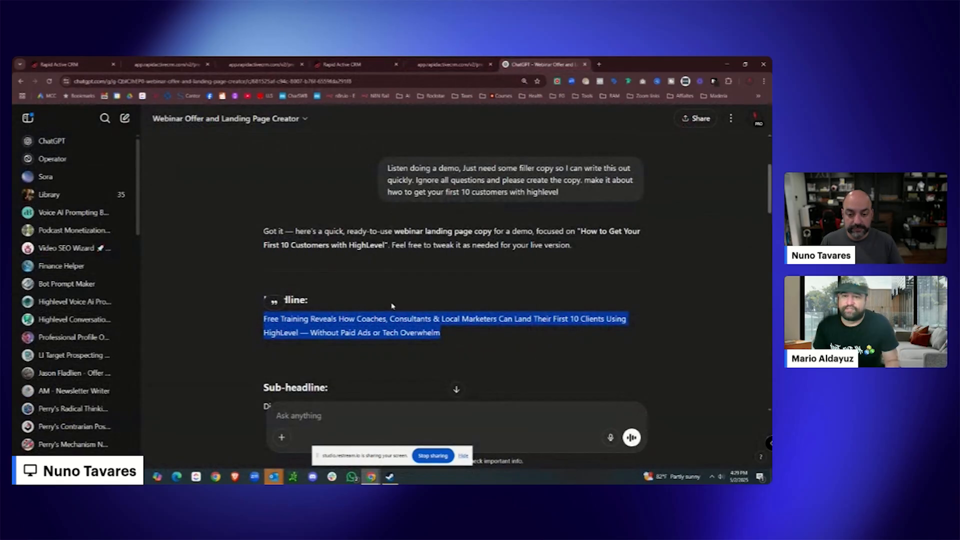
scroll(393, 307, down, 1)
drag(350, 381, 266, 368)
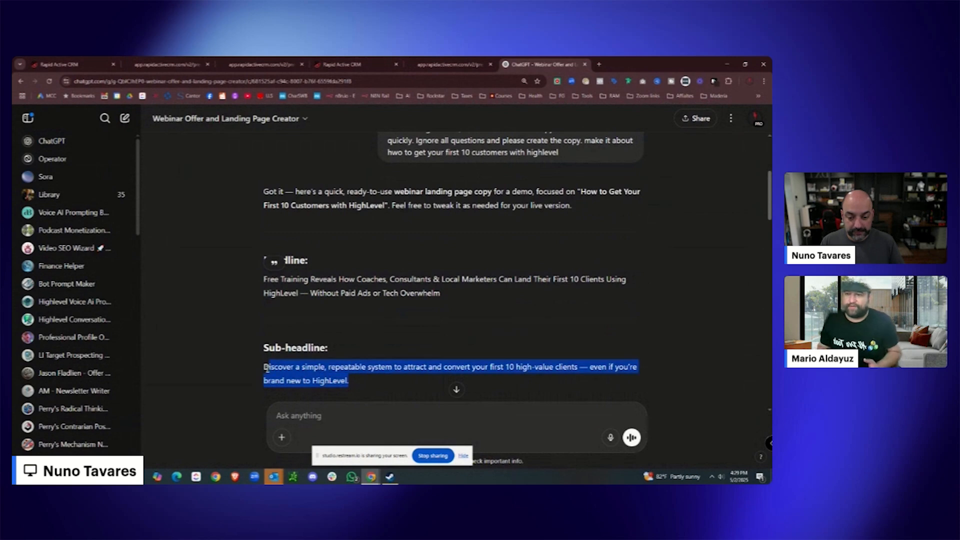
right_click(309, 368)
click(331, 373)
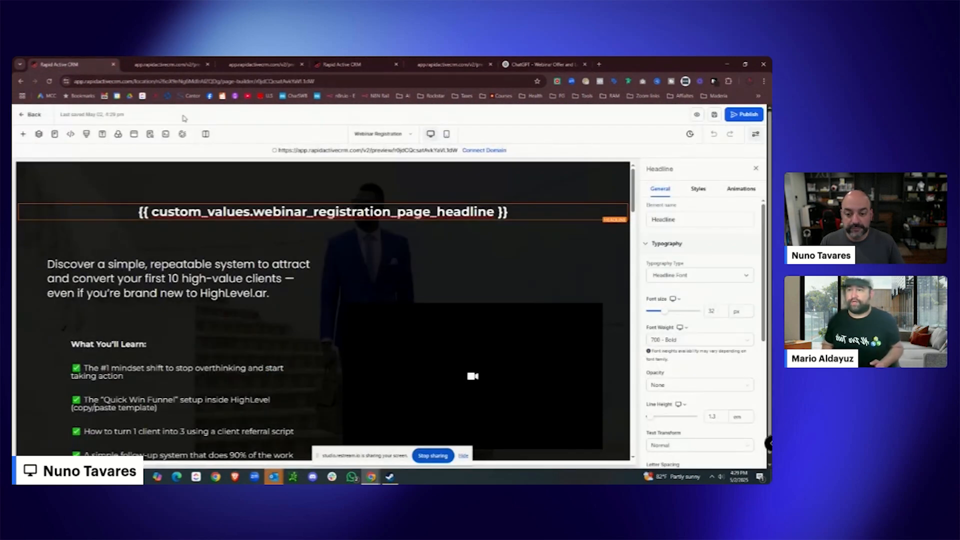
Paste the 'Discover a simple, repeatable system…' sub-headline as its value, create it, and copy its key.
click(75, 64)
click(176, 273)
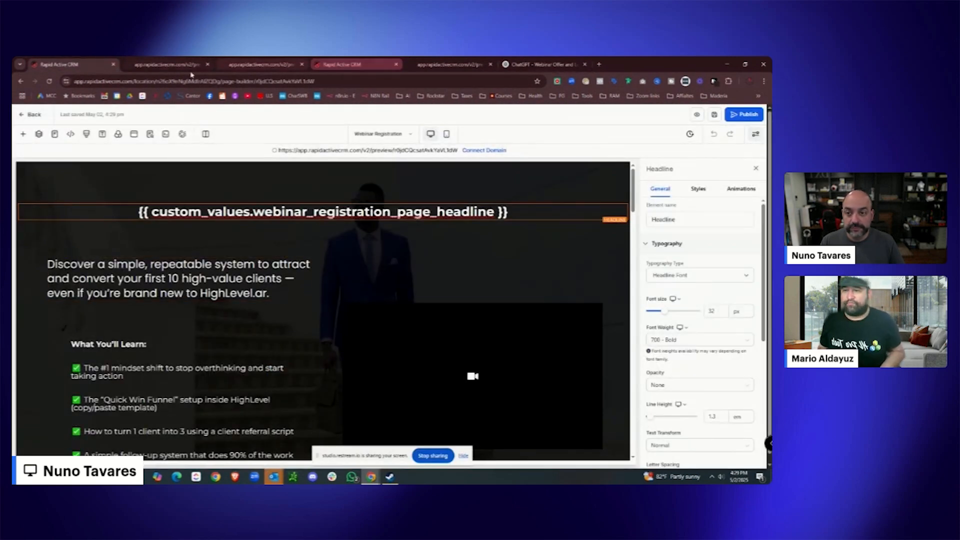
click(167, 64)
click(260, 64)
click(338, 64)
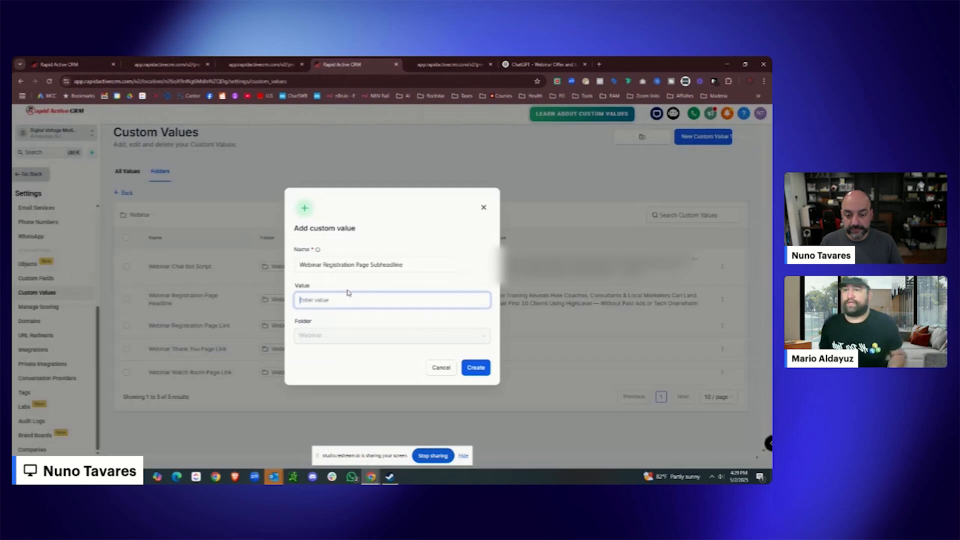
key(ctrl+v)
click(471, 369)
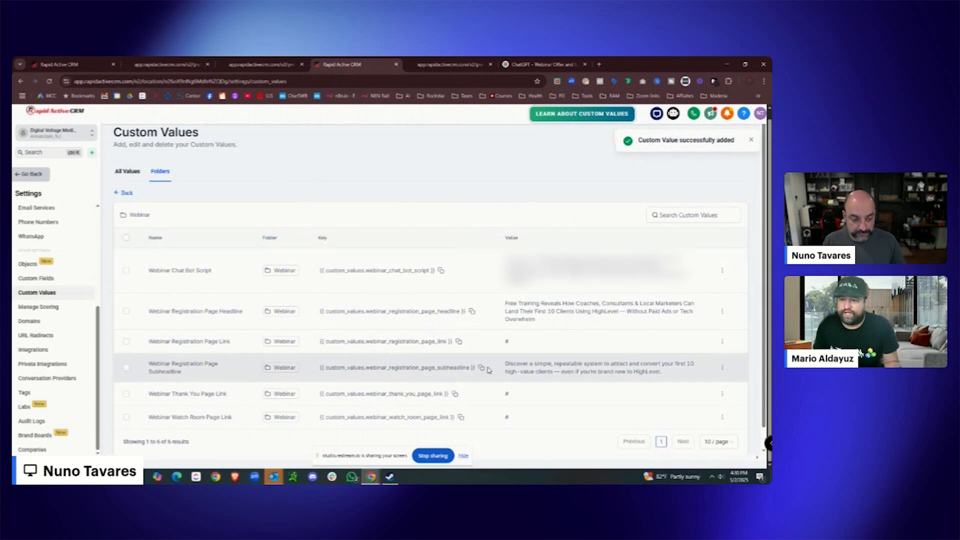
click(482, 369)
Replace the sub-headline paragraph with the webinar_registration_page_subheadline placeholder, removing the stray space after {{.
click(74, 65)
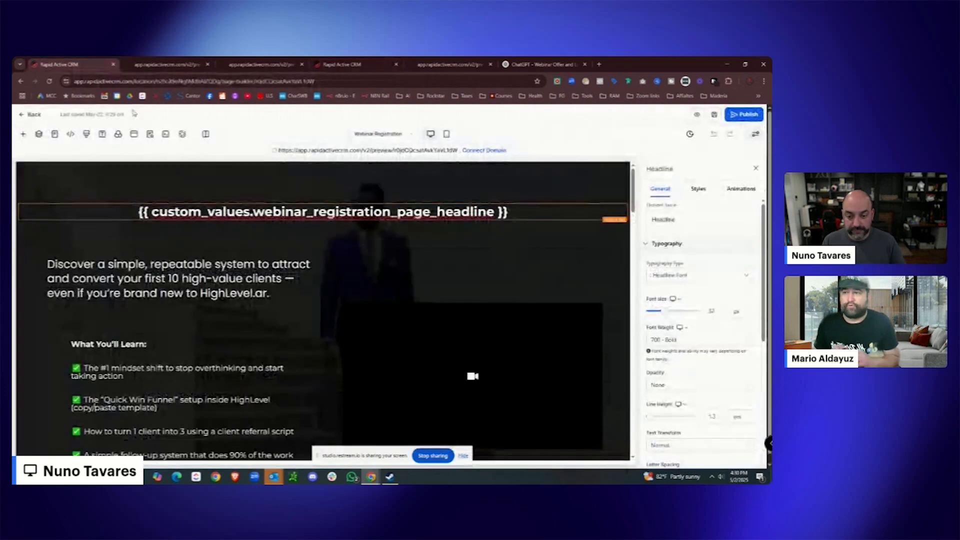
click(287, 290)
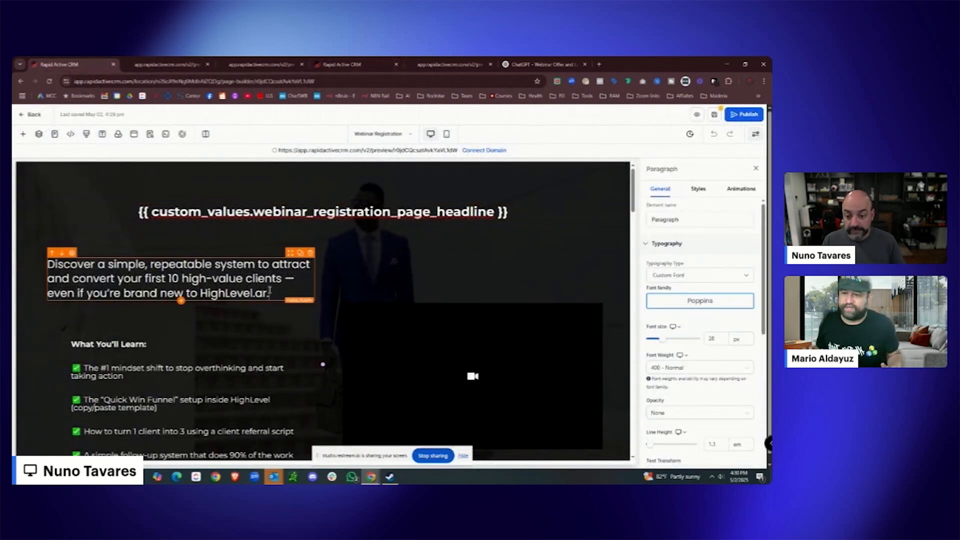
triple_click(269, 291)
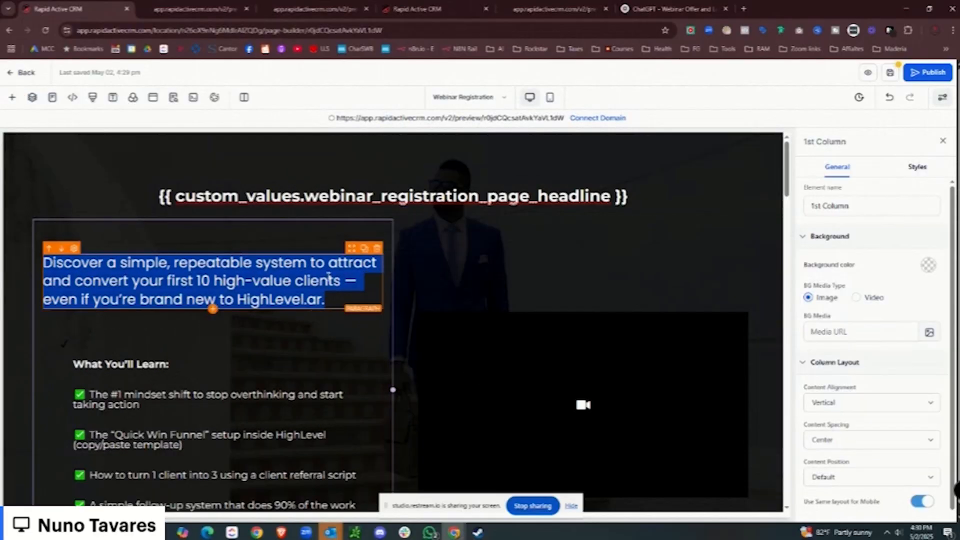
click(400, 12)
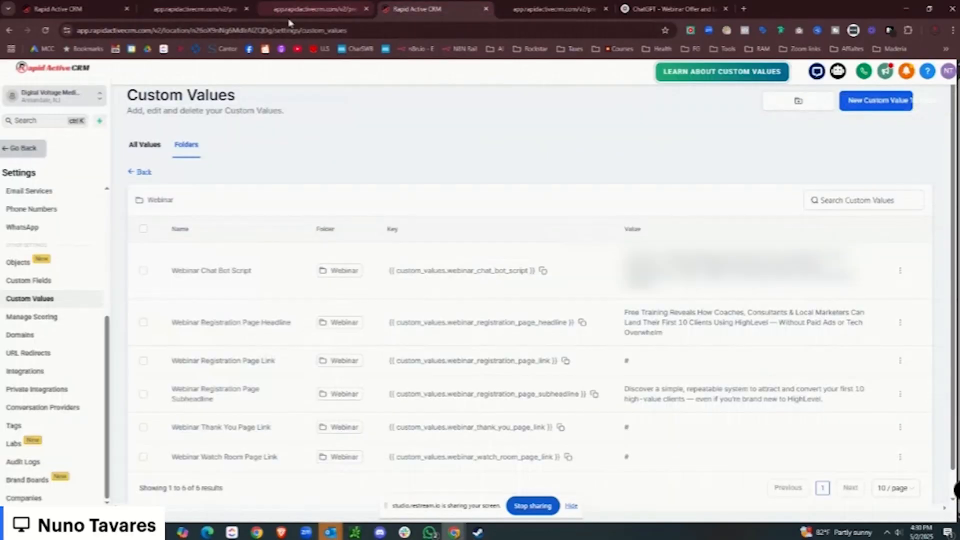
click(593, 394)
click(57, 9)
click(331, 300)
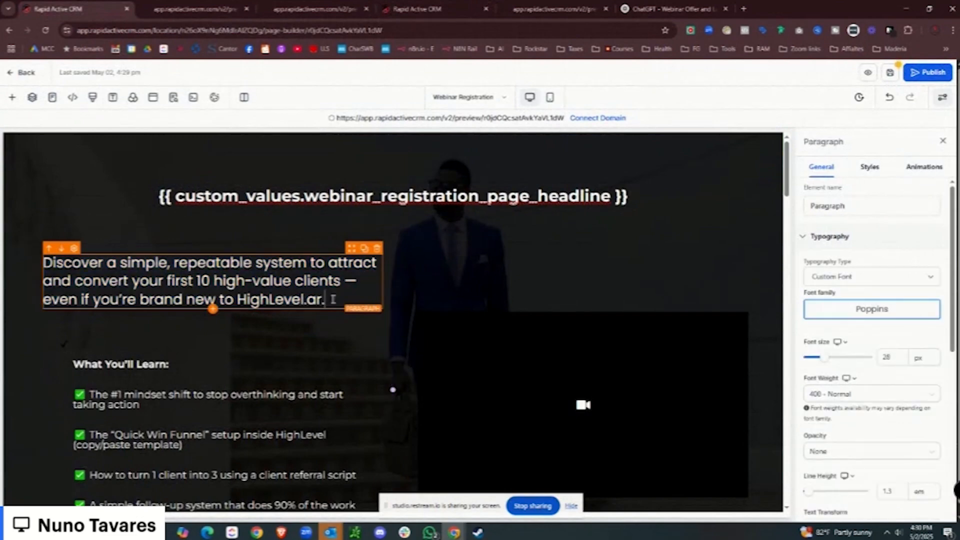
drag(330, 300, 46, 264)
key(ctrl+v)
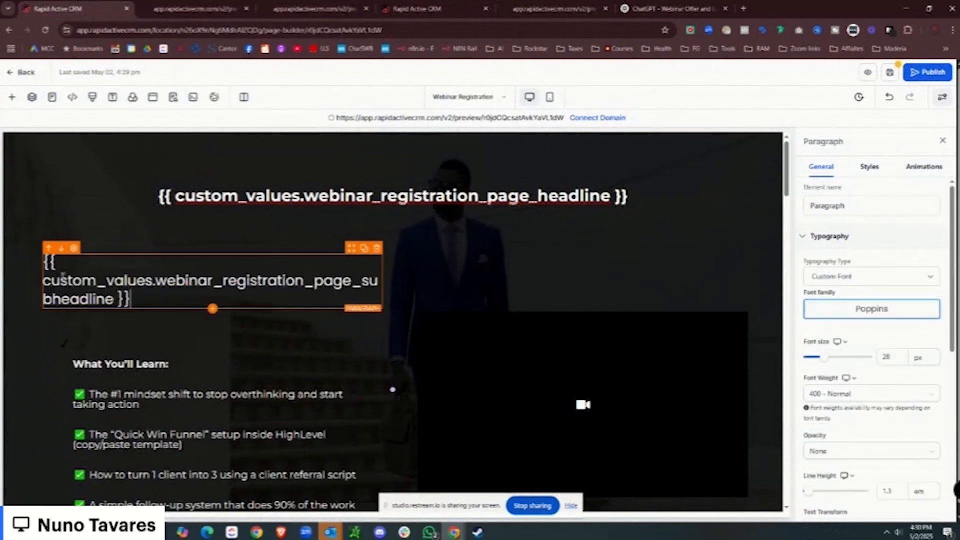
click(45, 282)
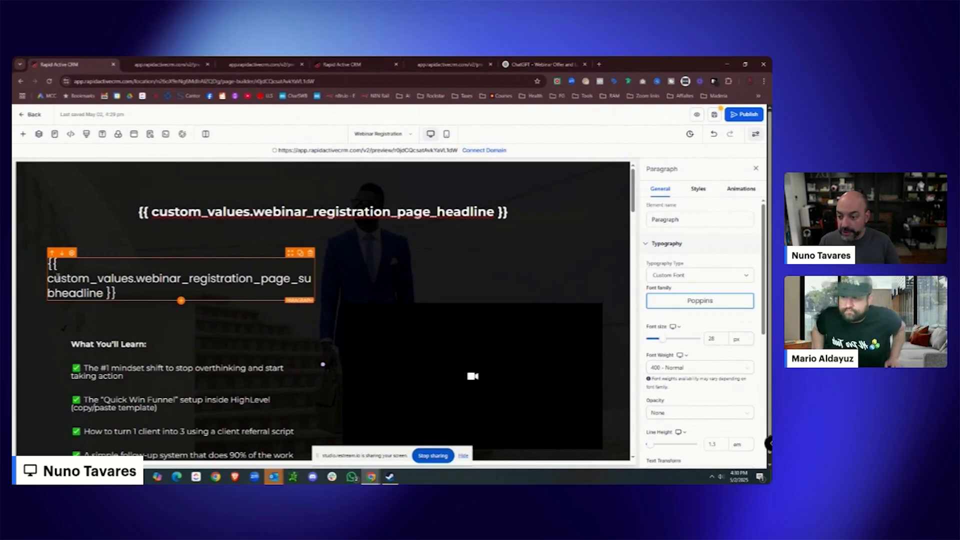
key(BackSpace)
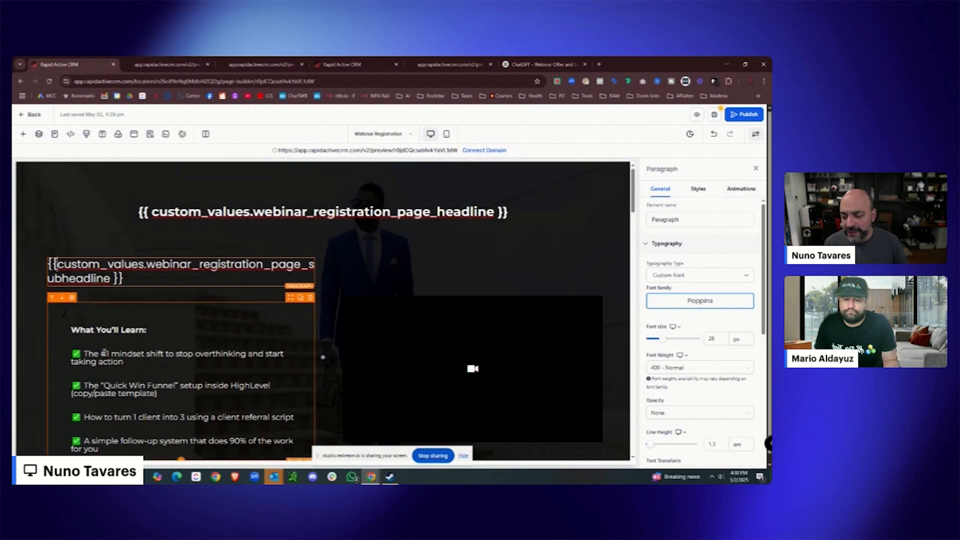
Remove blank lines and indents so the four What You'll Learn points sit flush left under the heading.
click(70, 330)
key(BackSpace)
key(BackSpace)
key(BackSpace)
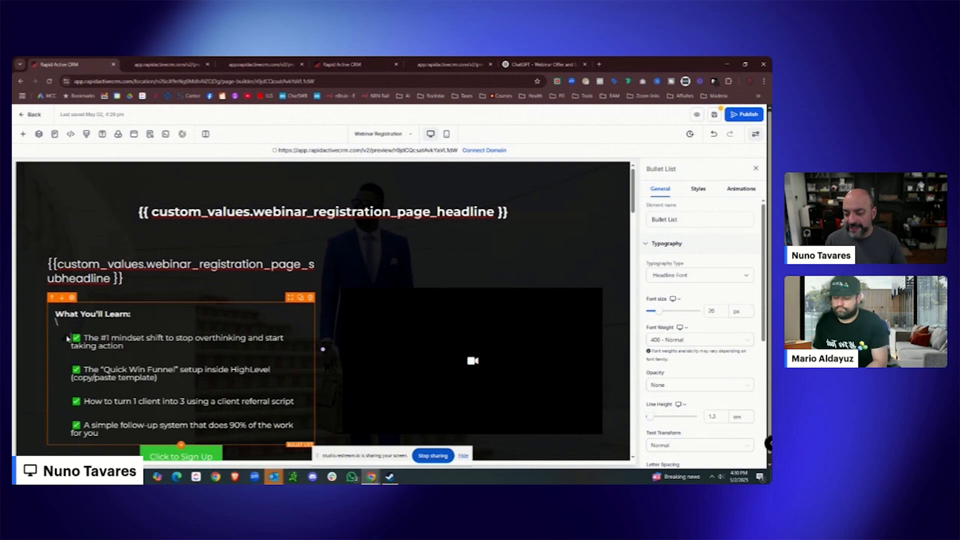
click(70, 338)
key(BackSpace)
key(BackSpace)
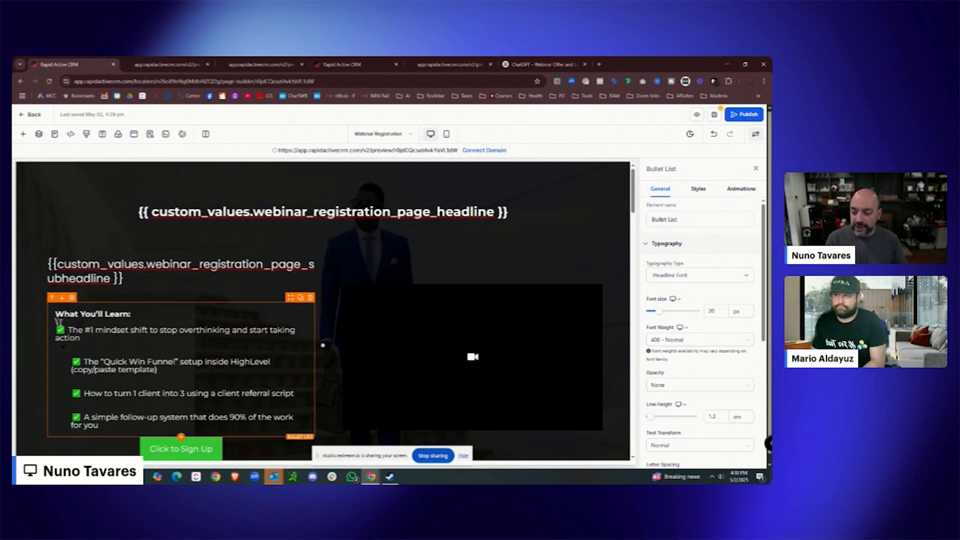
click(74, 344)
key(BackSpace)
key(BackSpace)
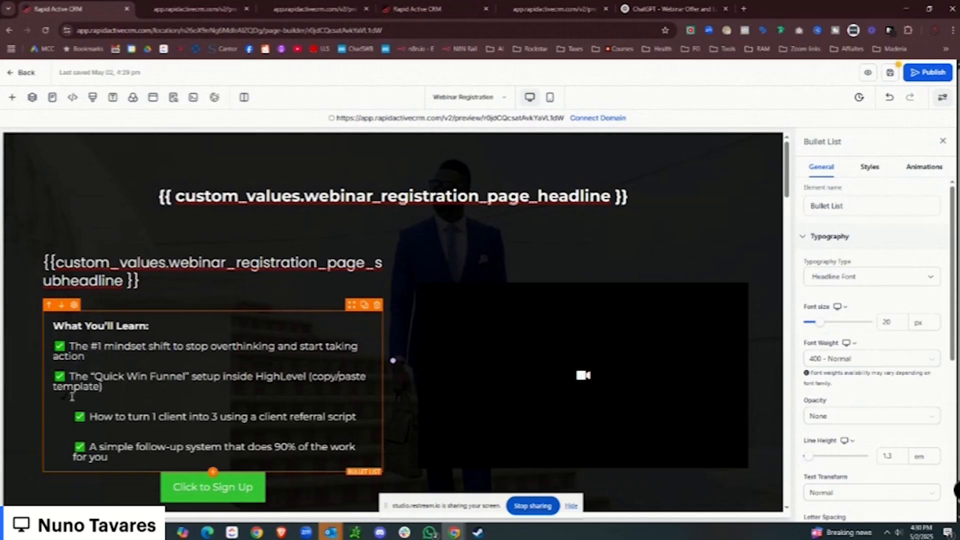
key(BackSpace)
click(74, 398)
key(BackSpace)
click(75, 425)
key(BackSpace)
key(BackSpace)
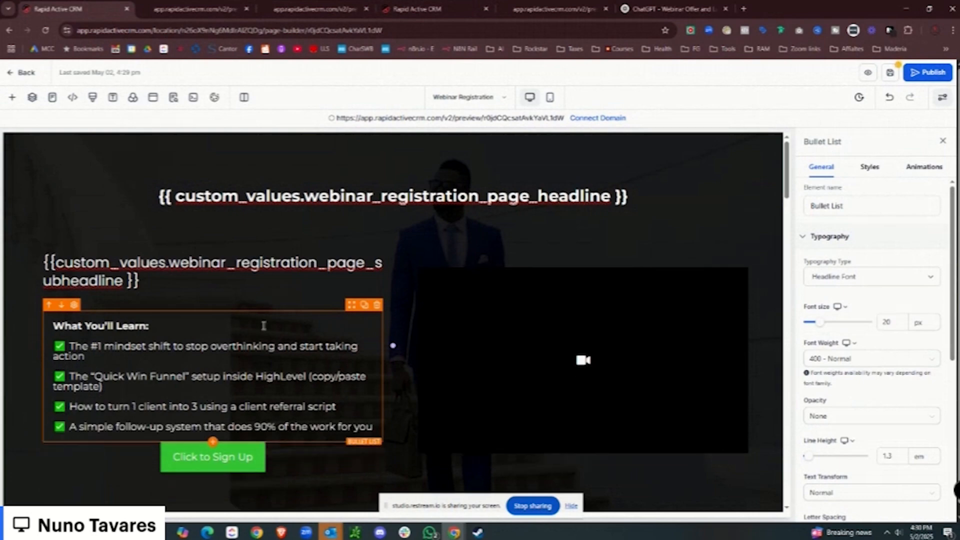
scroll(265, 315, down, 10)
click(407, 226)
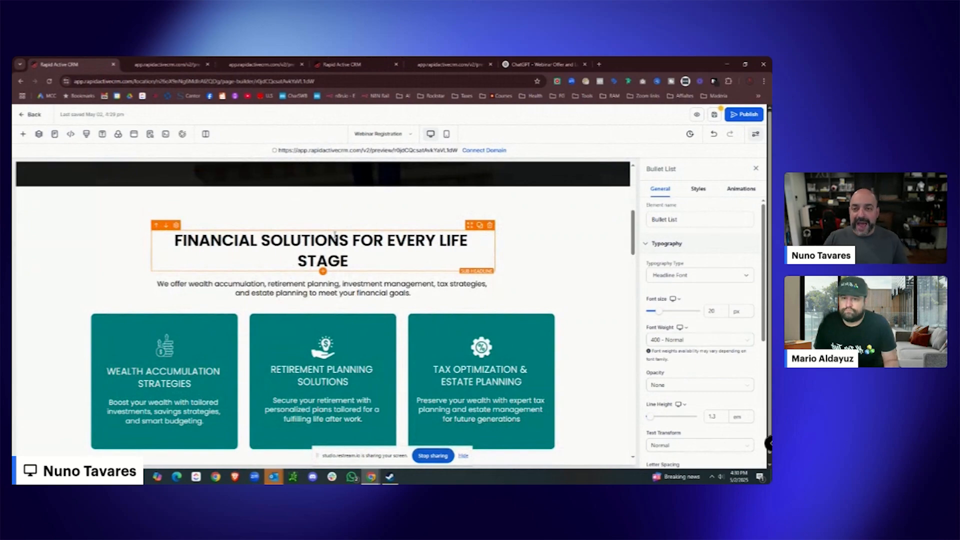
Scroll ChatGPT's landing page copy down to the What Others Are Saying testimonials and FAQ.
click(543, 64)
scroll(487, 247, down, 2)
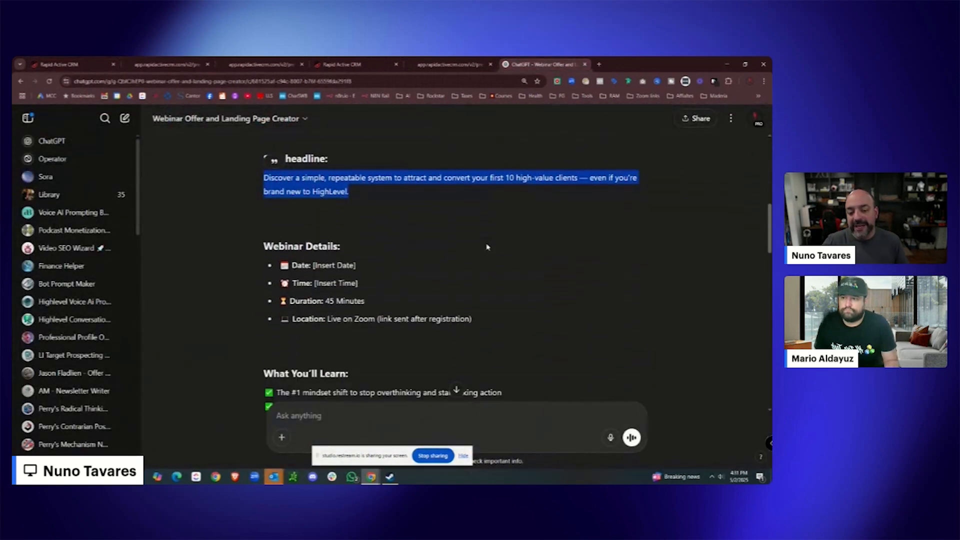
scroll(488, 247, down, 10)
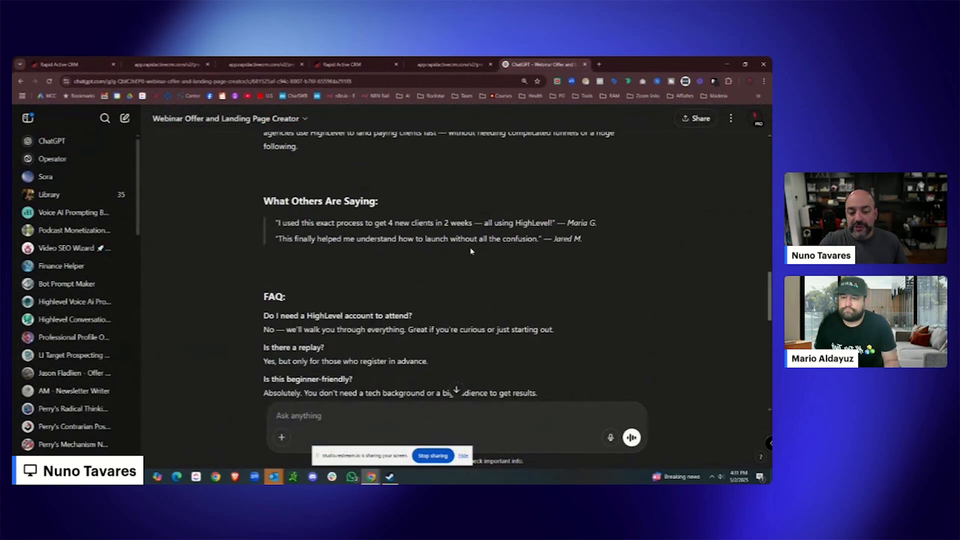
scroll(470, 251, down, 1)
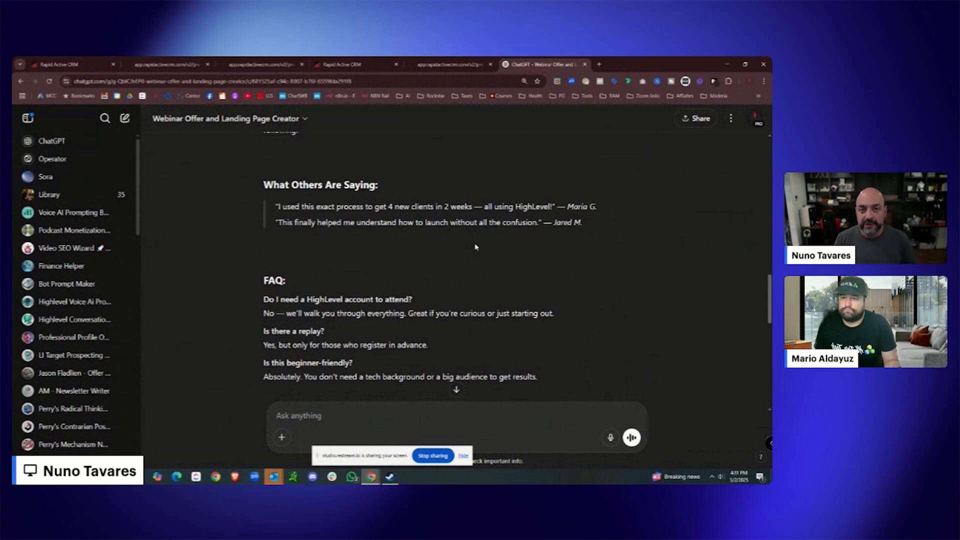
Check the live registration and confirmation page previews and the webinar custom values.
click(97, 72)
click(192, 67)
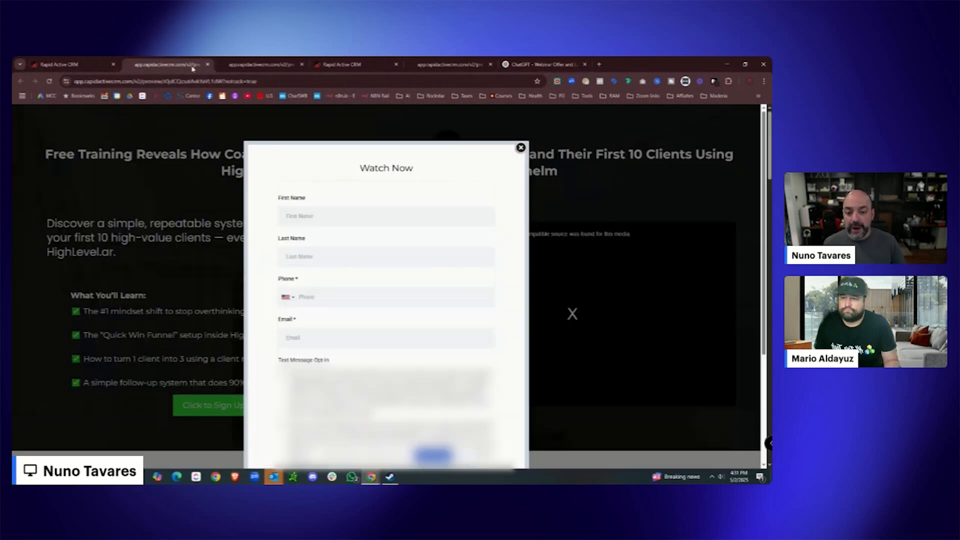
click(521, 147)
click(65, 64)
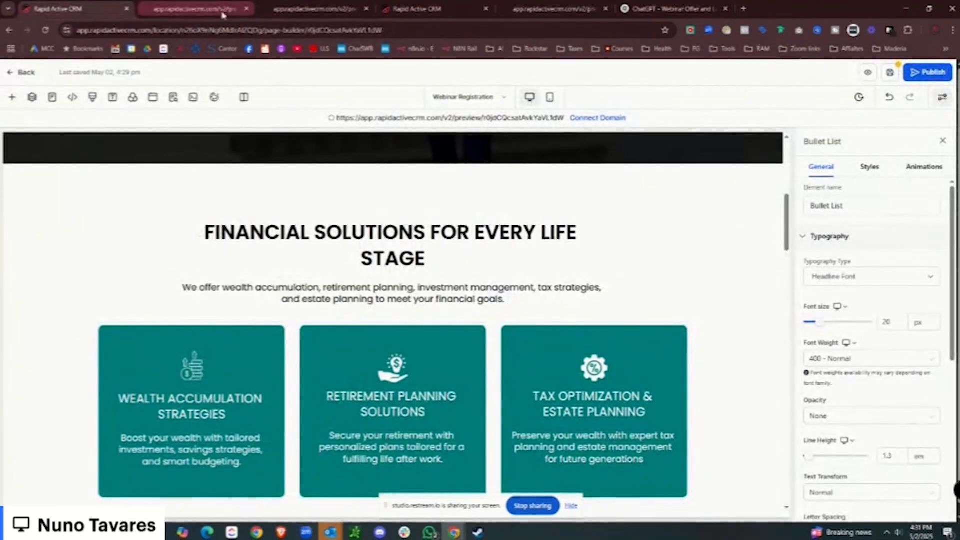
click(315, 9)
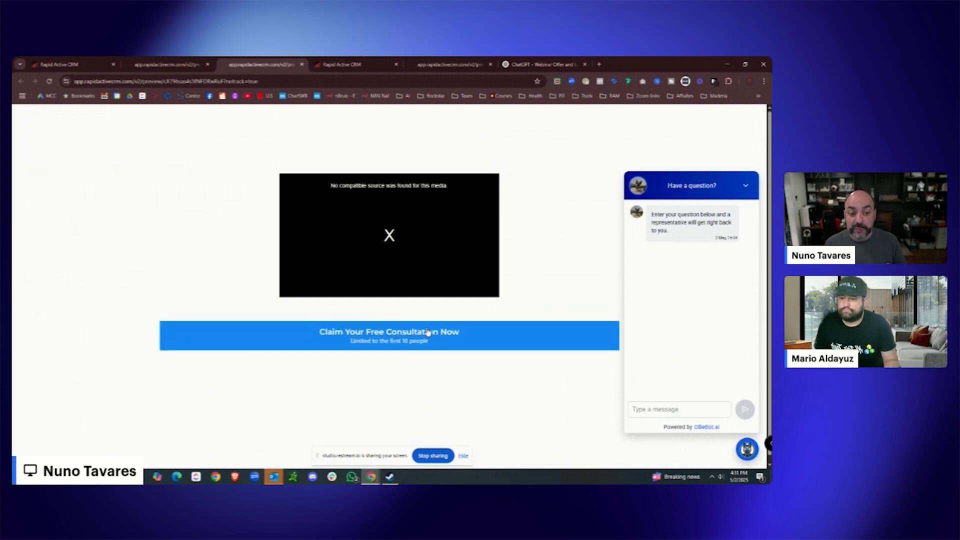
click(344, 64)
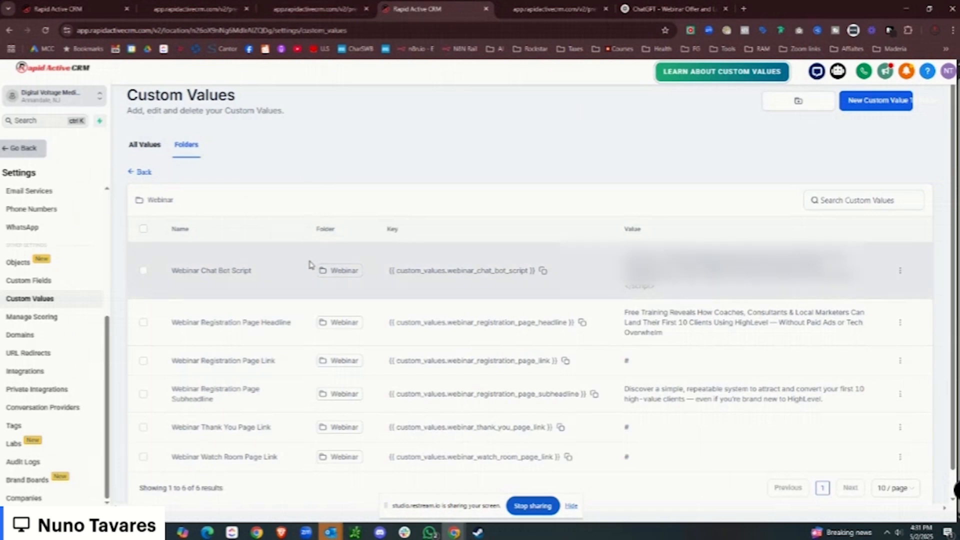
click(202, 10)
scroll(299, 200, down, 1)
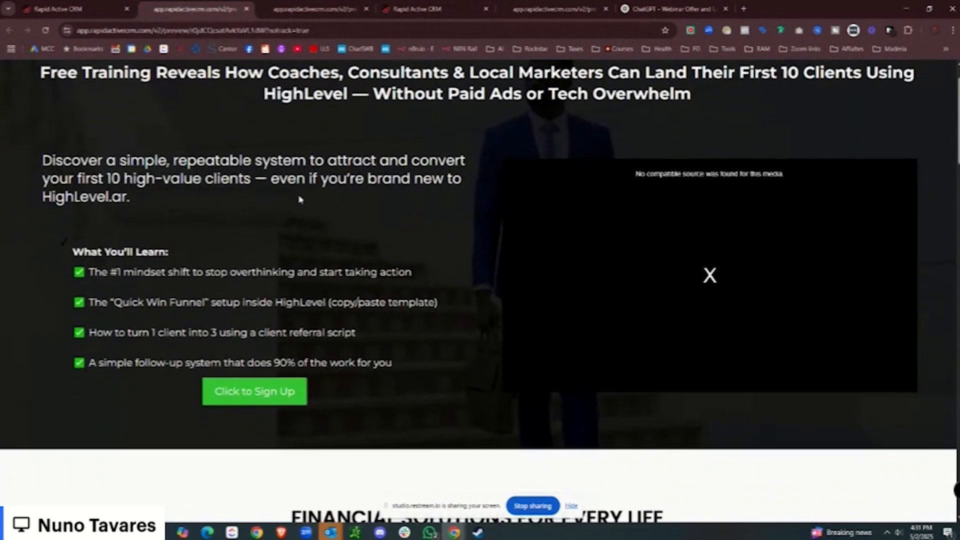
click(75, 9)
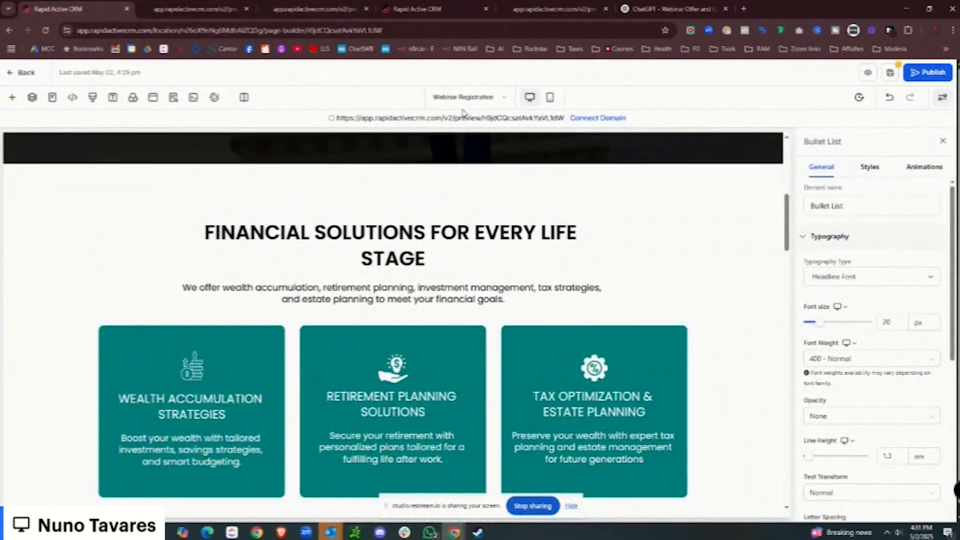
Go through the Pages panel back to the webinar's pages overview.
click(504, 100)
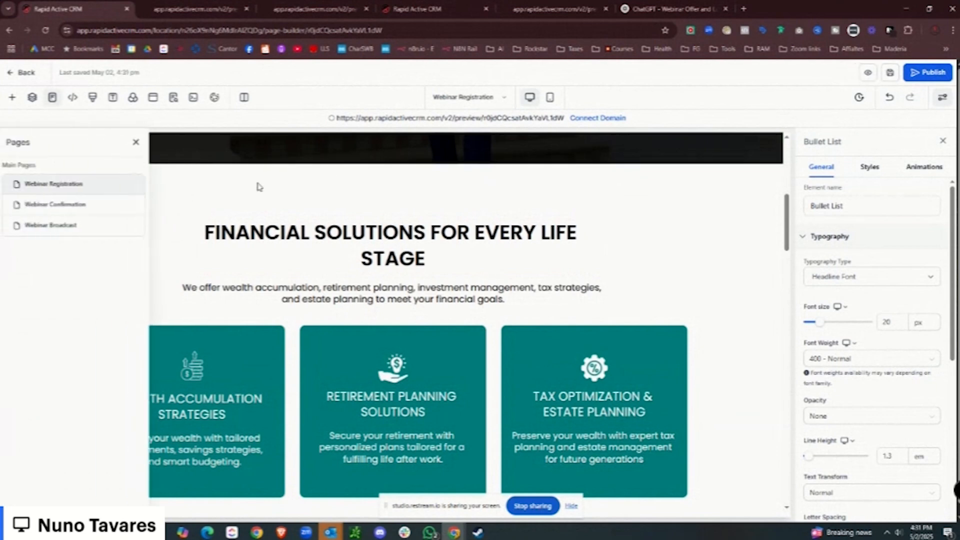
click(74, 206)
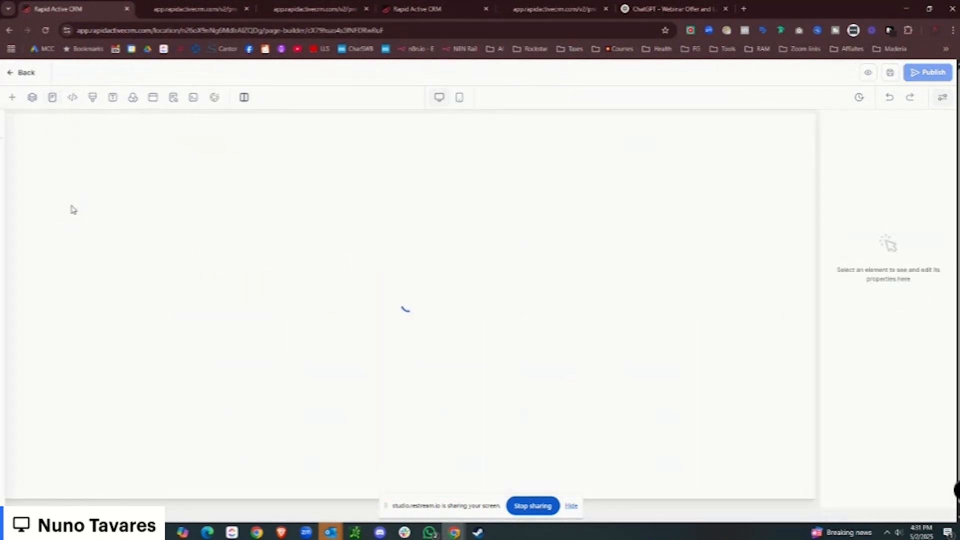
click(22, 73)
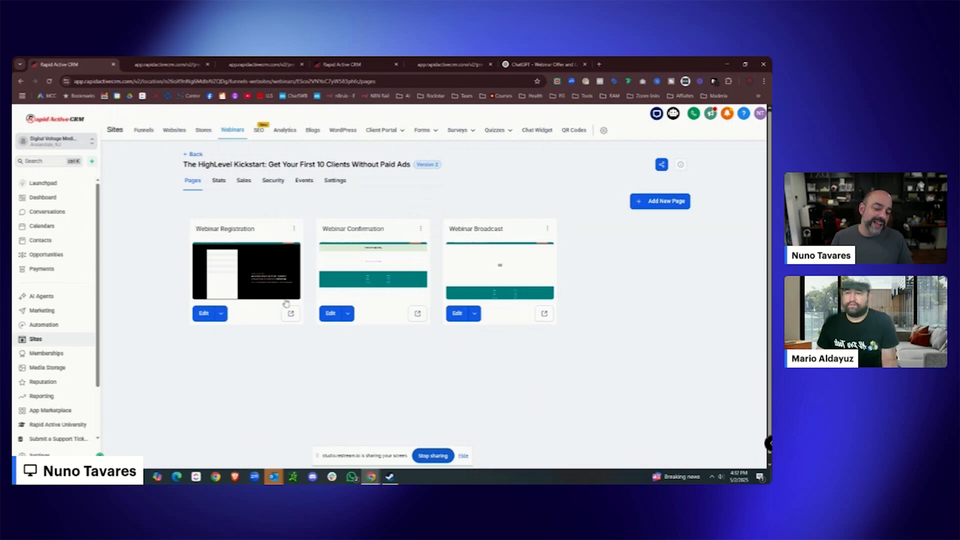
Look over the Webinar Broadcast page's video area and footer, then go to Automation workflows.
click(488, 274)
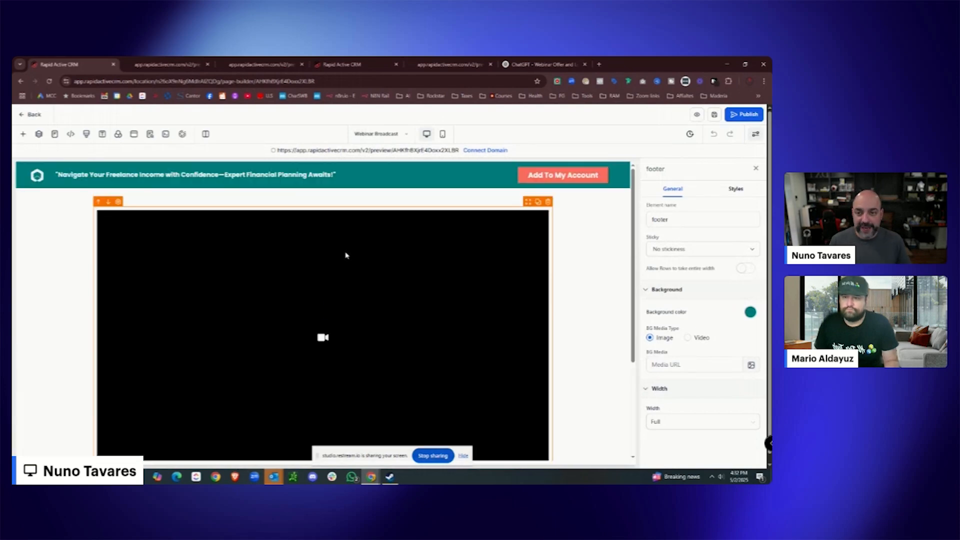
scroll(350, 255, down, 1)
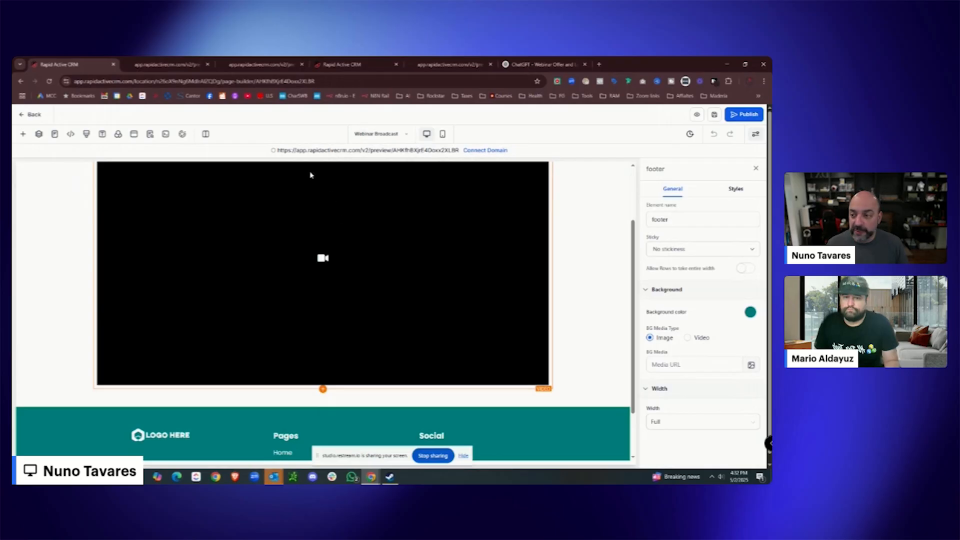
click(31, 114)
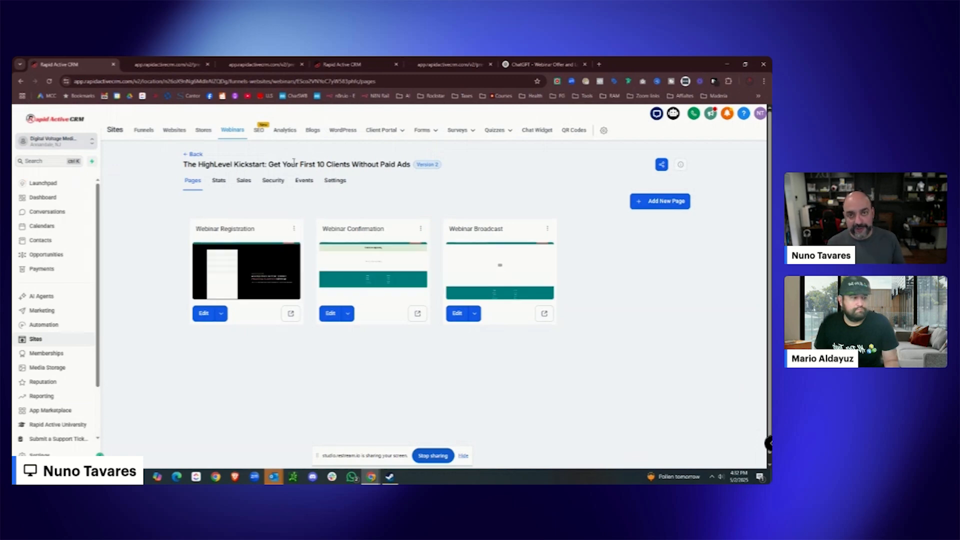
click(65, 330)
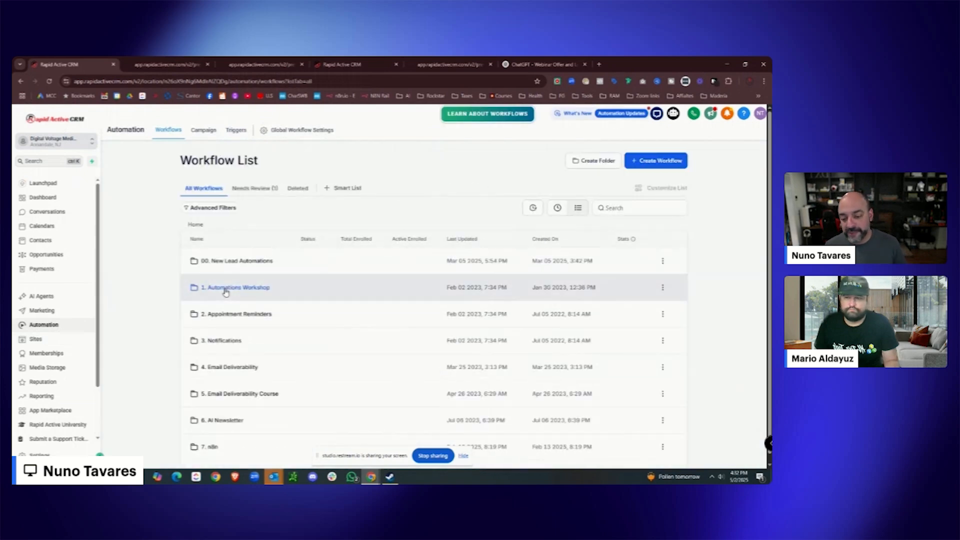
Create the '09. Webinar' workflow folder, open it, and start a new workflow.
scroll(582, 348, down, 2)
scroll(582, 348, up, 2)
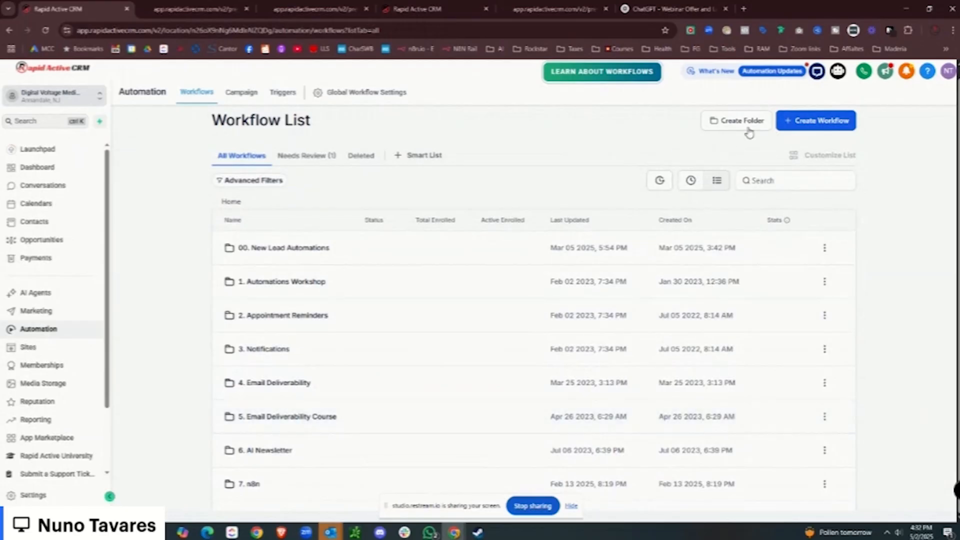
click(598, 153)
click(371, 303)
text(09. Webinar)
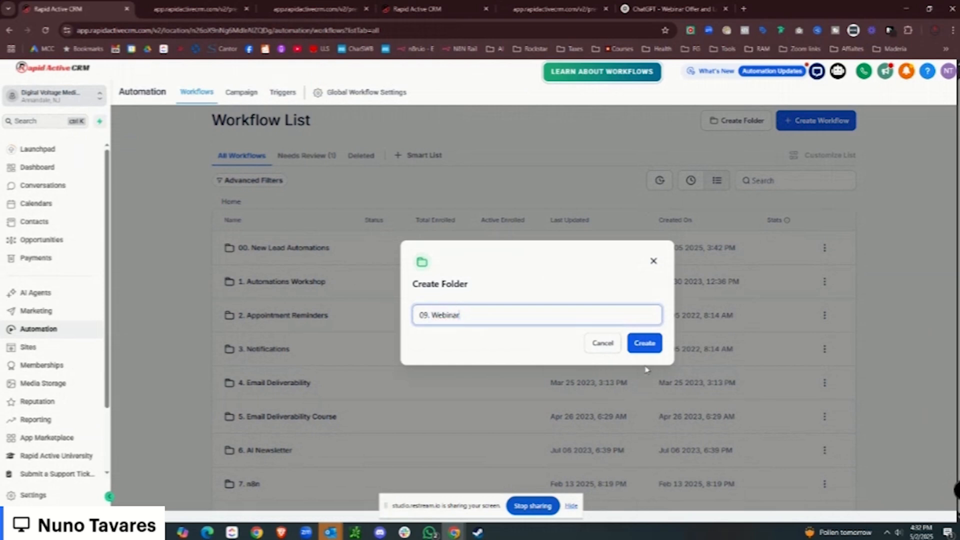
click(645, 346)
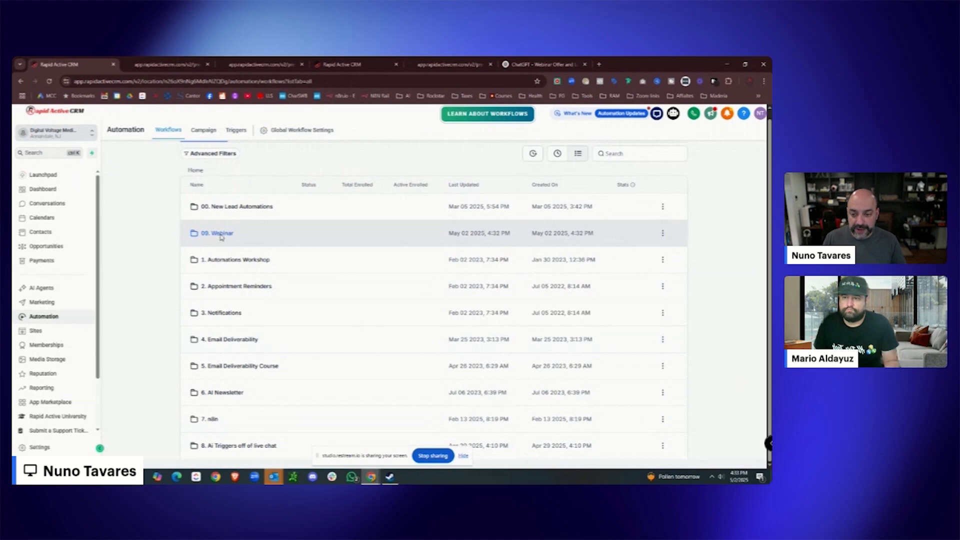
click(222, 234)
click(435, 336)
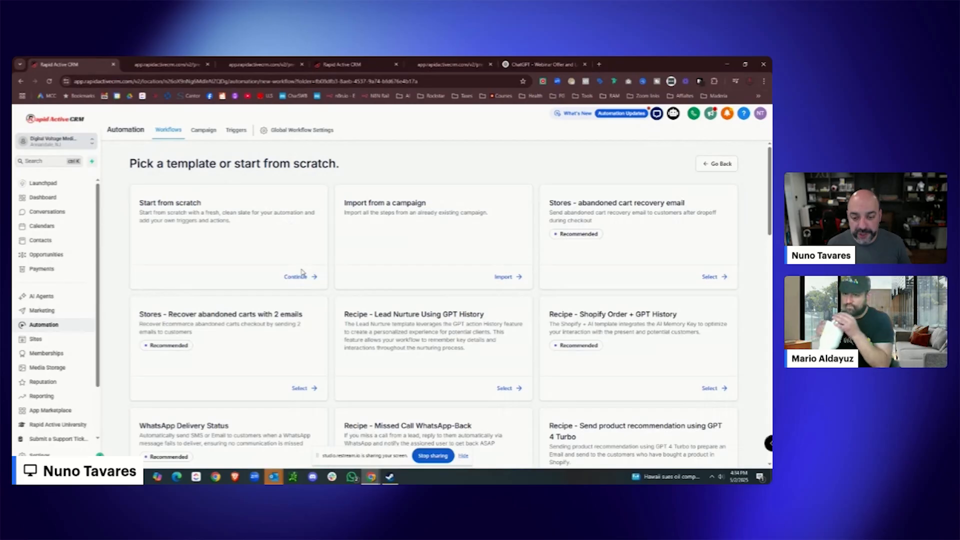
Start a blank workflow from scratch and name it W01. Webinar Registration.
click(301, 278)
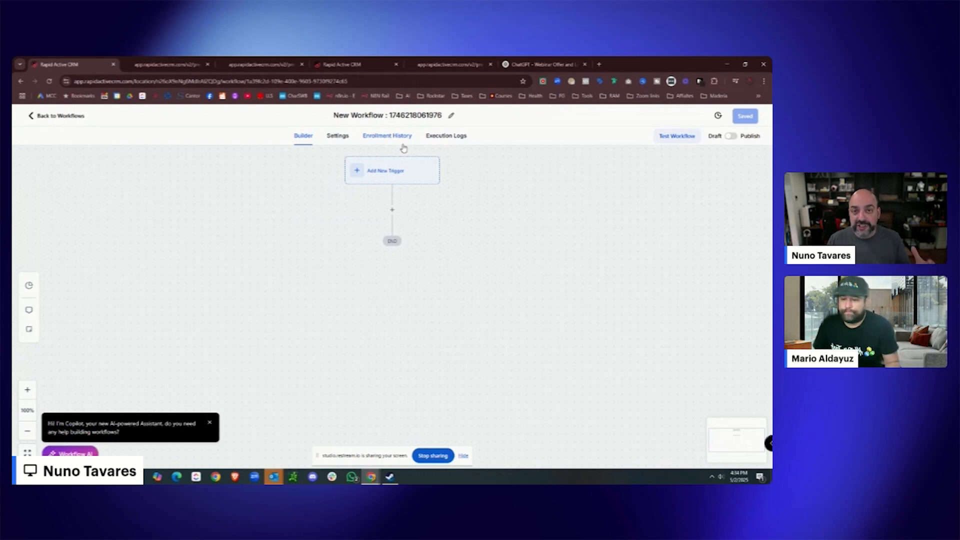
click(443, 116)
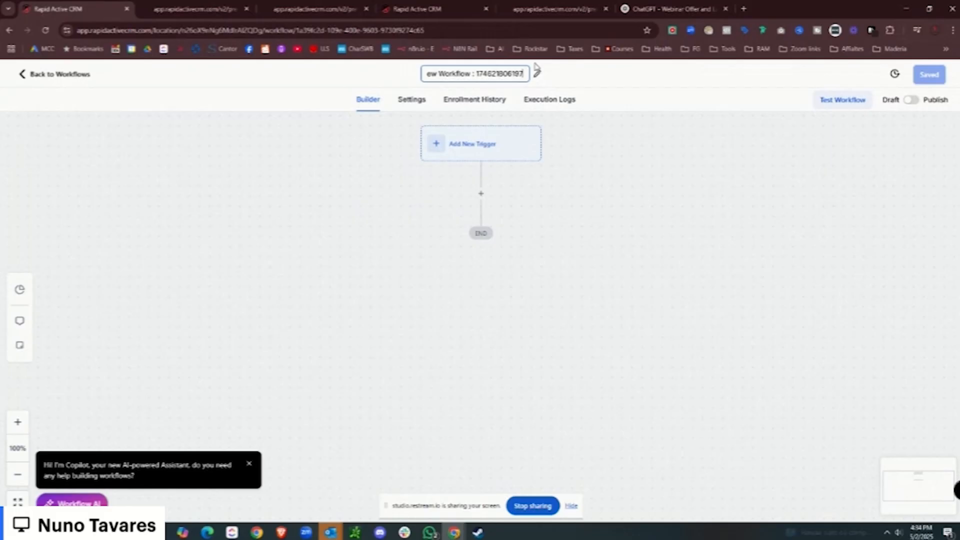
key(BackSpace)
key(BackSpace)
key(BackSpace)
key(BackSpace)
key(BackSpace)
key(BackSpace)
key(BackSpace)
key(BackSpace)
key(BackSpace)
key(BackSpace)
key(BackSpace)
key(BackSpace)
key(BackSpace)
key(BackSpace)
key(BackSpace)
key(BackSpace)
key(BackSpace)
key(BackSpace)
key(BackSpace)
key(BackSpace)
text(W01. Webinar Registration)
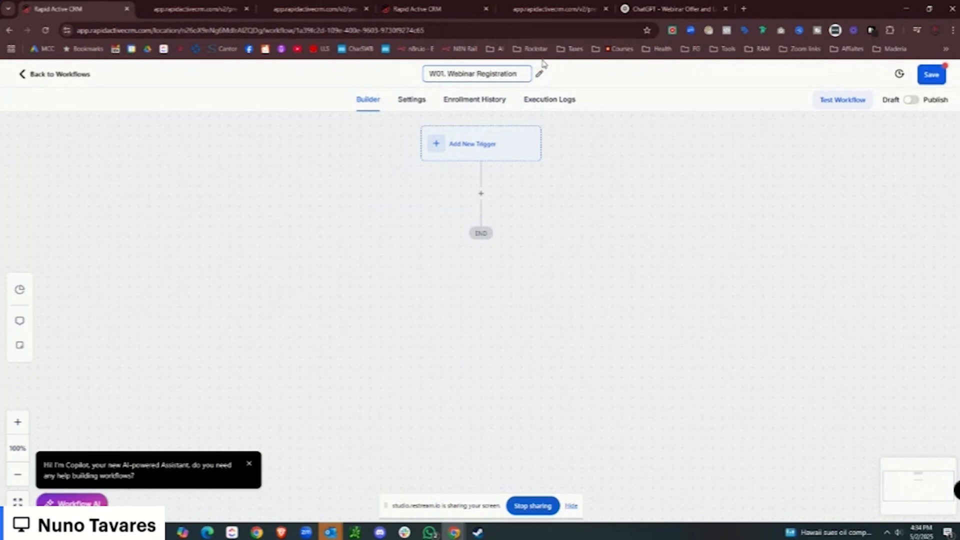
Add a Form Submitted trigger filtered to the Webinar Registration With Text Optin form.
click(488, 150)
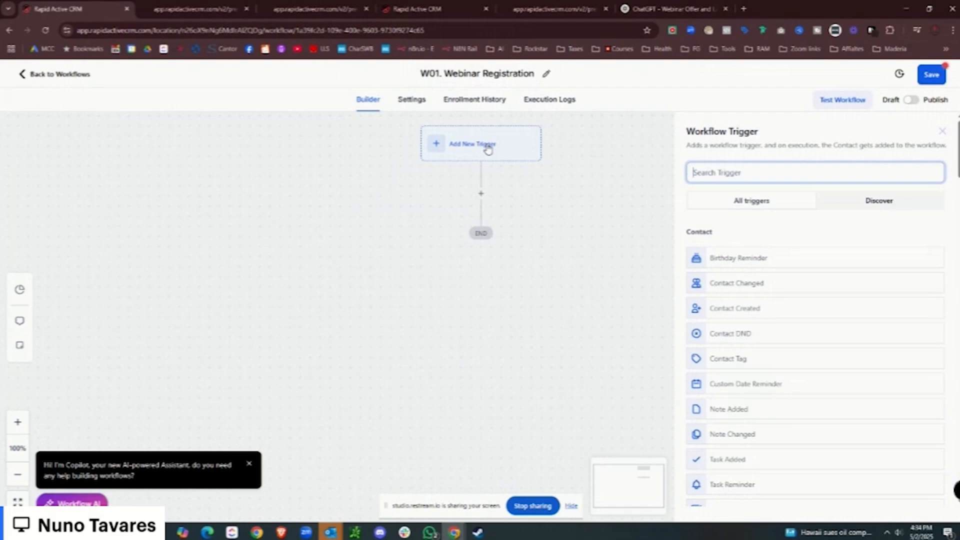
text(form)
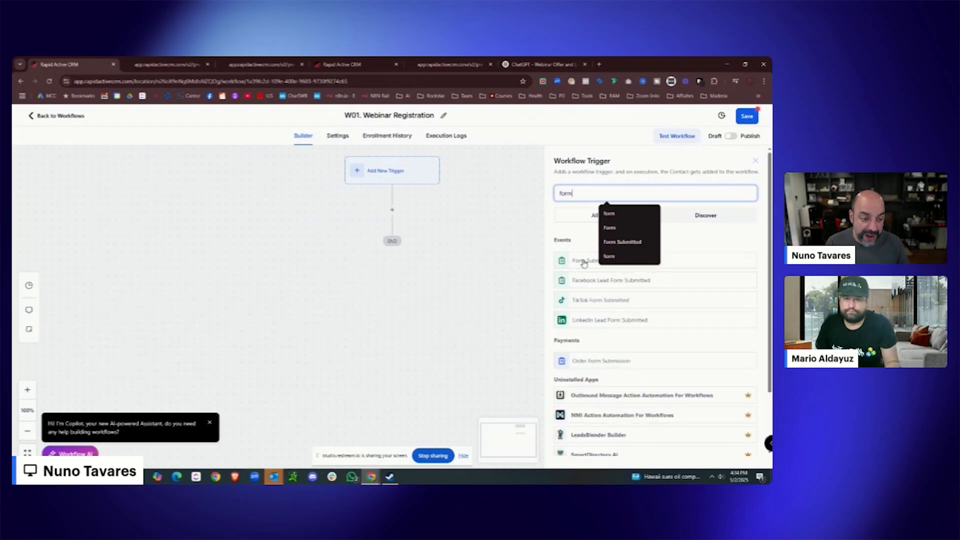
click(583, 261)
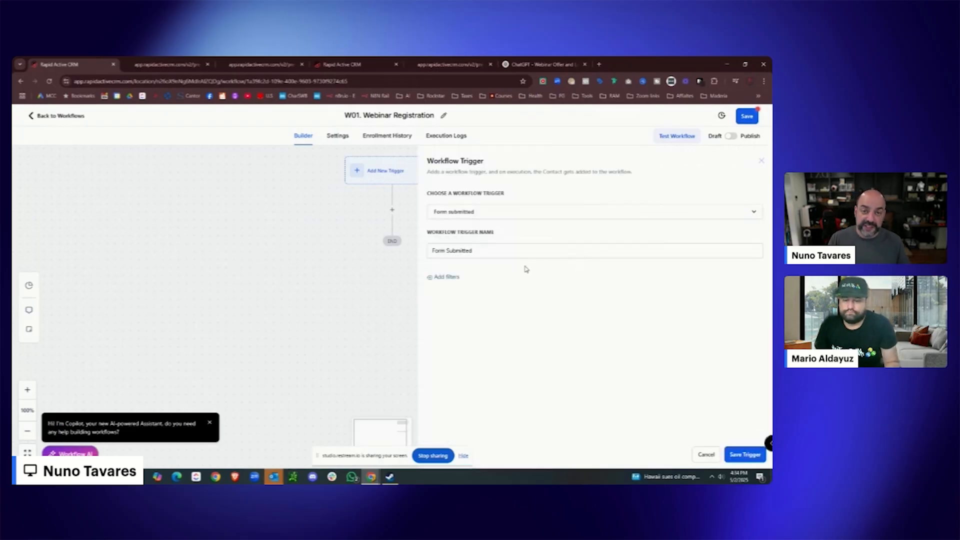
click(447, 278)
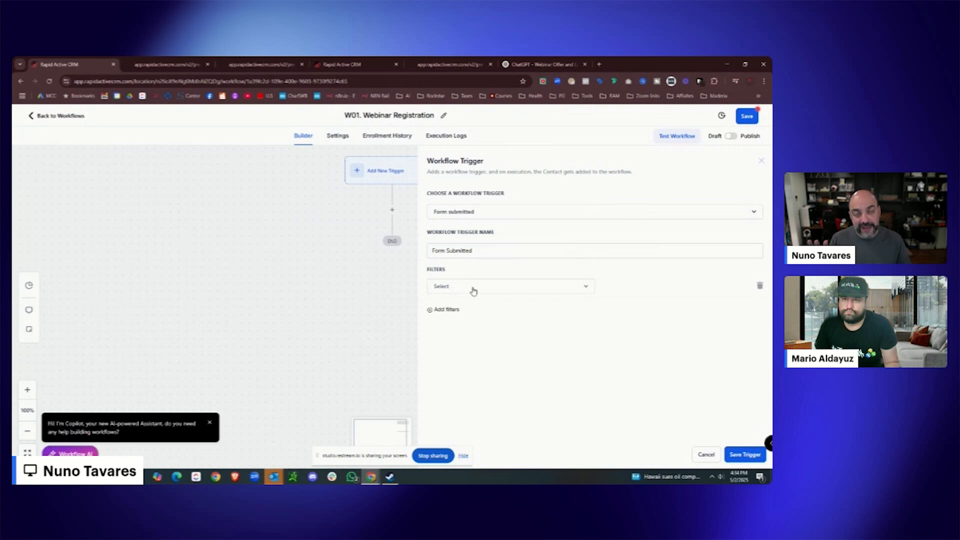
click(473, 288)
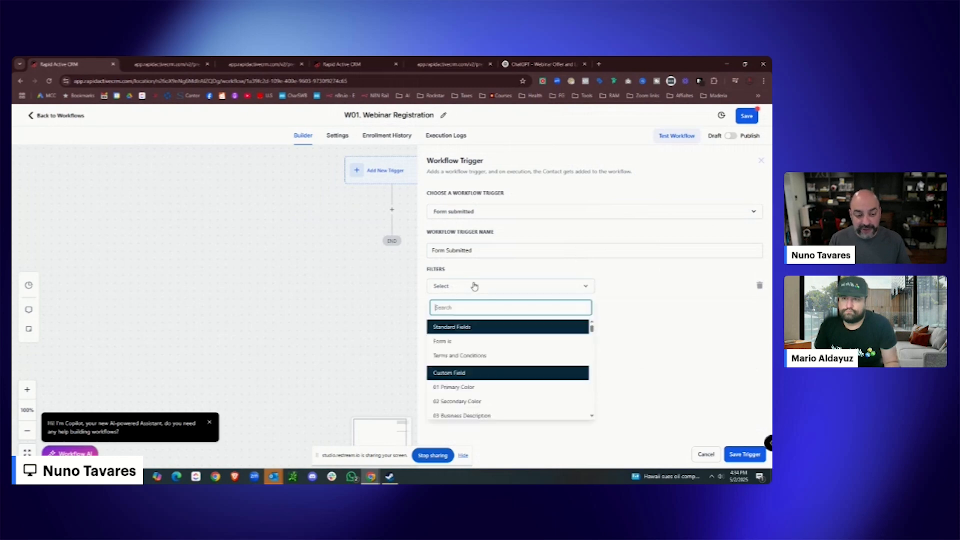
click(478, 341)
click(638, 286)
scroll(640, 375, down, 1)
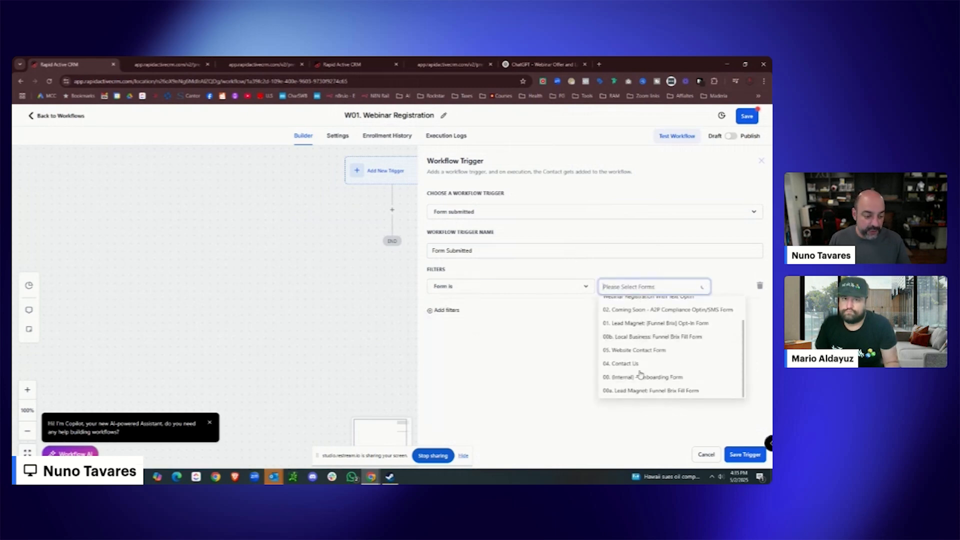
scroll(644, 371, up, 2)
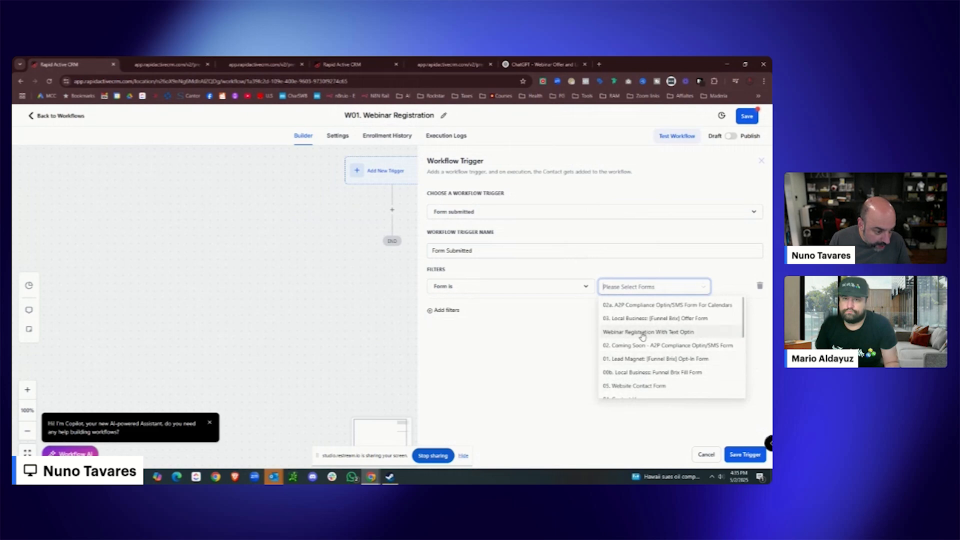
click(643, 333)
click(745, 456)
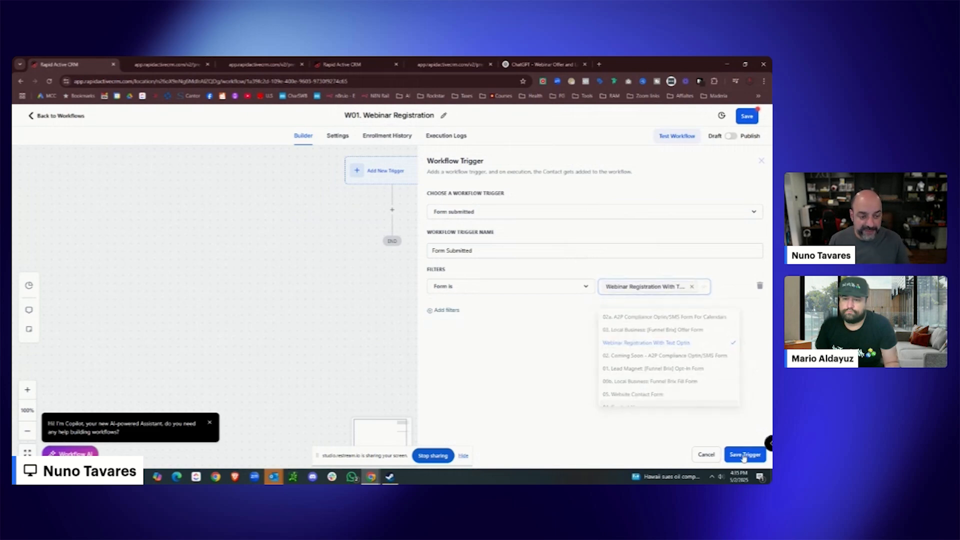
Rename the trigger to Form Submitted - Webinar Registration and save it.
click(393, 230)
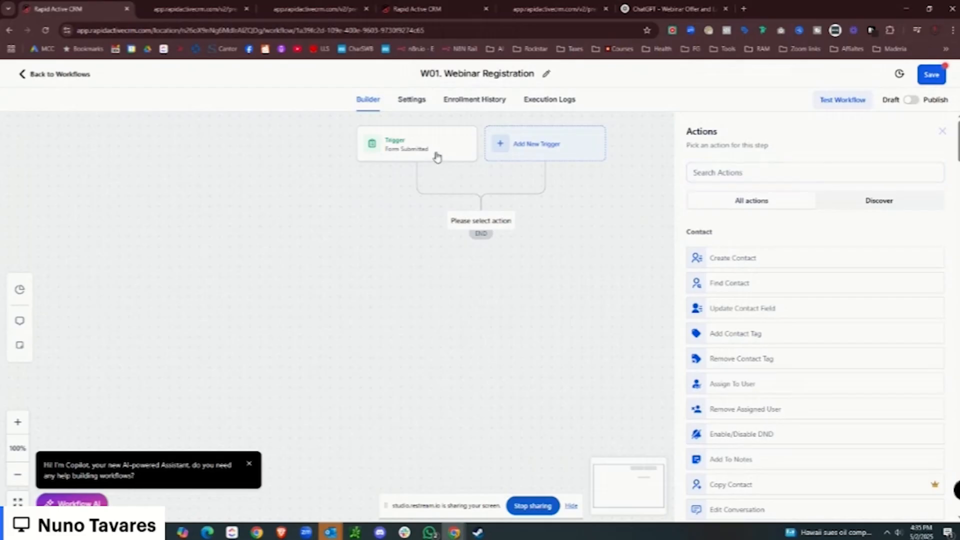
click(356, 179)
click(678, 238)
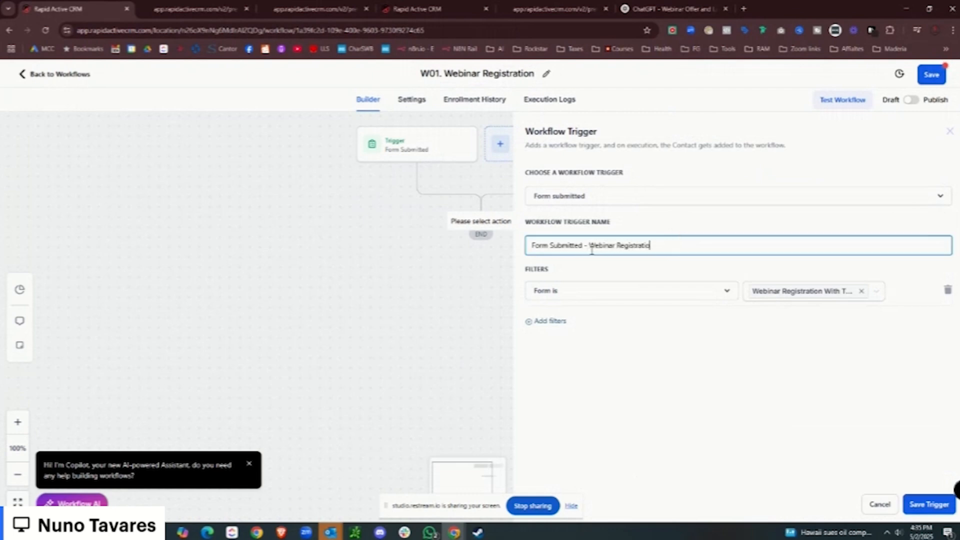
click(929, 506)
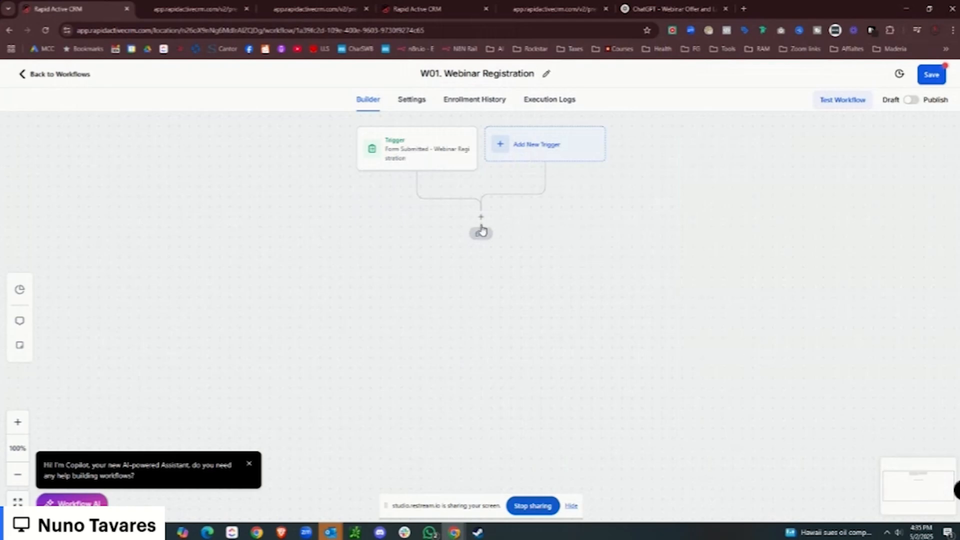
Add an Add Contact Tag action creating the new tag webinar :: 5.2.05 HL 10 Clients.
click(481, 219)
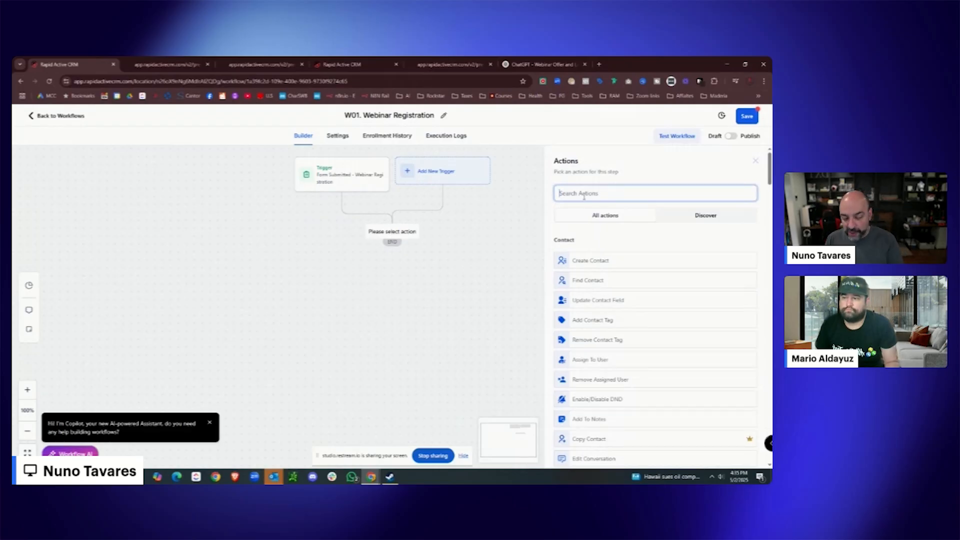
text(tag)
click(573, 253)
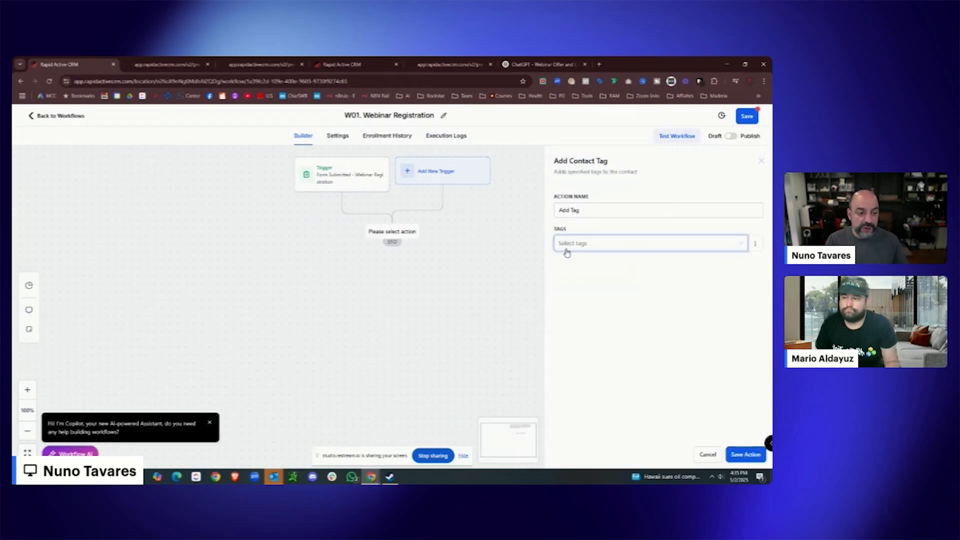
click(567, 245)
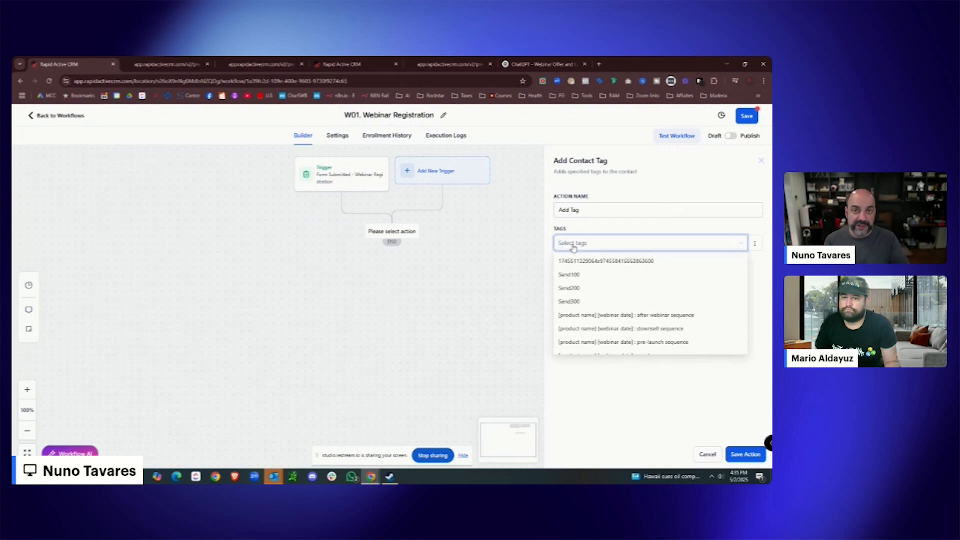
text(webianr)
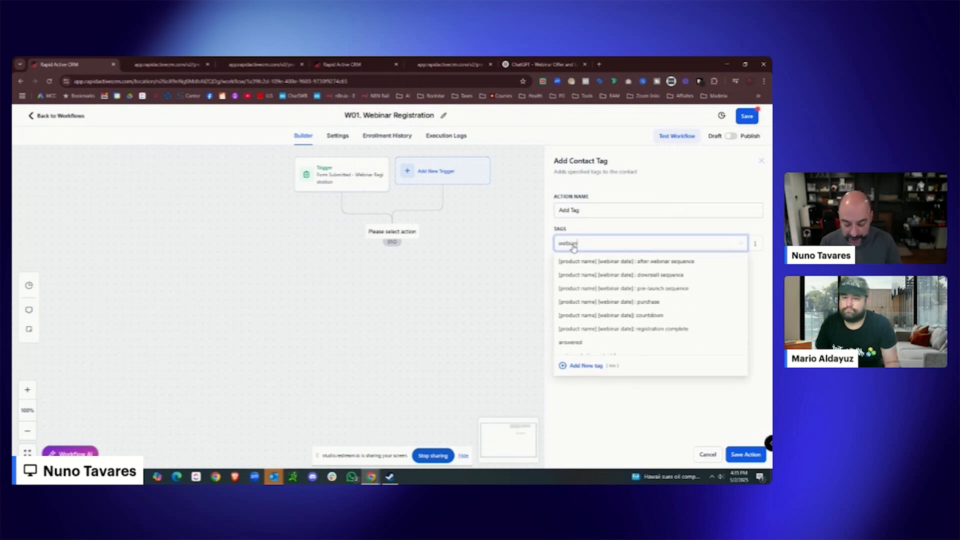
key(BackSpace)
text(nar)
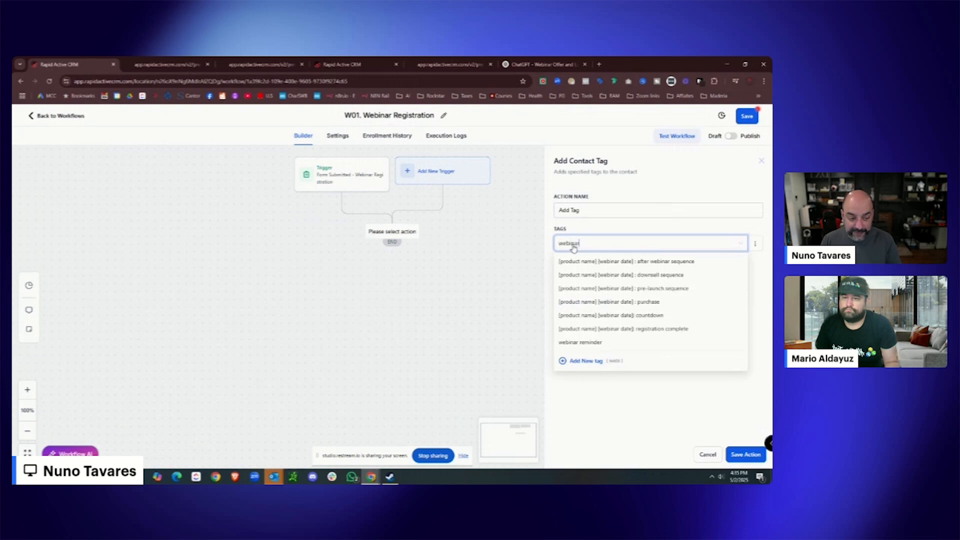
text( :: 5.2.05 HL!)
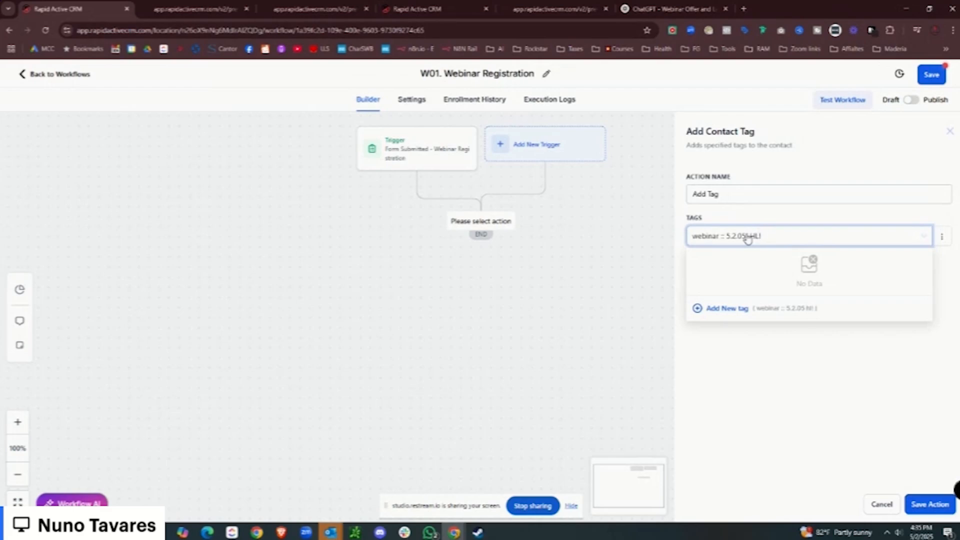
text(Client)
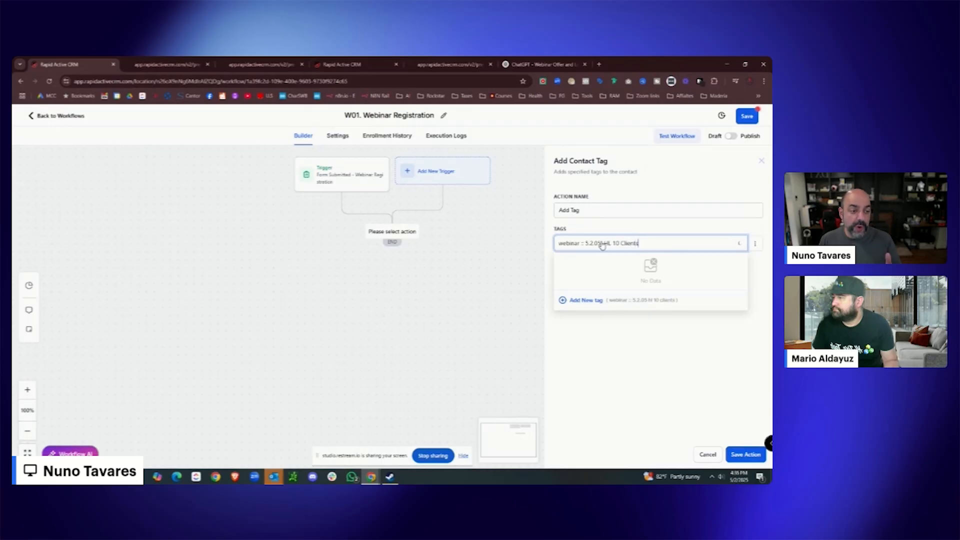
text(s)
click(588, 305)
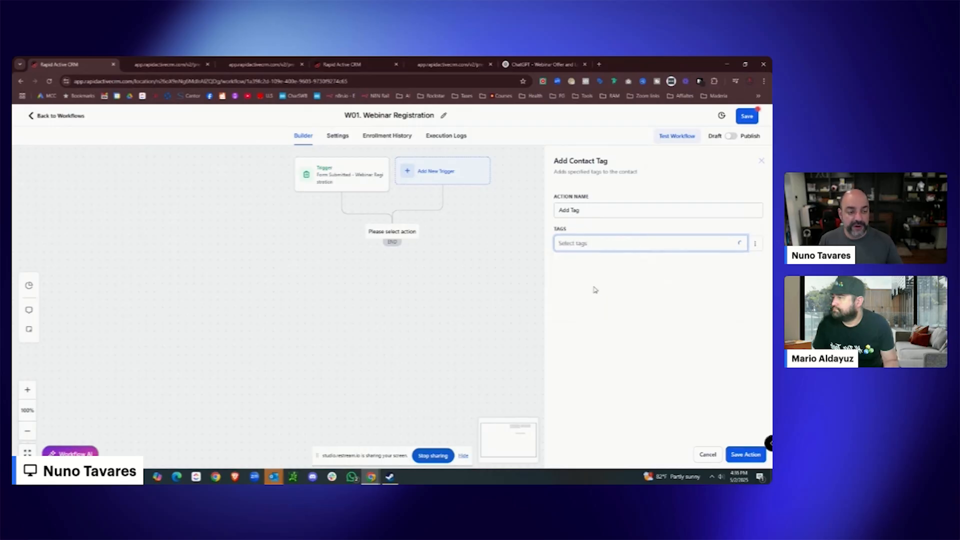
click(738, 455)
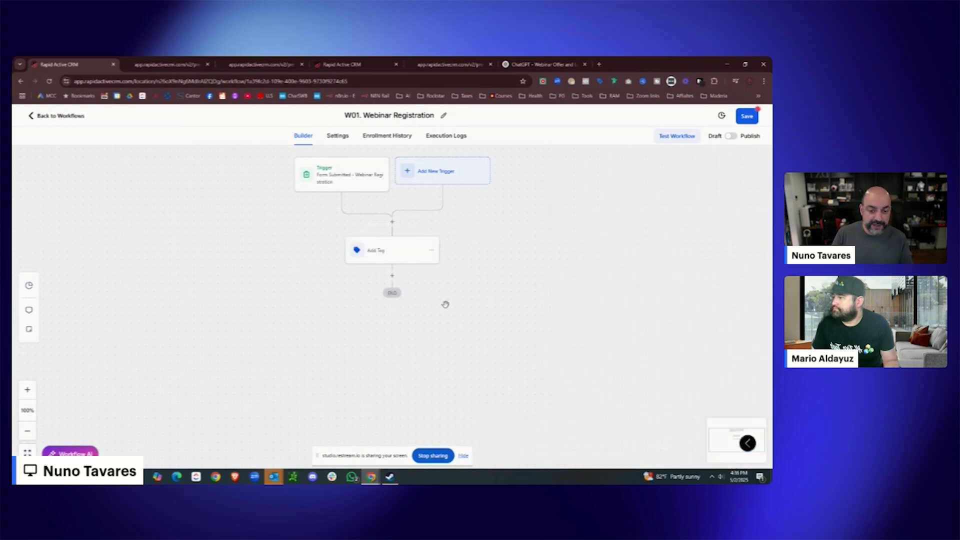
Begin an email action below the tag step, then return to the ChatGPT webinar conversation.
click(392, 275)
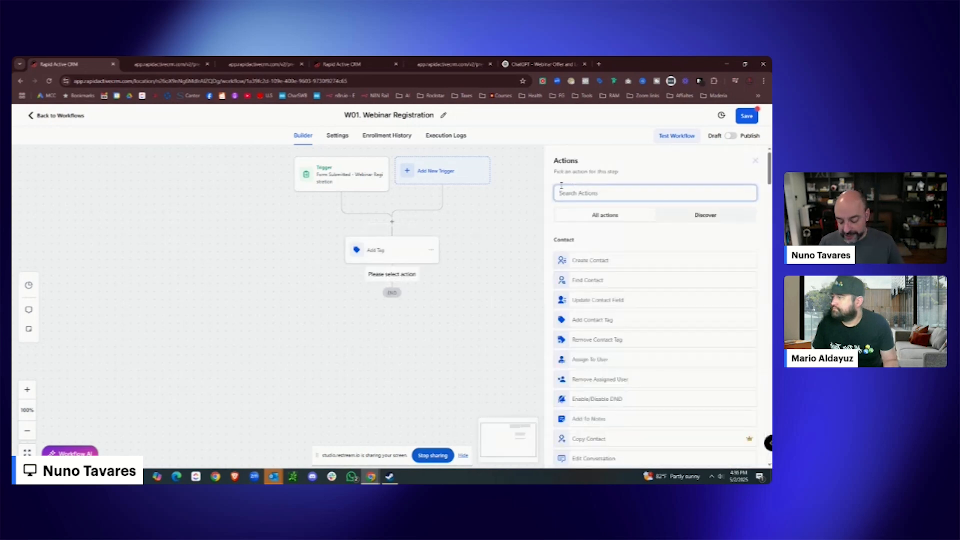
text(email)
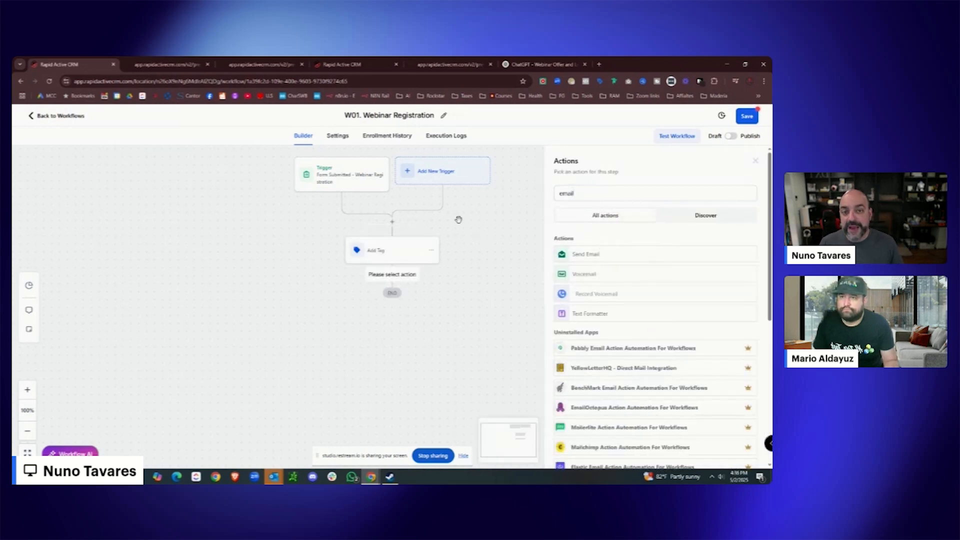
click(565, 66)
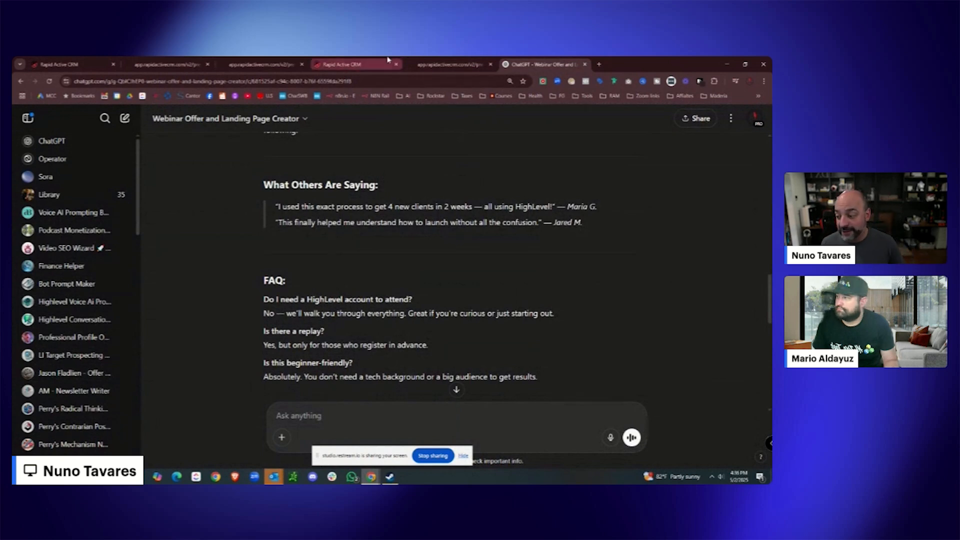
scroll(59, 253, down, 3)
scroll(59, 252, down, 5)
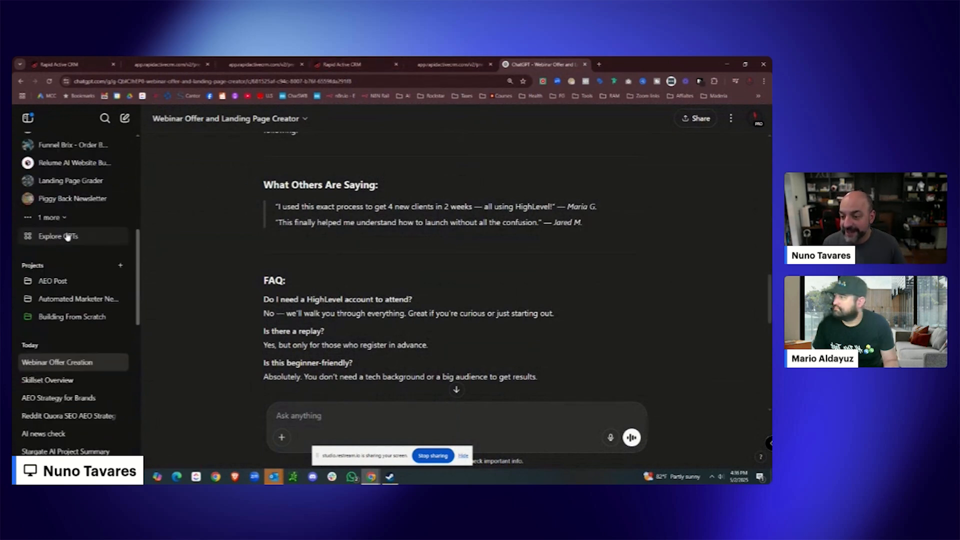
scroll(80, 235, up, 4)
Open the Webinar Email & Automations Bot custom GPT and copy its page URL.
scroll(80, 234, down, 3)
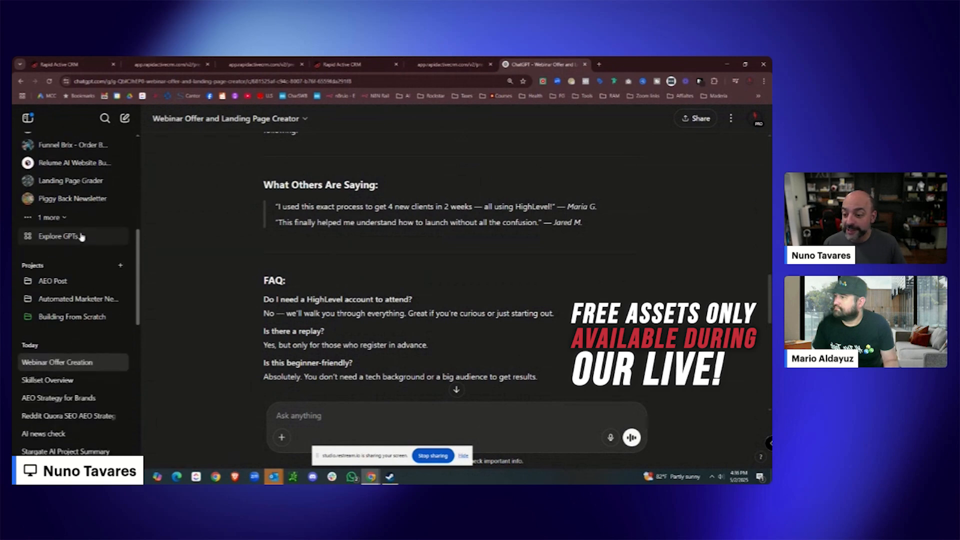
scroll(80, 233, up, 5)
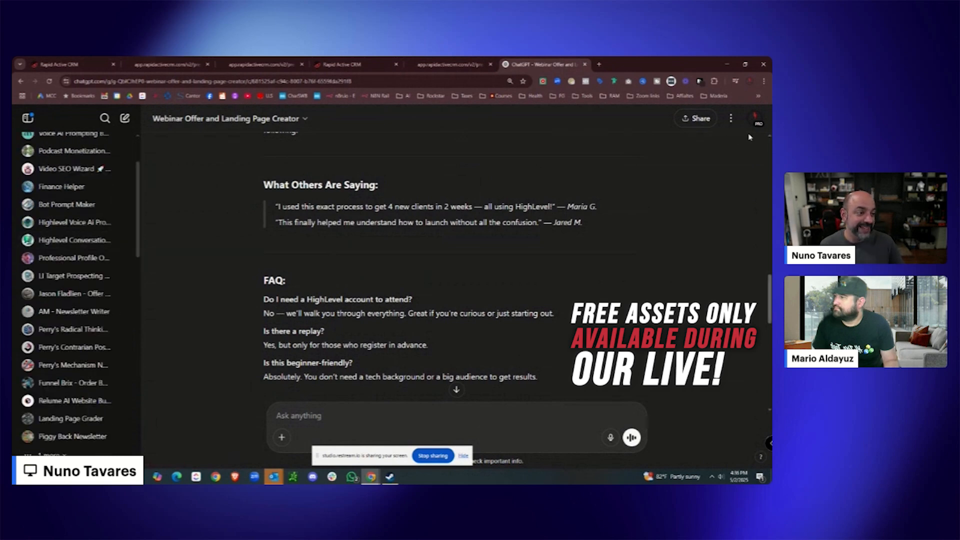
click(731, 118)
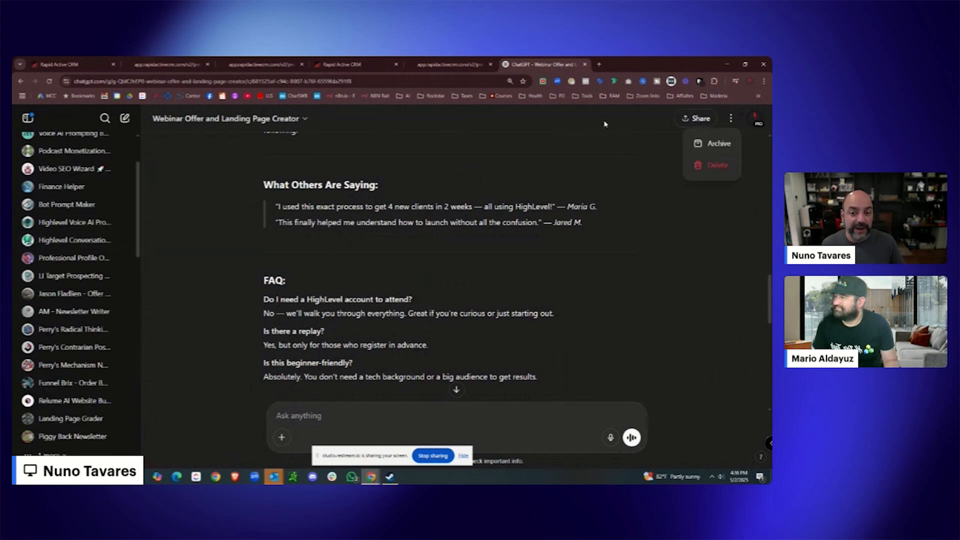
click(755, 118)
click(667, 165)
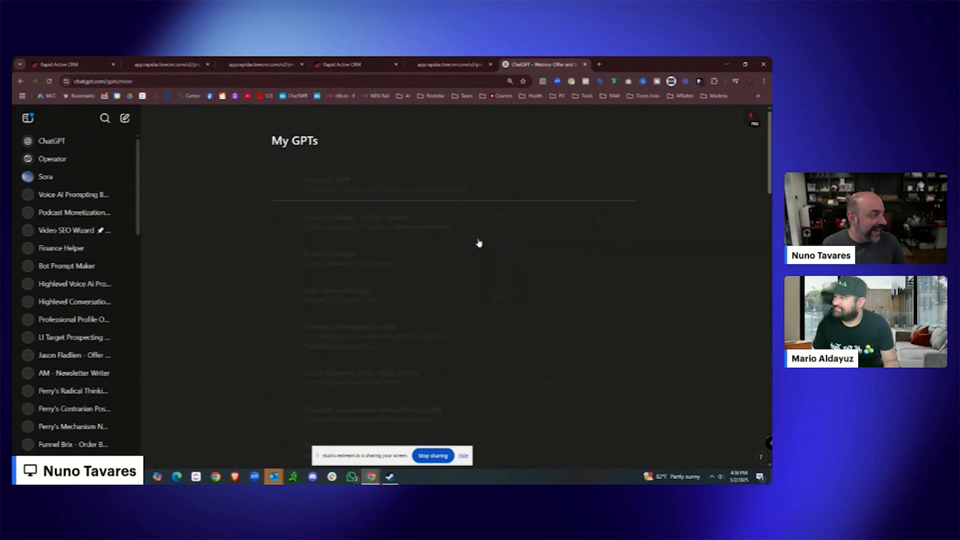
scroll(454, 251, down, 10)
scroll(446, 260, down, 8)
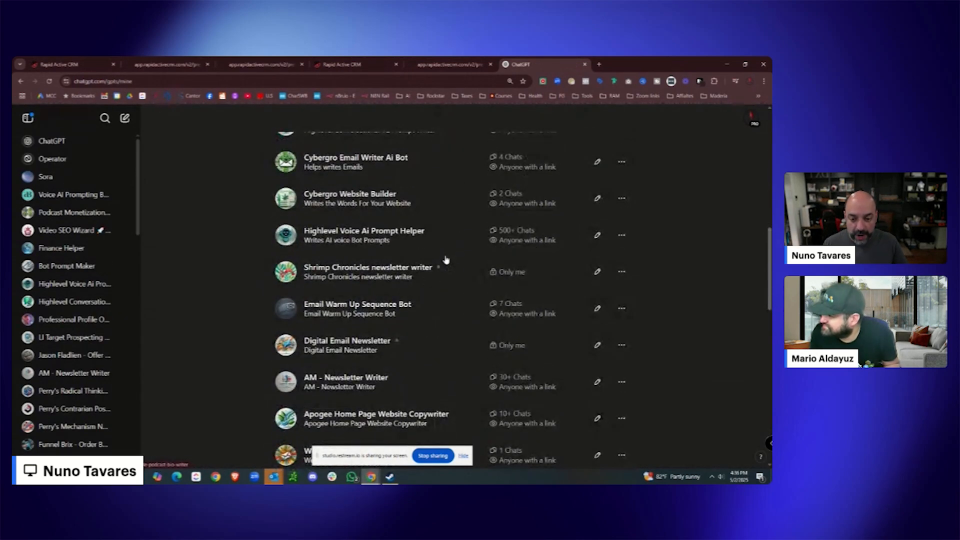
click(422, 333)
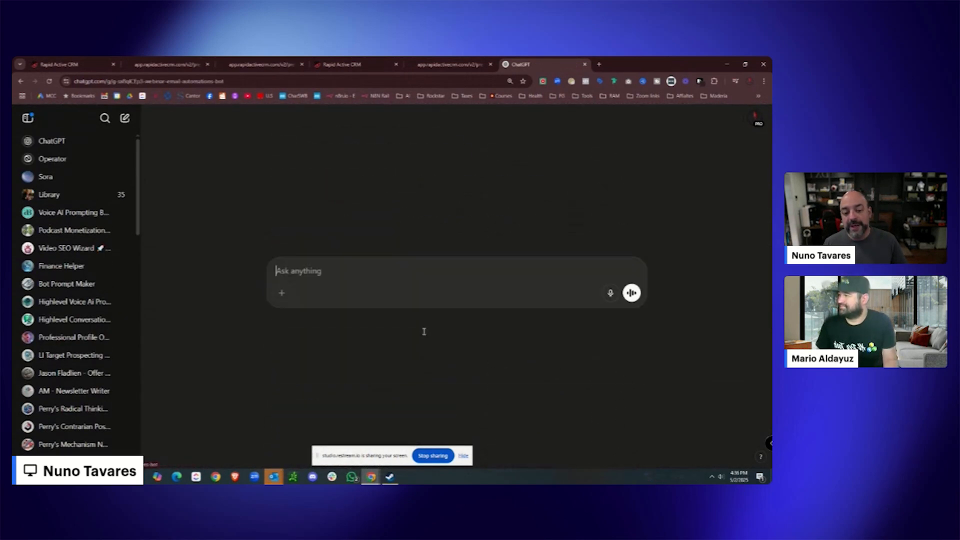
click(205, 82)
right_click(205, 81)
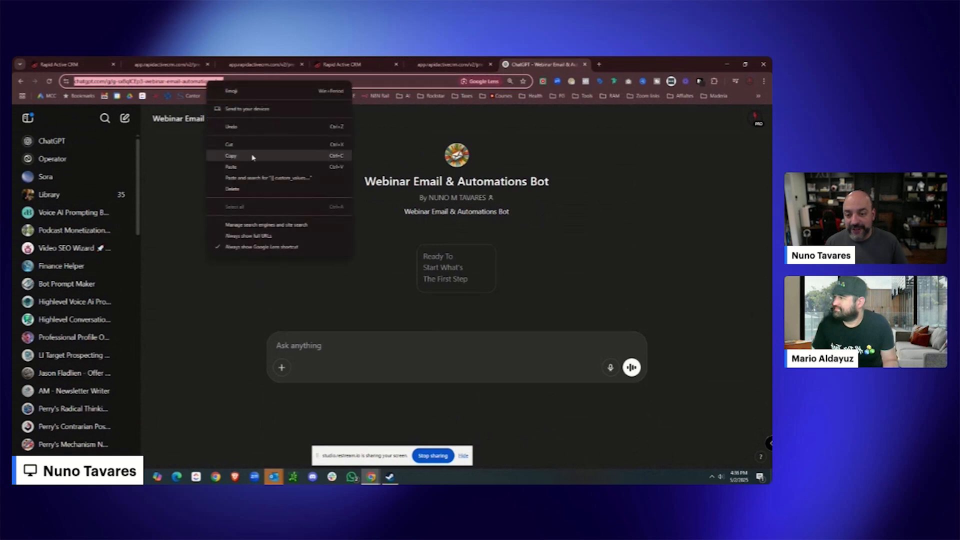
click(251, 159)
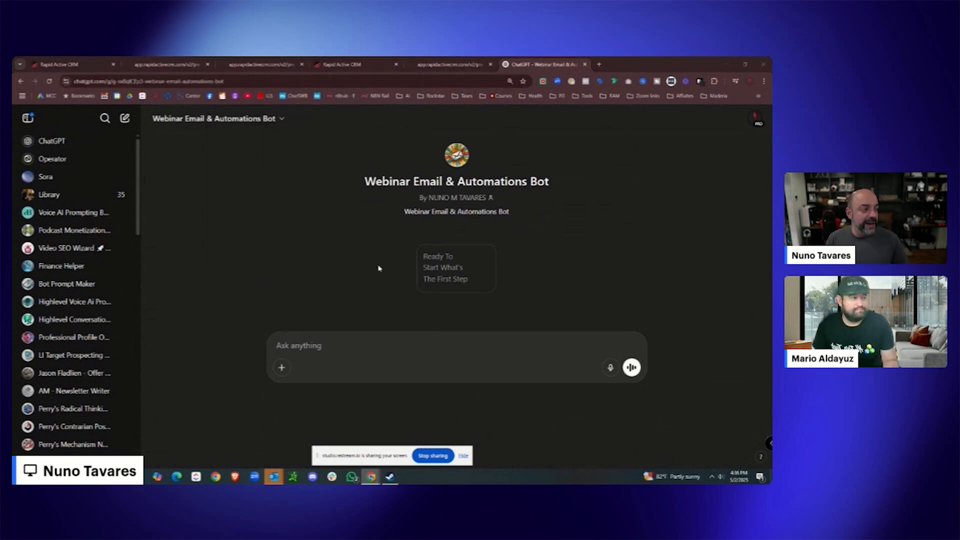
Ask the bot for fake webinar details, pasting in the Free Training registration headline.
click(358, 339)
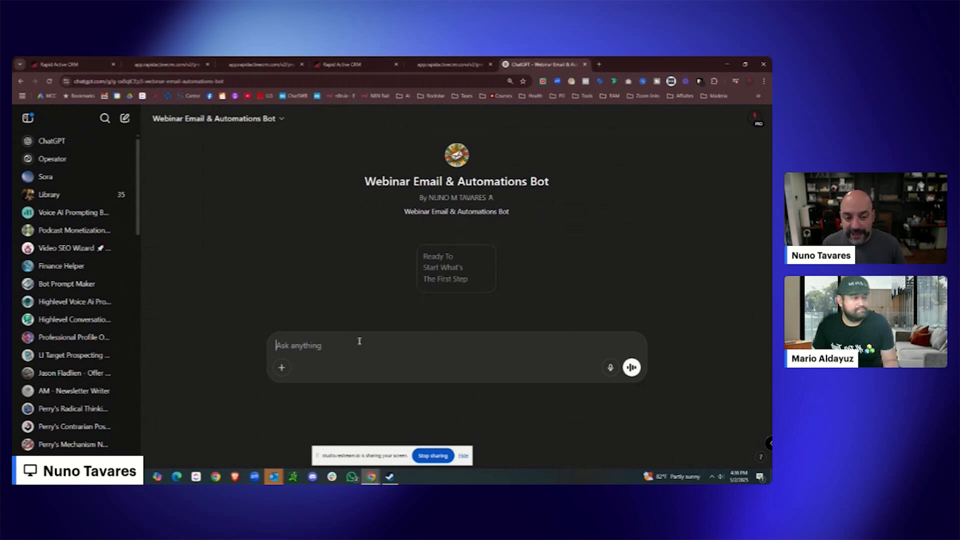
text(s)
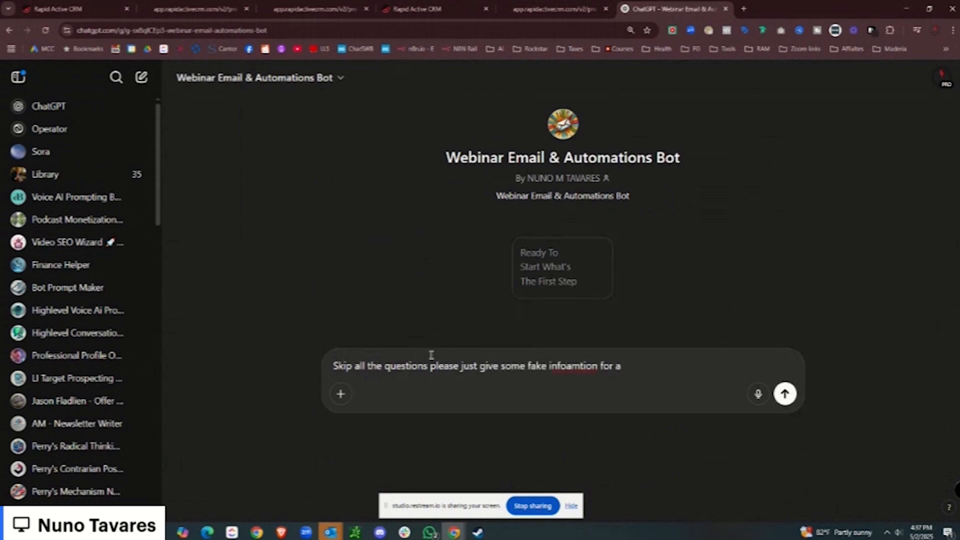
text(webianr called)
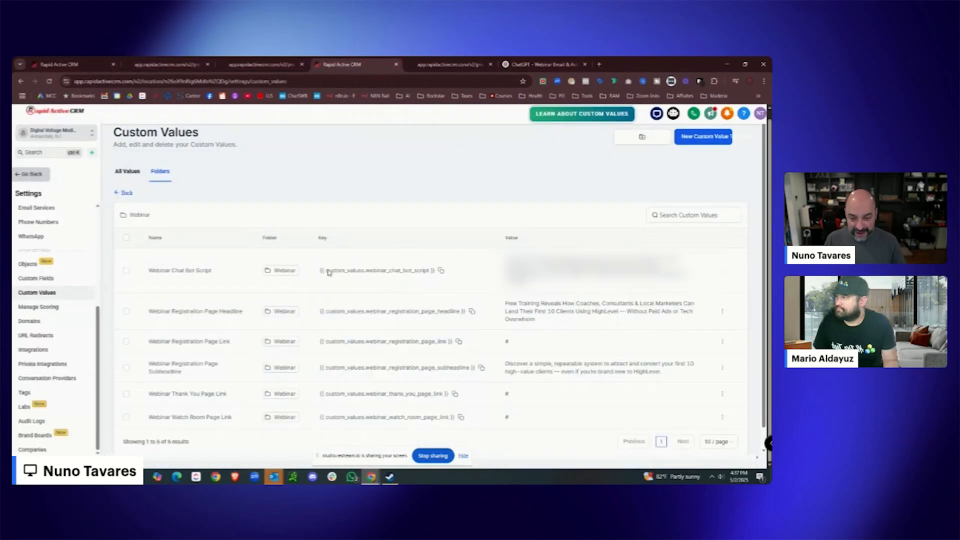
drag(539, 322, 506, 303)
right_click(518, 305)
click(531, 312)
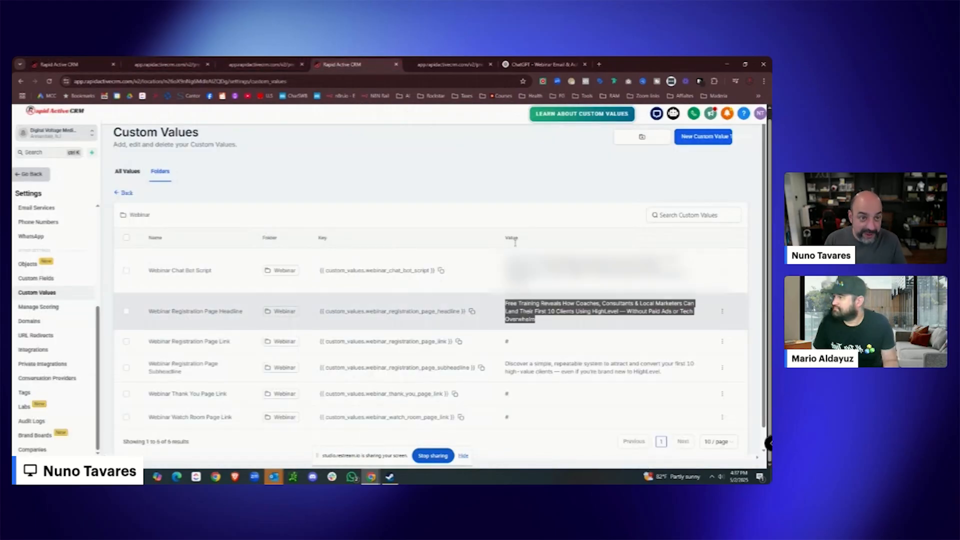
click(518, 63)
key(ctrl+v)
click(632, 377)
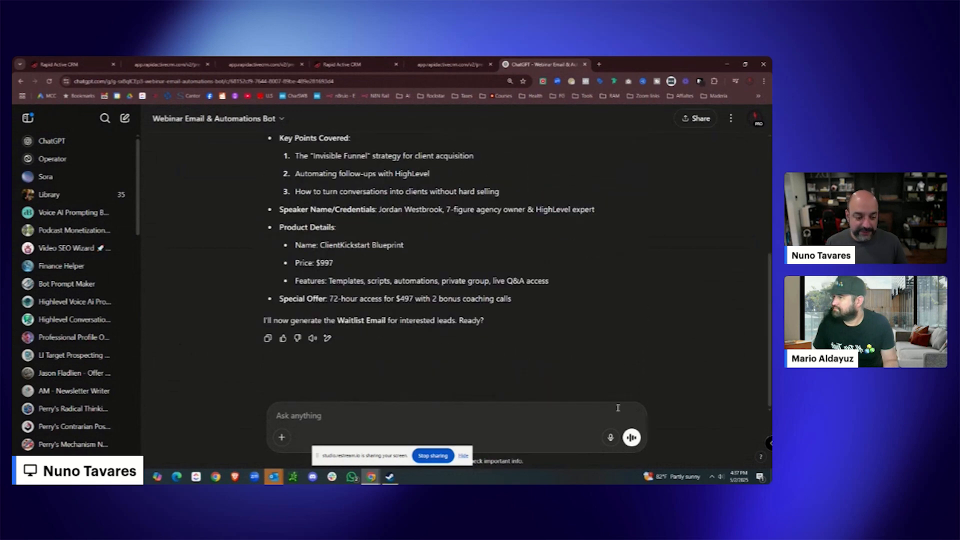
Ask the bot to 'Give all the emails' for the webinar sequence.
text(Give all)
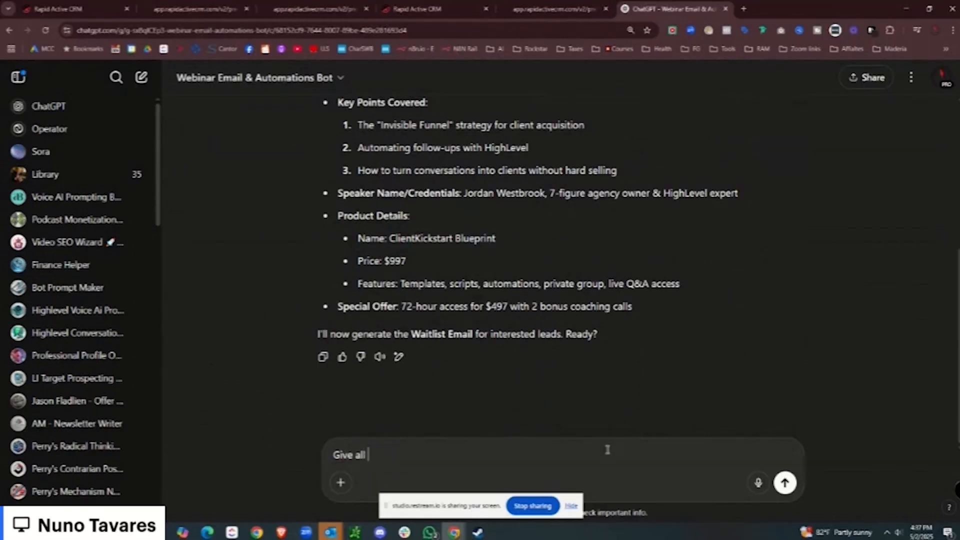
text( teh)
key(BackSpace)
key(BackSpace)
text(he meails)
key(Return)
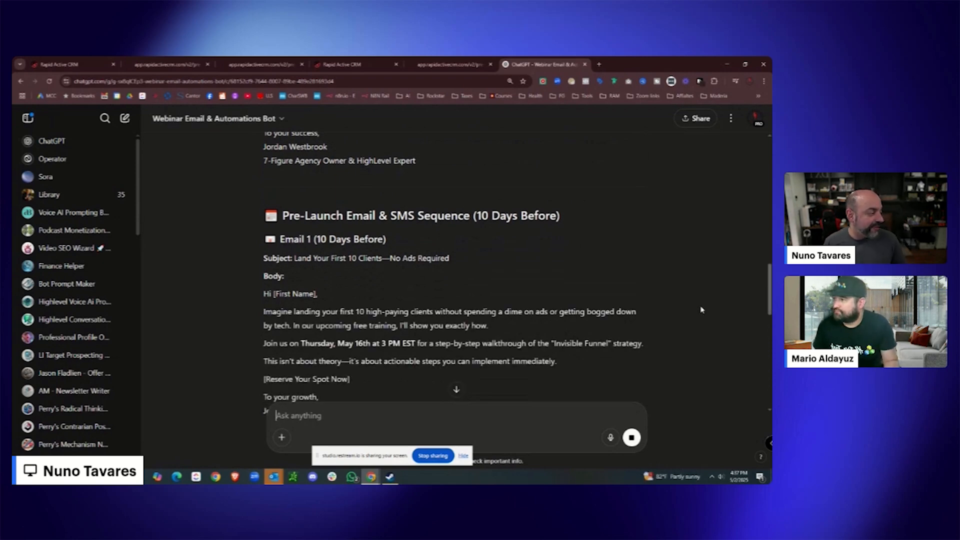
Copy the Registration Confirmation email's subject line and return to the workflow builder.
scroll(571, 269, down, 1)
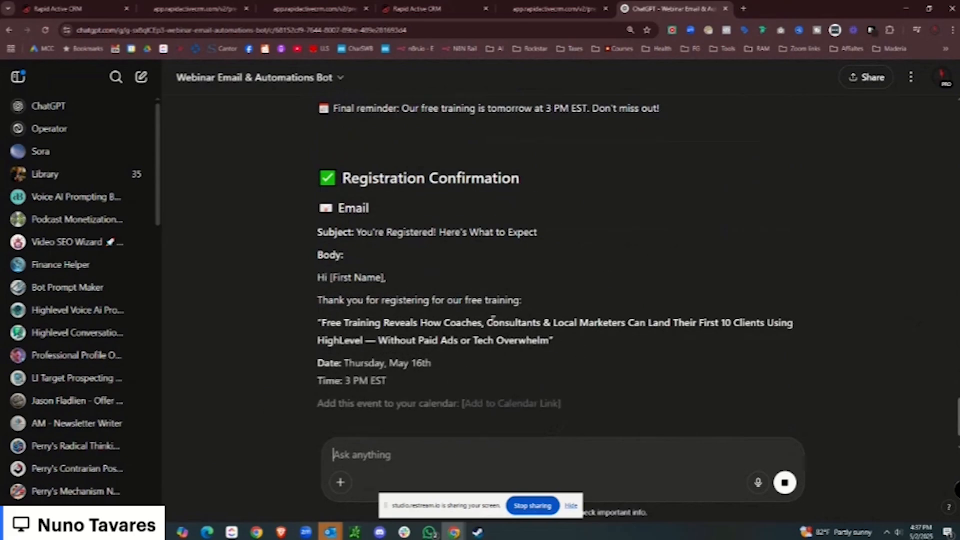
scroll(492, 315, down, 1)
drag(539, 169, 357, 165)
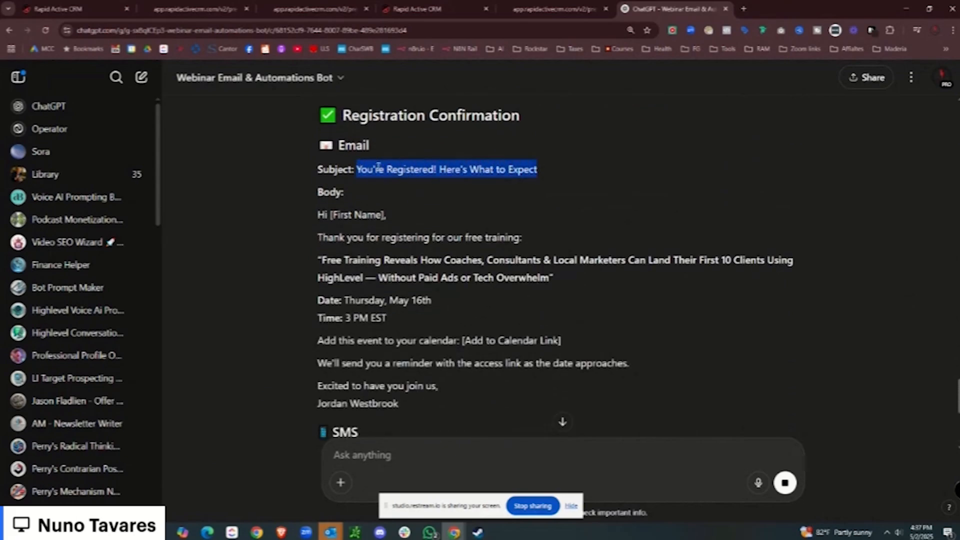
right_click(379, 166)
click(396, 180)
click(77, 8)
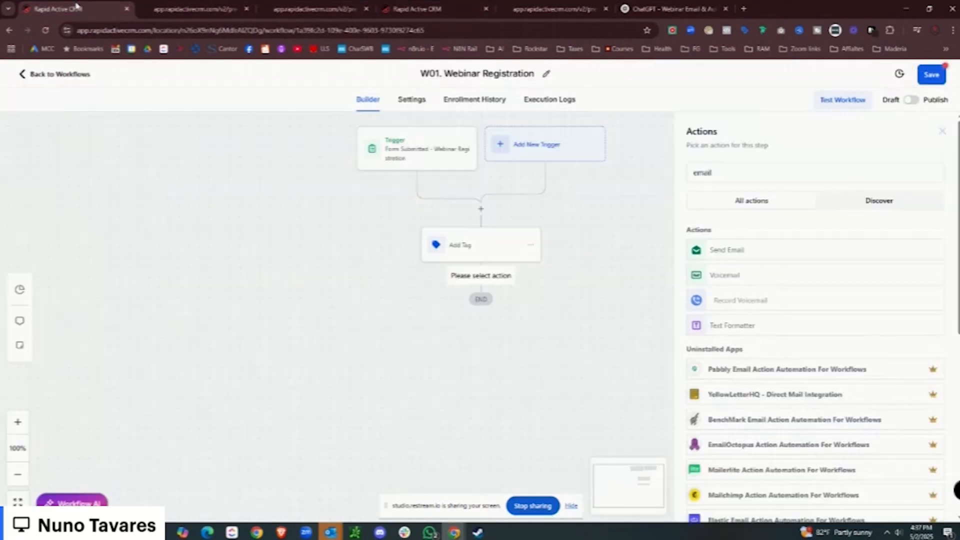
Add a Send Email action with the confirmation subject and body pasted from ChatGPT.
click(753, 256)
click(730, 228)
key(ctrl+v)
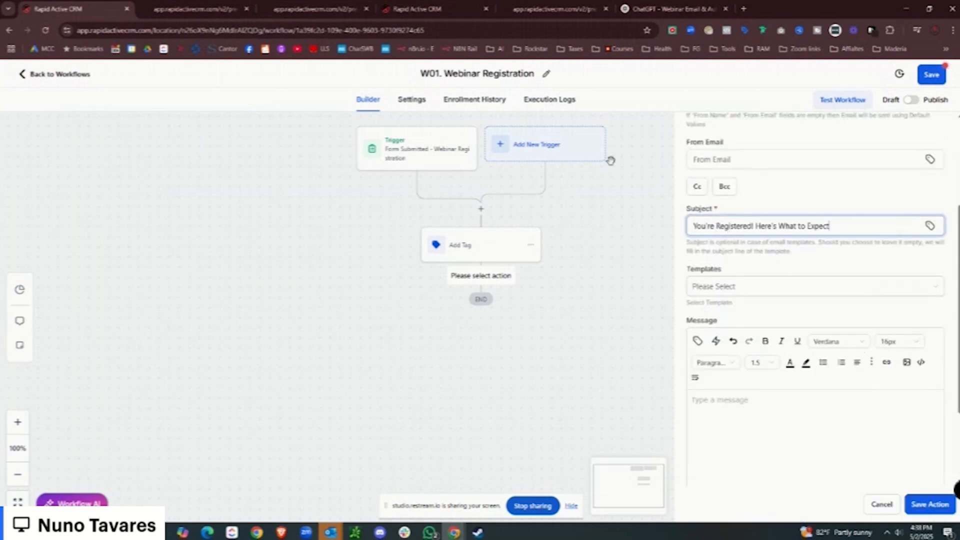
drag(666, 8, 157, 19)
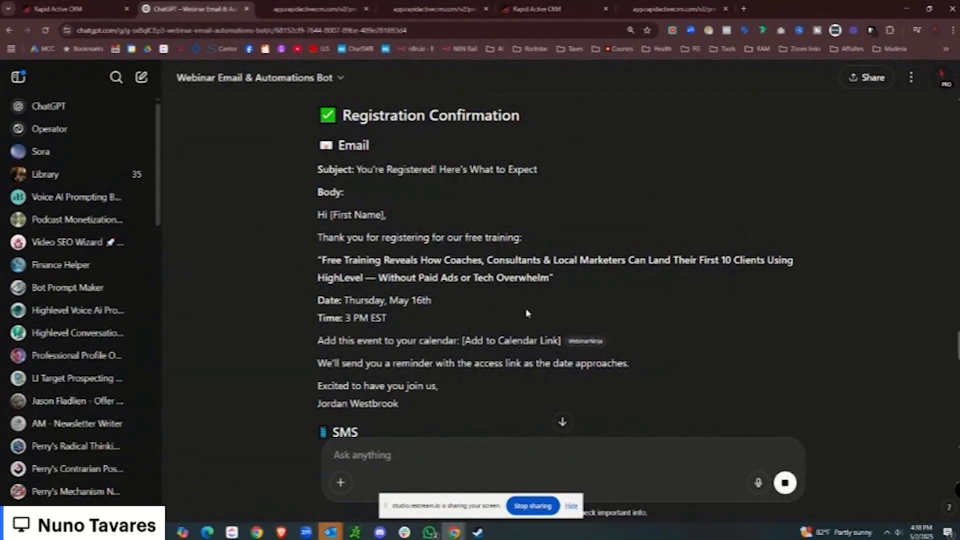
scroll(526, 314, down, 1)
drag(400, 353, 298, 160)
key(ctrl+c)
click(58, 8)
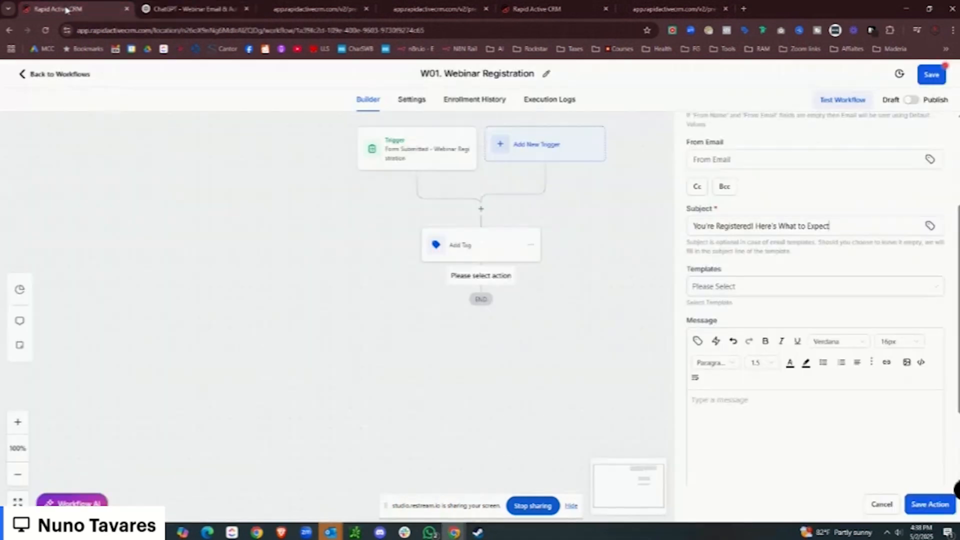
click(805, 423)
key(ctrl+v)
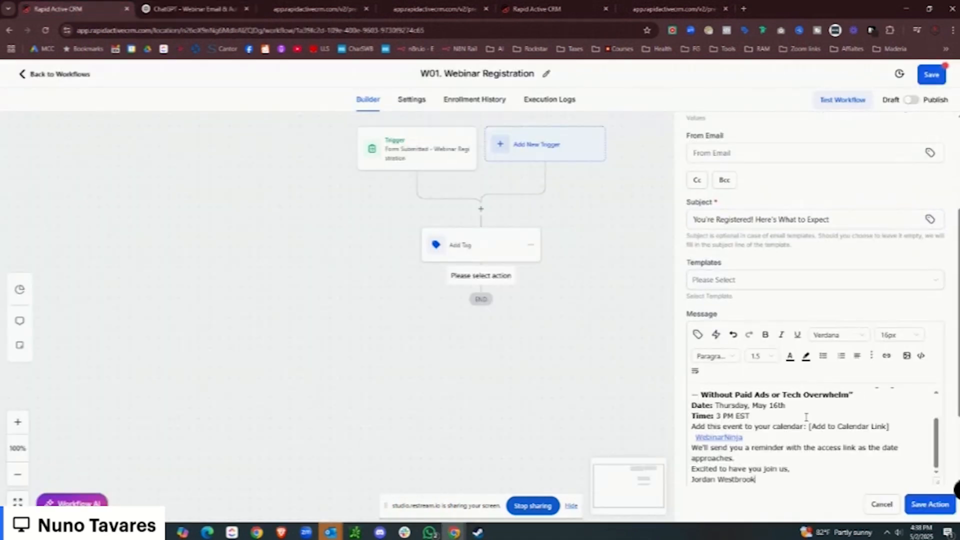
Insert the contact's first-name merge field into the email greeting.
scroll(956, 375, down, 2)
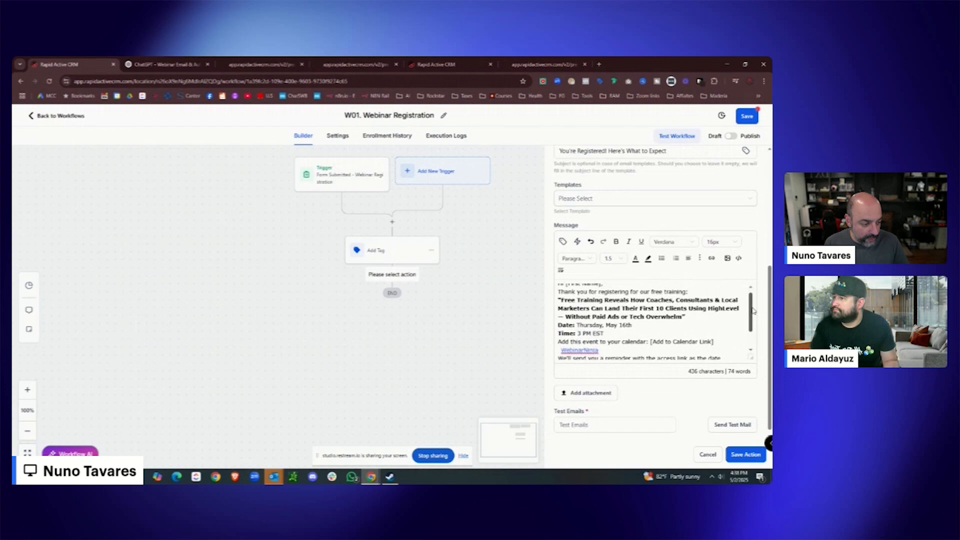
scroll(836, 290, up, 3)
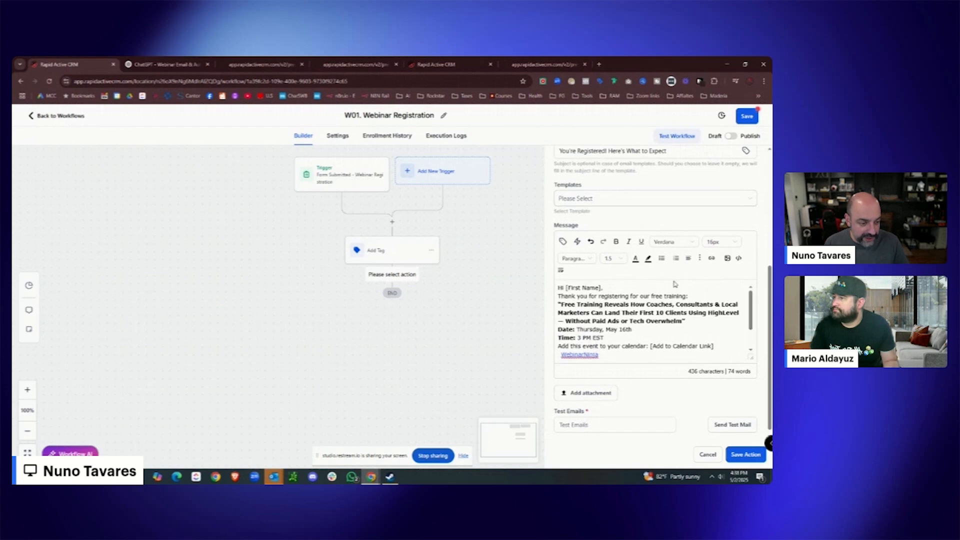
text({{)
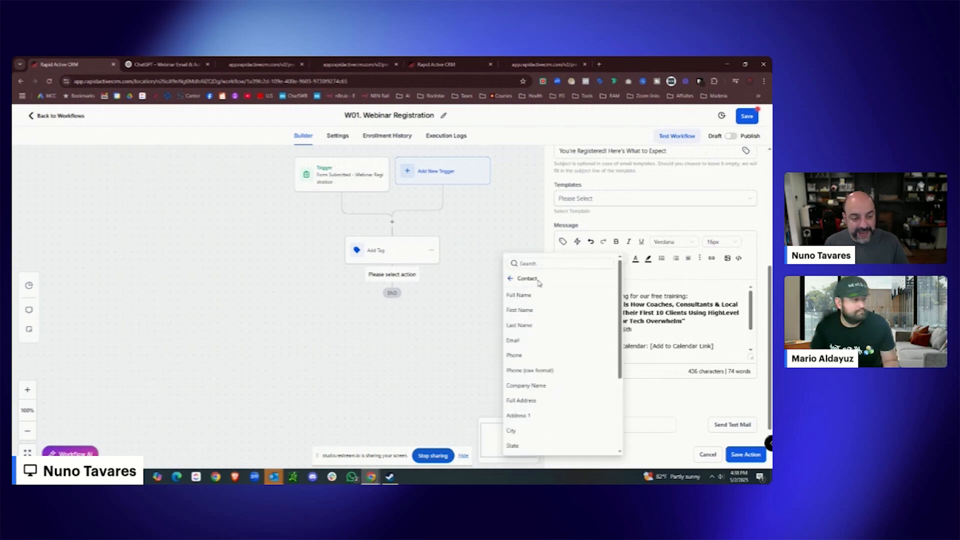
click(543, 312)
key(Return)
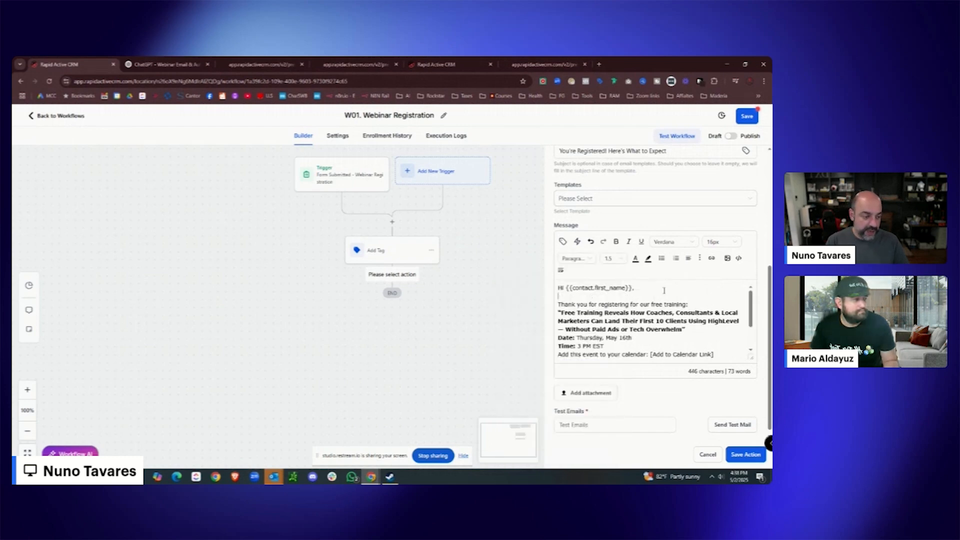
Delete the calendar and WebinarNinja link placeholders, add line spacing, and save the email step.
scroll(697, 304, down, 2)
click(698, 298)
key(Return)
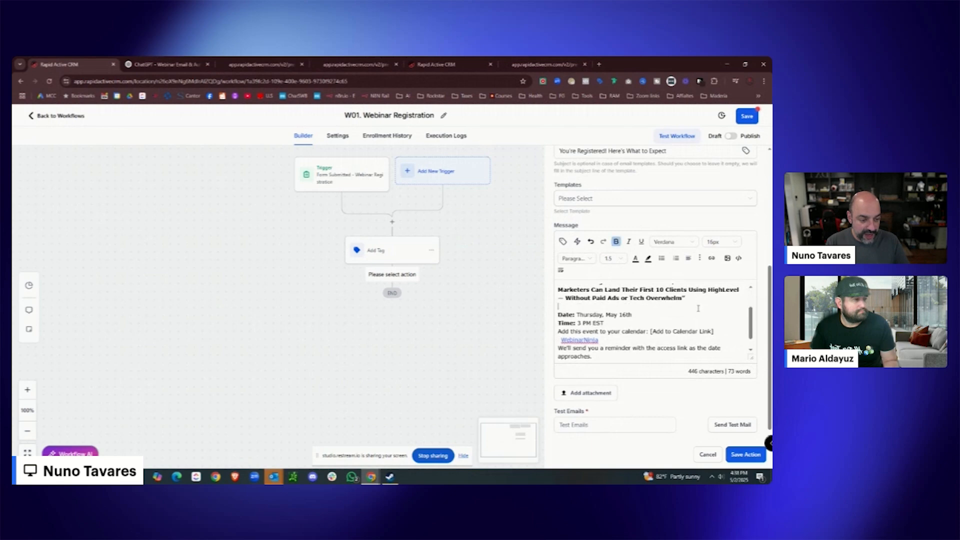
scroll(611, 322, down, 1)
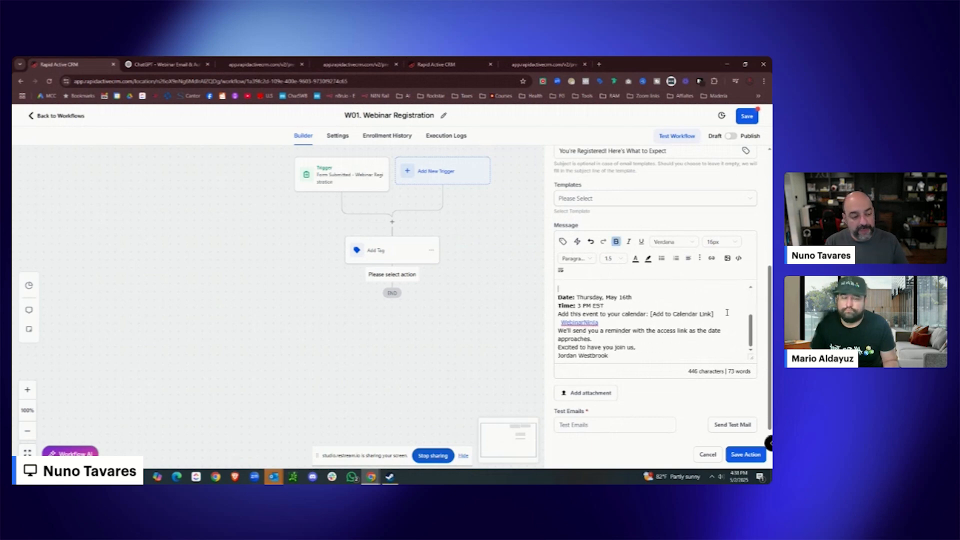
drag(714, 314, 651, 315)
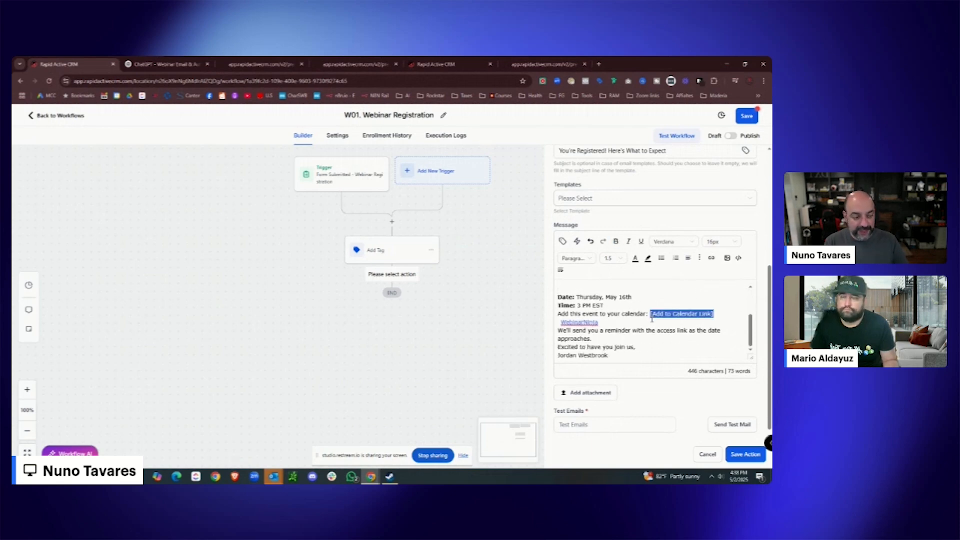
key(BackSpace)
drag(602, 325, 560, 324)
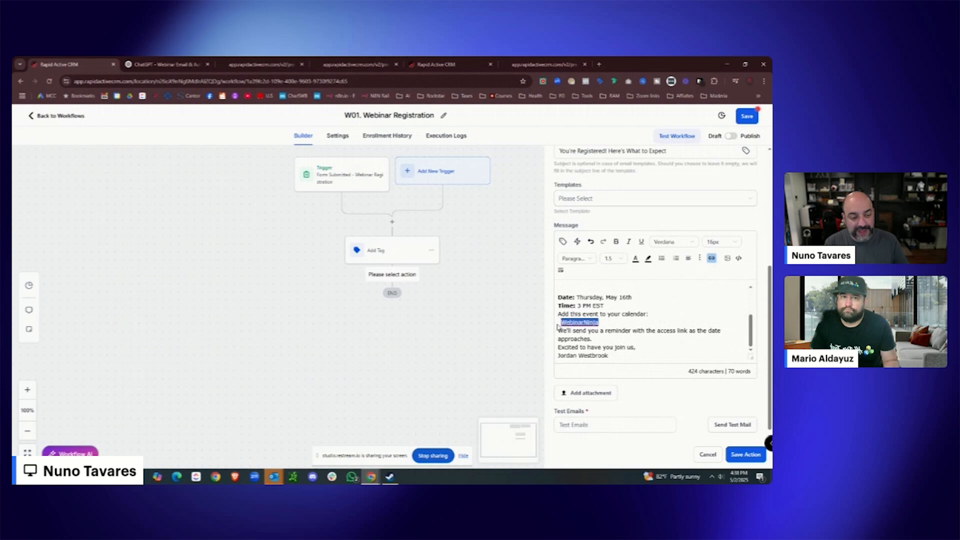
key(BackSpace)
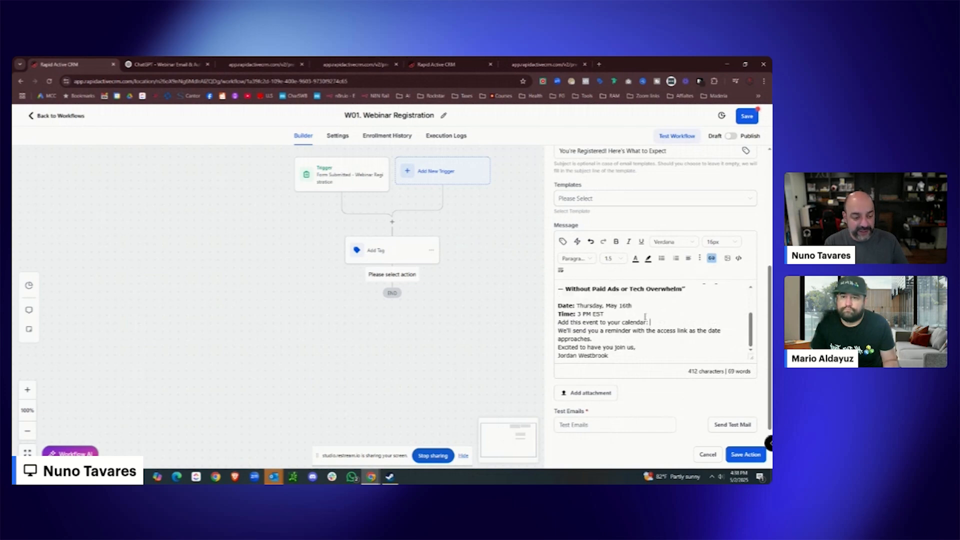
key(BackSpace)
key(Return)
click(626, 338)
key(Return)
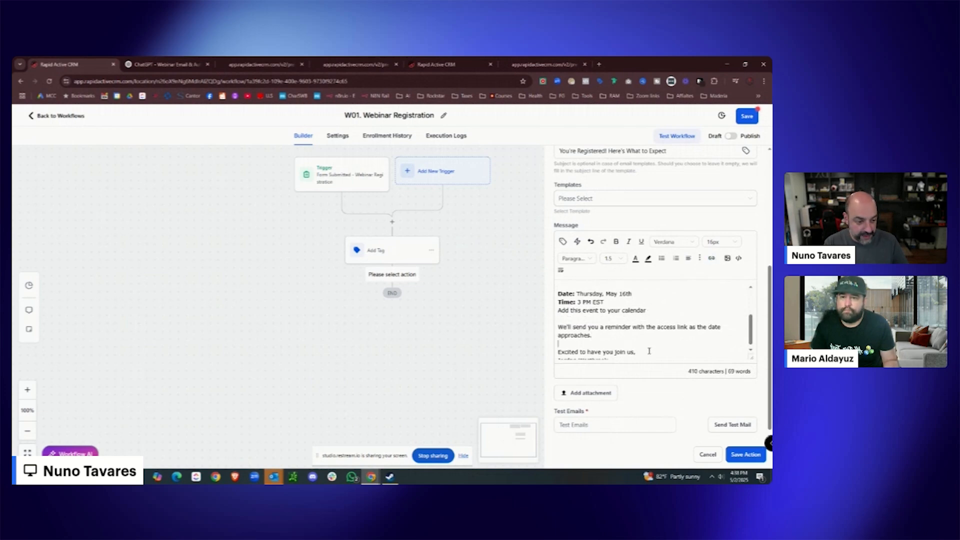
click(738, 456)
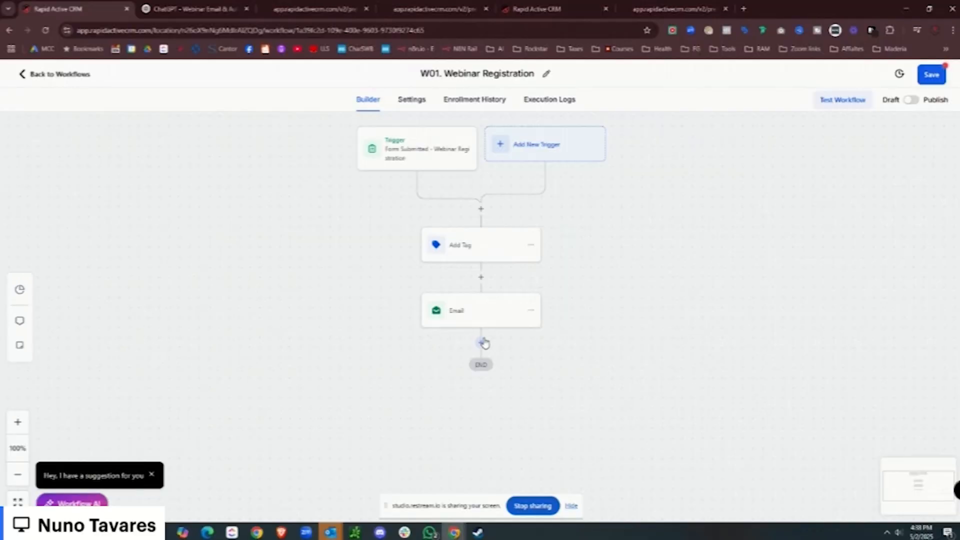
Add a Send SMS step with ChatGPT's registration text for the May 16th 3 PM EST training.
click(483, 343)
click(759, 174)
text(sms)
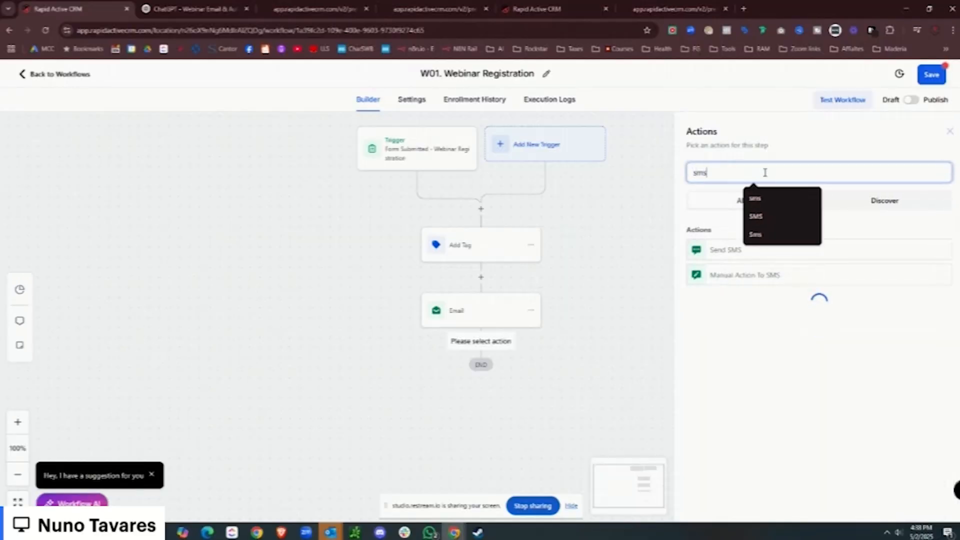
click(724, 249)
click(195, 8)
scroll(447, 209, down, 1)
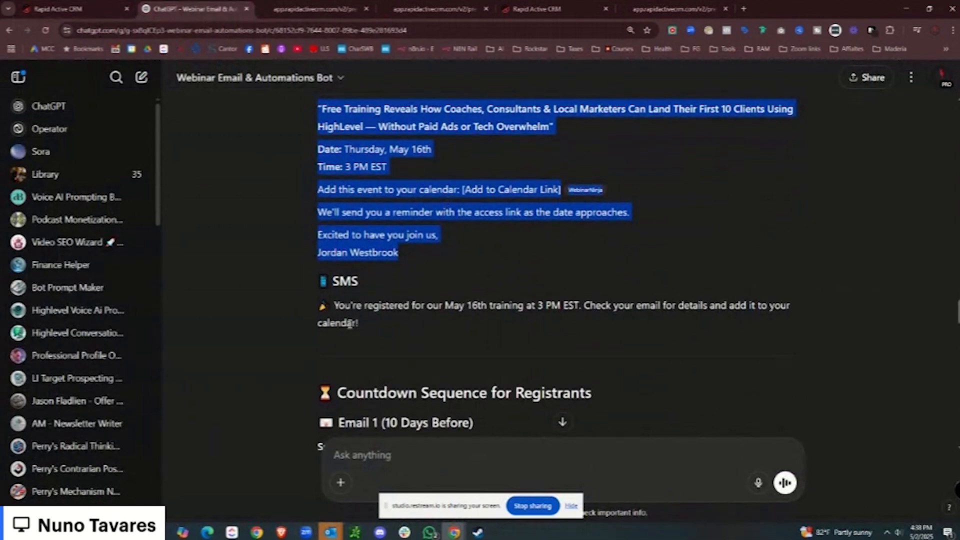
drag(358, 324, 341, 310)
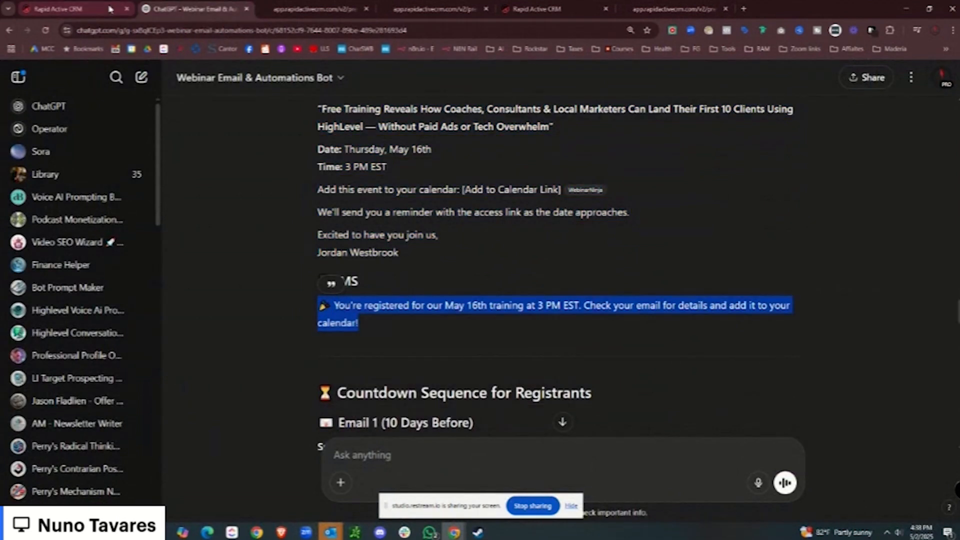
click(56, 9)
click(712, 325)
key(ctrl+v)
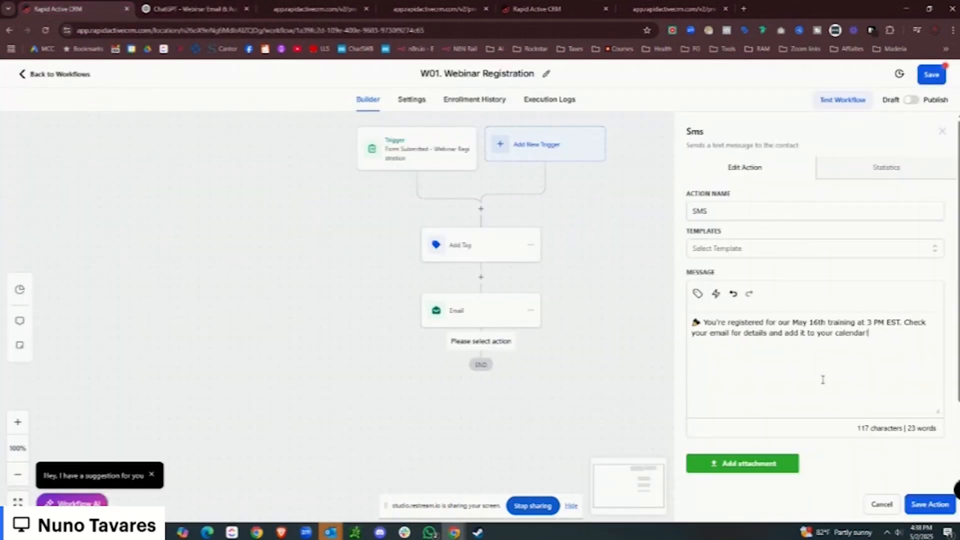
click(923, 504)
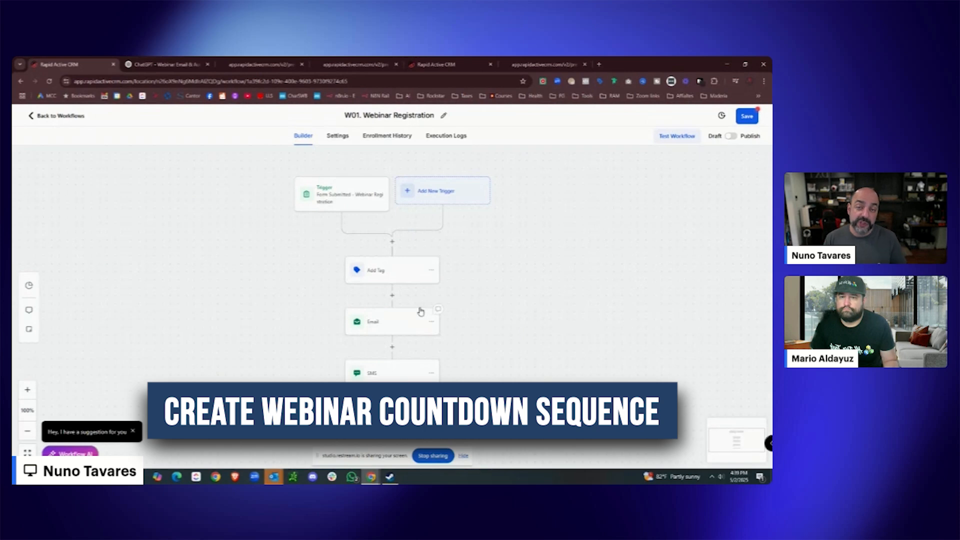
scroll(420, 306, up, 1)
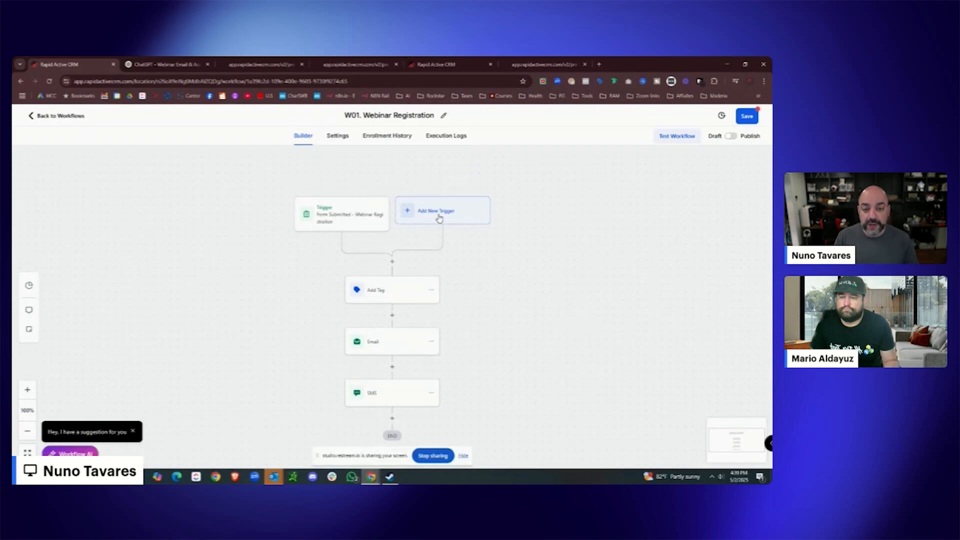
scroll(441, 220, down, 2)
Save W01. Webinar Registration, go back to Workflows, and create a new workflow from scratch.
click(747, 117)
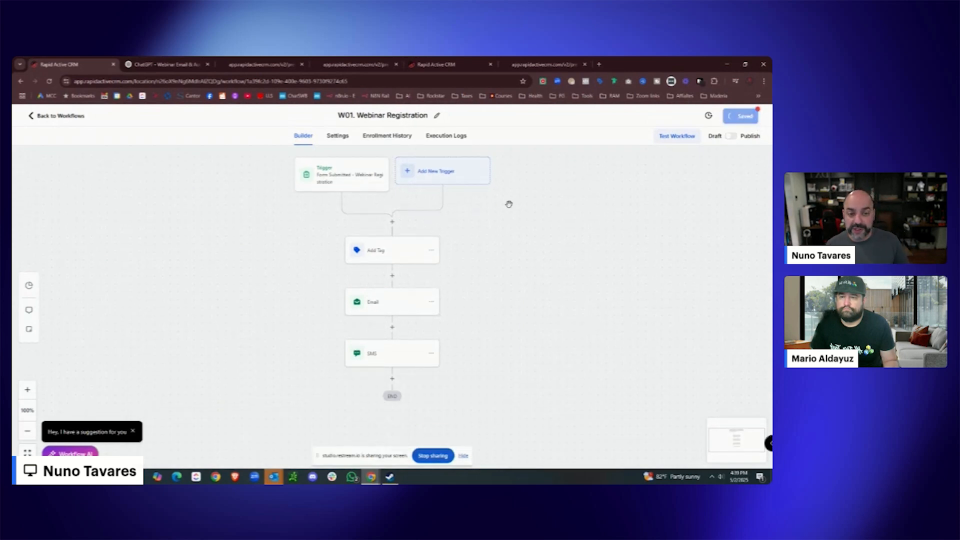
click(61, 116)
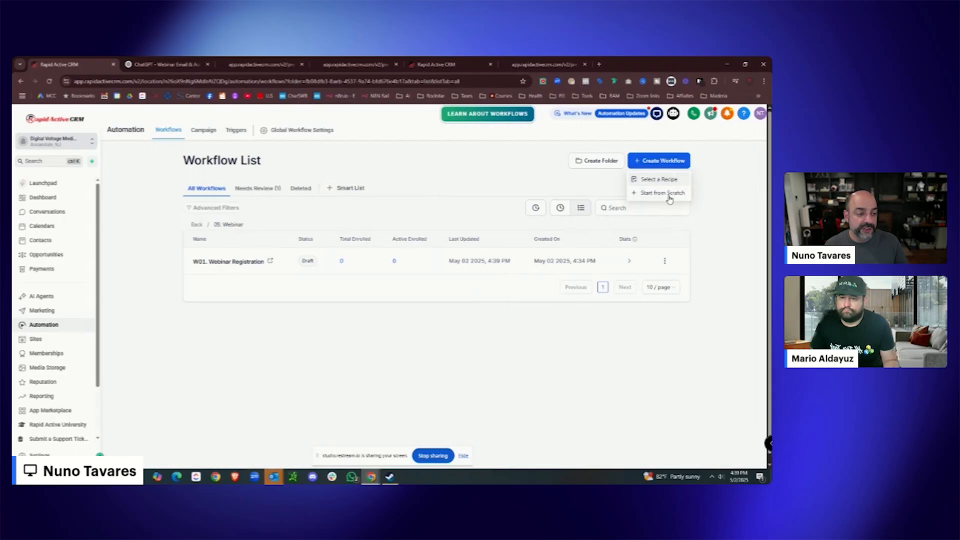
click(665, 193)
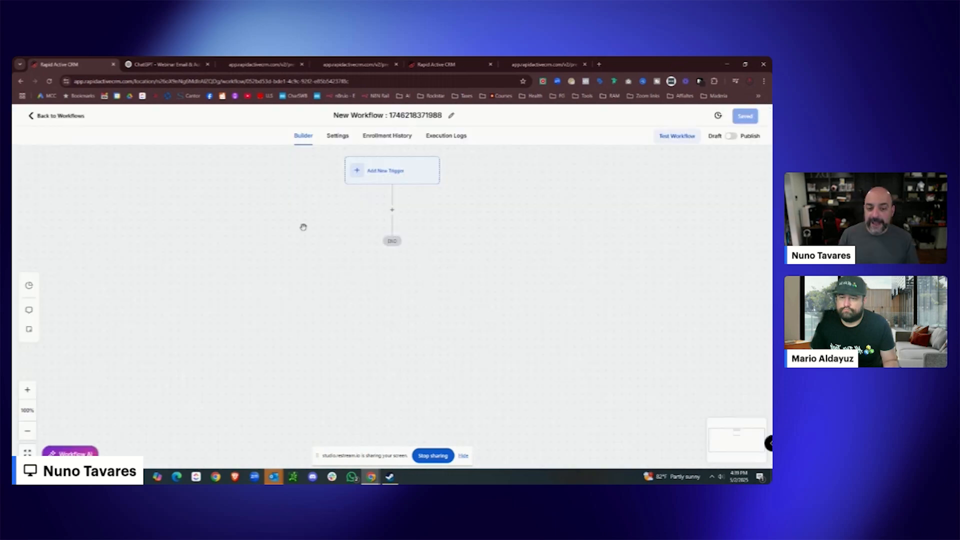
Rename the new workflow to W02. Countdown.
click(425, 116)
drag(425, 116, 331, 113)
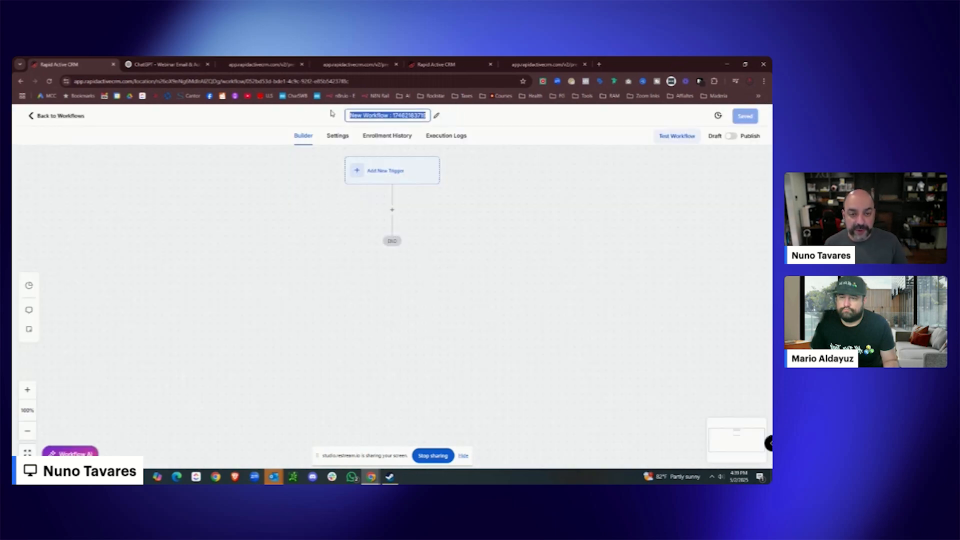
text(W02. Cou)
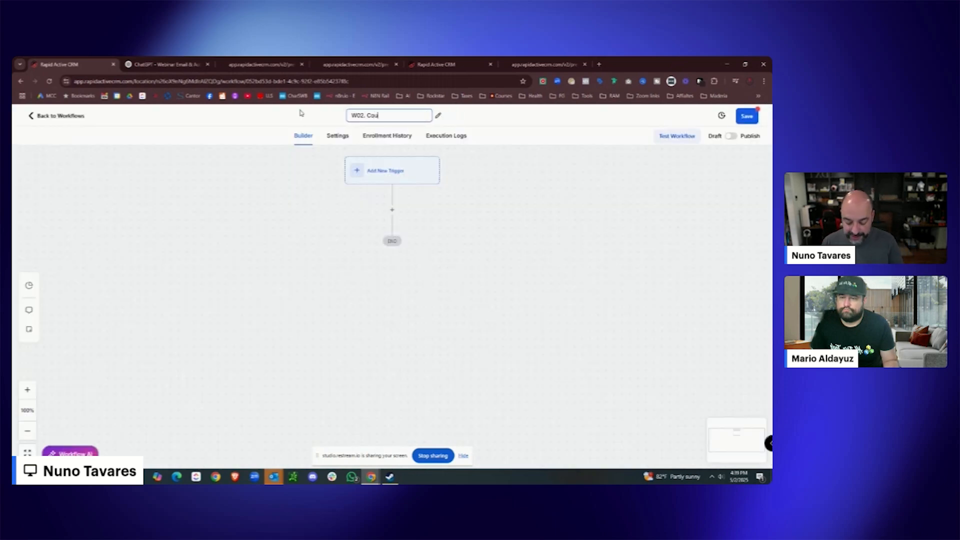
text(ntdown)
click(380, 171)
Add a Form Submitted trigger filtered to the Webinar Registration With Text Optin form.
text(form)
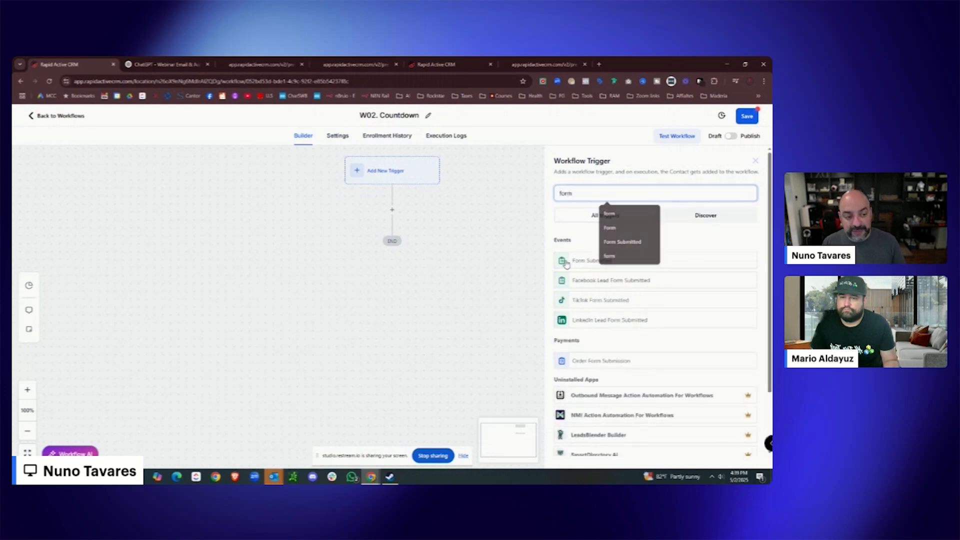
click(567, 265)
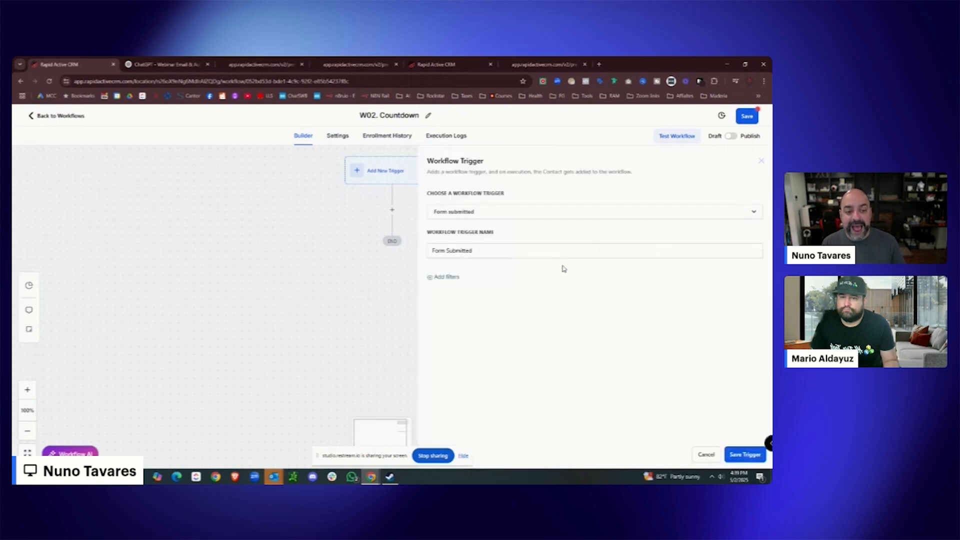
click(450, 278)
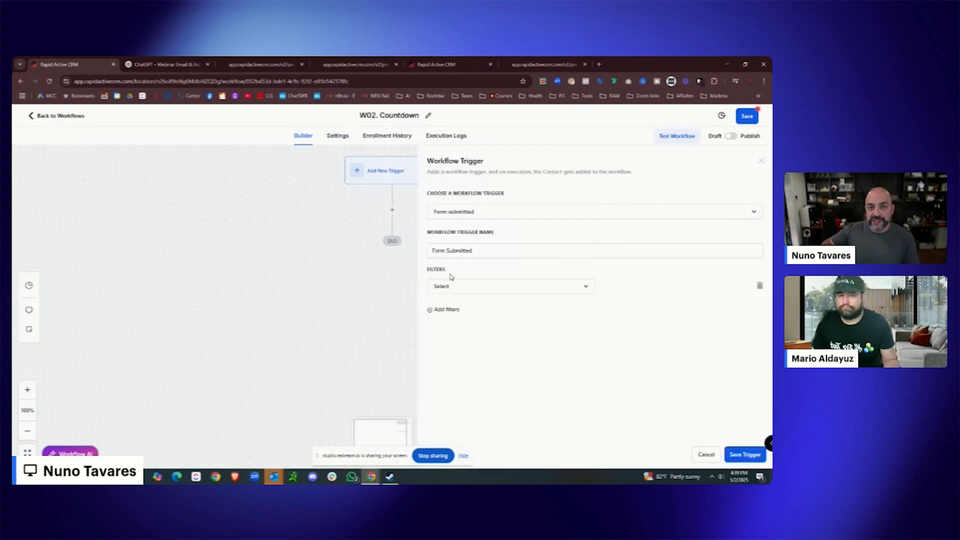
click(469, 286)
click(500, 340)
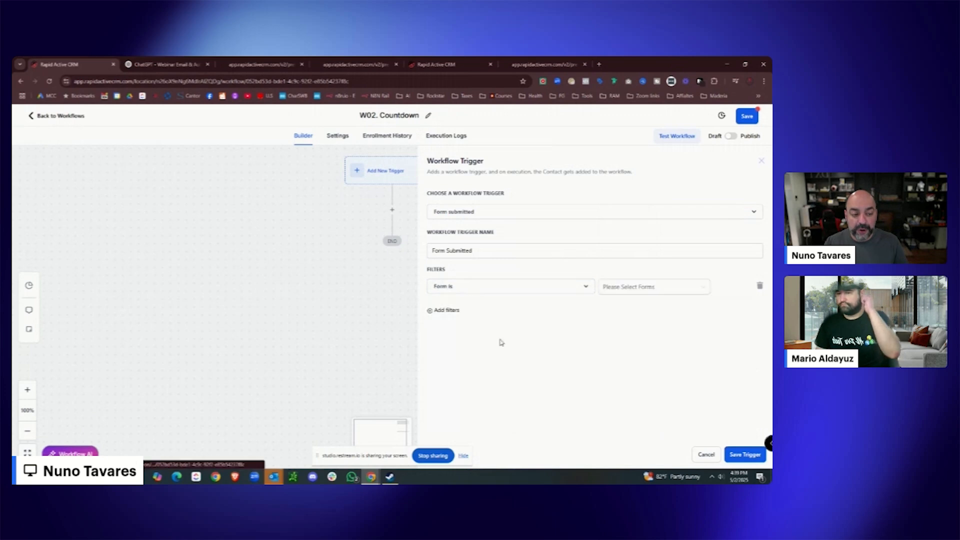
click(644, 289)
scroll(655, 350, down, 2)
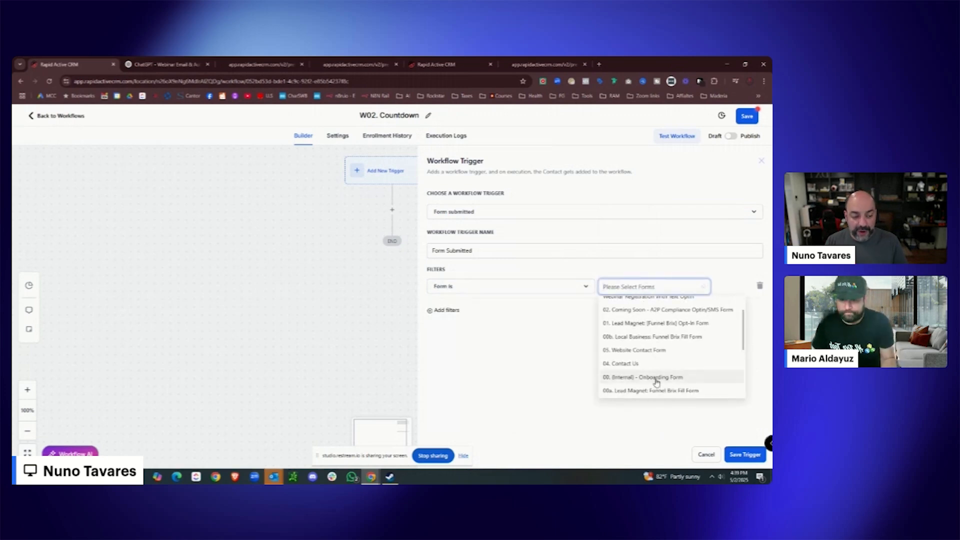
scroll(651, 355, up, 1)
click(635, 340)
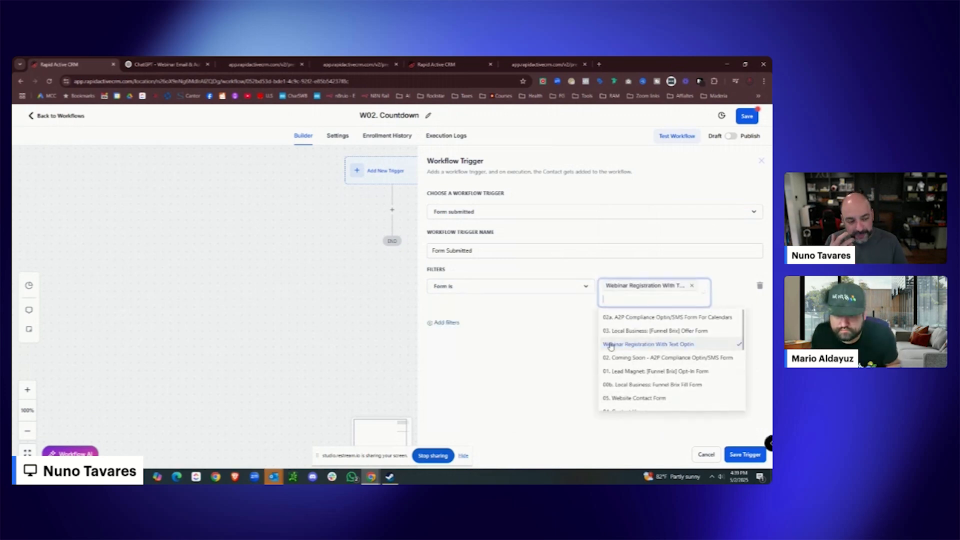
click(550, 349)
click(745, 455)
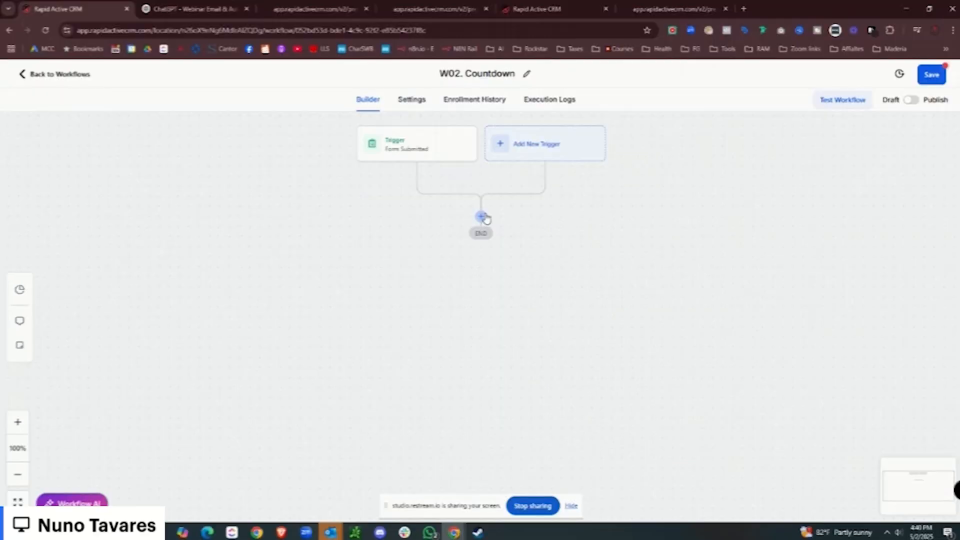
Add an Event Start Date step with a specific date/time of May 16, 2025, 9:00 AM.
click(393, 228)
text(set event)
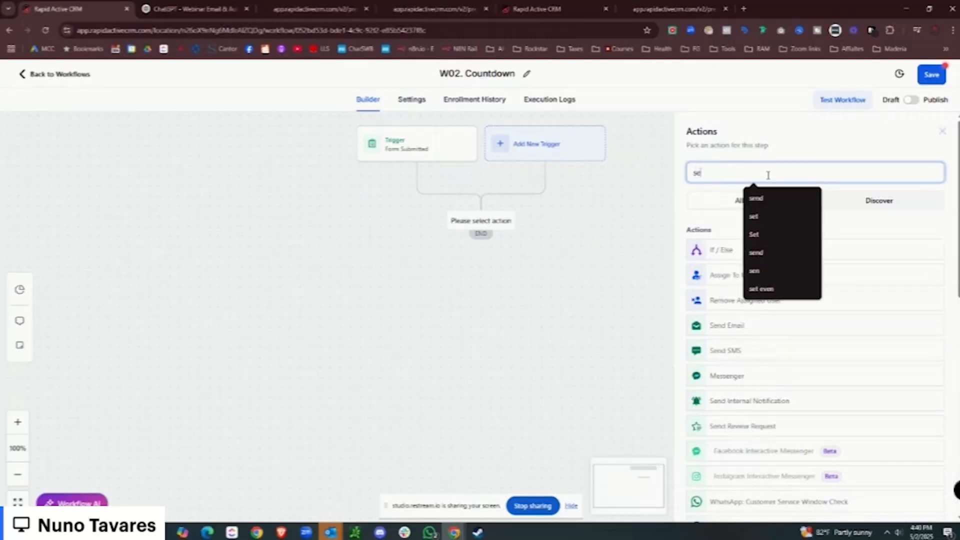
click(730, 248)
click(733, 256)
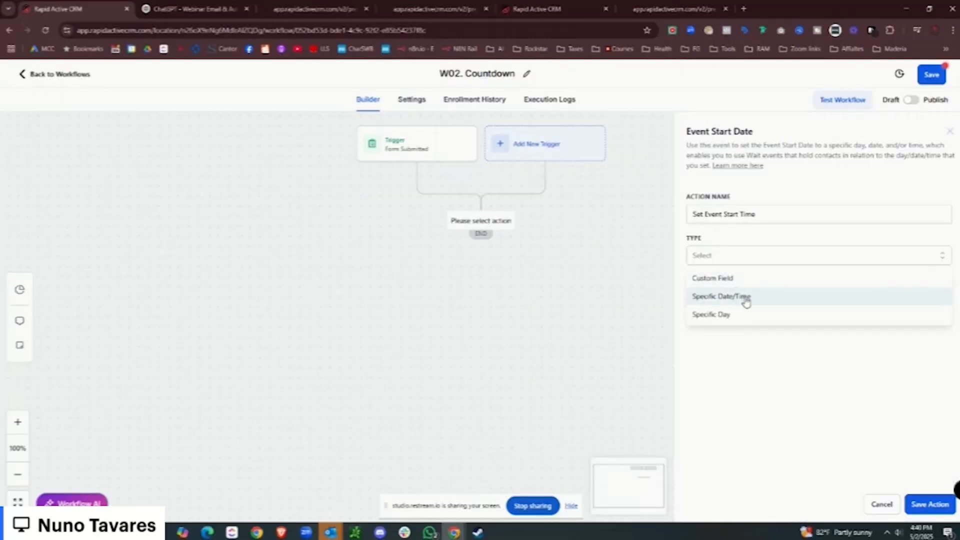
click(745, 298)
click(738, 297)
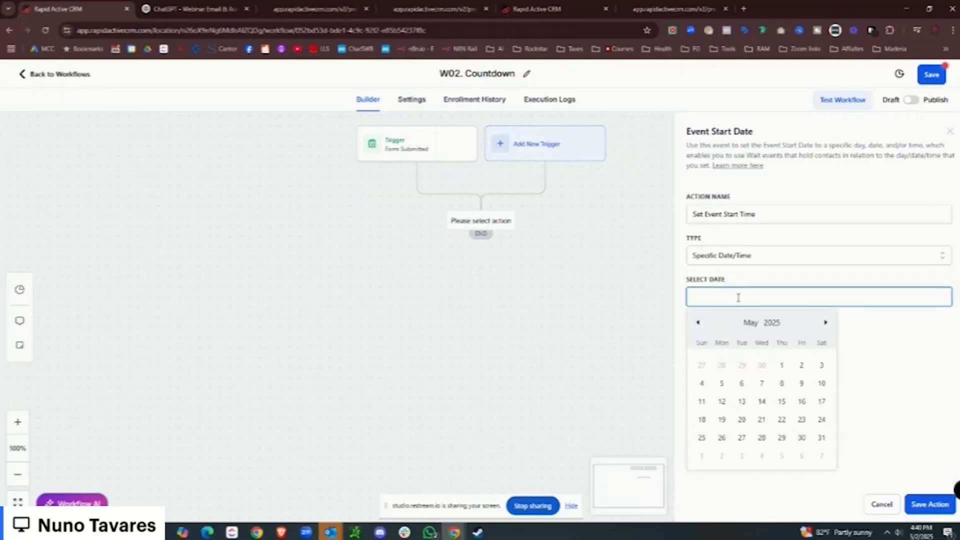
click(802, 402)
click(878, 361)
click(753, 298)
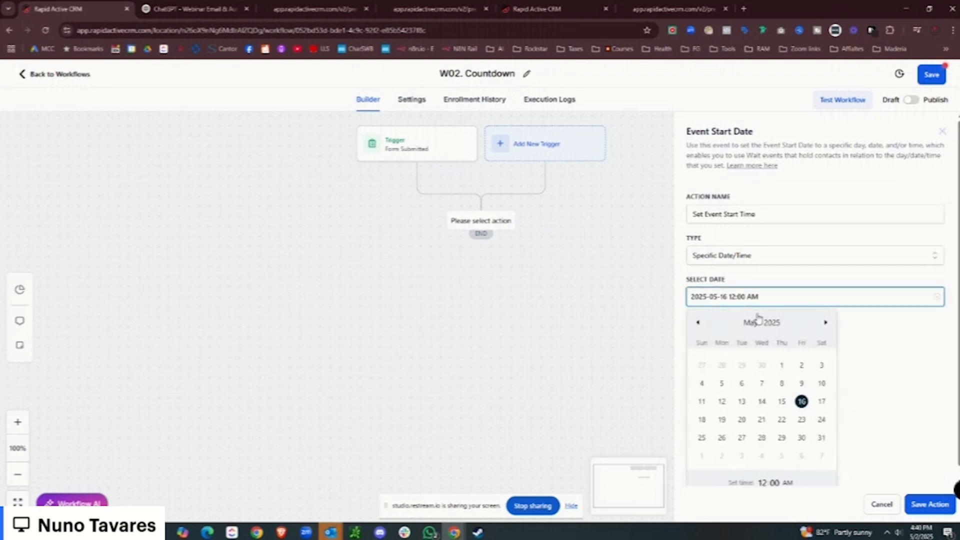
click(764, 481)
text(9)
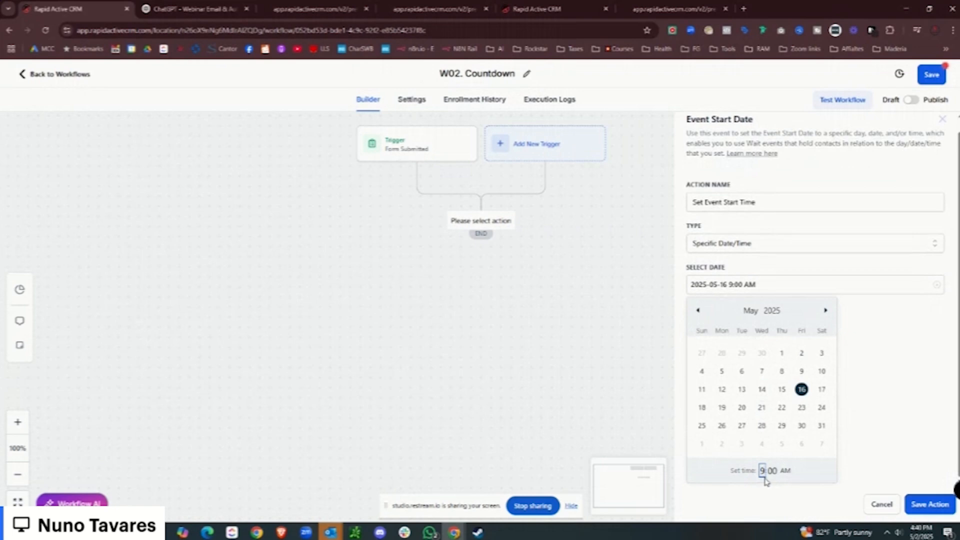
text(12)
click(924, 502)
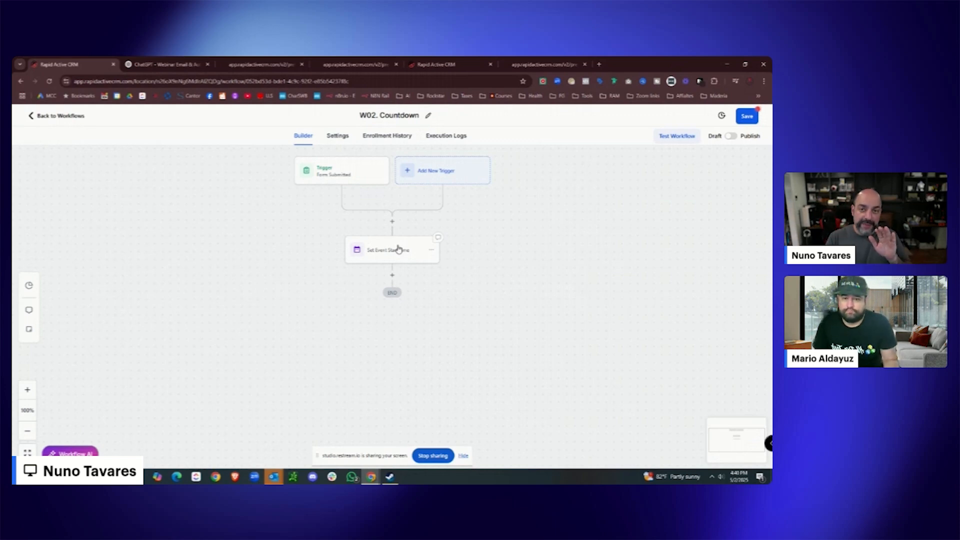
Add a Wait step after Set Event Start Time that holds contacts until 3 days before the event.
click(393, 276)
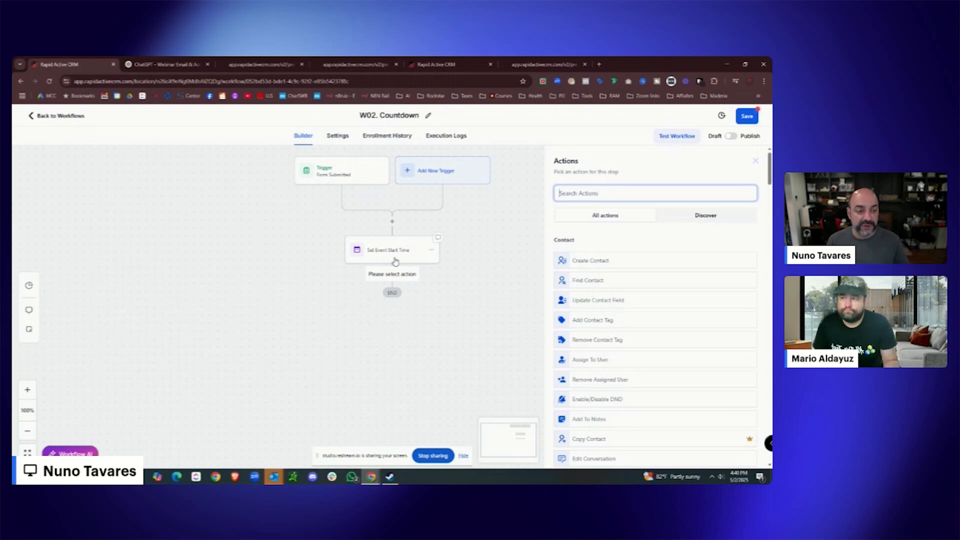
text(wait)
click(582, 253)
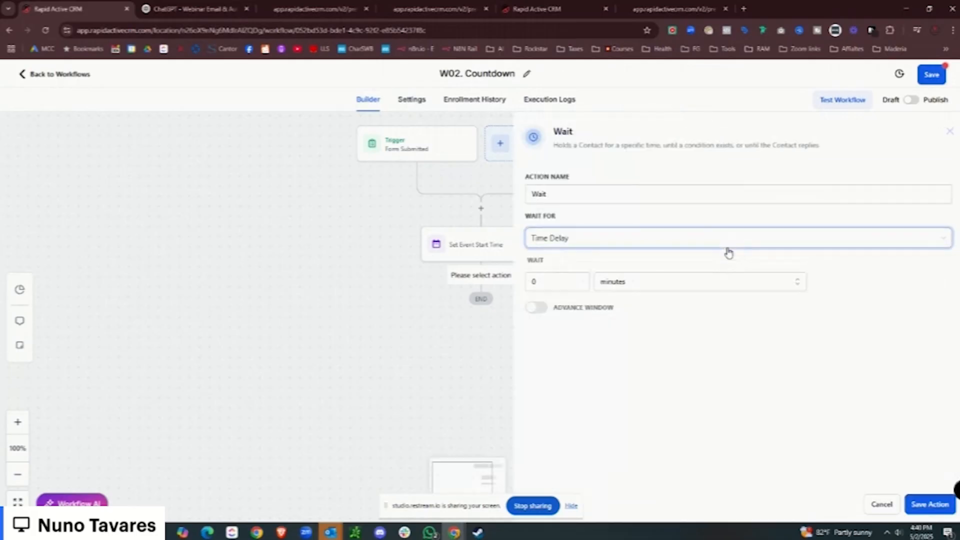
double_click(581, 288)
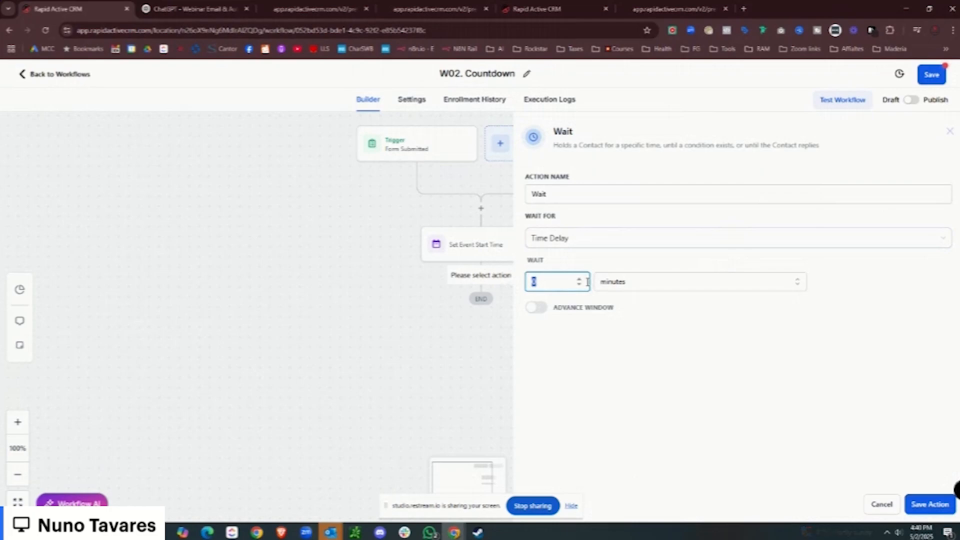
text(3)
click(537, 245)
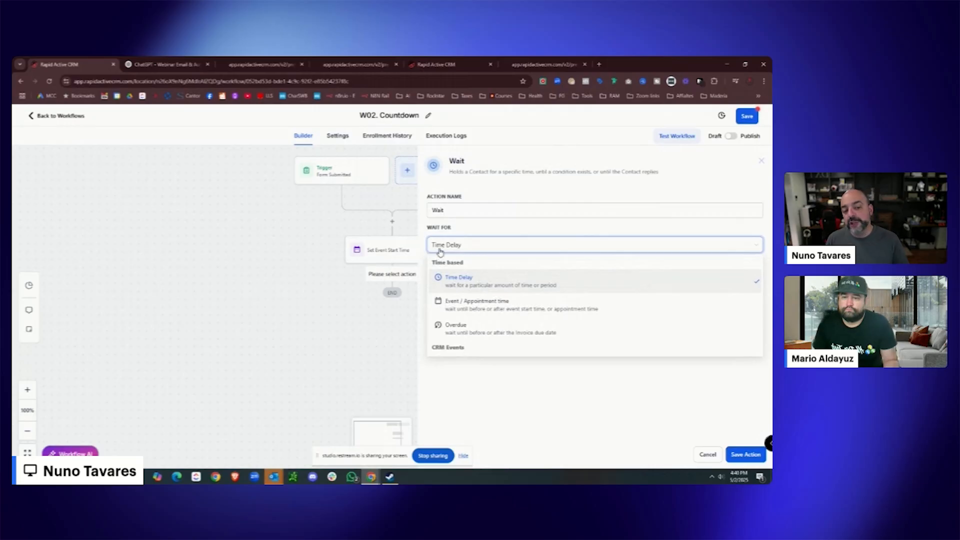
click(467, 302)
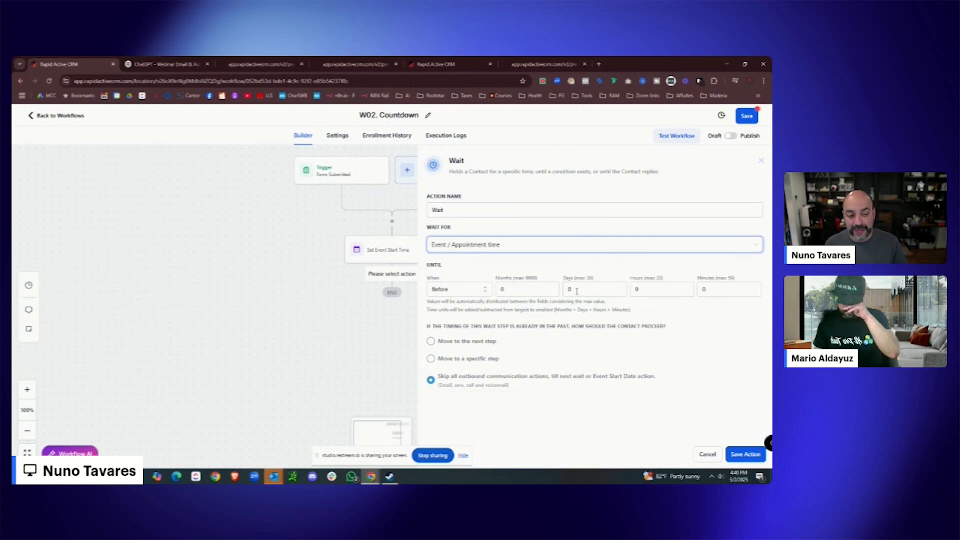
click(576, 291)
text(3)
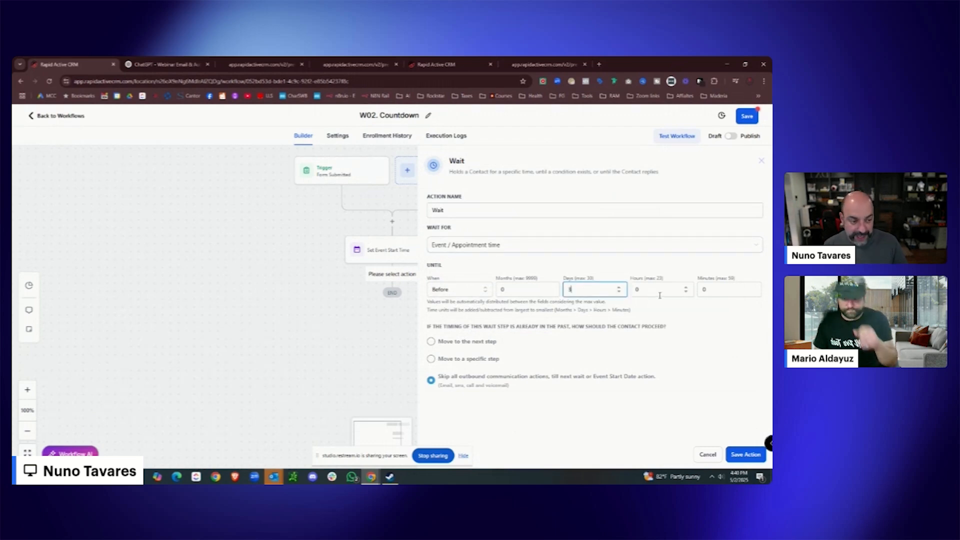
click(746, 456)
Name the wait step 'Wait 3 days before'.
click(419, 304)
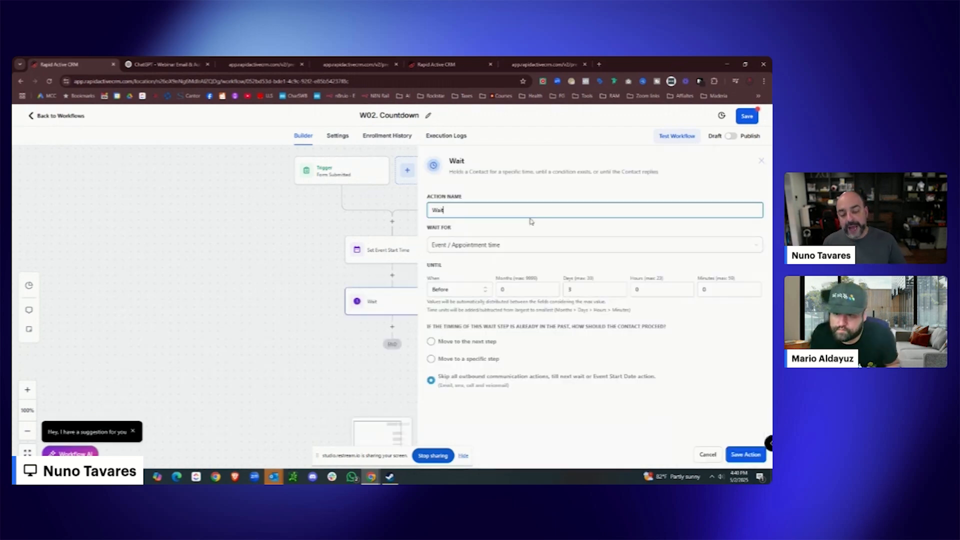
text(2 days before)
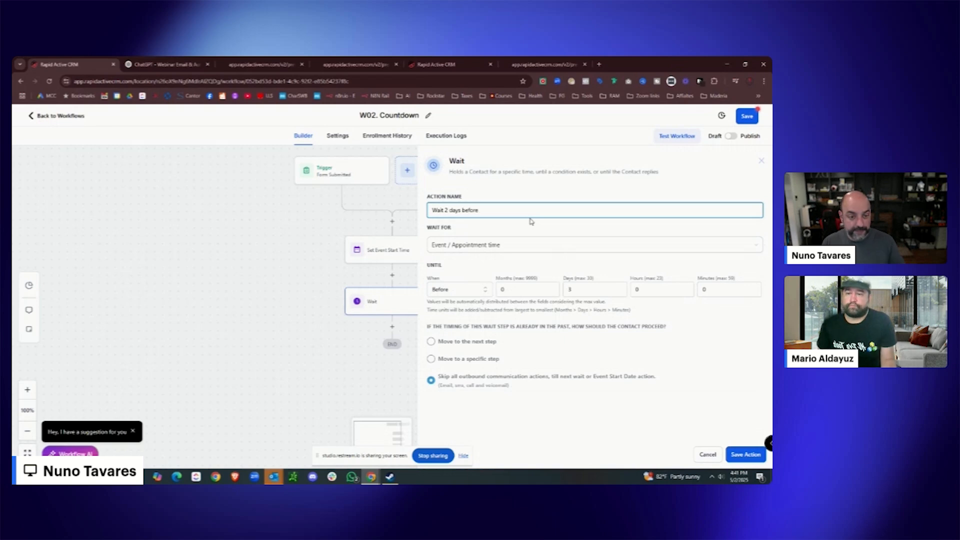
click(742, 455)
scroll(395, 268, down, 3)
click(399, 247)
click(448, 210)
key(BackSpace)
text(3)
click(731, 454)
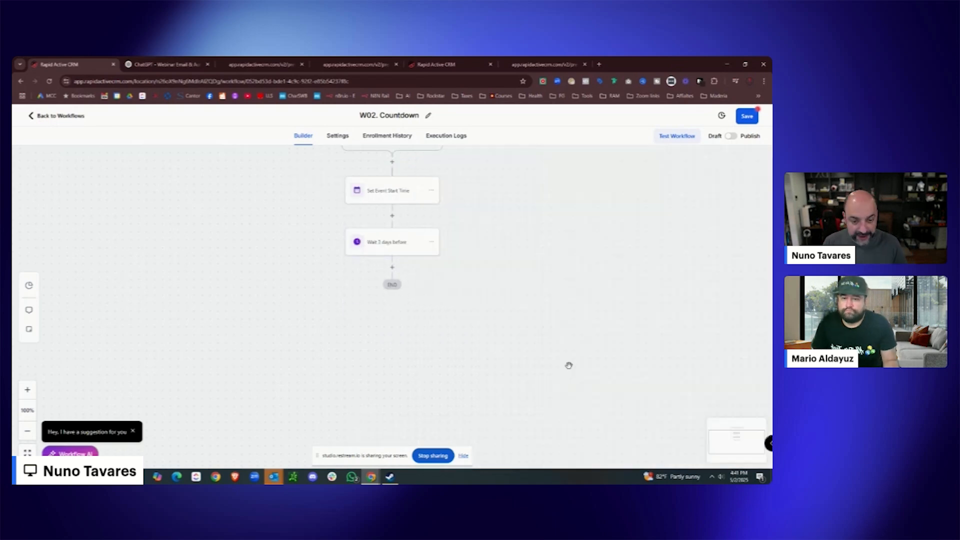
click(392, 268)
Add an Email action after the wait step.
click(619, 193)
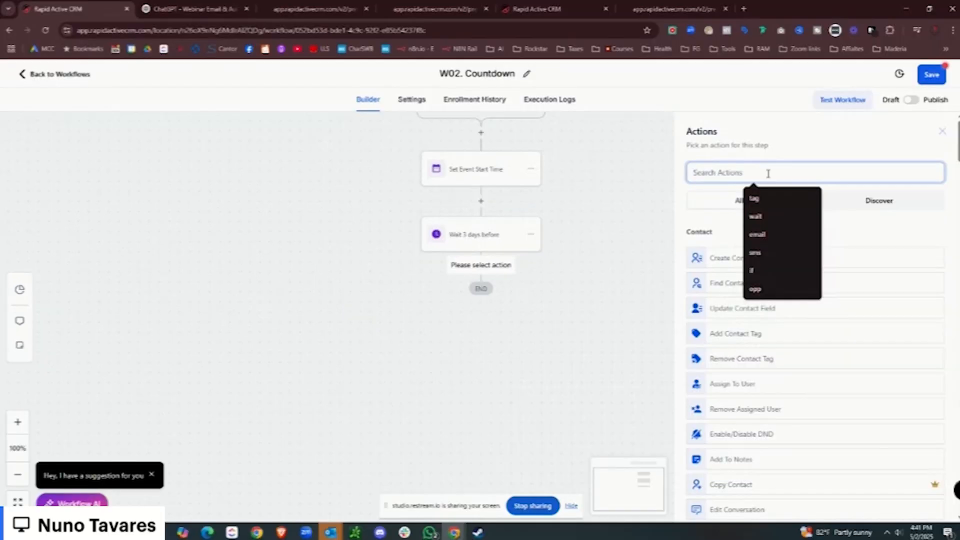
text(email)
click(727, 251)
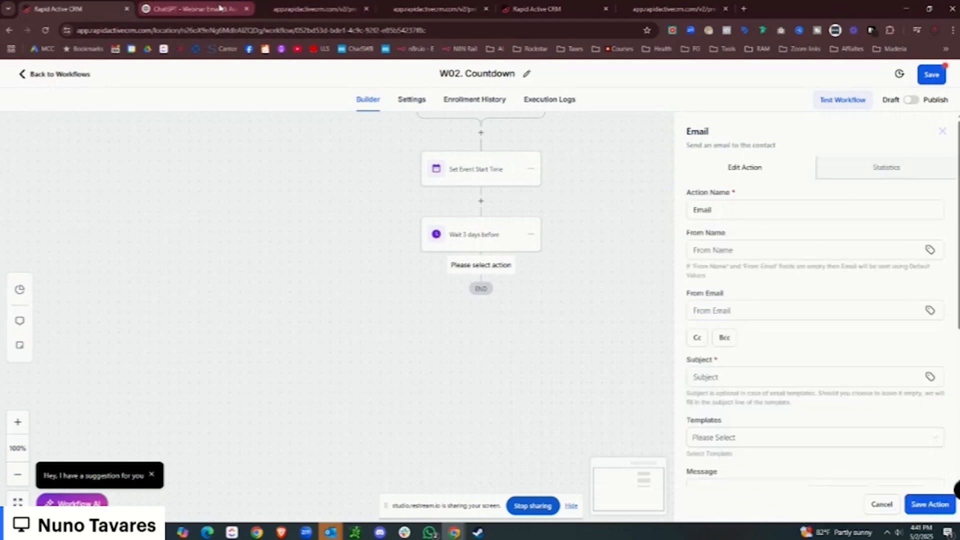
Copy the Email 4 subject 'Almost There! Are You Ready?' from ChatGPT into the Subject field.
click(219, 8)
scroll(525, 178, down, 15)
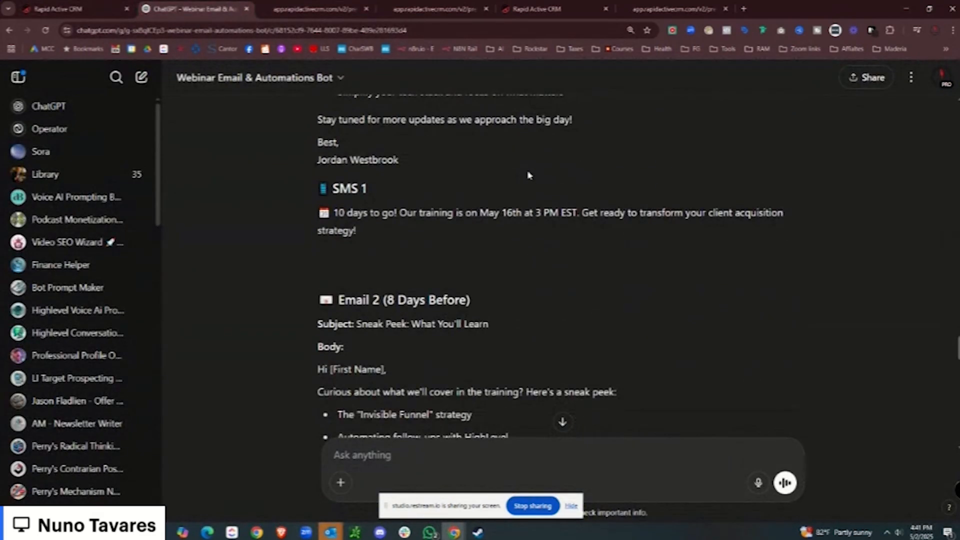
scroll(453, 210, down, 15)
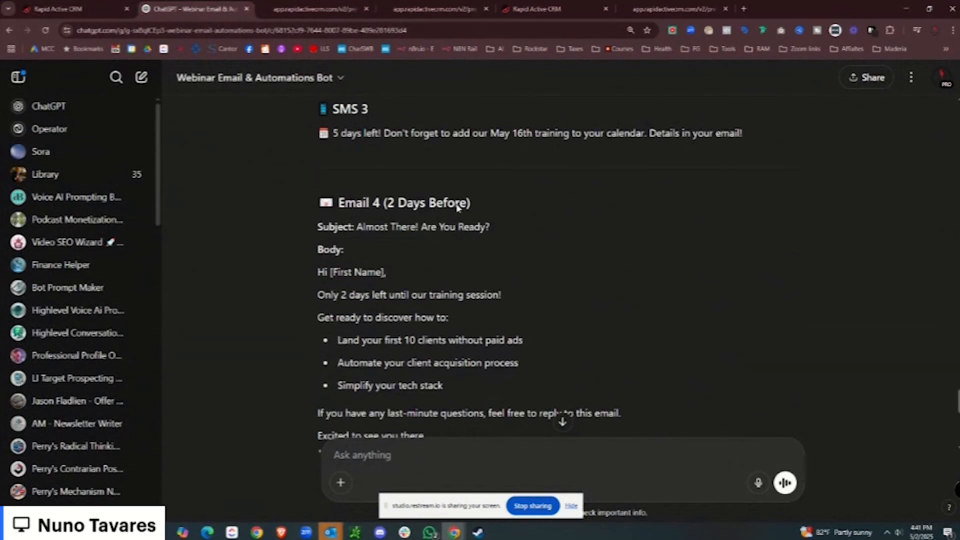
scroll(458, 208, up, 7)
scroll(436, 163, down, 5)
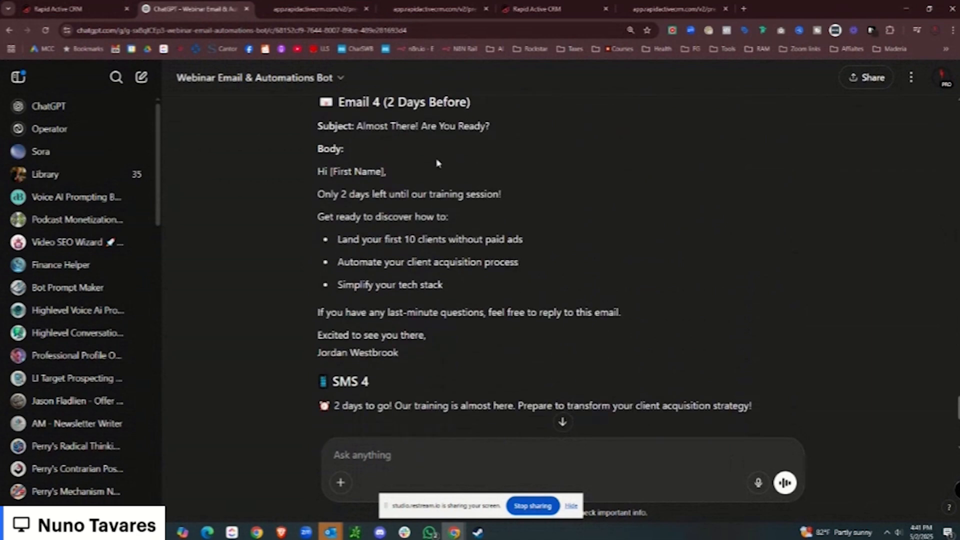
drag(491, 127, 358, 125)
right_click(390, 133)
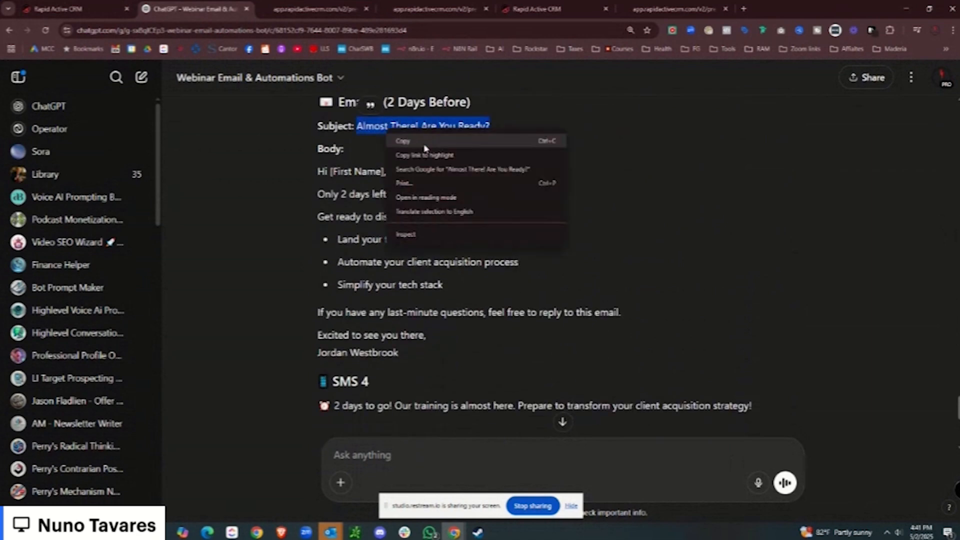
click(424, 143)
click(734, 383)
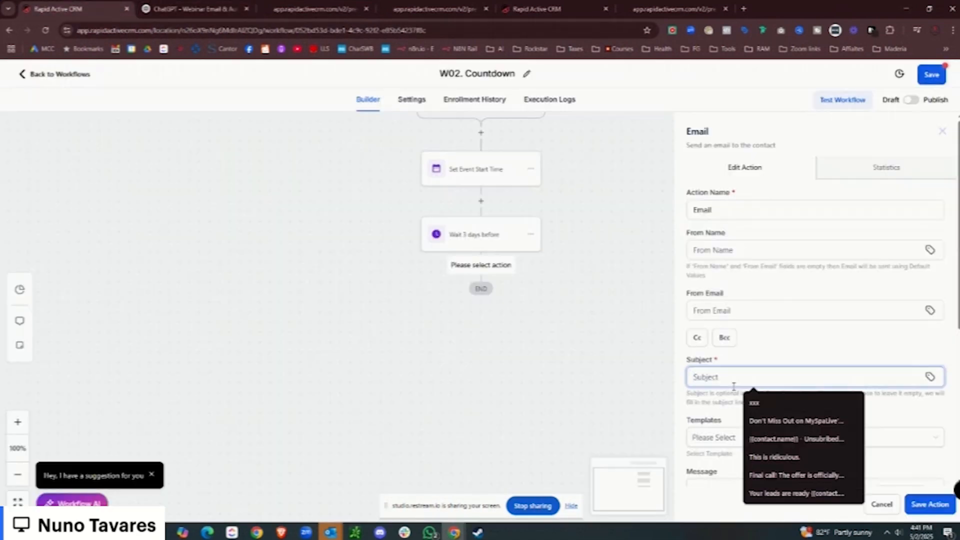
key(ctrl+v)
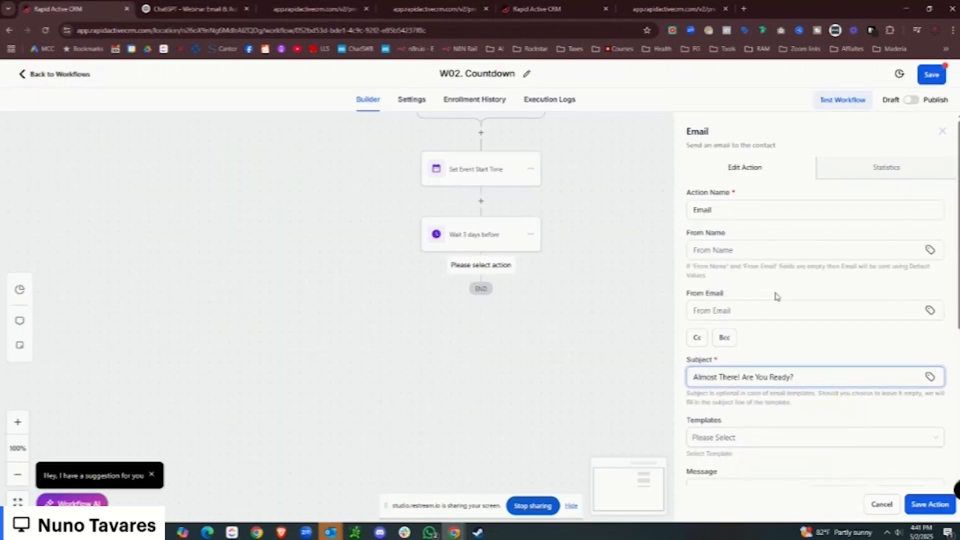
Select the Email 4 body in ChatGPT, from greeting to sign-off, for the message.
scroll(776, 297, down, 2)
scroll(750, 337, down, 3)
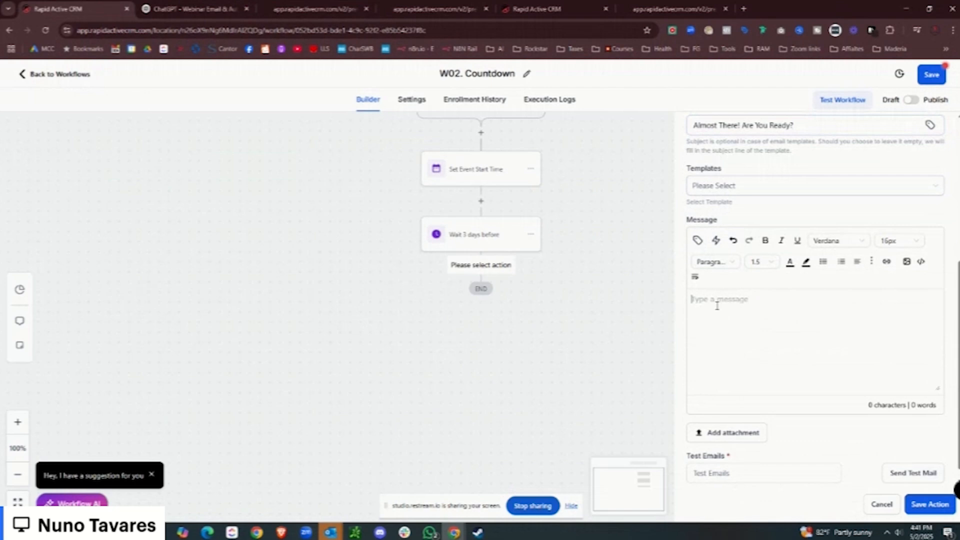
click(224, 7)
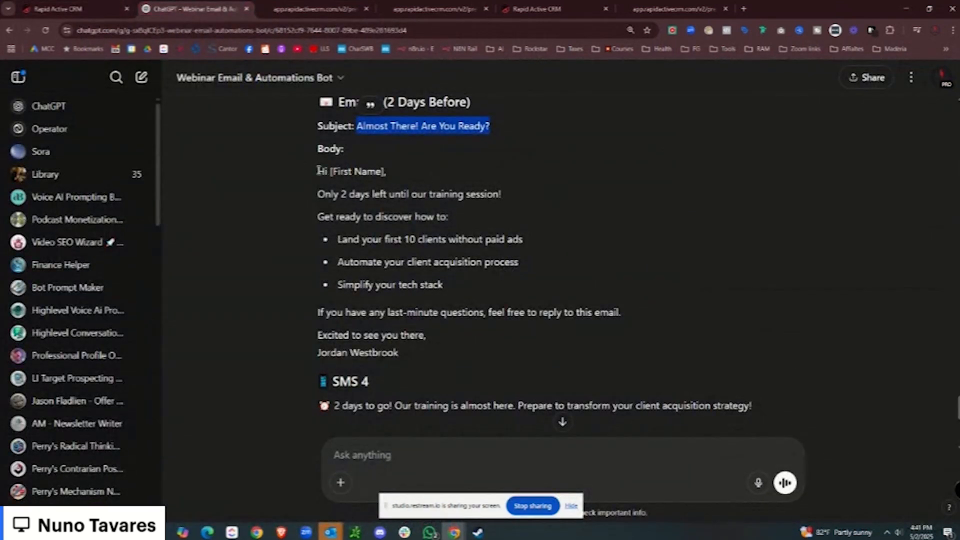
drag(318, 171, 455, 350)
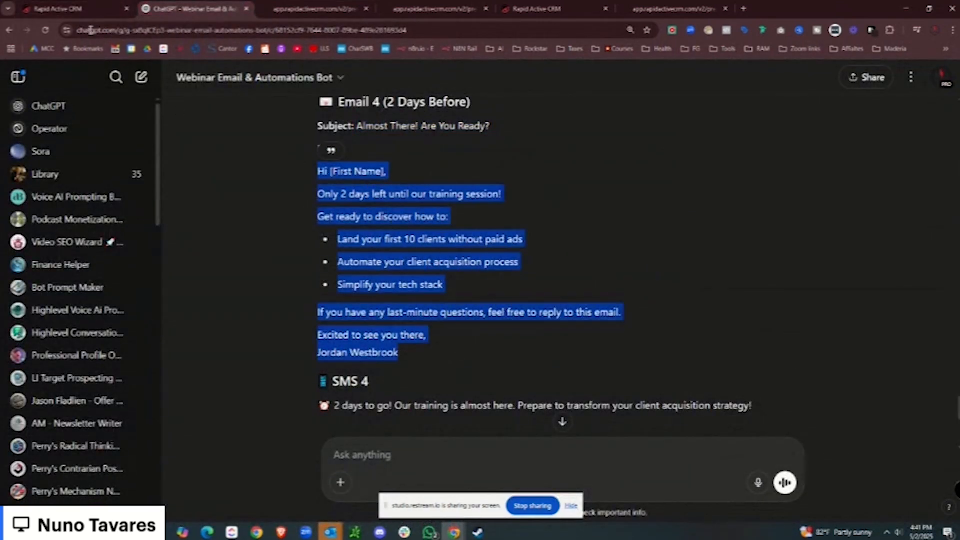
click(58, 9)
Paste the Email 4 body, swap [First Name] for the contact First Name field, and save the email.
key(ctrl+v)
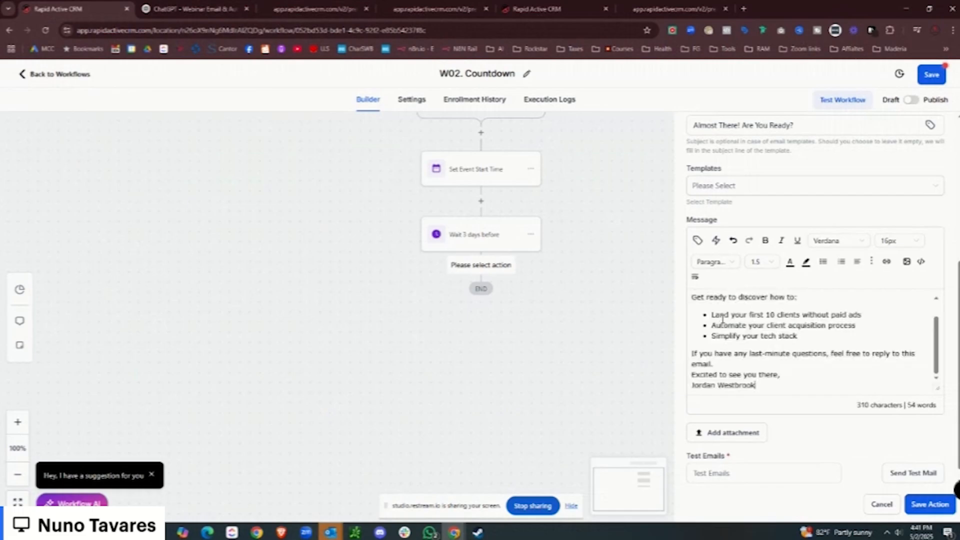
scroll(724, 321, up, 5)
drag(602, 295, 566, 295)
click(562, 246)
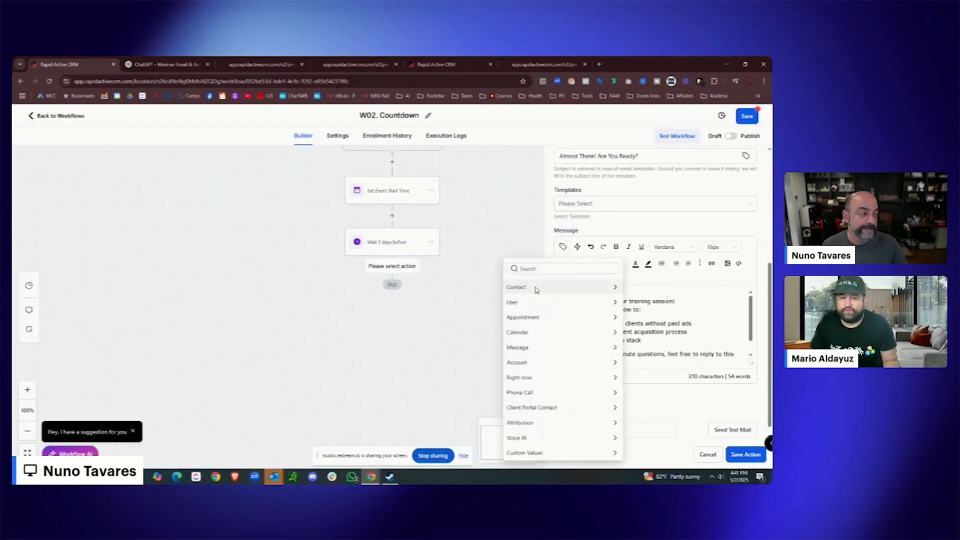
click(536, 287)
click(570, 313)
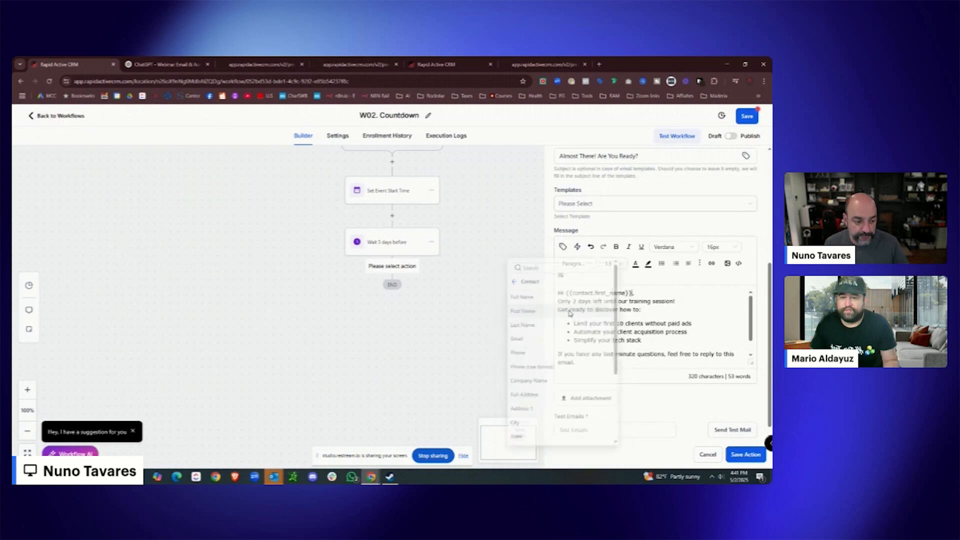
scroll(649, 292, down, 3)
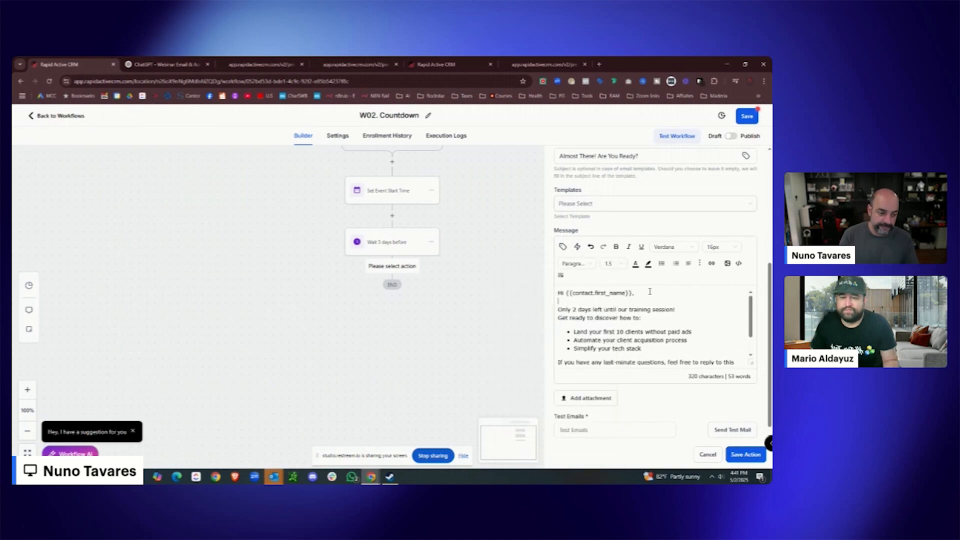
click(745, 454)
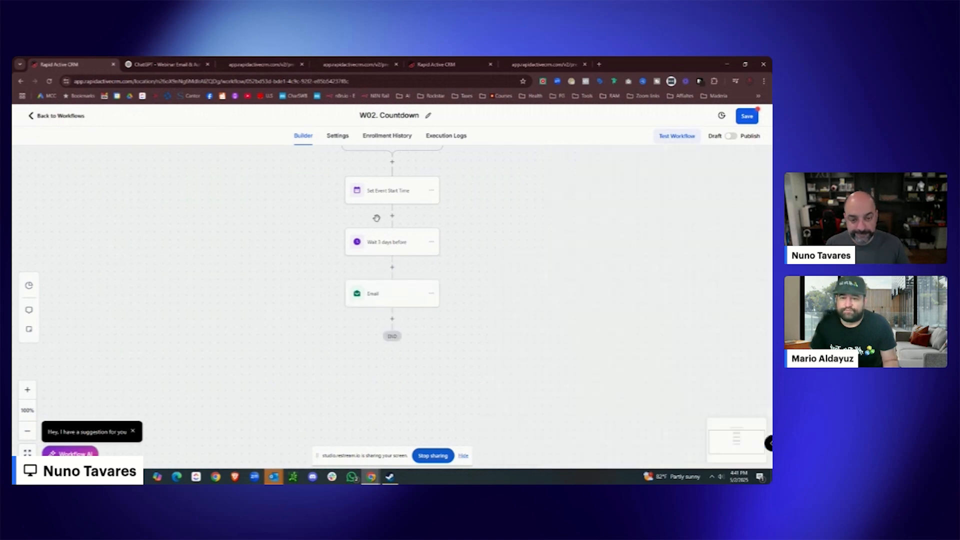
Change the earlier wait to 2 days before and rename it 'Wait 2 days before'.
click(393, 245)
click(447, 210)
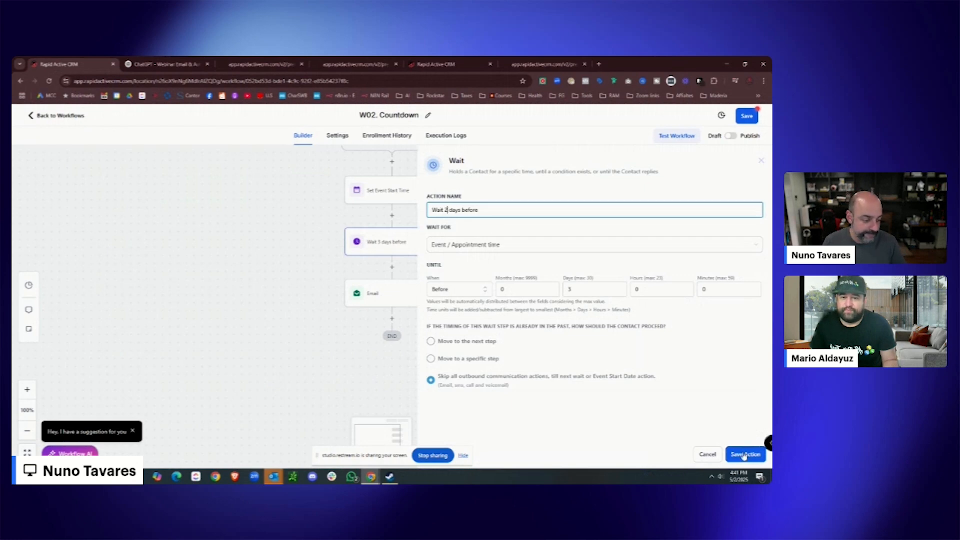
double_click(563, 292)
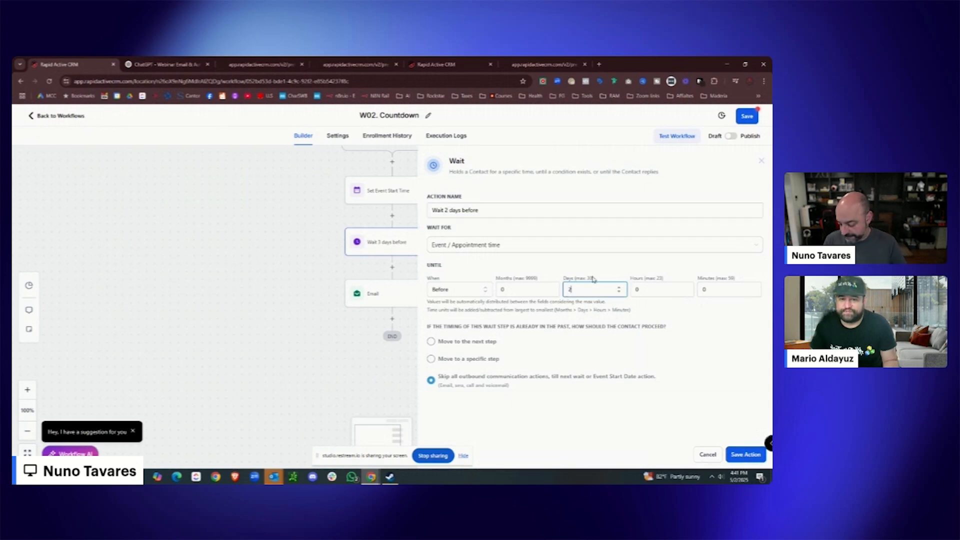
click(746, 454)
Add a Wait after the email holding contacts until 1 day before the event time.
click(393, 299)
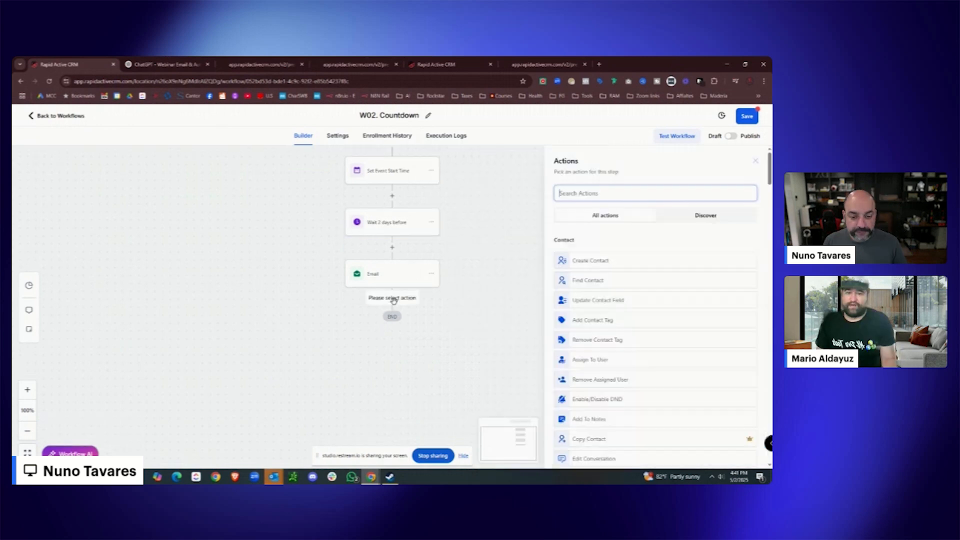
text(wait)
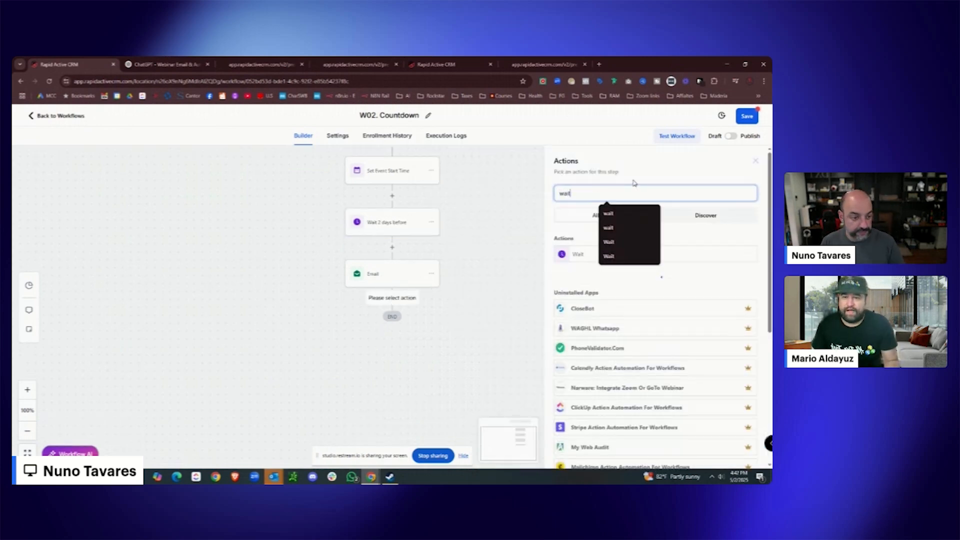
click(579, 257)
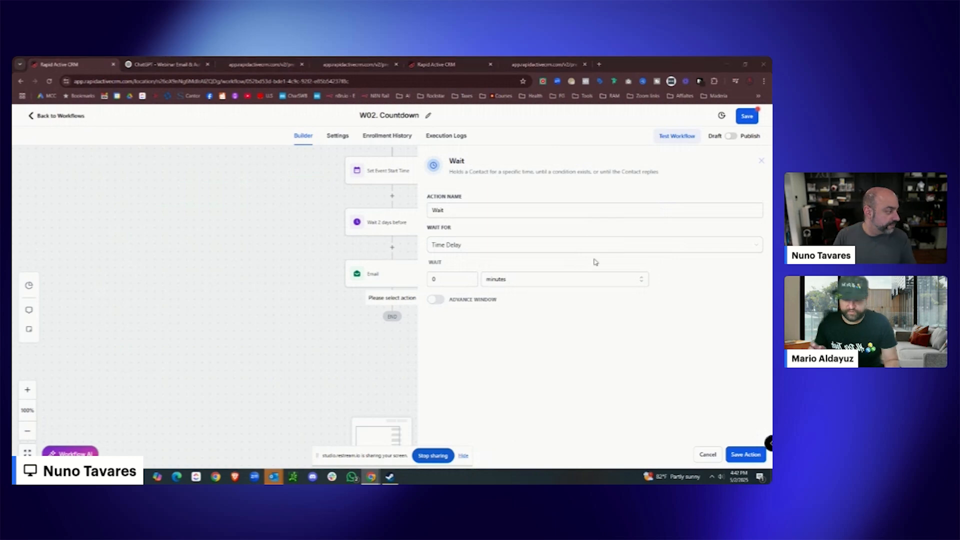
click(457, 247)
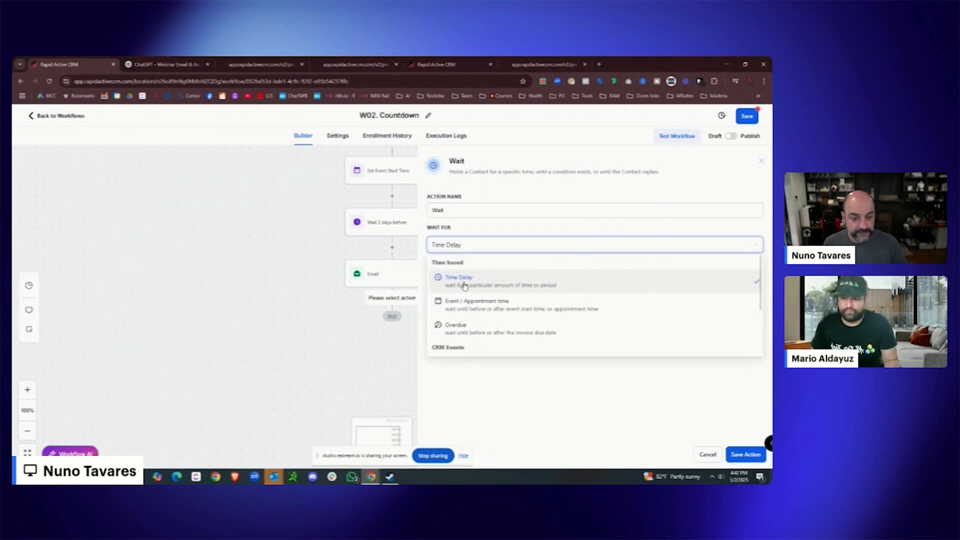
click(471, 303)
click(470, 294)
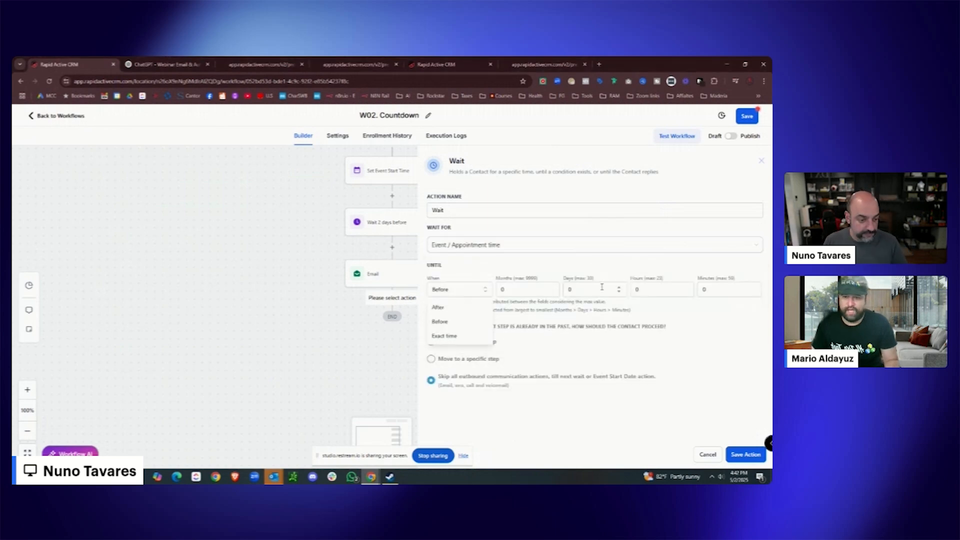
text(1)
click(738, 457)
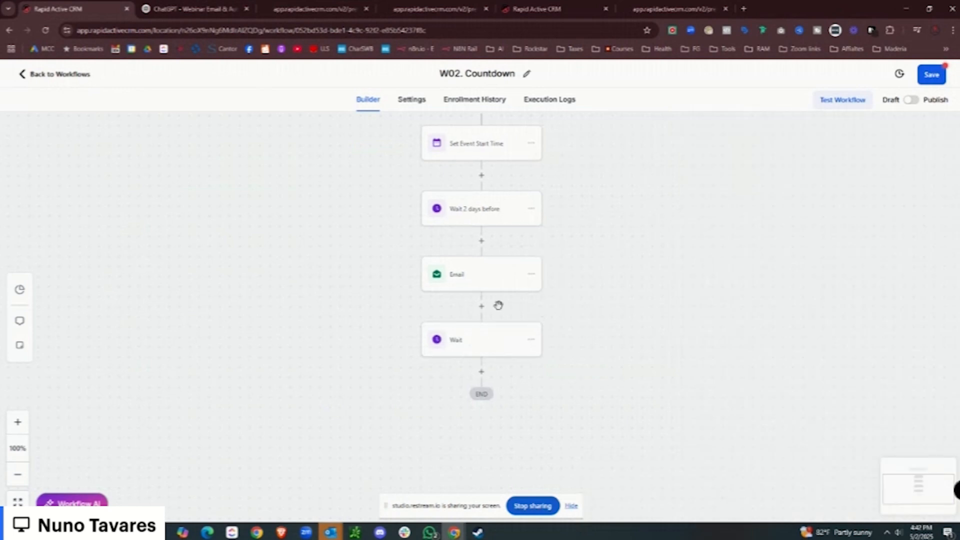
Rename the new wait step to 'Wait 1 before'.
click(492, 341)
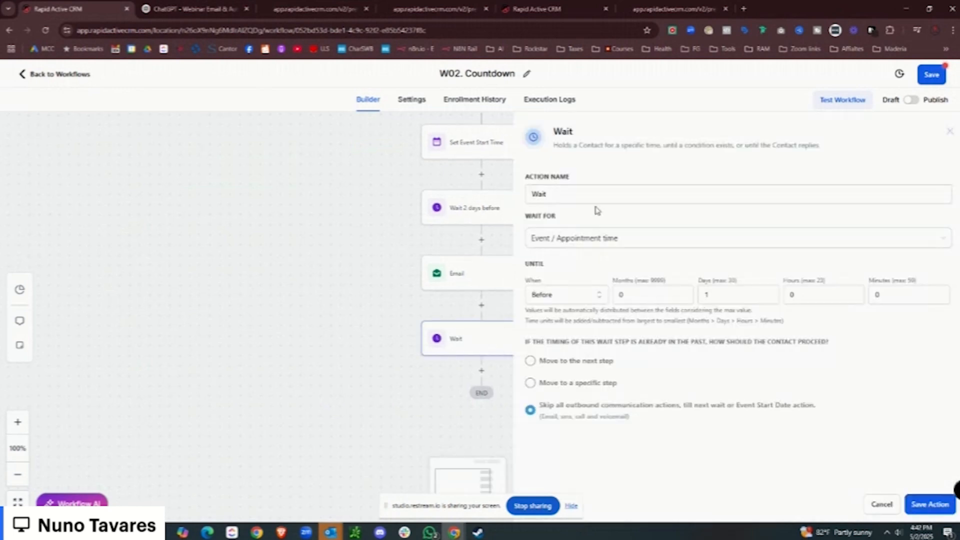
click(582, 196)
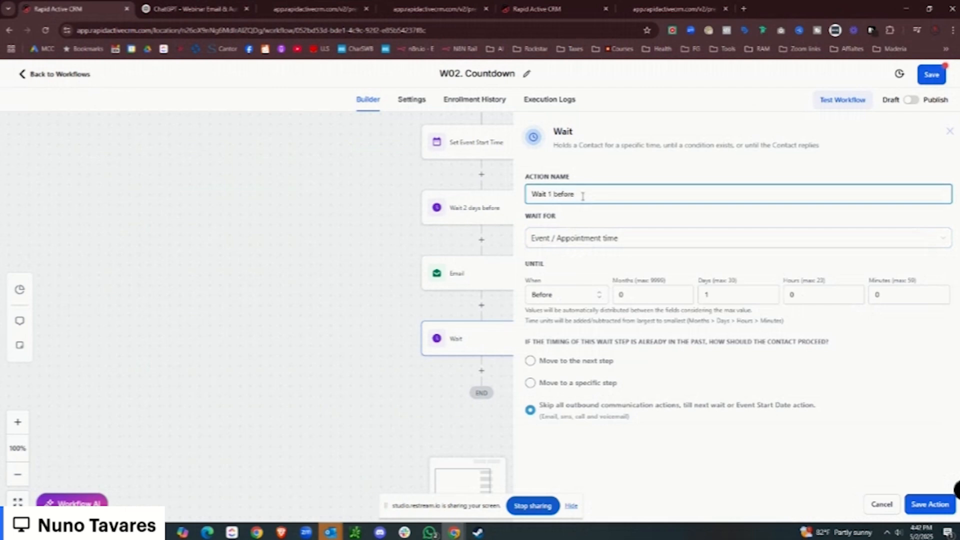
click(927, 502)
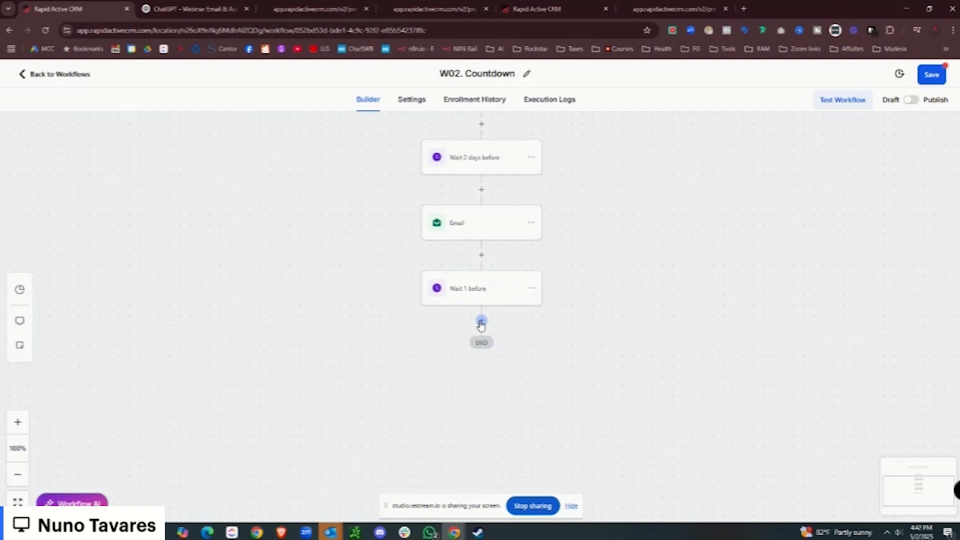
Add a Send Email step after 'Wait 1 before'.
click(481, 322)
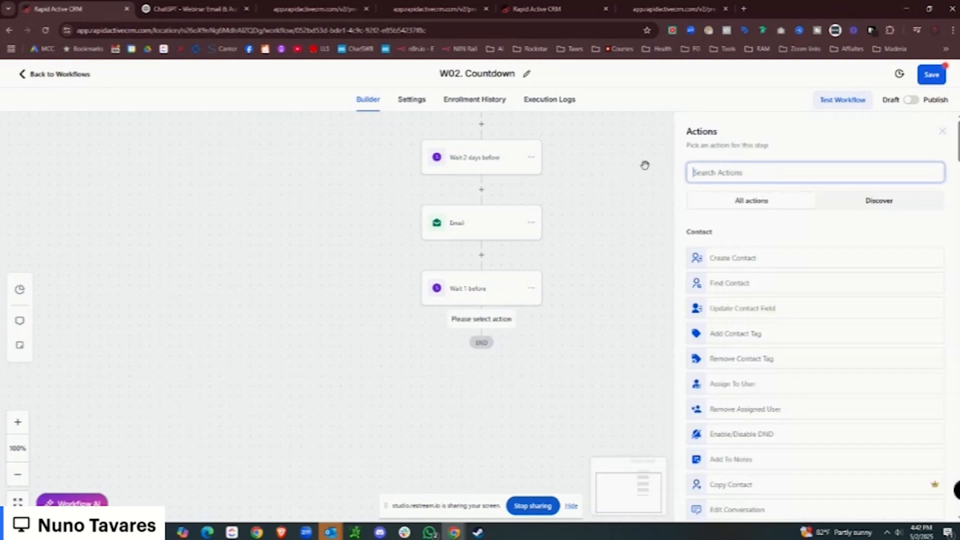
text(email)
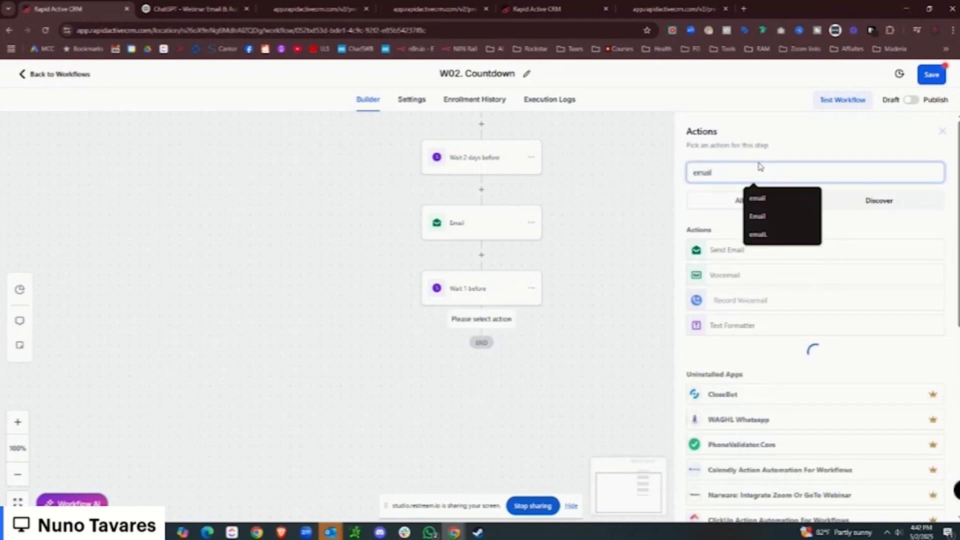
click(720, 250)
Copy the Email 5 subject 'Your Access Link for Tomorrow's Training' from ChatGPT into Subject.
scroll(740, 248, down, 2)
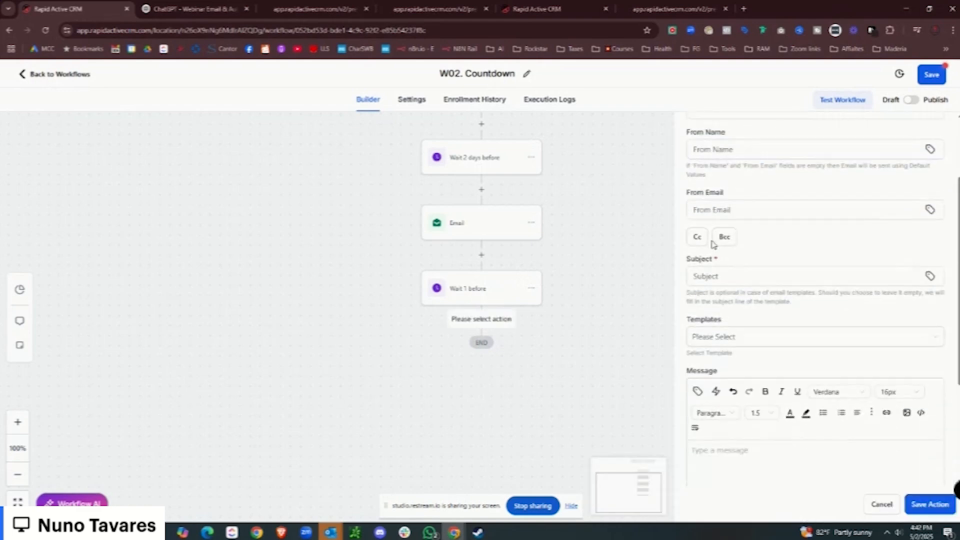
click(232, 4)
scroll(470, 226, down, 7)
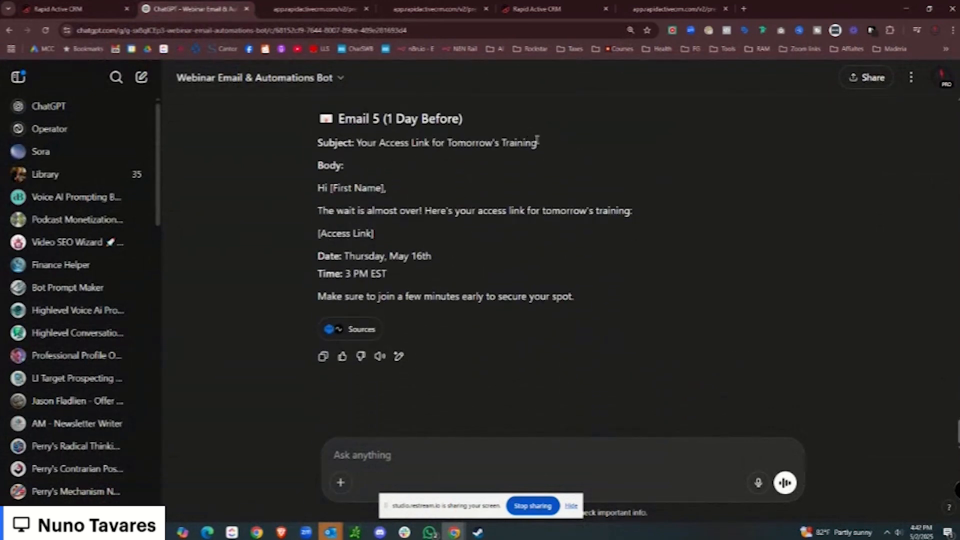
drag(537, 142, 370, 143)
right_click(374, 145)
click(412, 158)
click(80, 8)
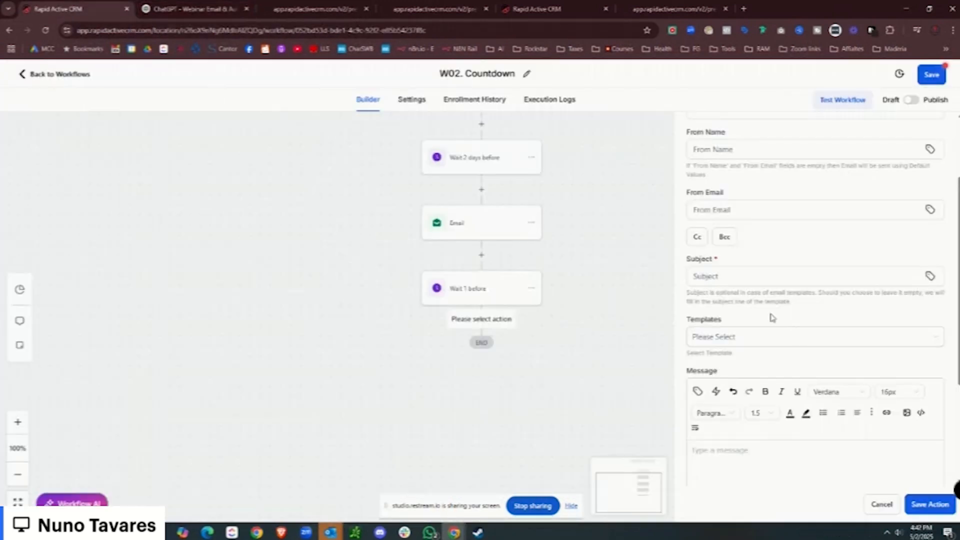
click(739, 277)
key(ctrl+v)
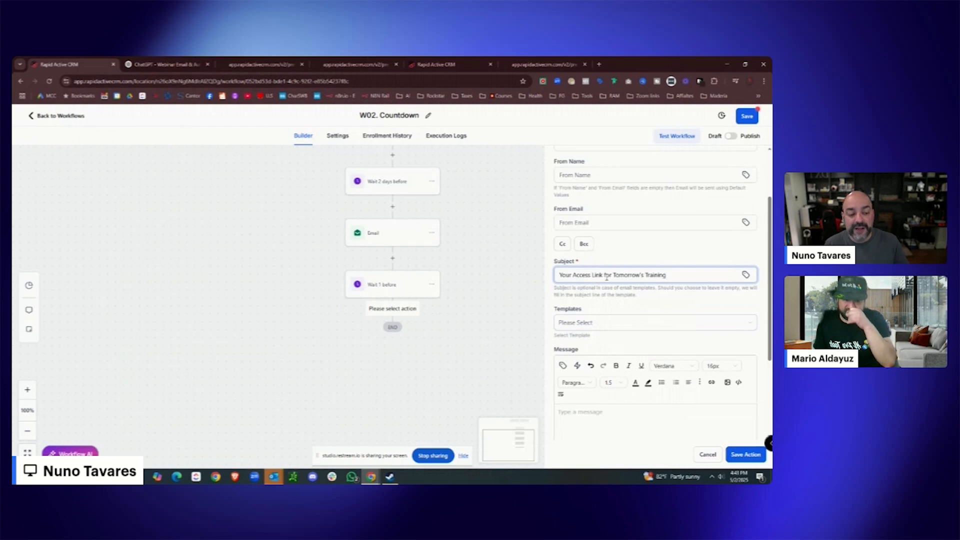
scroll(638, 286, down, 2)
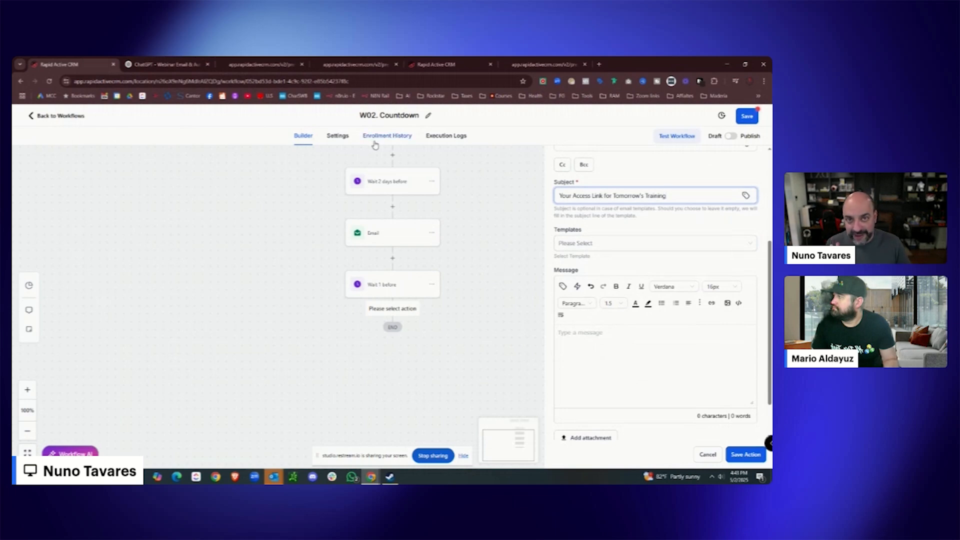
click(620, 345)
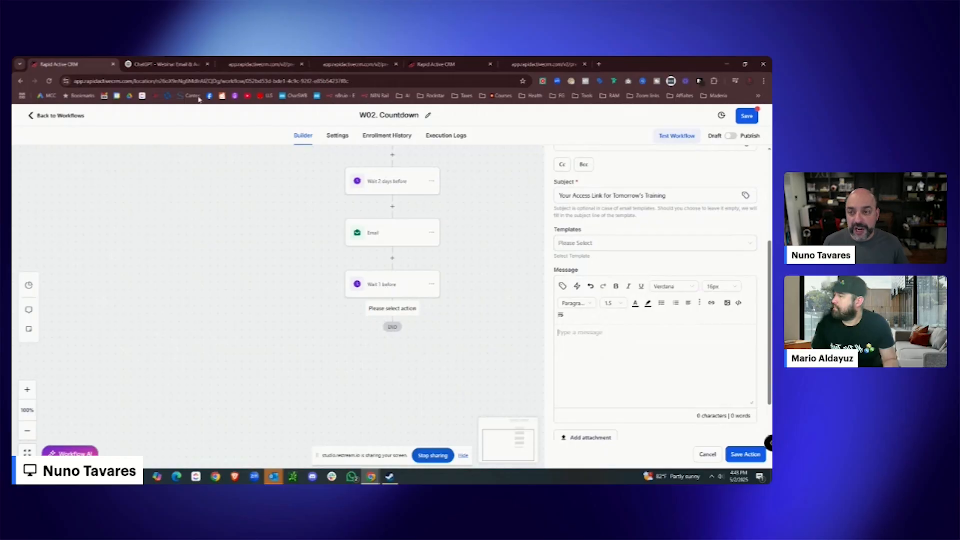
Paste the Email 5 body from ChatGPT into the message and save the second email step.
click(168, 68)
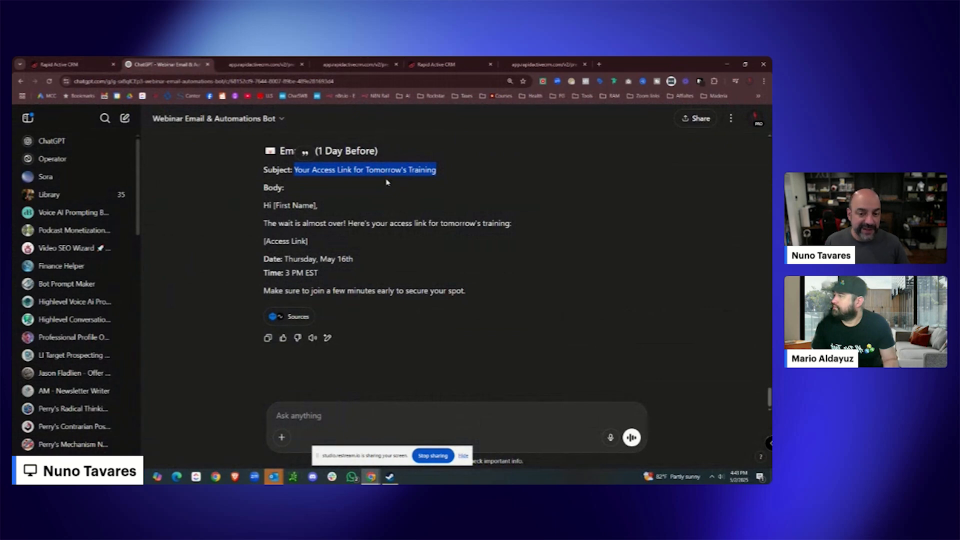
drag(476, 299, 260, 226)
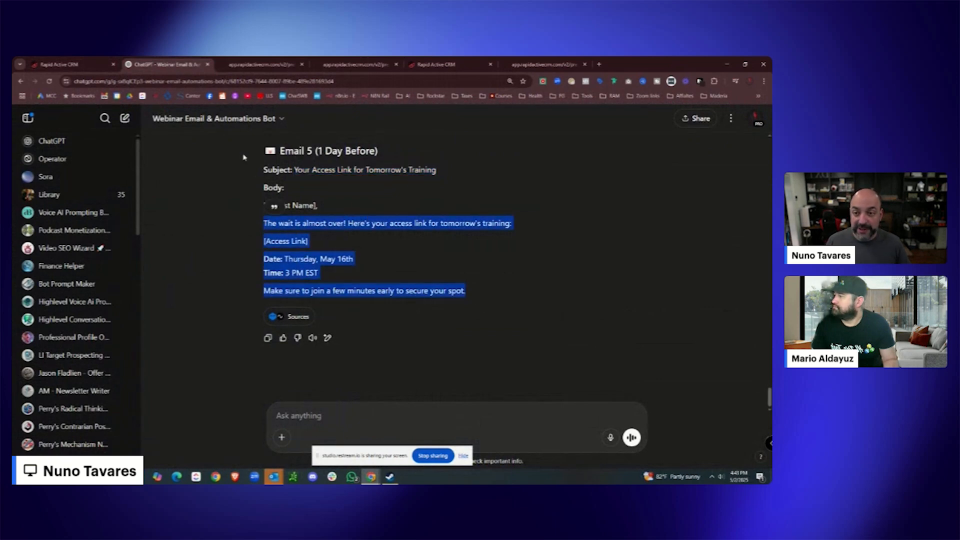
key(ctrl+shift+Tab)
click(601, 341)
key(ctrl+v)
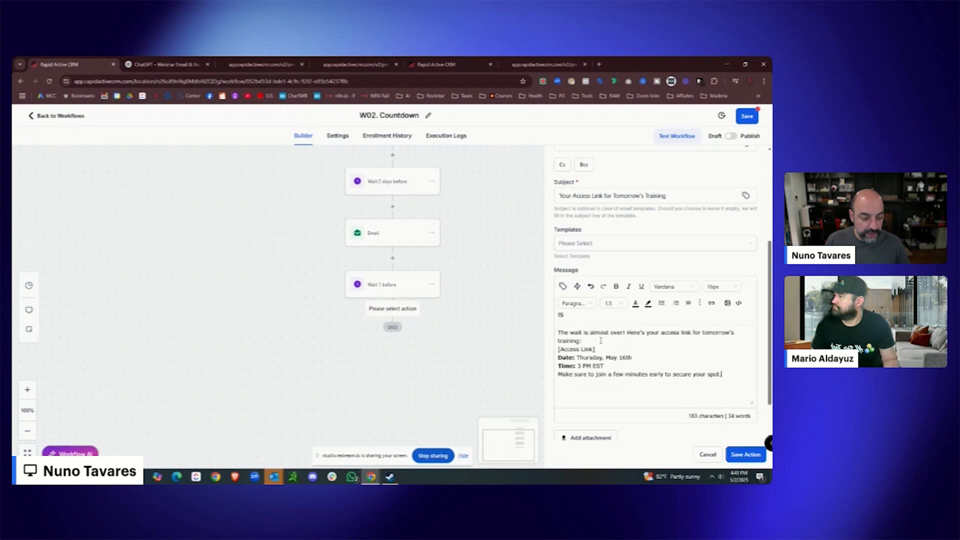
click(733, 455)
click(427, 115)
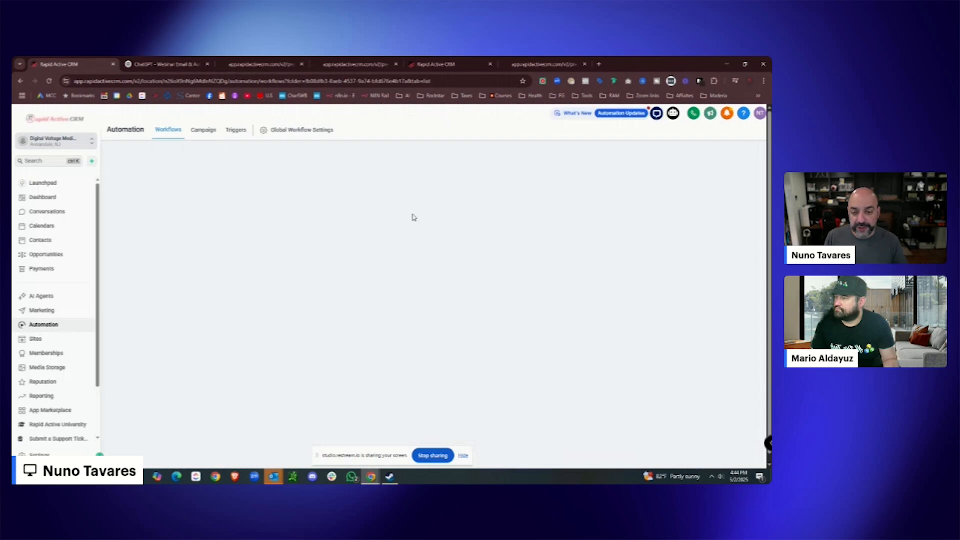
Rename the webinar registration workflow to 'W01. Webinar Registration Evergreen'.
click(242, 262)
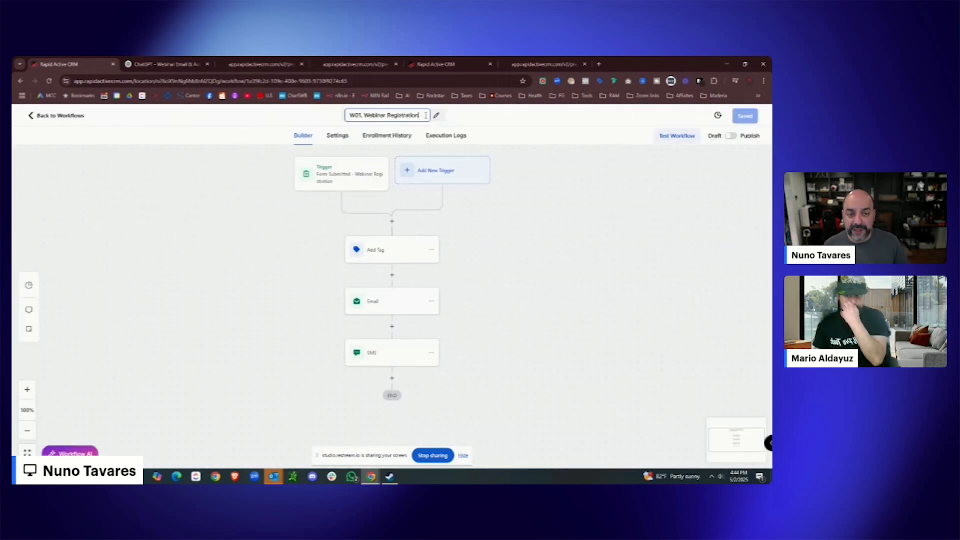
click(426, 116)
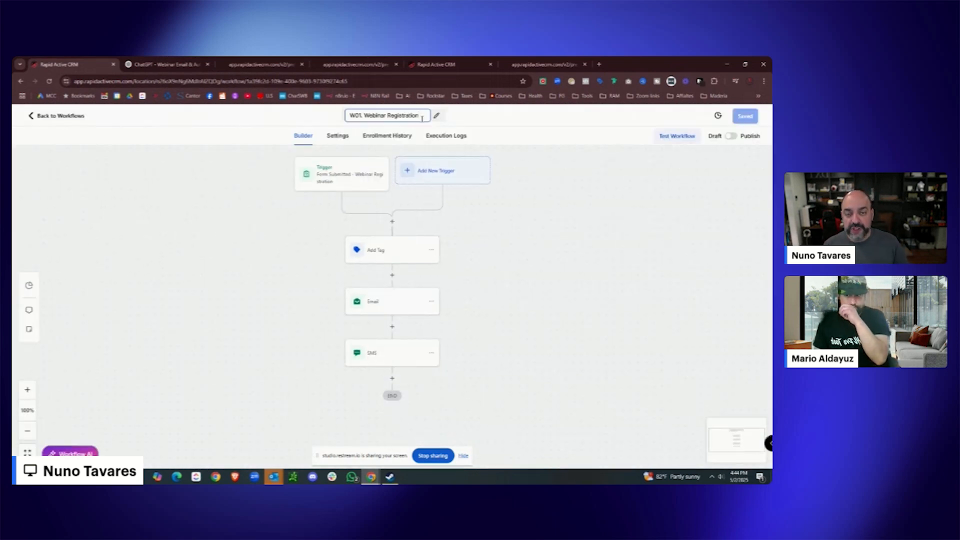
text(Evergreen)
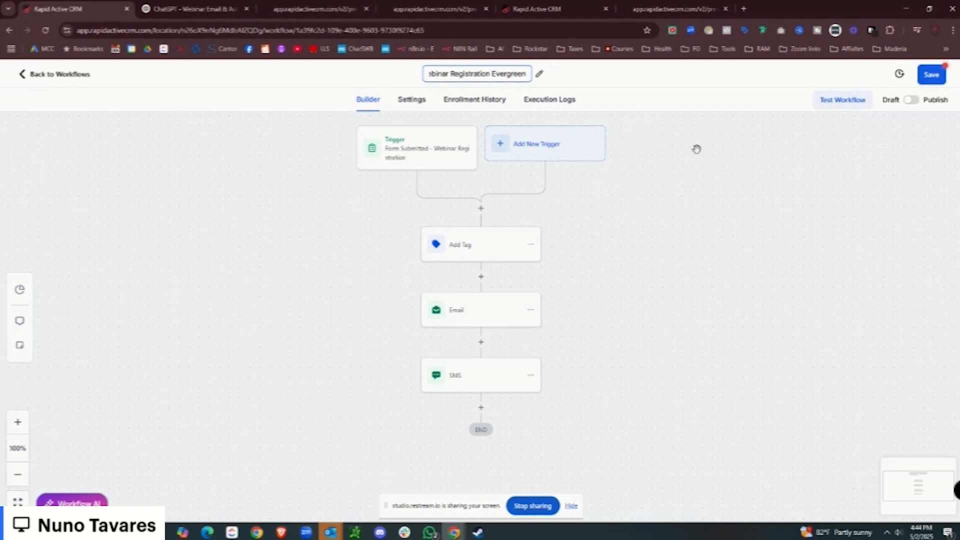
click(707, 156)
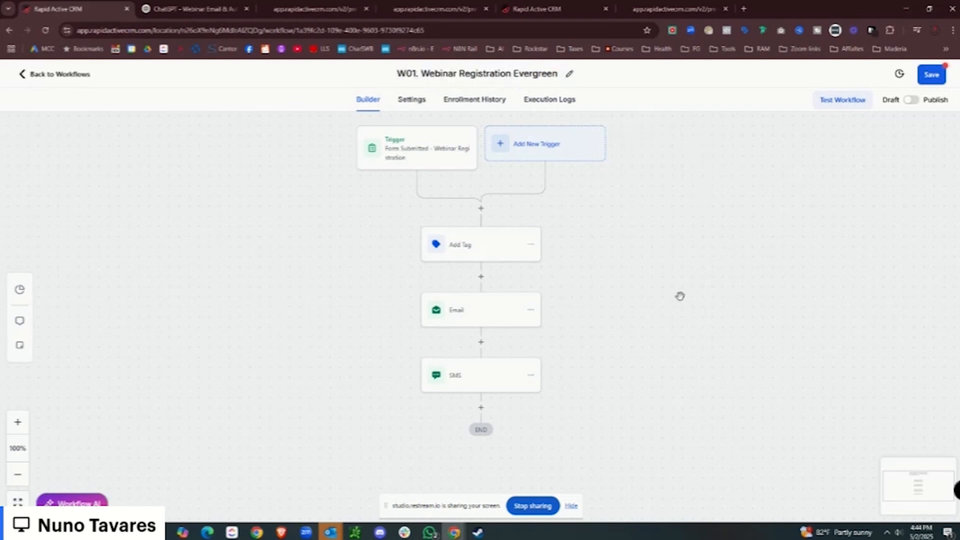
Add a 5-minute Wait step after the SMS step.
click(481, 390)
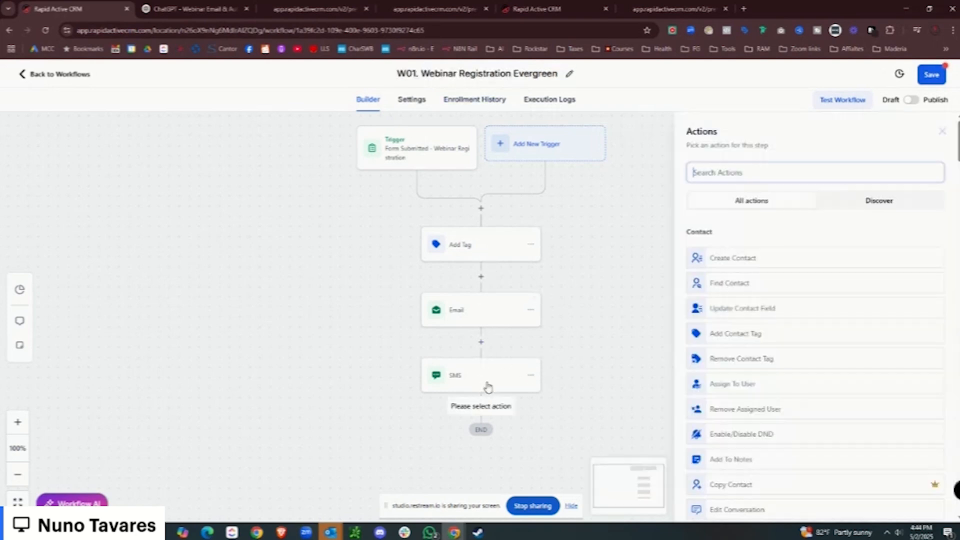
click(730, 171)
text(wait)
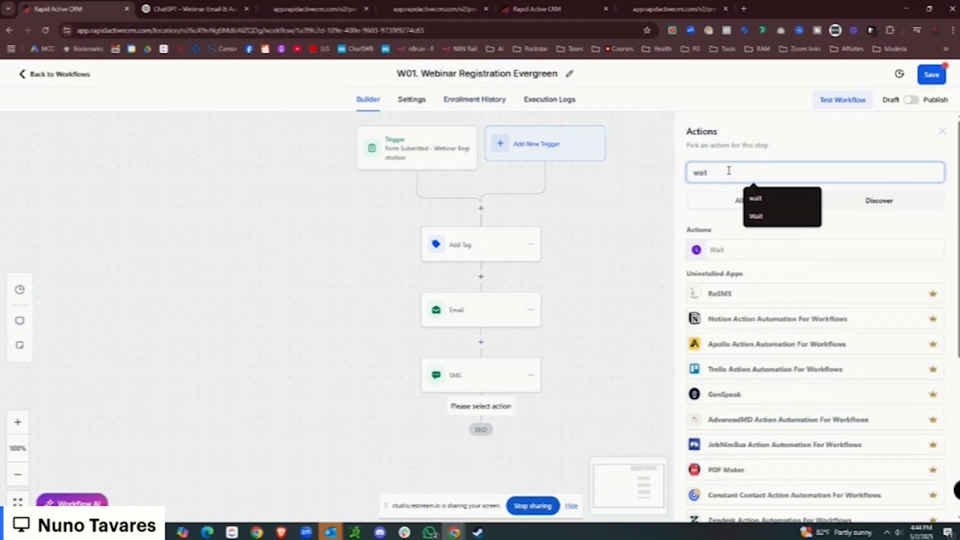
click(725, 249)
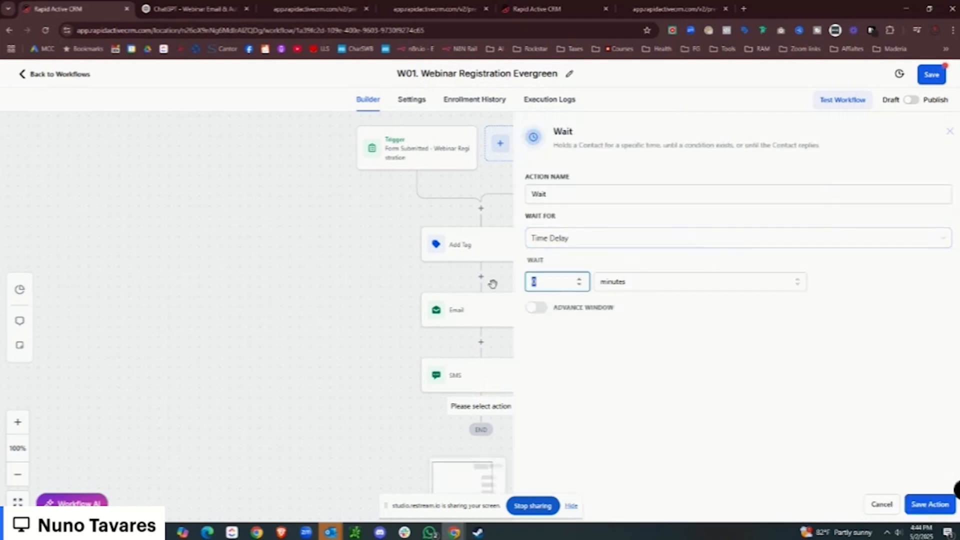
click(931, 504)
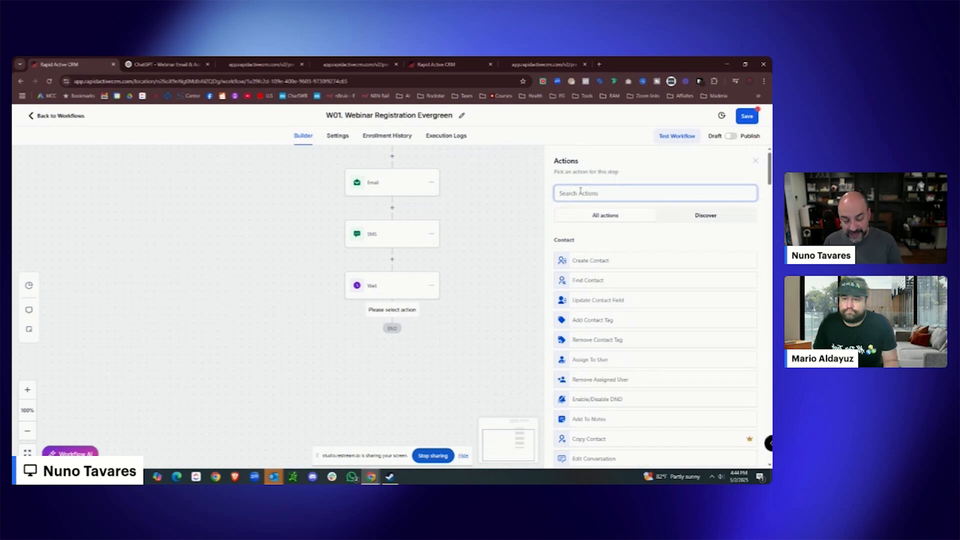
Add a follow-up SMS after the wait asking whether they have any questions.
text(sms)
click(590, 255)
click(584, 322)
text(H)
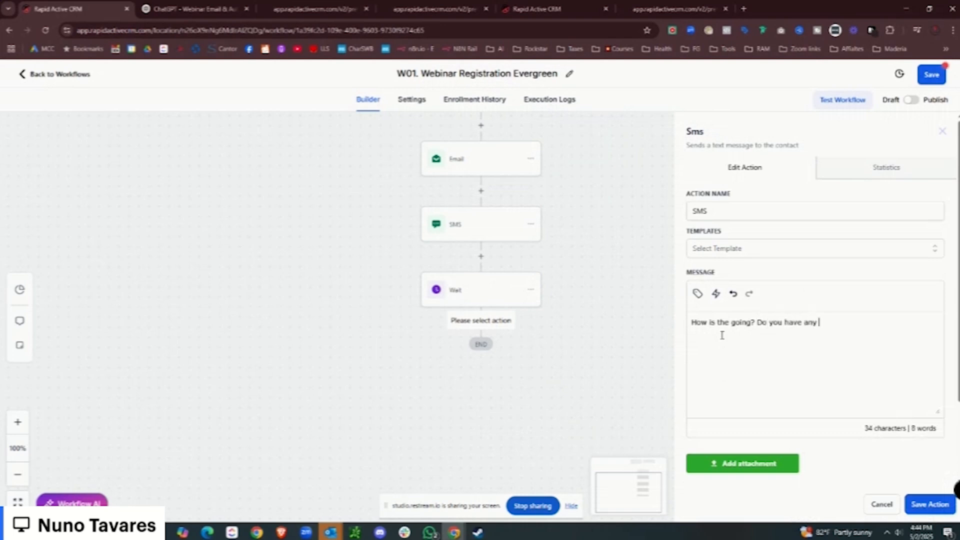
text(questions I can answer?)
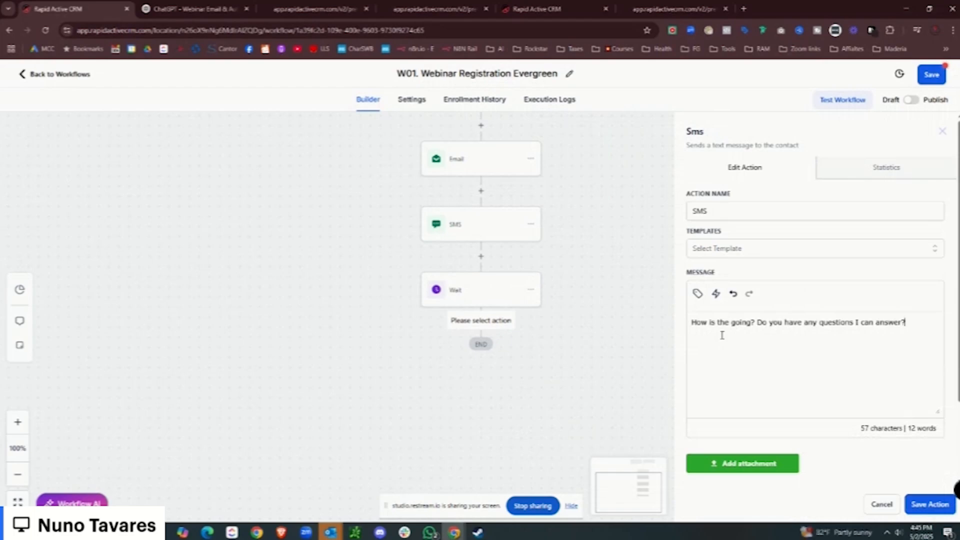
click(929, 504)
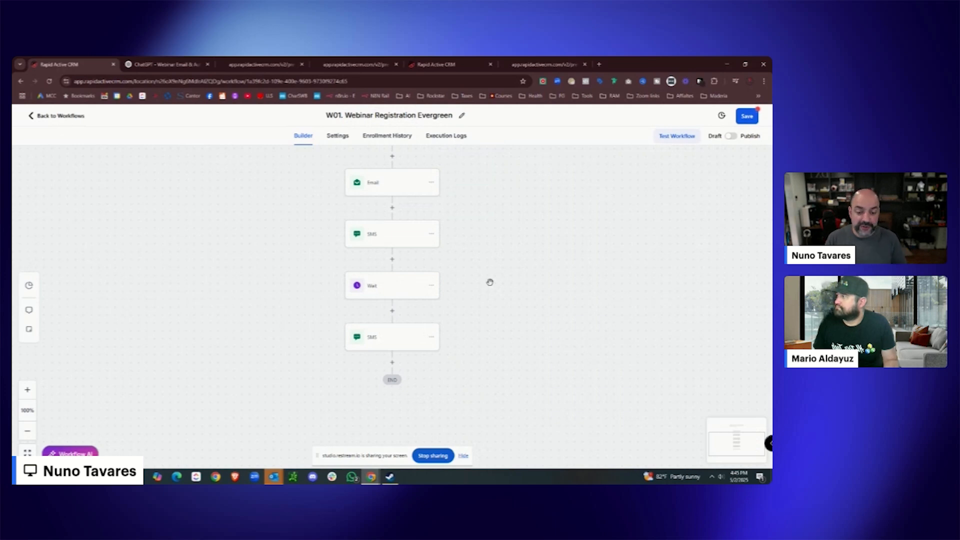
Rename the wait step to 'Wait 5 minutes'.
click(380, 295)
click(493, 210)
text(5 m)
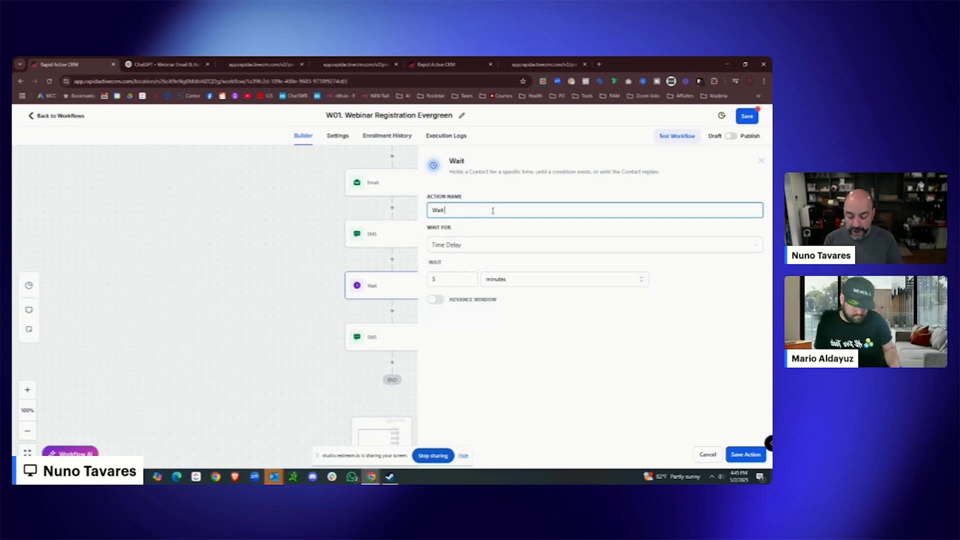
text(inutes)
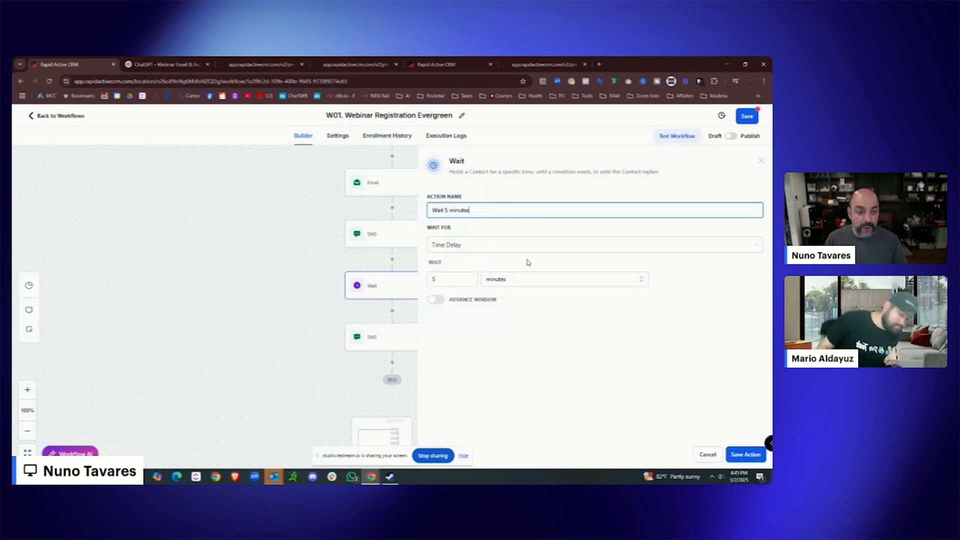
click(735, 457)
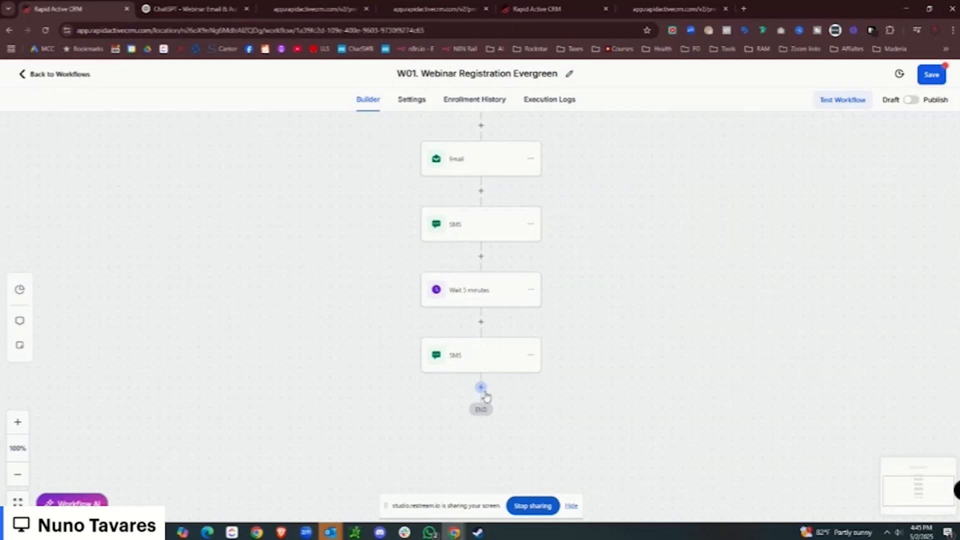
Copy the follow-up SMS message text to reuse as the bot question.
click(481, 388)
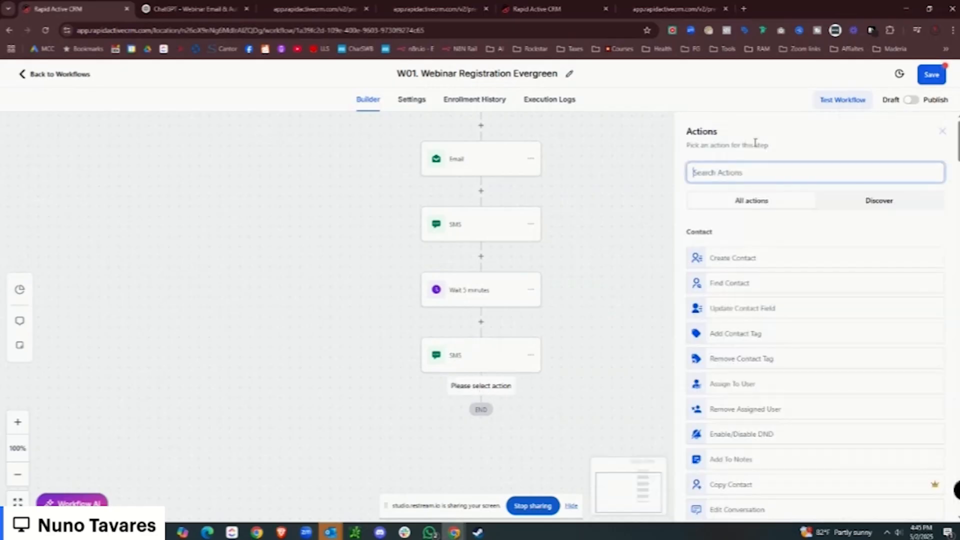
text(conversation)
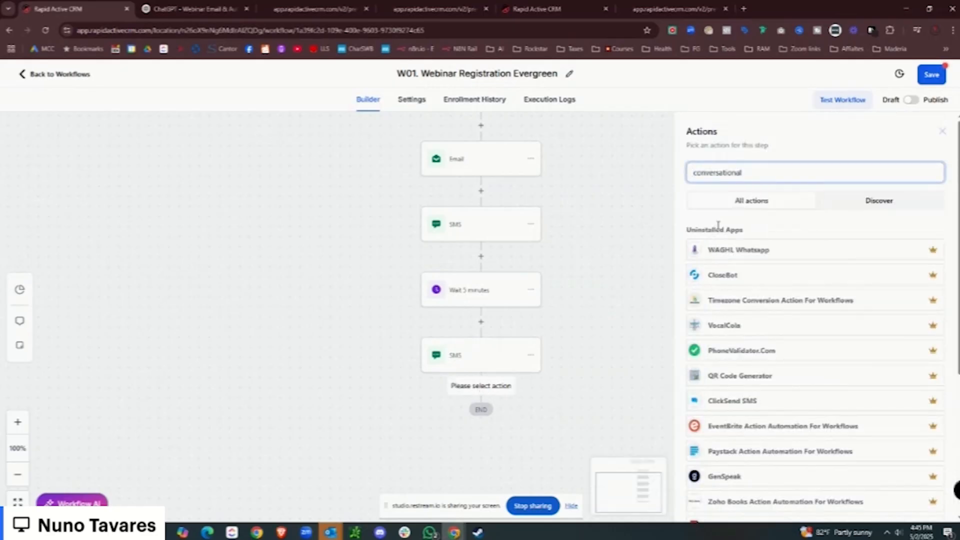
click(744, 273)
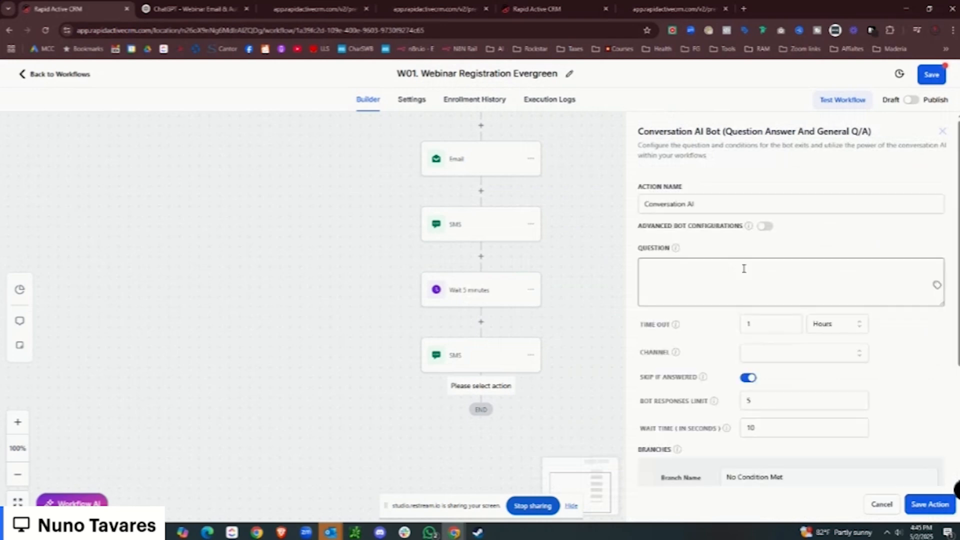
click(881, 505)
click(481, 357)
key(ctrl+a)
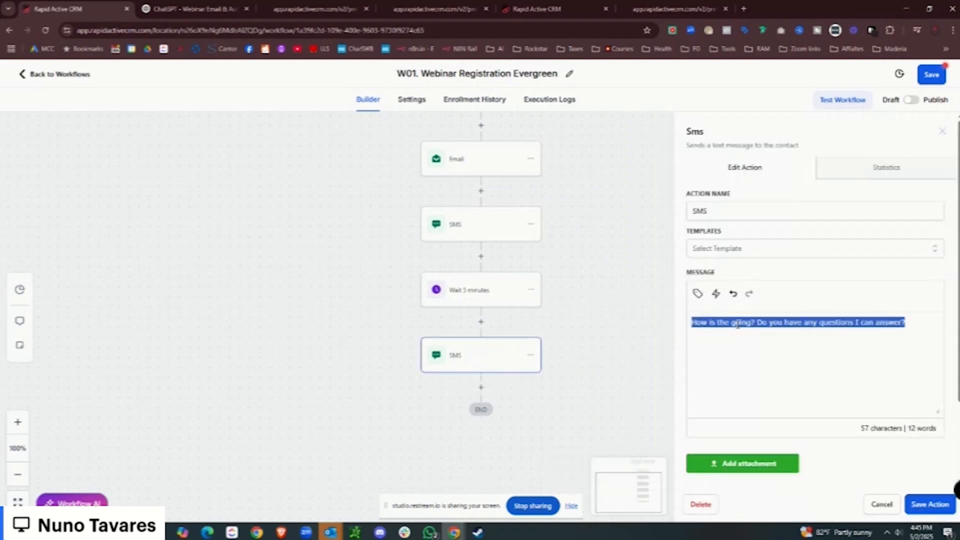
right_click(742, 332)
click(674, 131)
Add a Conversation AI Bot step after the follow-up SMS with the copied question.
click(481, 387)
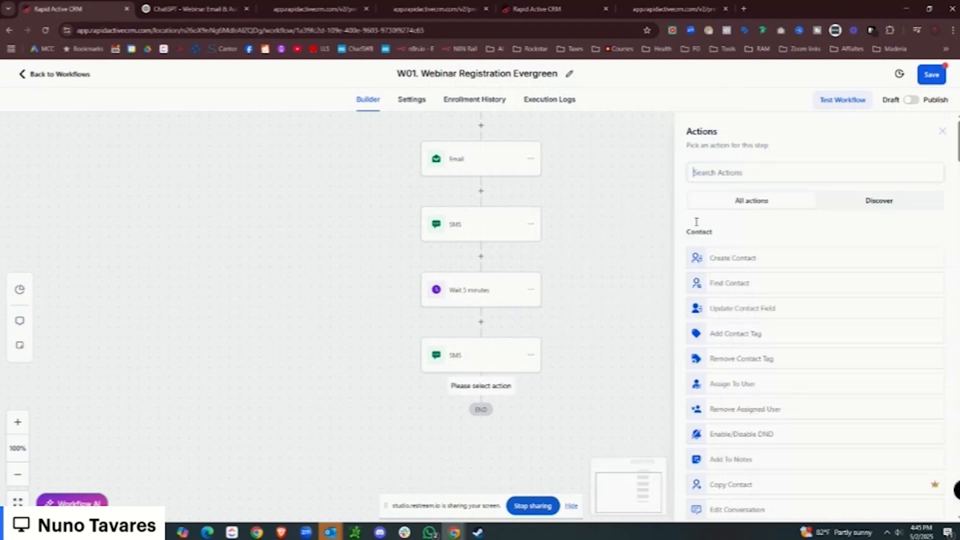
click(755, 169)
text(conv)
click(721, 267)
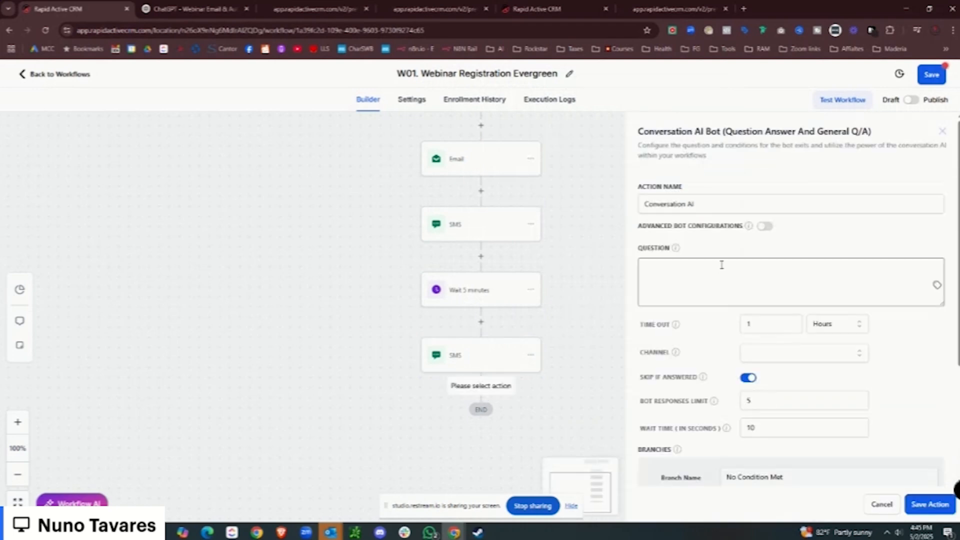
scroll(722, 265, down, 2)
click(668, 171)
key(ctrl+v)
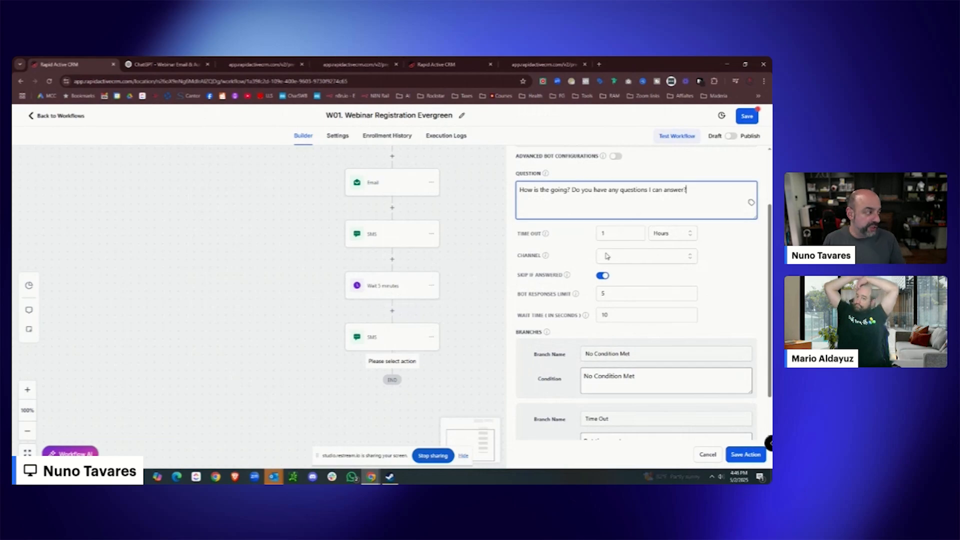
Set the bot channel to SMS and its time out to 15 minutes.
click(643, 257)
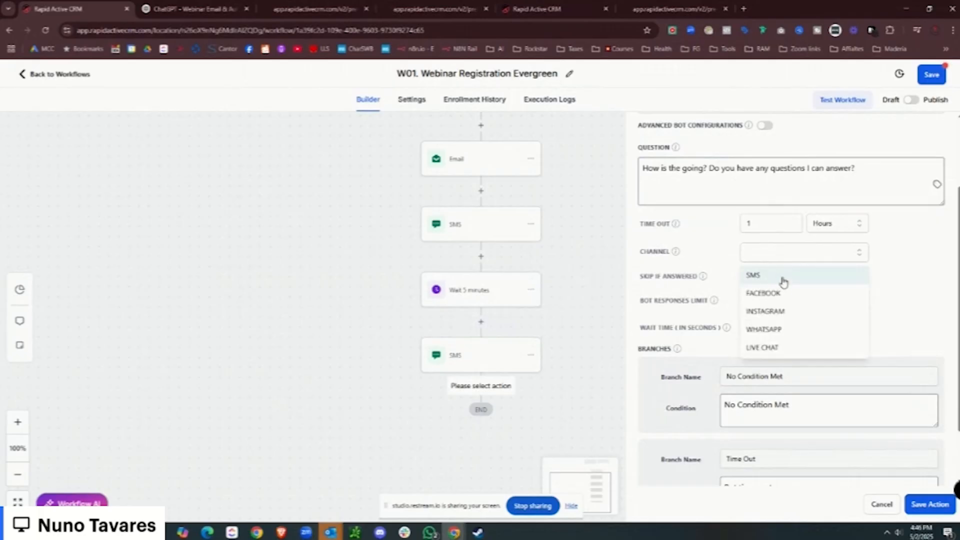
click(637, 276)
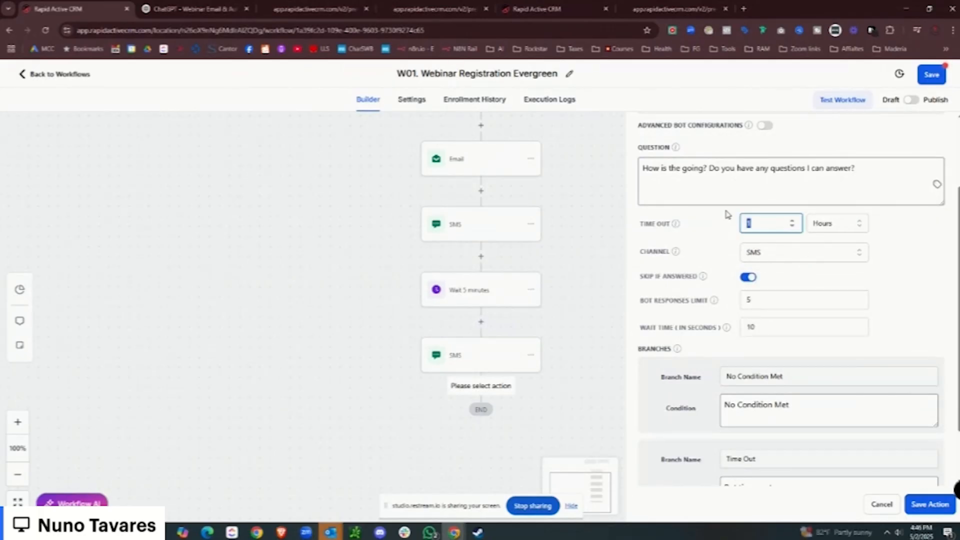
click(830, 225)
click(831, 251)
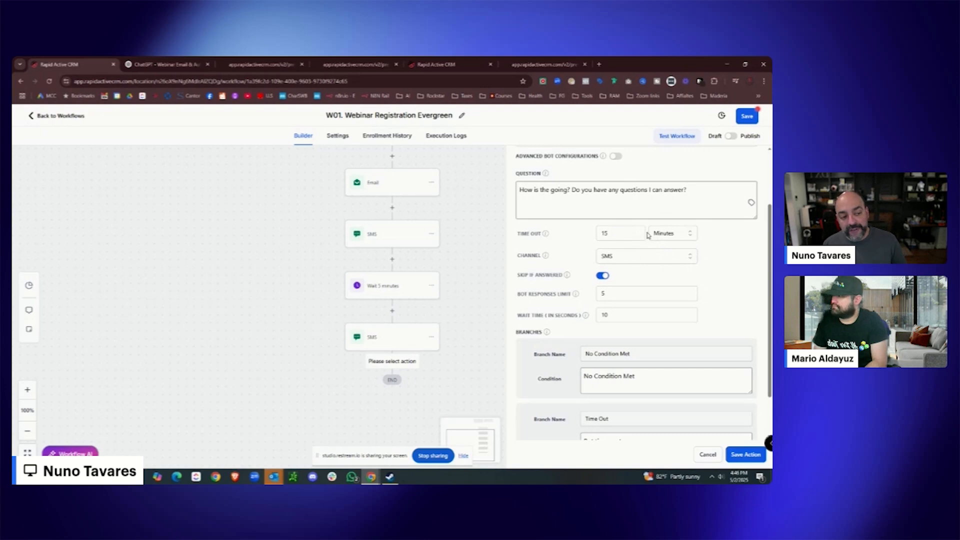
Add a bot branch 'The customer replied and has questions' and save the Conversation AI step.
scroll(647, 238, down, 1)
click(540, 423)
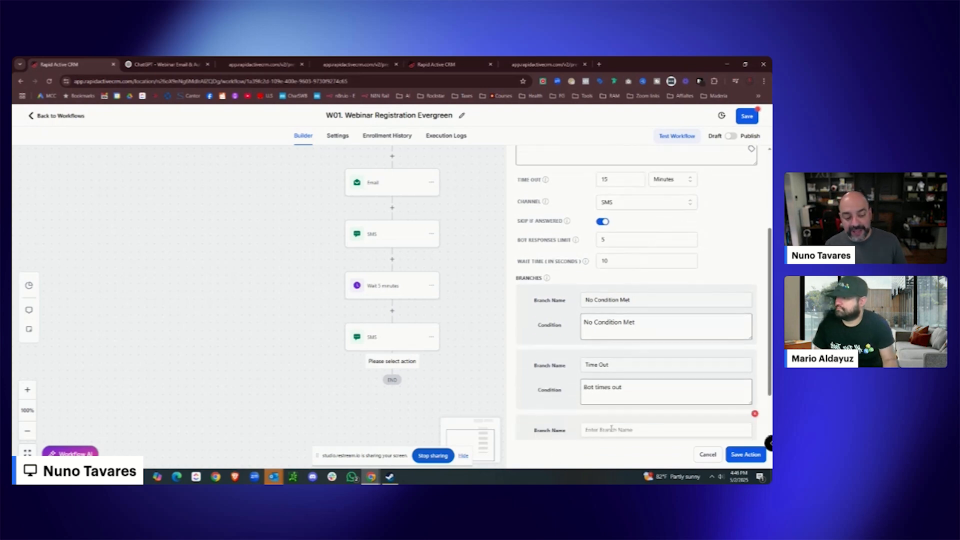
scroll(615, 425, down, 1)
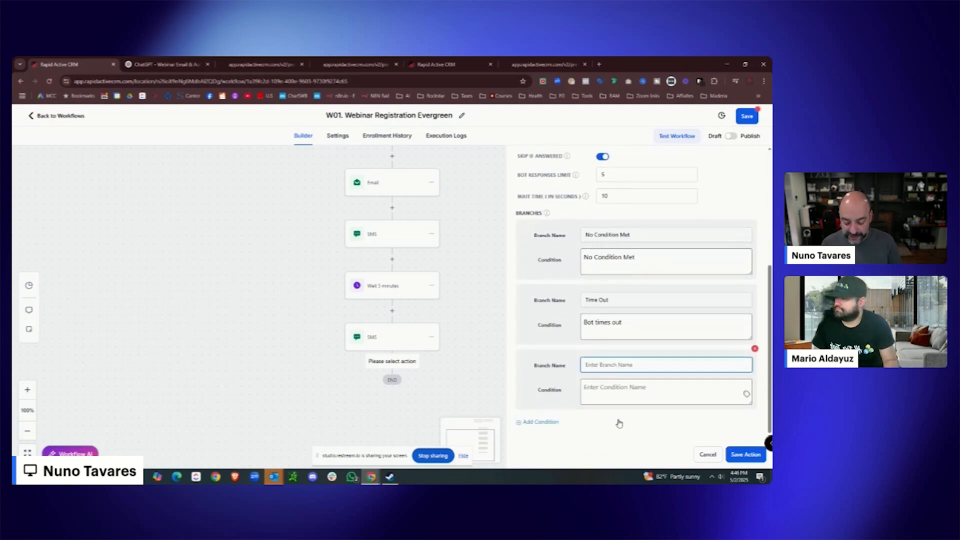
text(The)
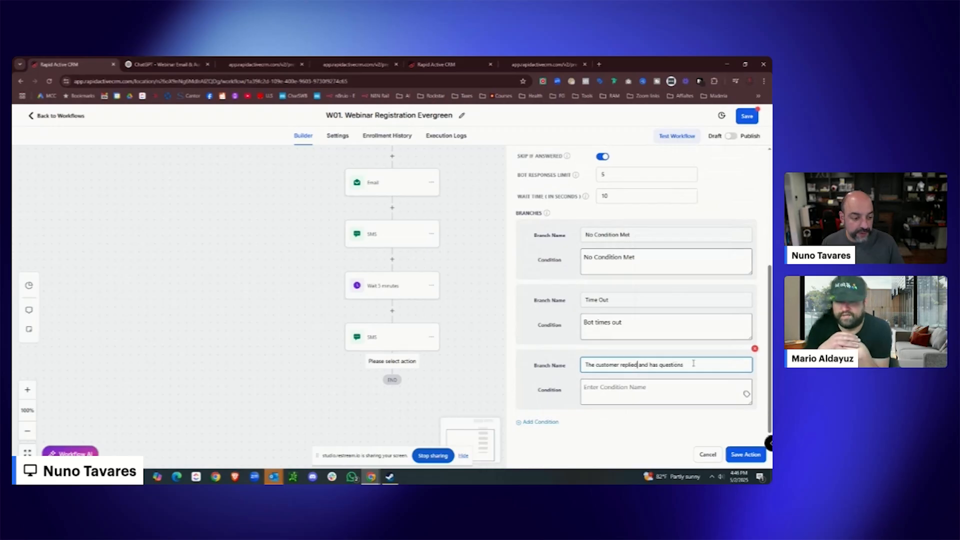
drag(694, 364, 526, 361)
click(600, 387)
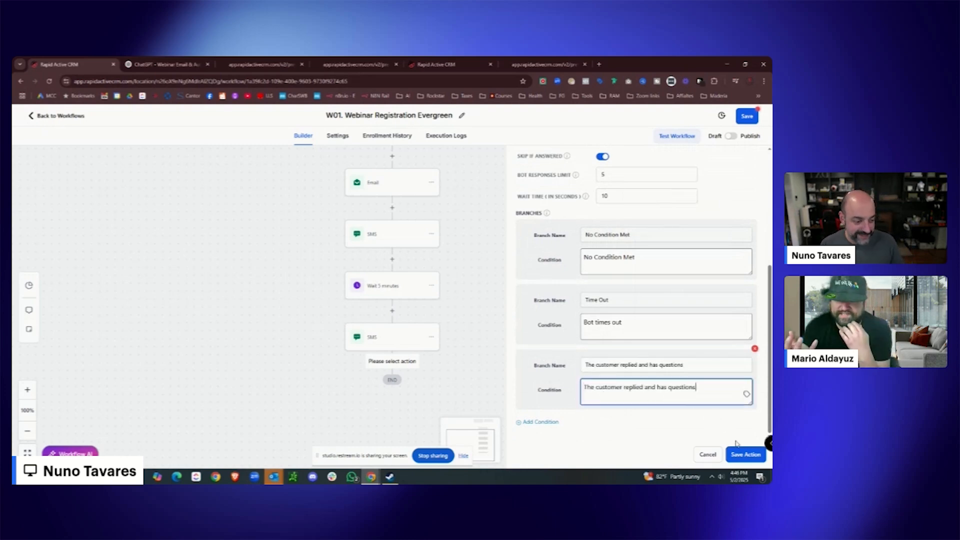
click(745, 455)
scroll(560, 352, down, 2)
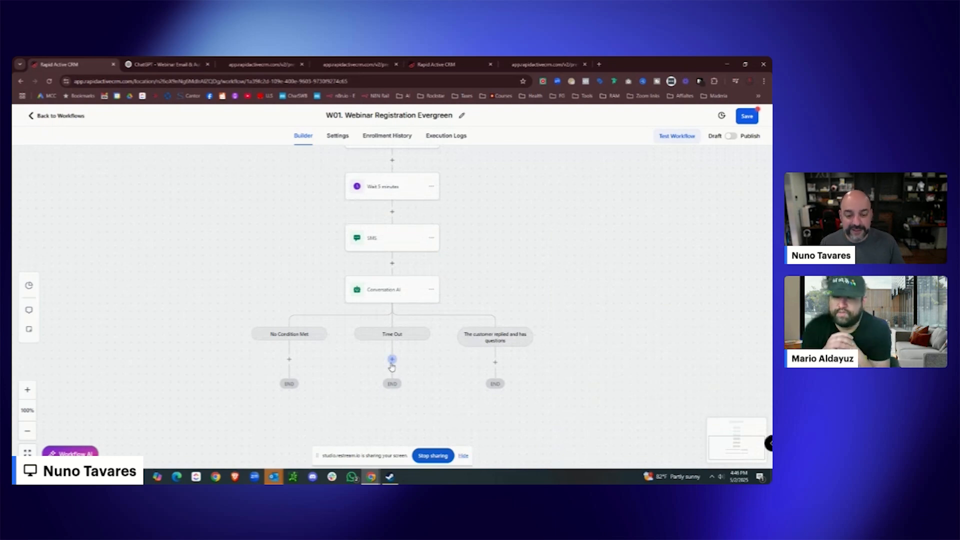
click(495, 363)
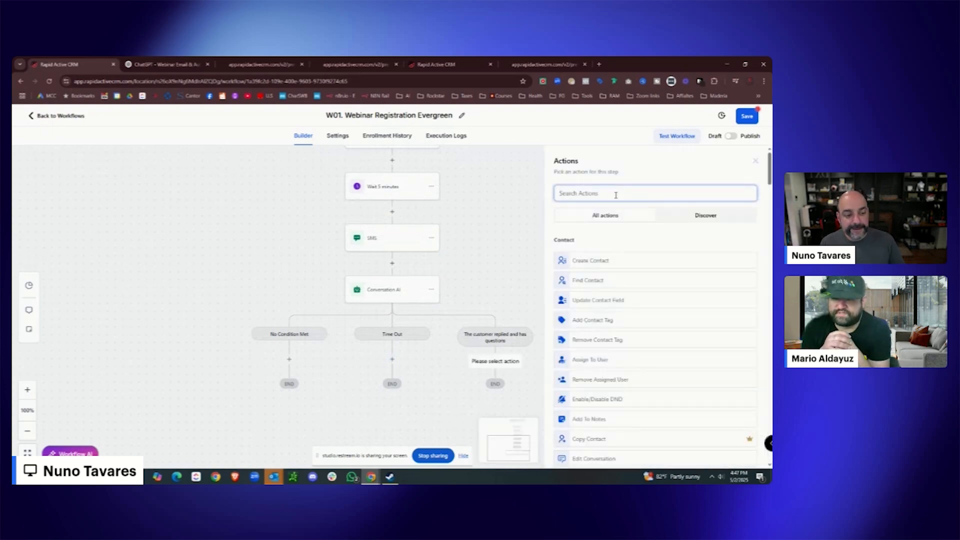